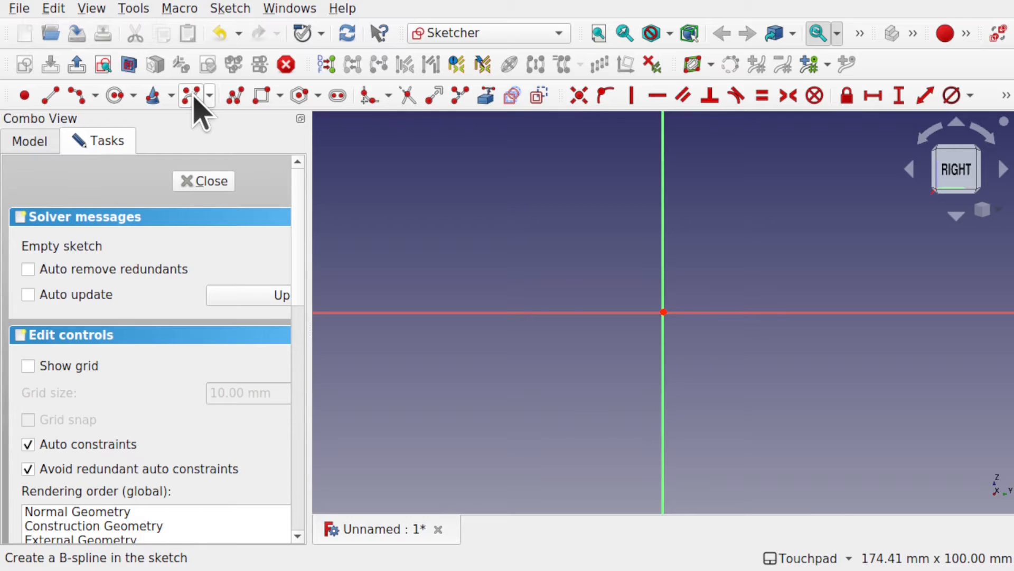
Step: Sketch an open S-shaped B-spline with six control points, starting at about (-35.6, 6.1), dipping below the horizontal axis, then rising beyond the vertical axis
left_click(193, 97)
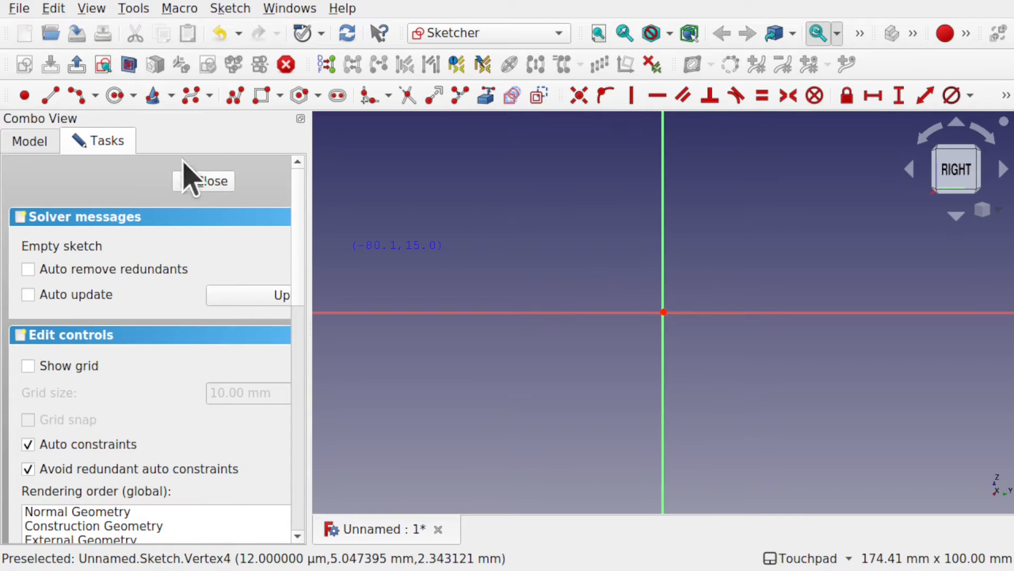
left_click(75, 95)
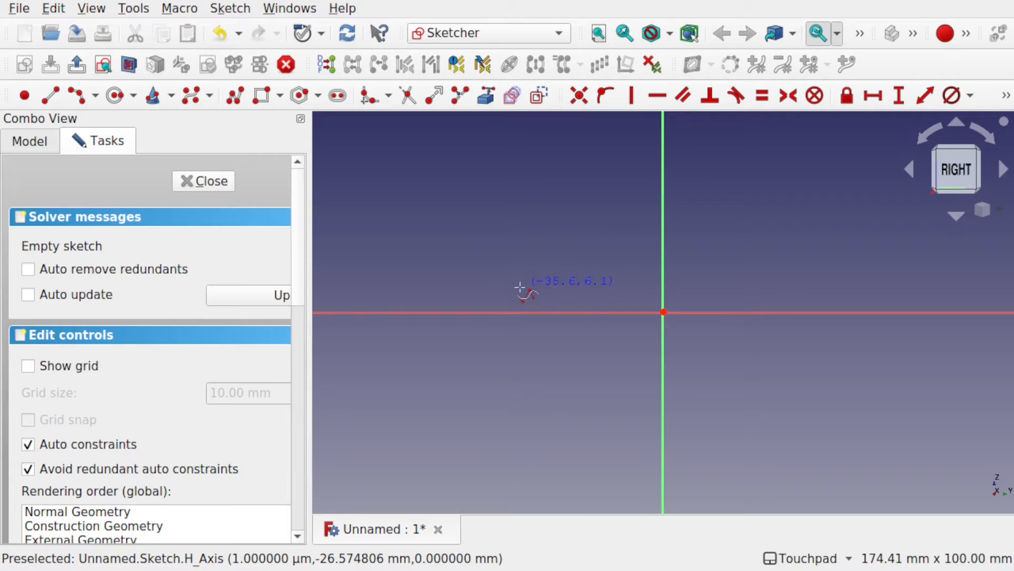
left_click(522, 287)
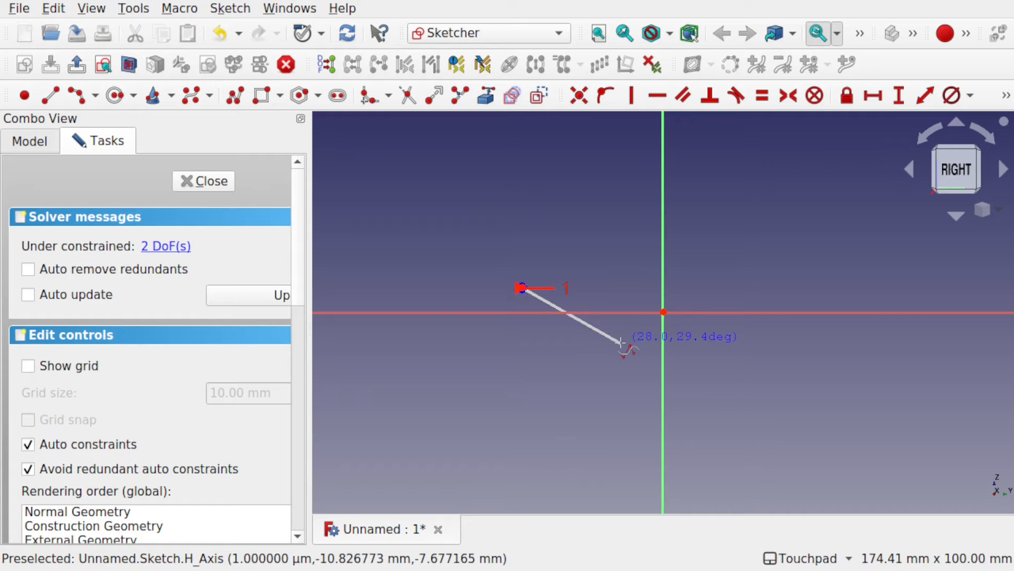
left_click(700, 331)
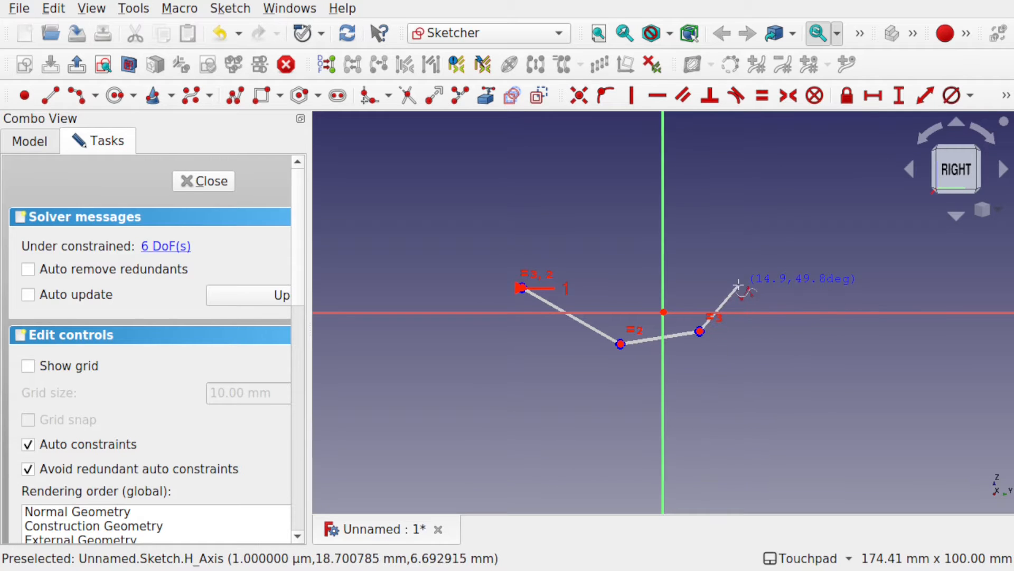
left_click(804, 216)
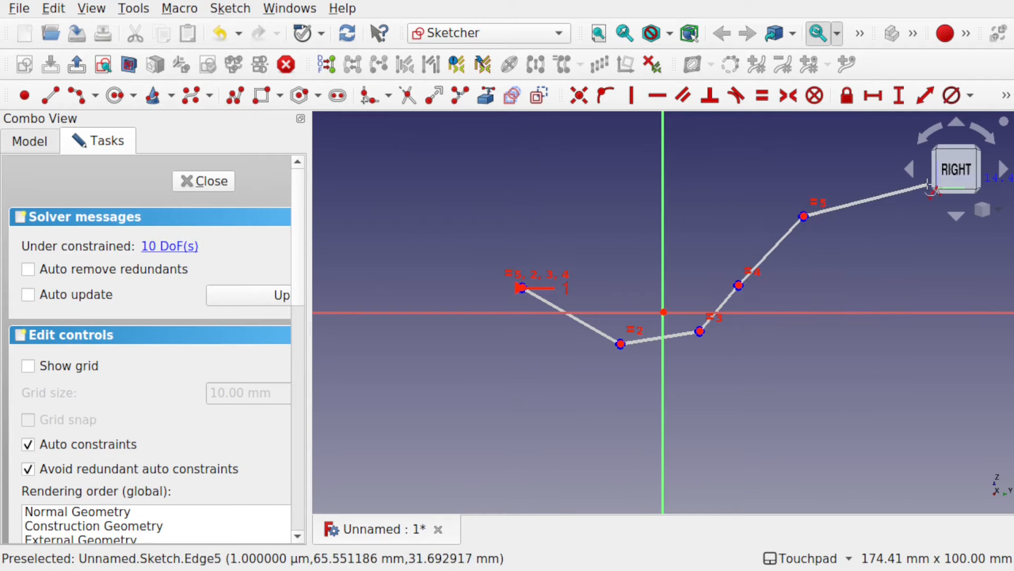
right_click(824, 238)
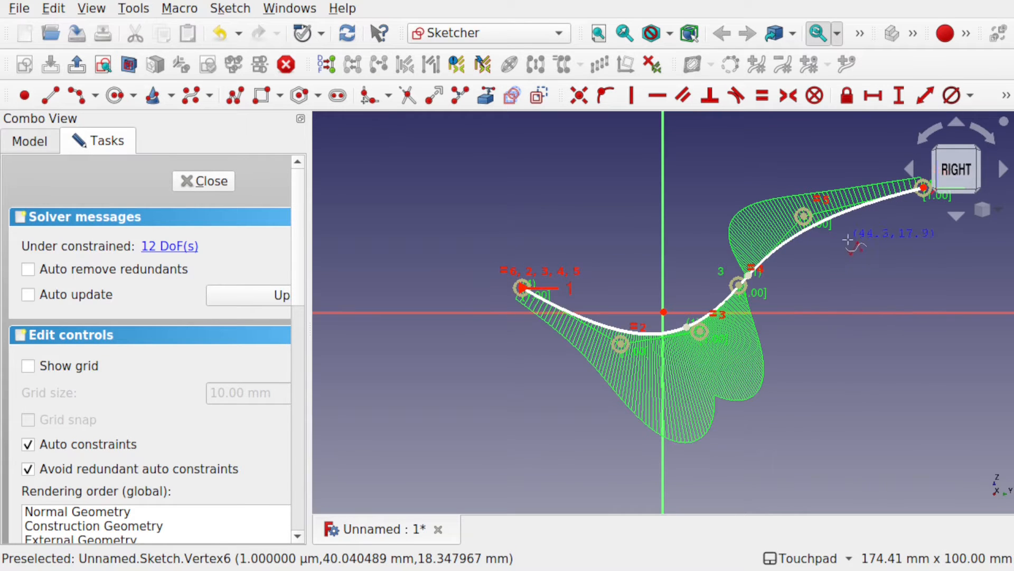
Step: Reshape the B-spline by moving its control points and both ends into a shorter trough with a flatter raised end, and close the sketch
middle_click_drag(900, 282, 781, 336, "shift")
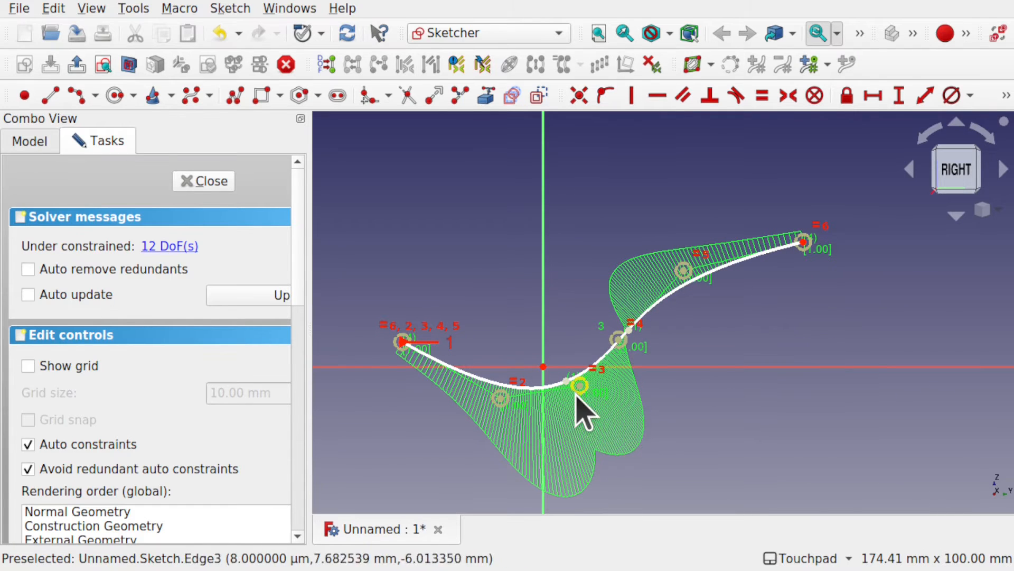
left_click_drag(624, 337, 605, 355)
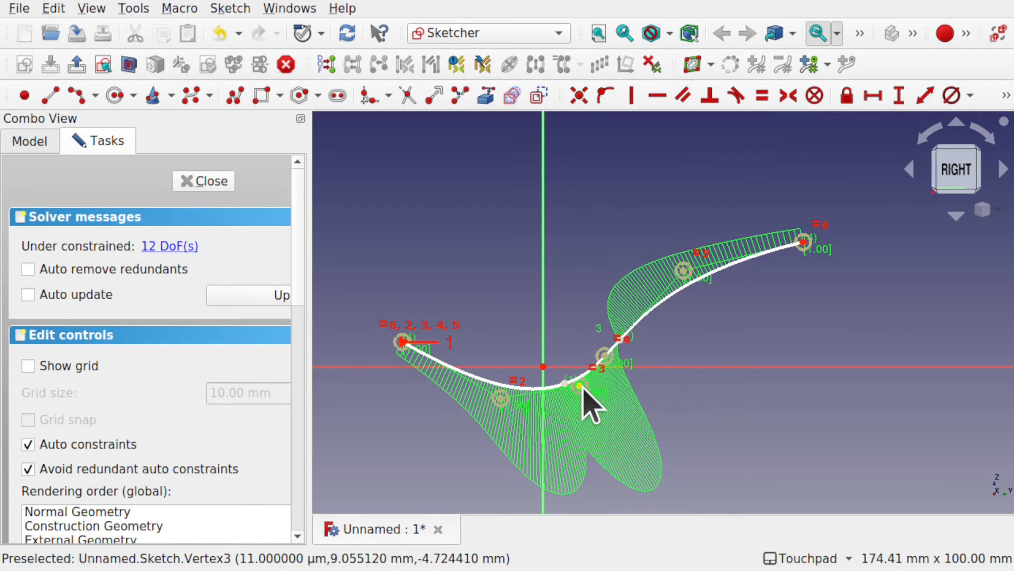
left_click_drag(581, 388, 476, 370)
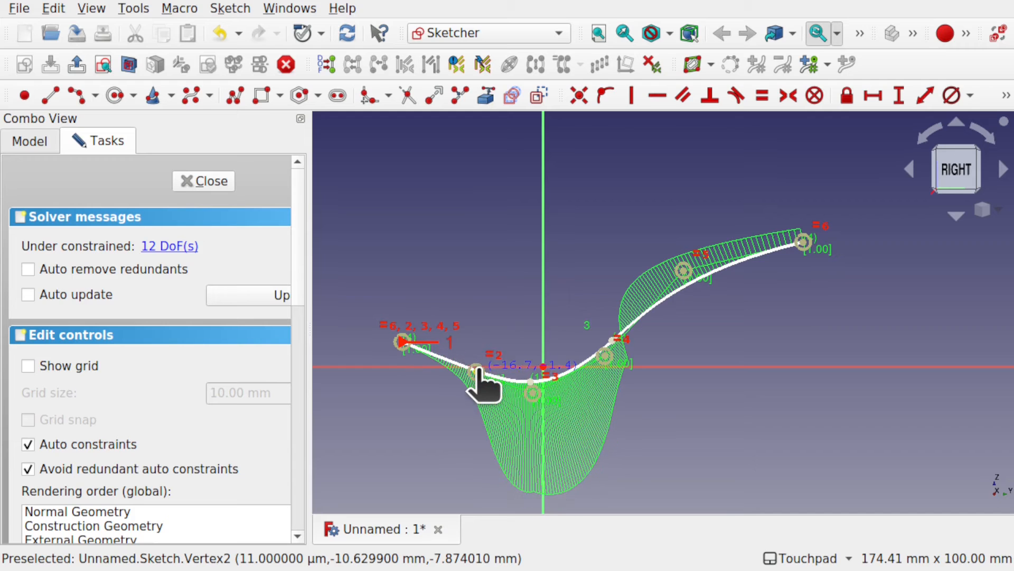
left_click_drag(402, 342, 448, 341)
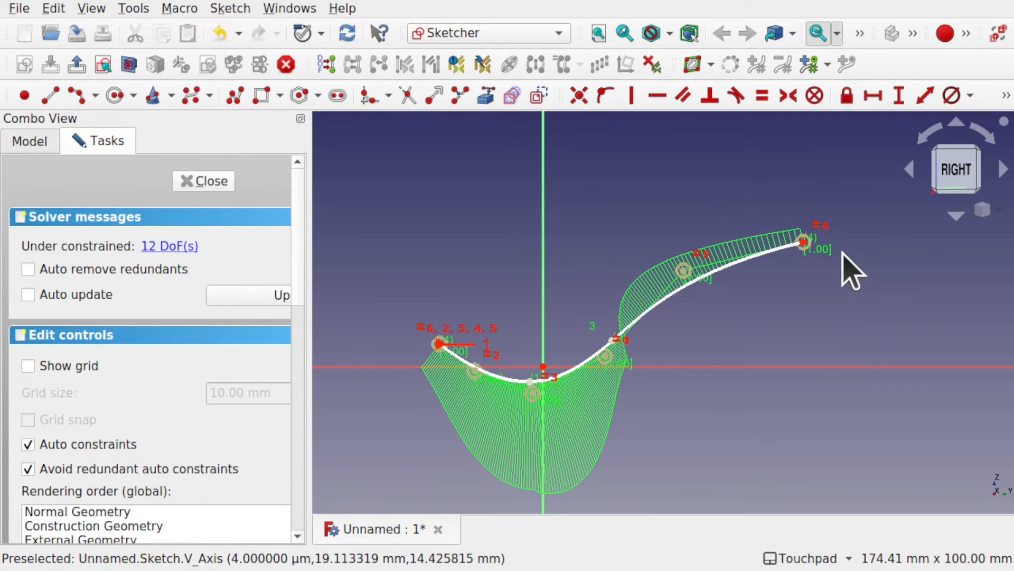
left_click_drag(803, 242, 878, 279)
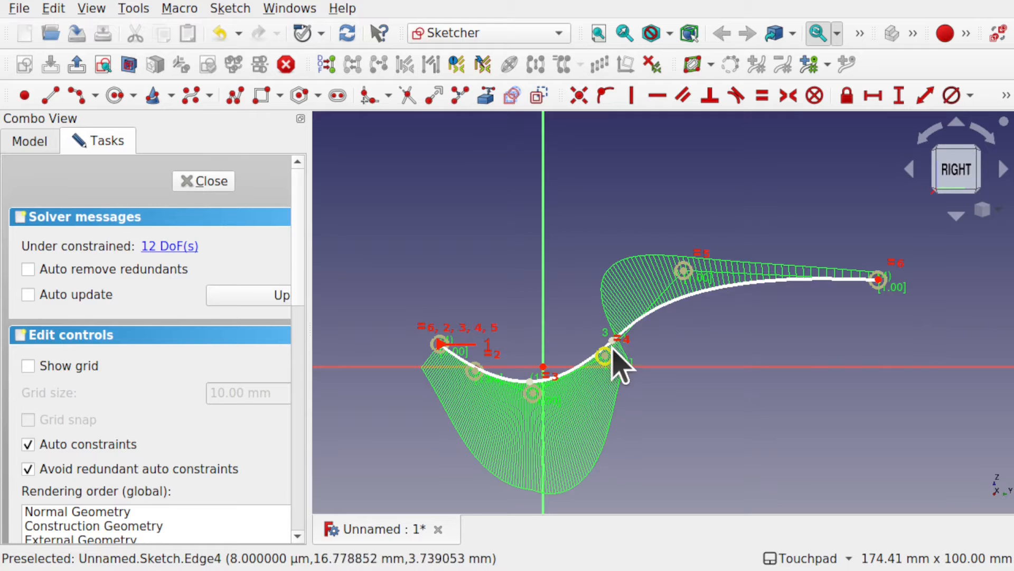
left_click_drag(605, 356, 600, 368)
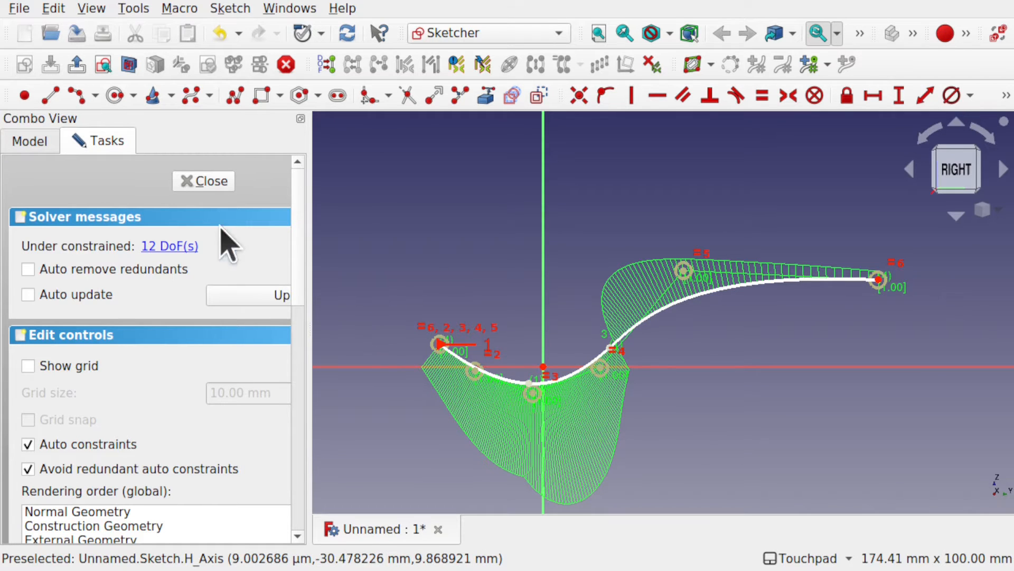
left_click(204, 183)
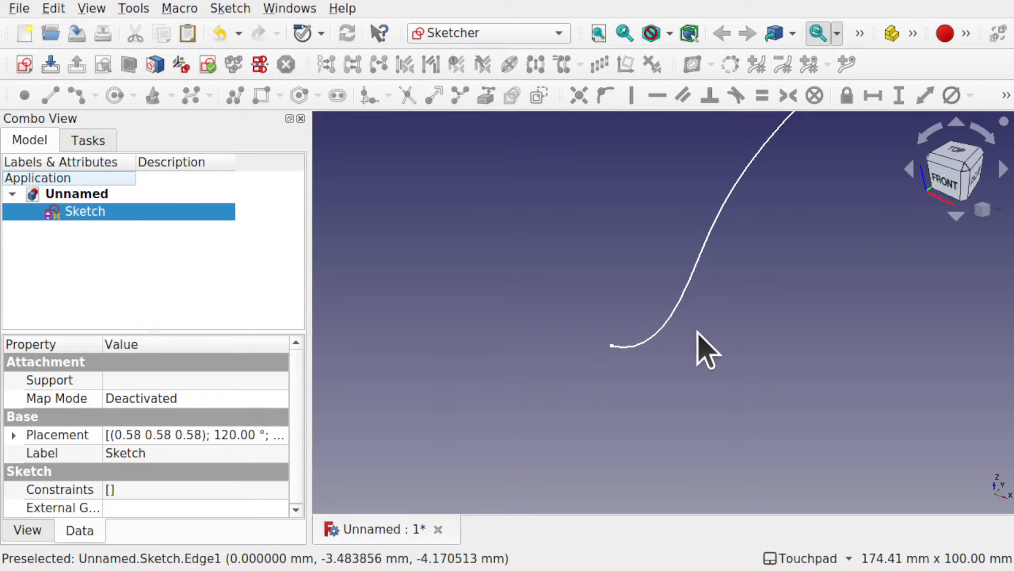
Step: Switch to the Part workbench and extrude the curve sketch 2 mm in a custom direction along Z
left_click_drag(698, 333, 576, 322, "alt")
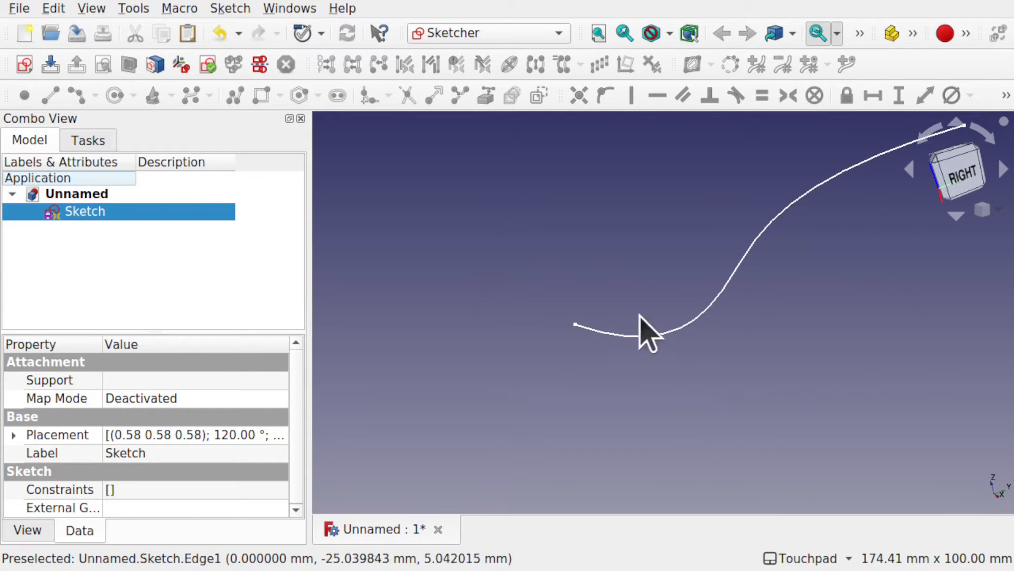
left_click_drag(805, 289, 680, 362, "shift")
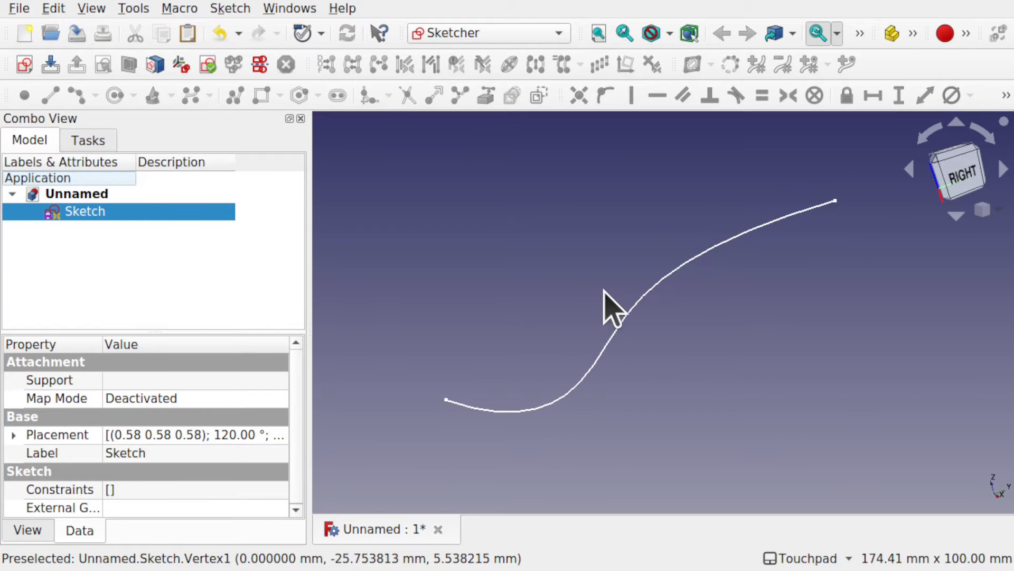
left_click(468, 36)
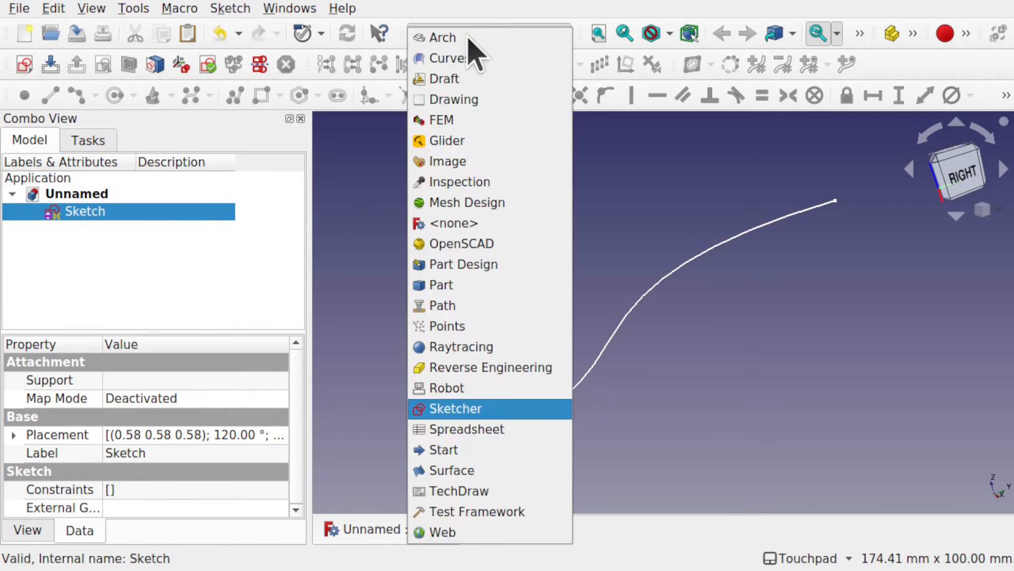
left_click(439, 288)
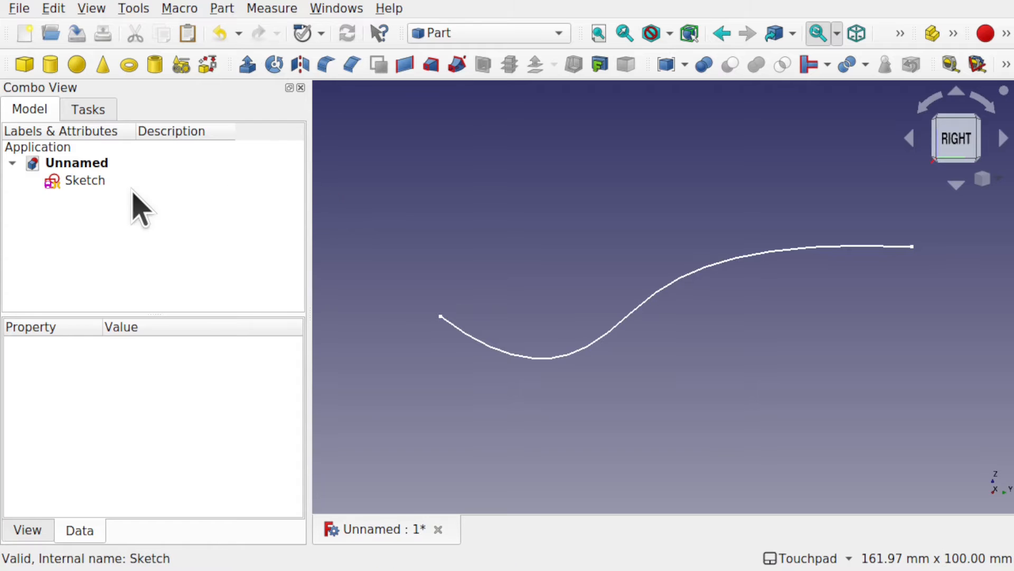
left_click(91, 181)
left_click(240, 64)
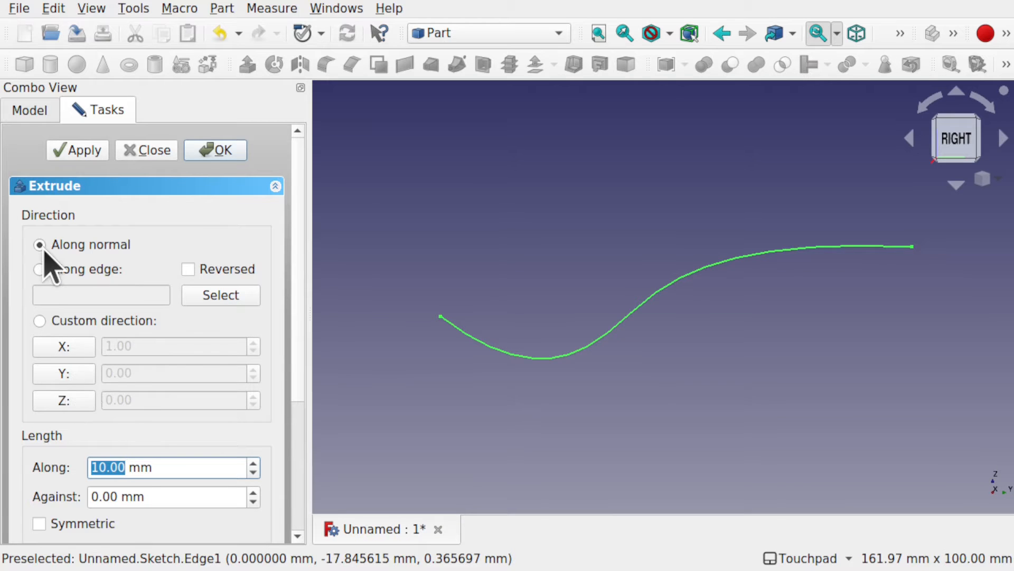
left_click(72, 402)
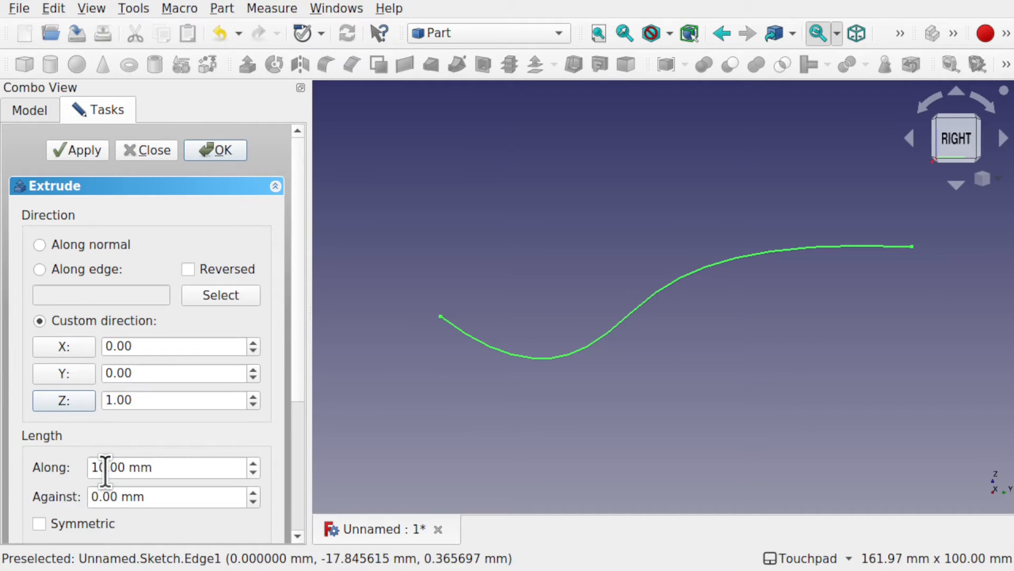
left_click_drag(106, 467, 80, 467)
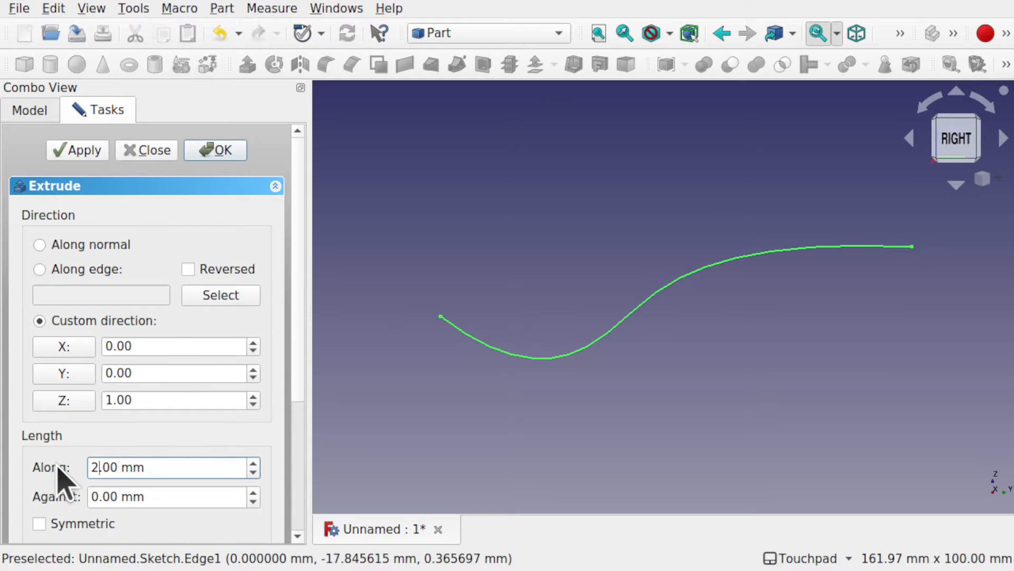
key("Return")
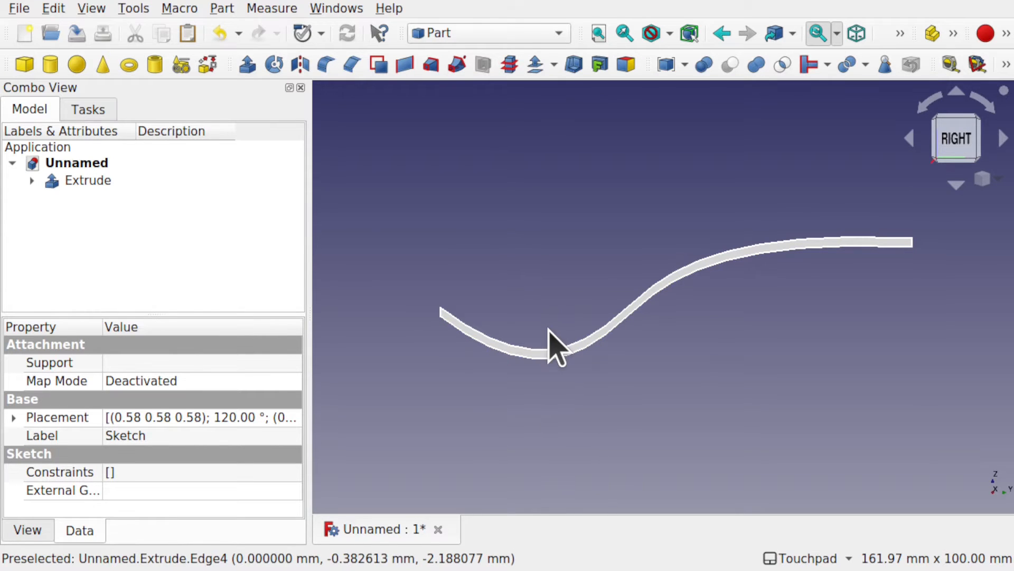
Step: Extrude the thin curved strip symmetrically by 60 mm in a custom direction along X
left_click_drag(571, 367, 611, 275, "alt")
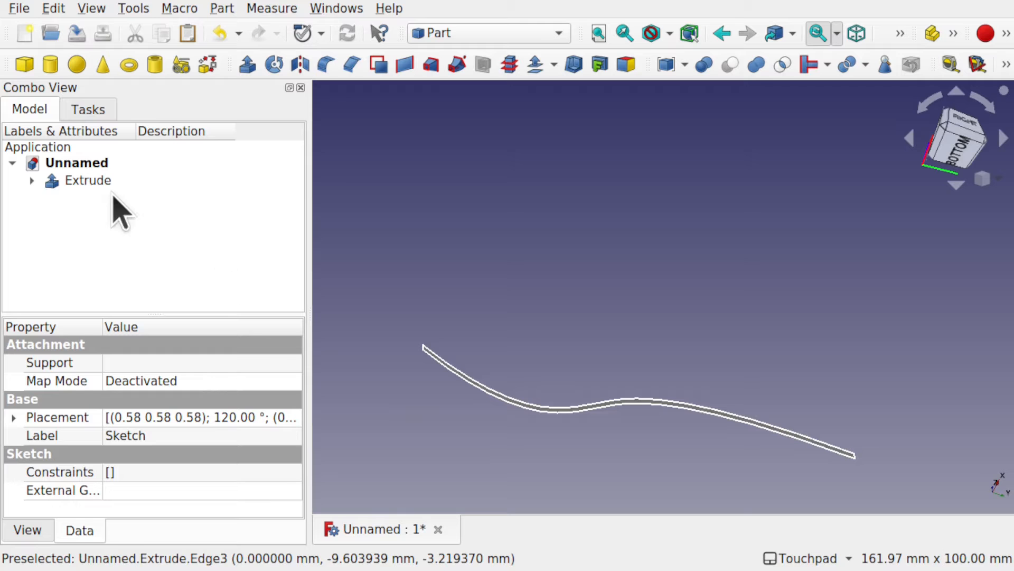
left_click(86, 182)
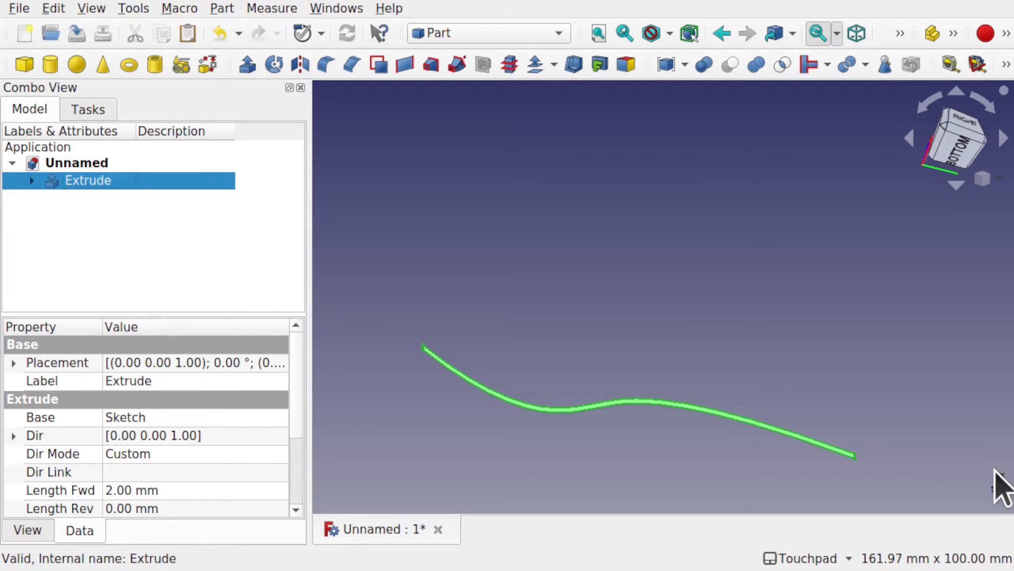
left_click(249, 66)
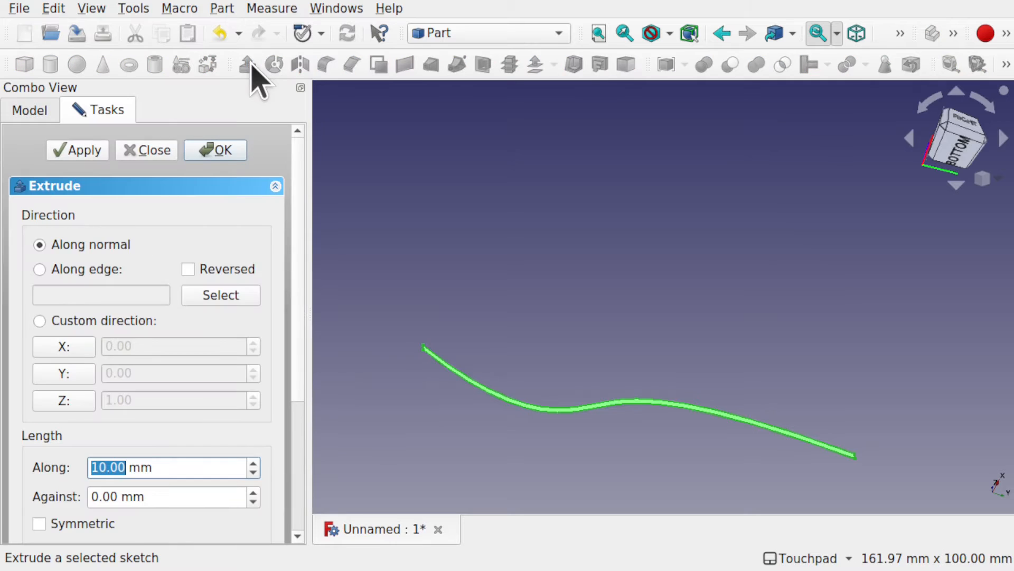
left_click(38, 320)
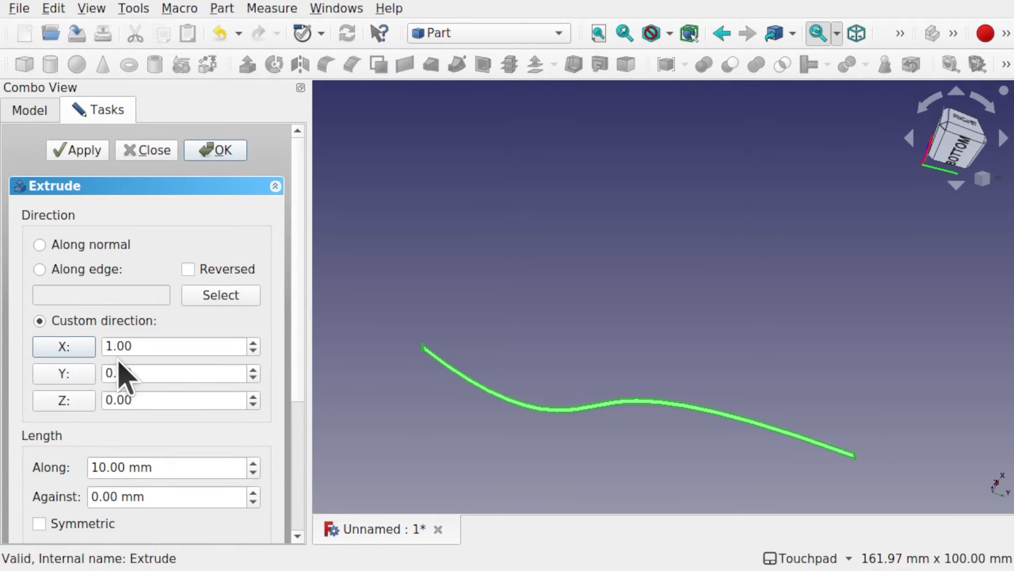
left_click(106, 466)
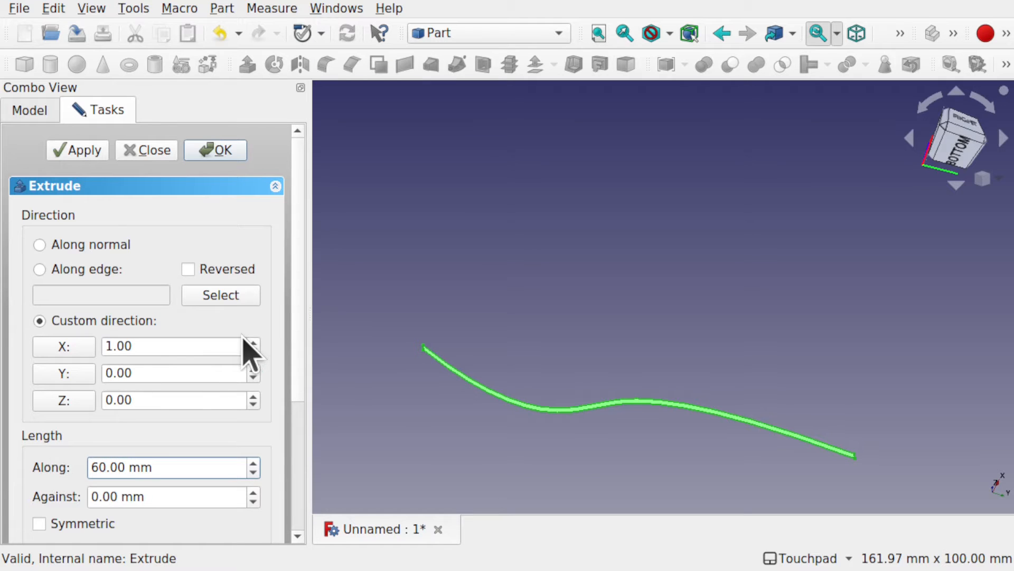
scroll(290, 452, "down", 5)
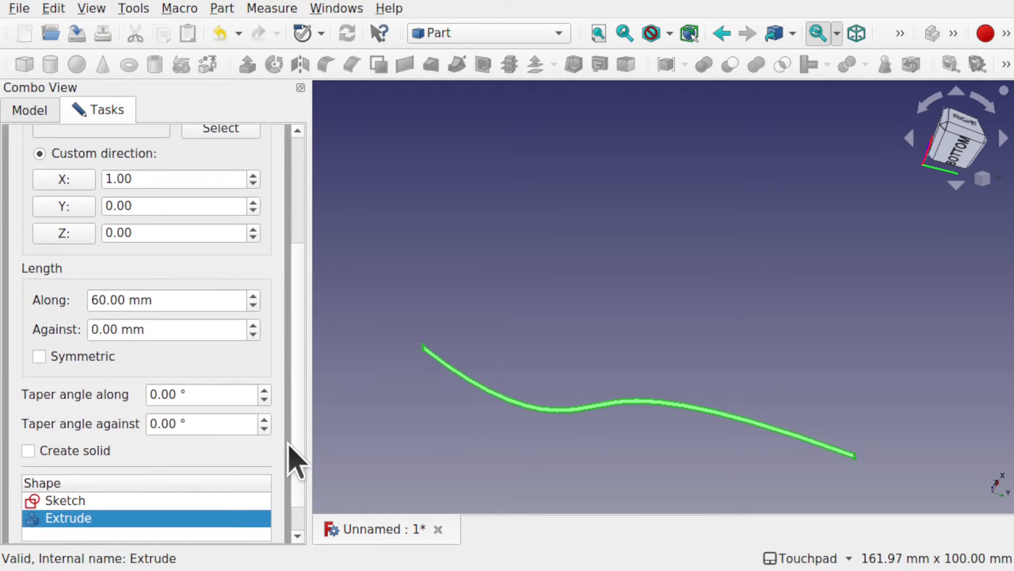
left_click(39, 357)
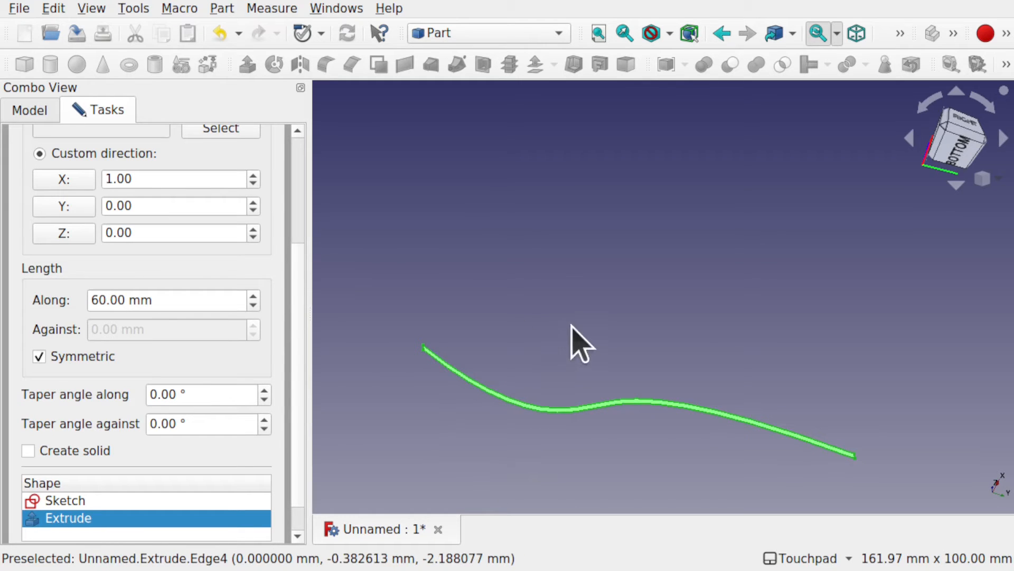
scroll(306, 166, "up", 5)
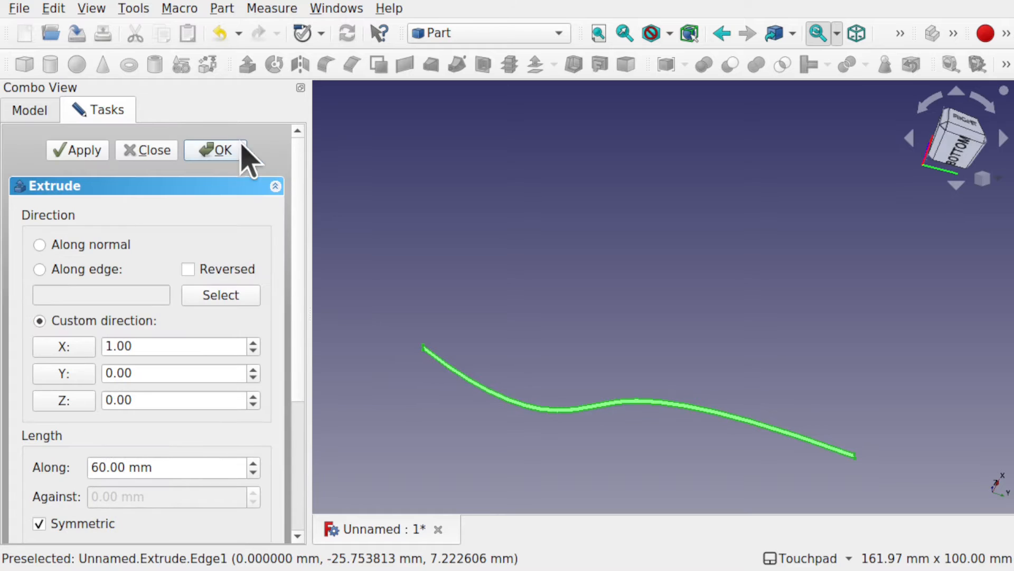
left_click(222, 150)
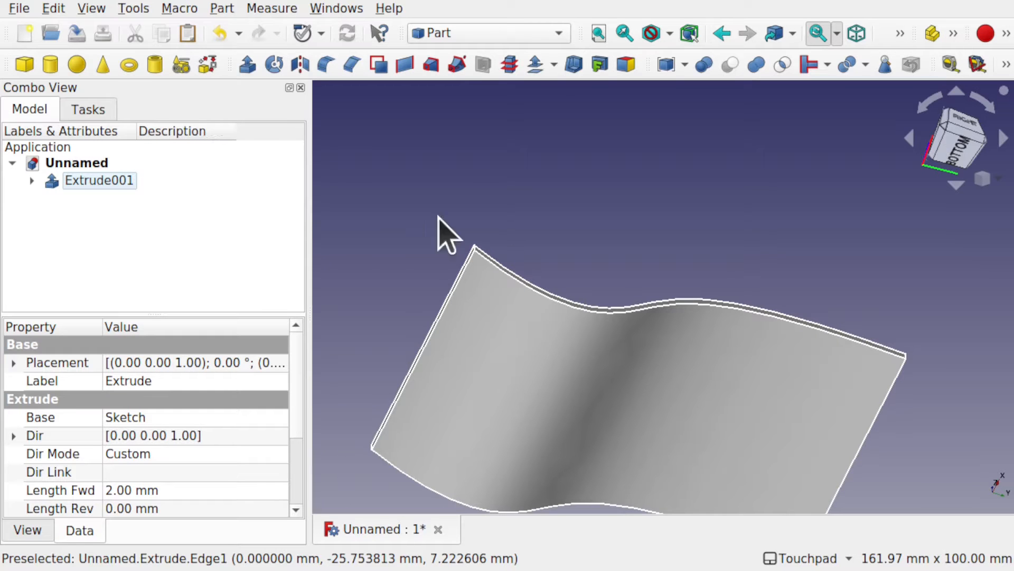
Step: Inspect the curved plate from above, from oblique angles and in its right-side profile
left_click_drag(613, 358, 652, 401, "alt")
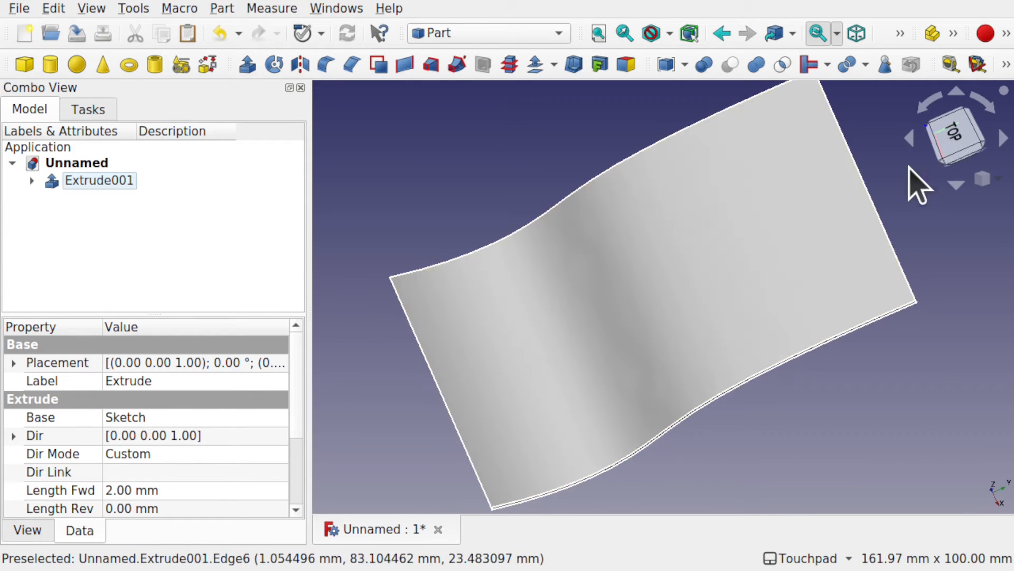
left_click(949, 142)
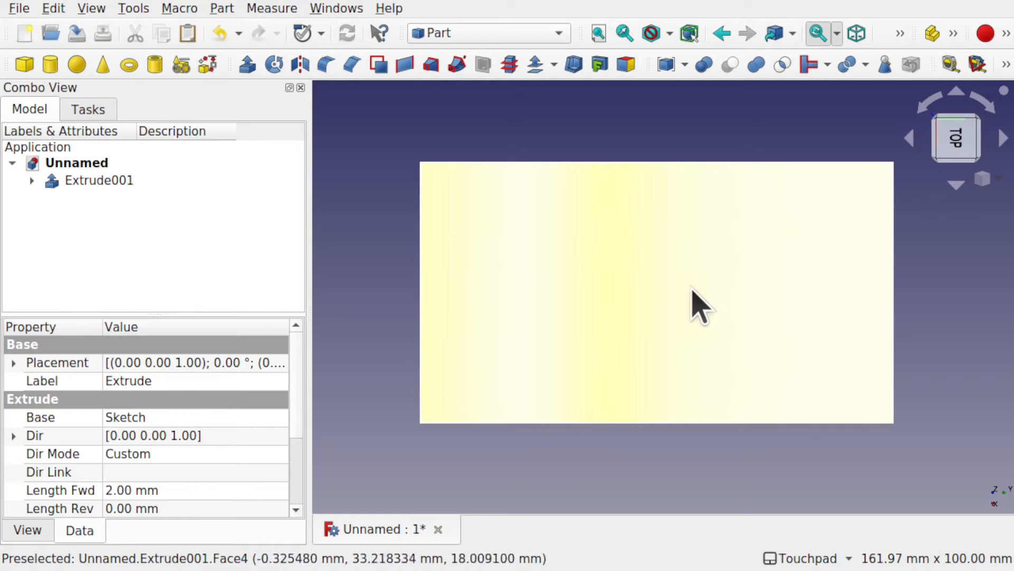
left_click_drag(616, 430, 657, 374, "alt")
left_click_drag(484, 414, 396, 430, "alt")
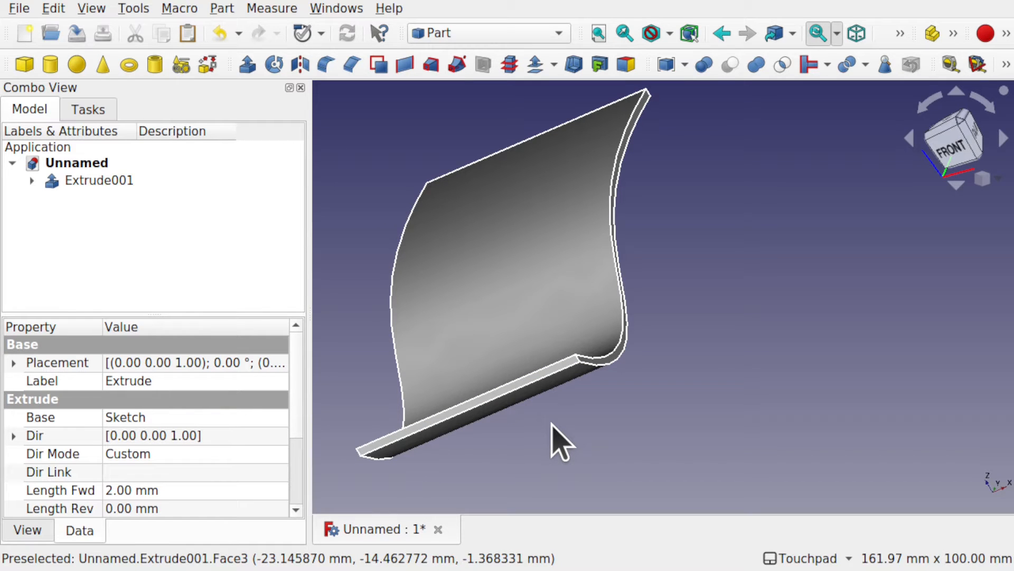
left_click_drag(549, 438, 585, 396, "alt")
left_click(968, 143)
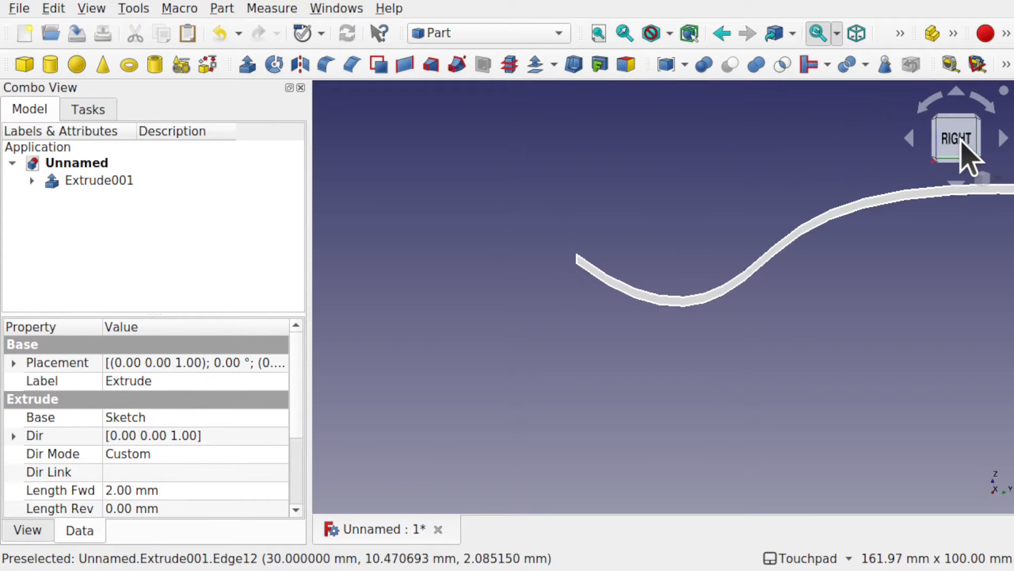
left_click_drag(924, 283, 747, 351, "shift")
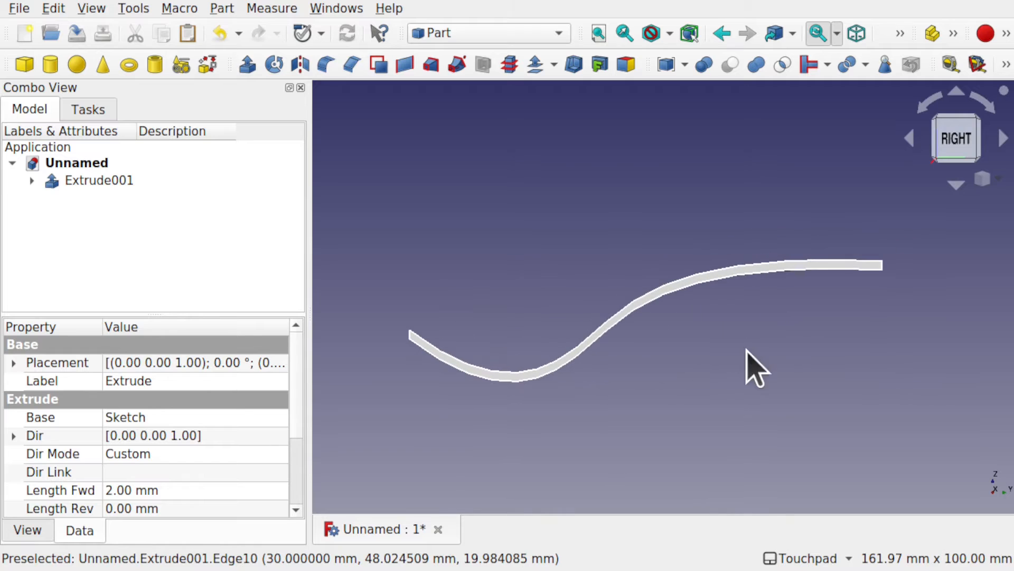
Step: Switch to the Sketcher workbench, create a new sketch on the XY plane and view it from the top
left_click_drag(615, 223, 611, 280, "alt")
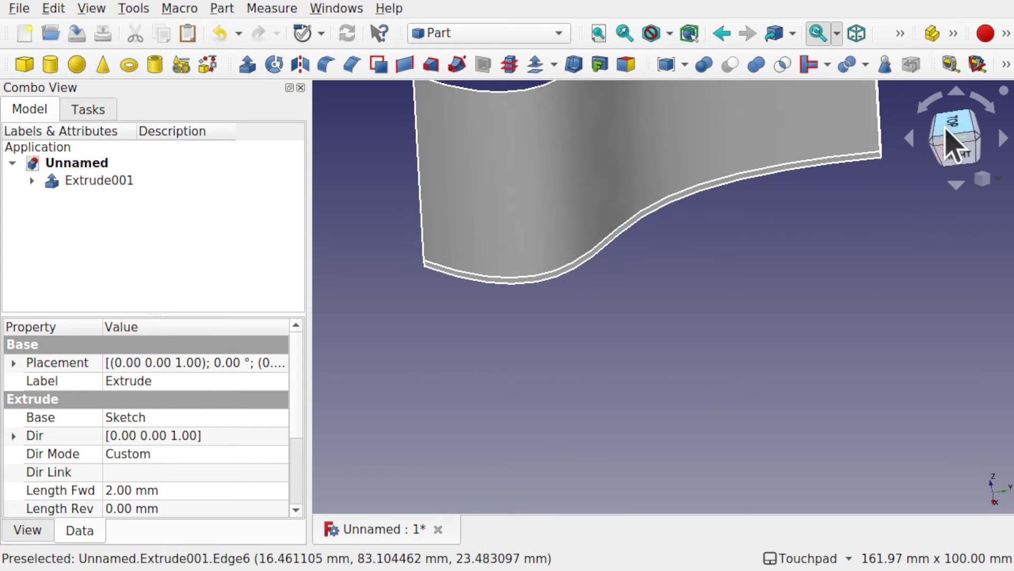
left_click(950, 133)
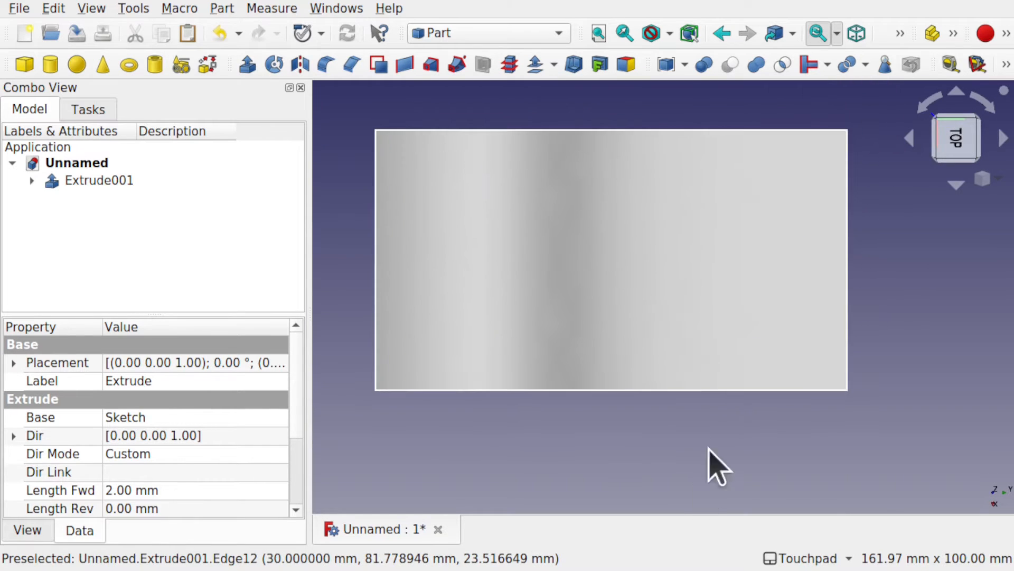
left_click(905, 289)
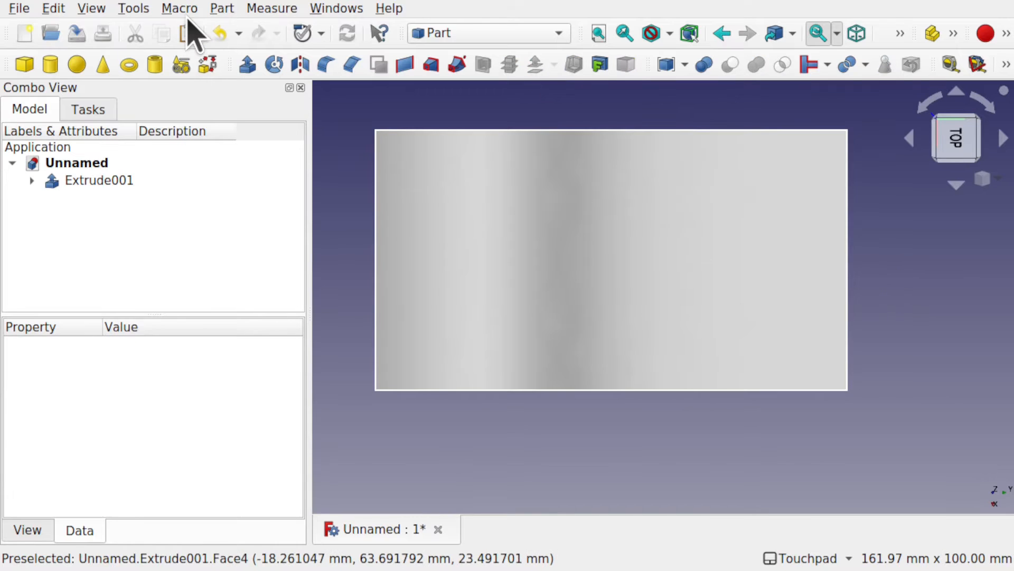
left_click(446, 34)
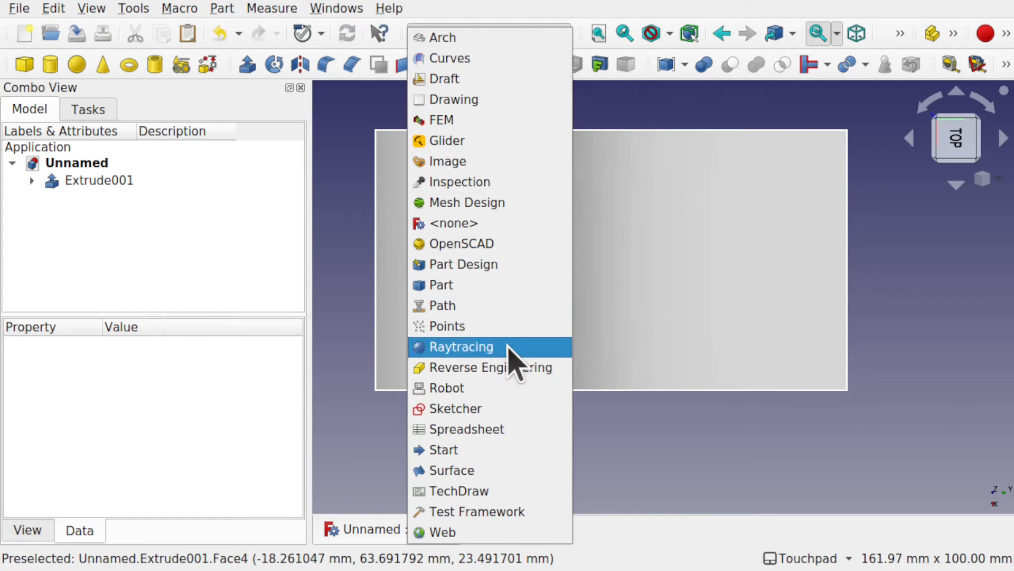
left_click(500, 409)
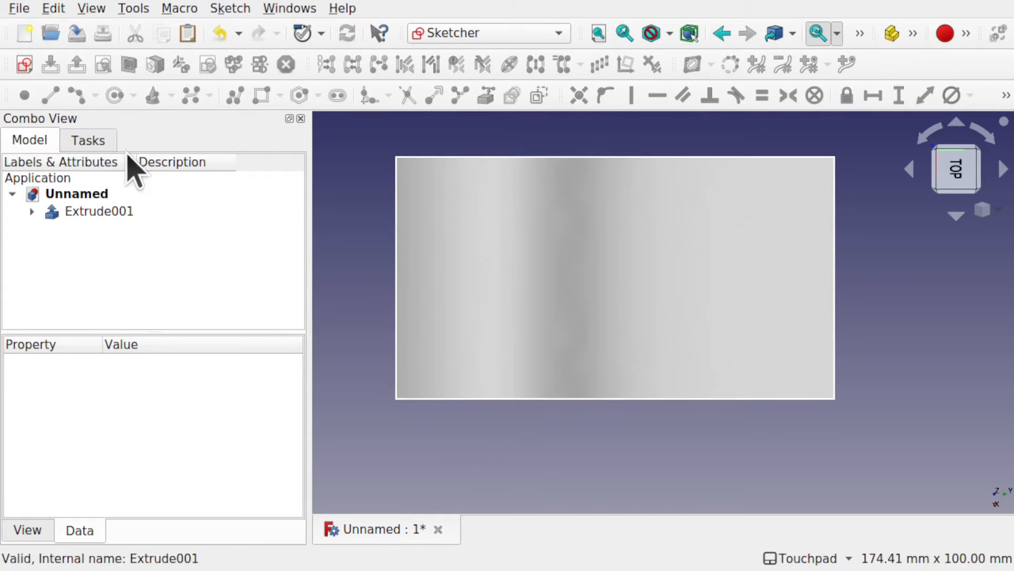
left_click(23, 64)
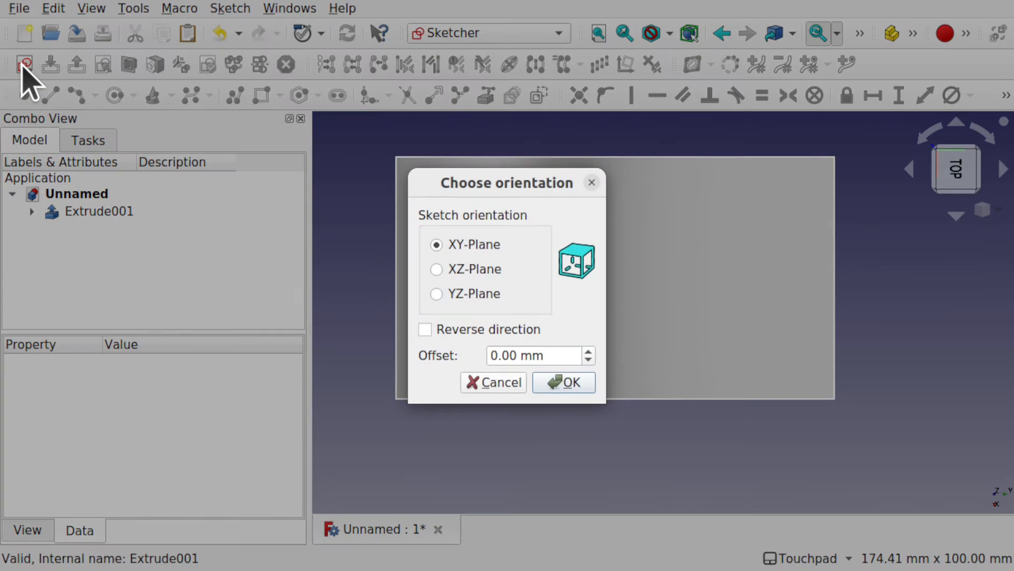
left_click(568, 382)
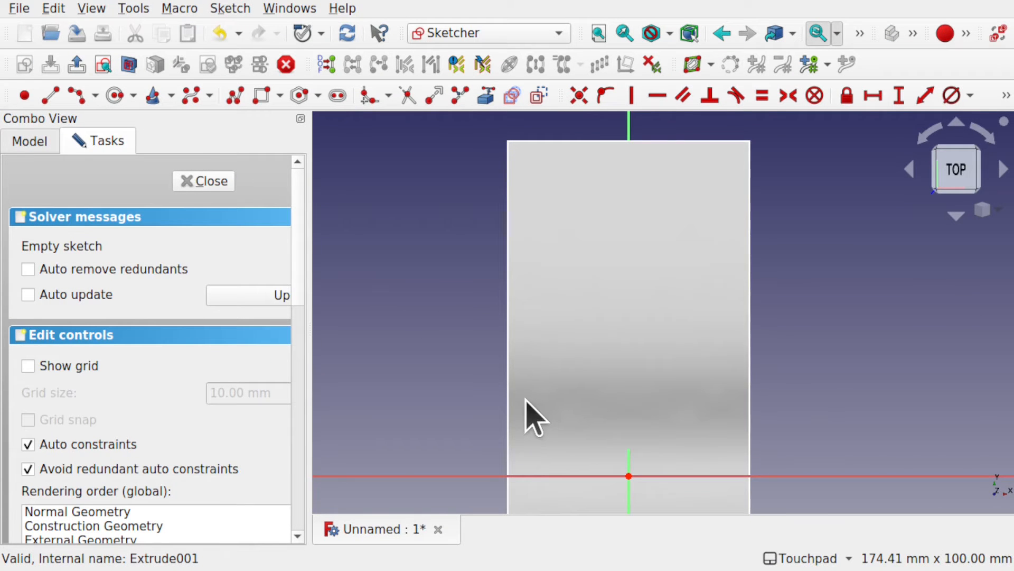
left_click_drag(525, 399, 690, 371, "alt")
middle_click_drag(751, 342, 580, 401, "alt")
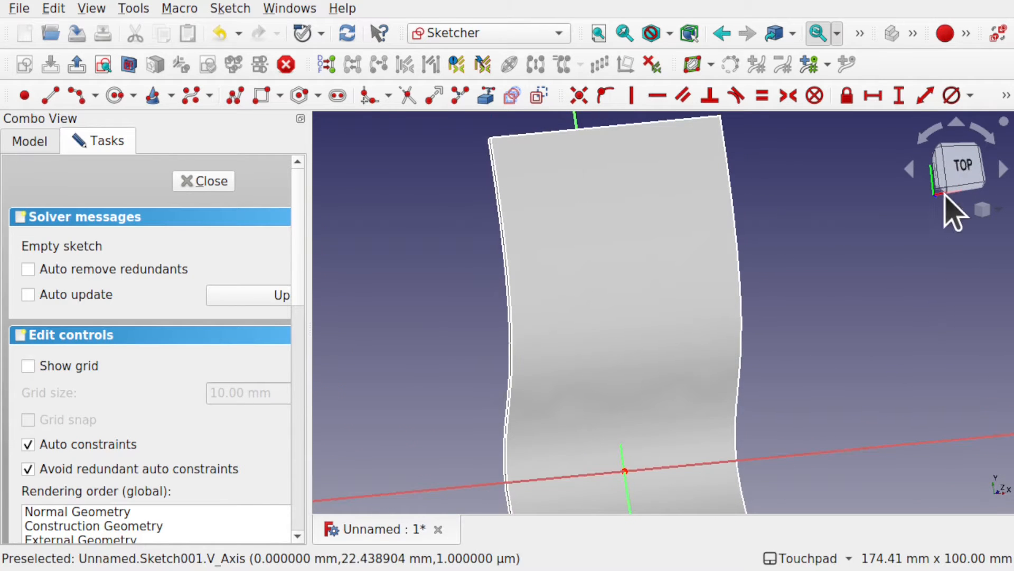
left_click(973, 170)
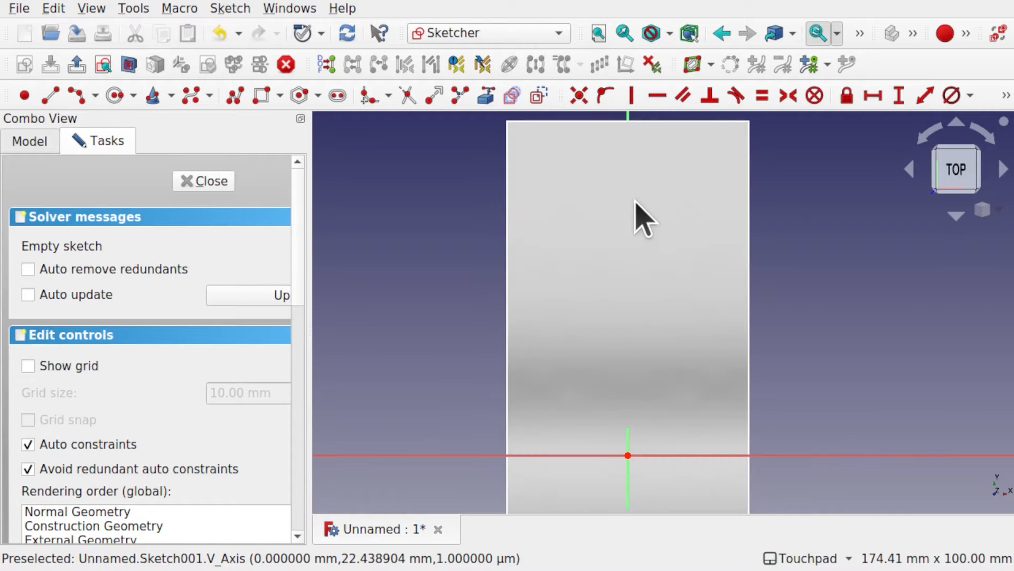
Step: Set the new sketch's placement position to 57 mm along Z so that it sits above the curved plate
left_click(31, 142)
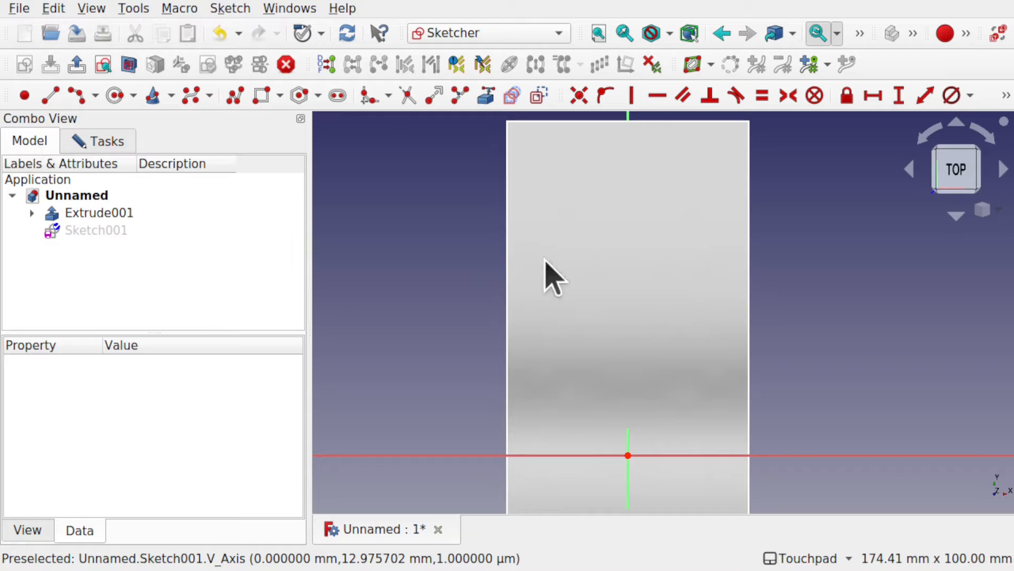
left_click(105, 230)
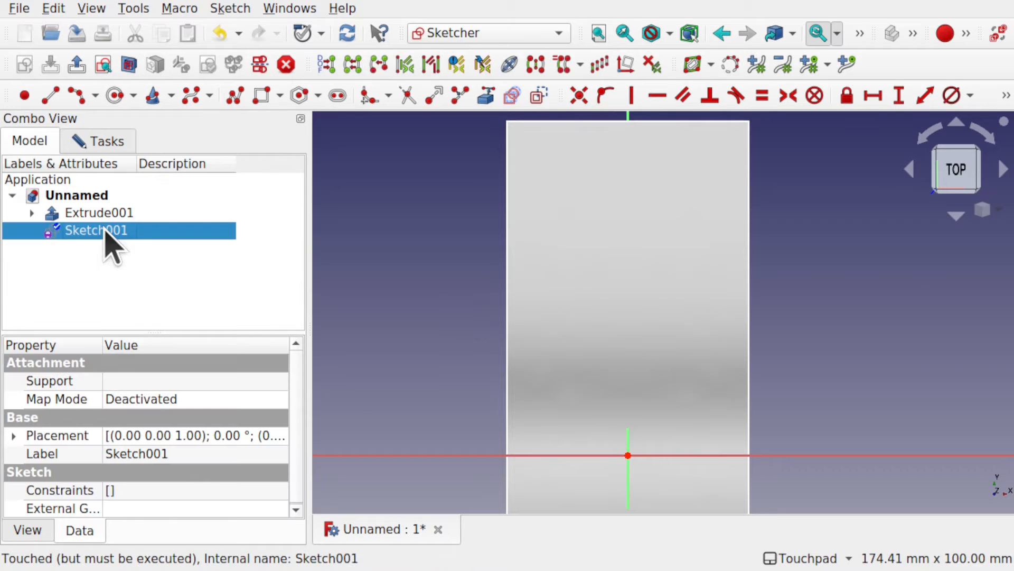
left_click(12, 435)
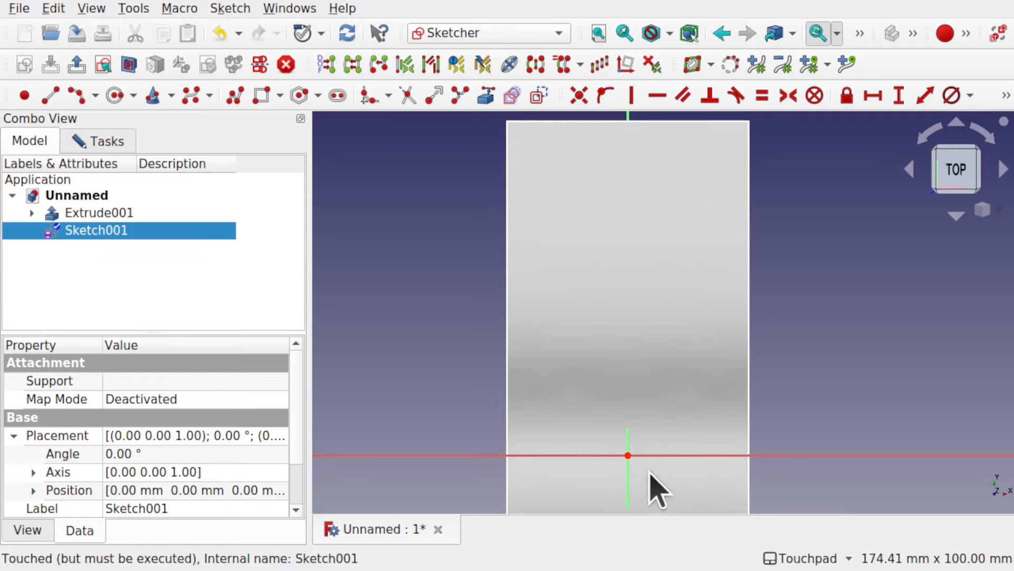
left_click_drag(686, 432, 659, 435, "alt")
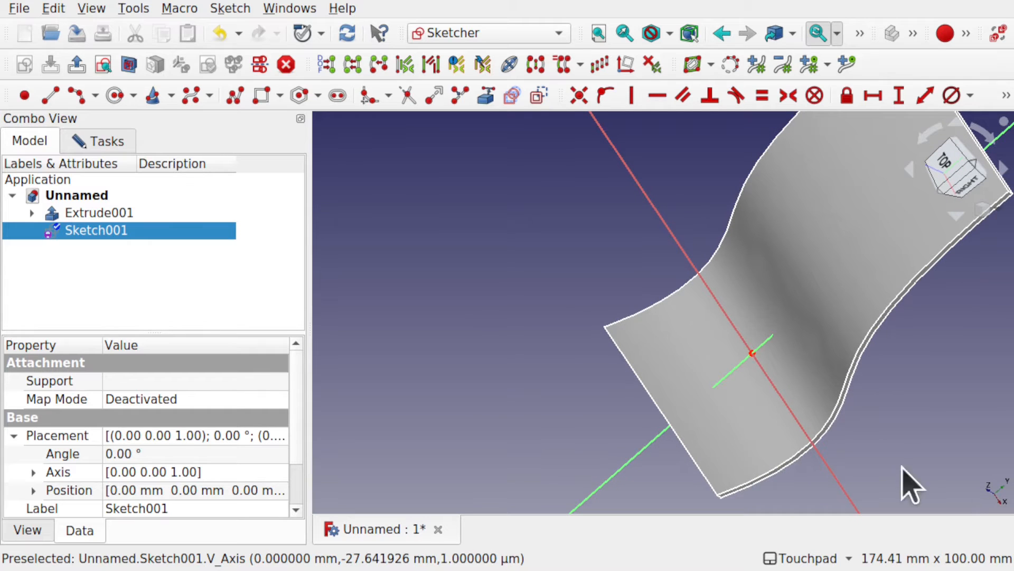
left_click(34, 490)
scroll(297, 465, "down", 1)
scroll(298, 468, "down", 1)
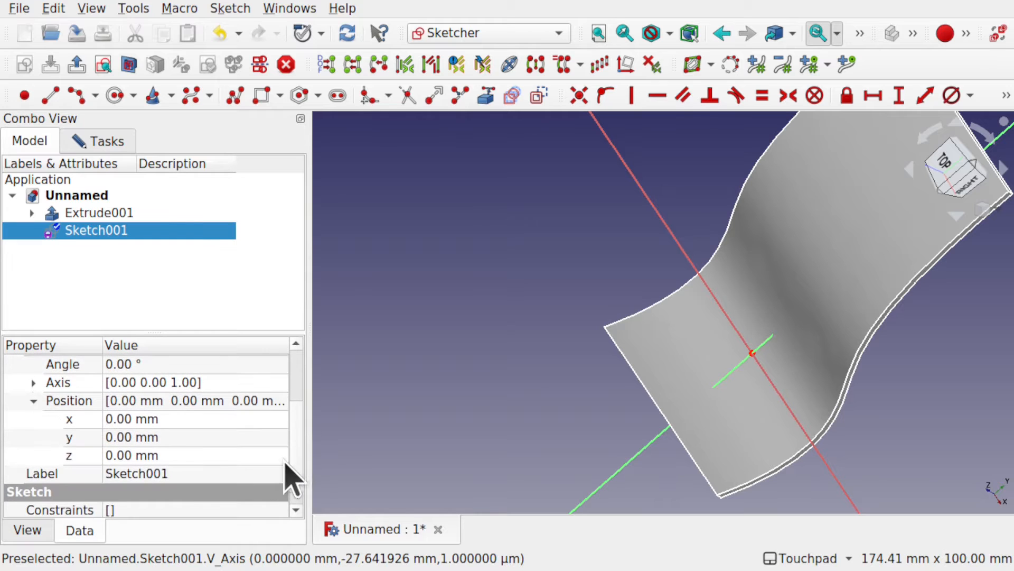
left_click(217, 456)
scroll(217, 458, "up", 1)
scroll(217, 457, "up", 20)
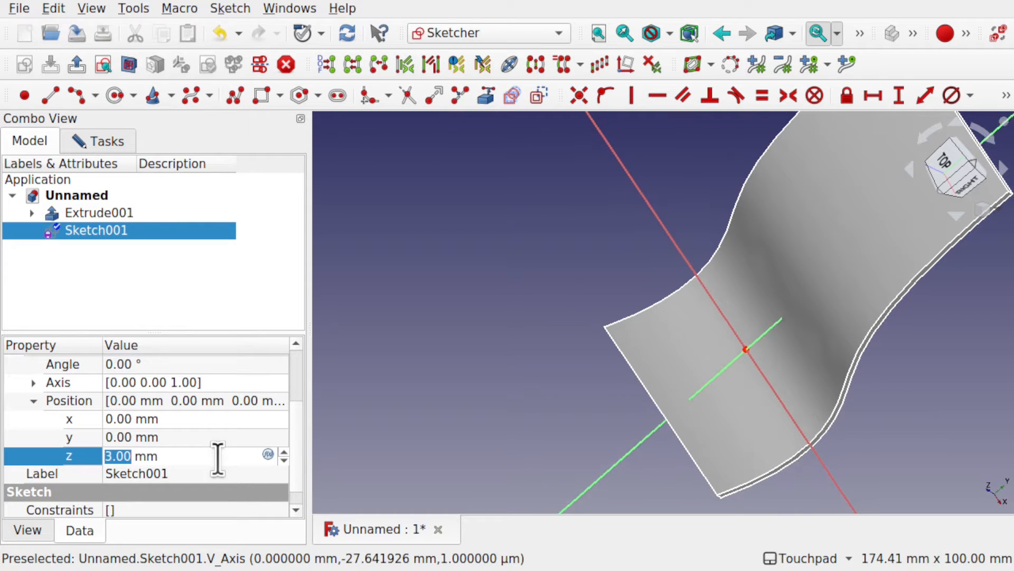
scroll(218, 458, "up", 7)
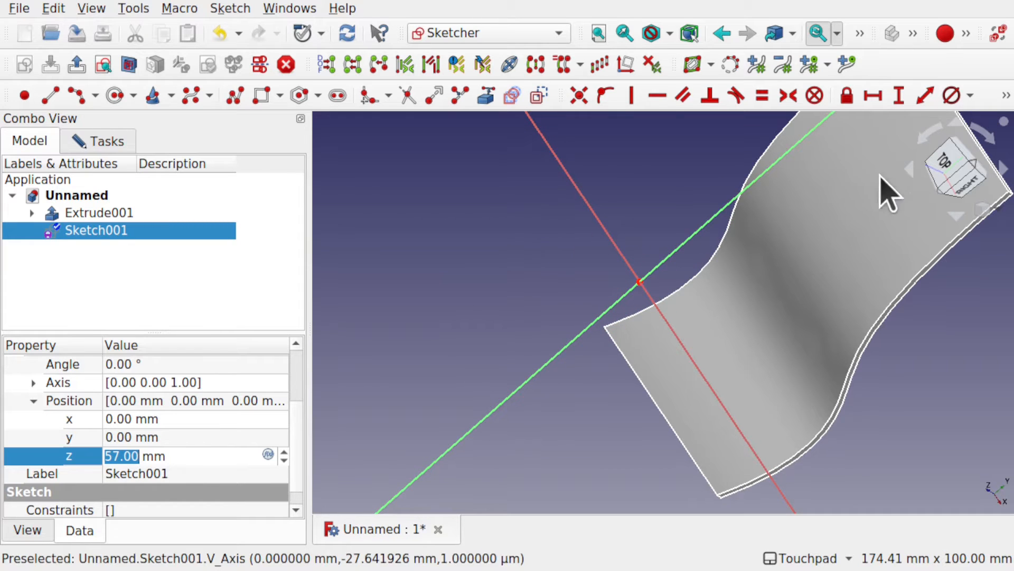
left_click(947, 160)
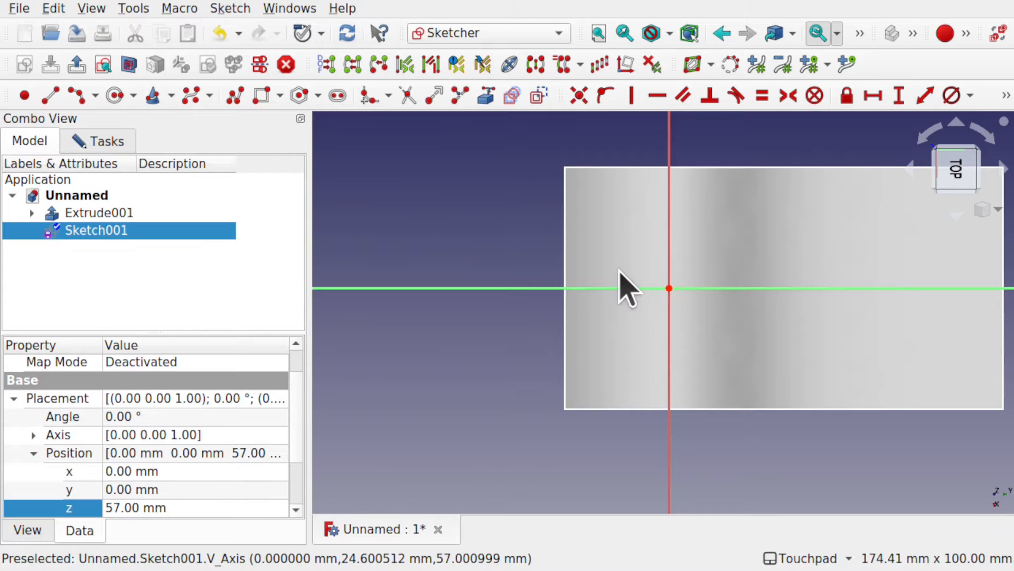
middle_click_drag(728, 284, 584, 312, "shift")
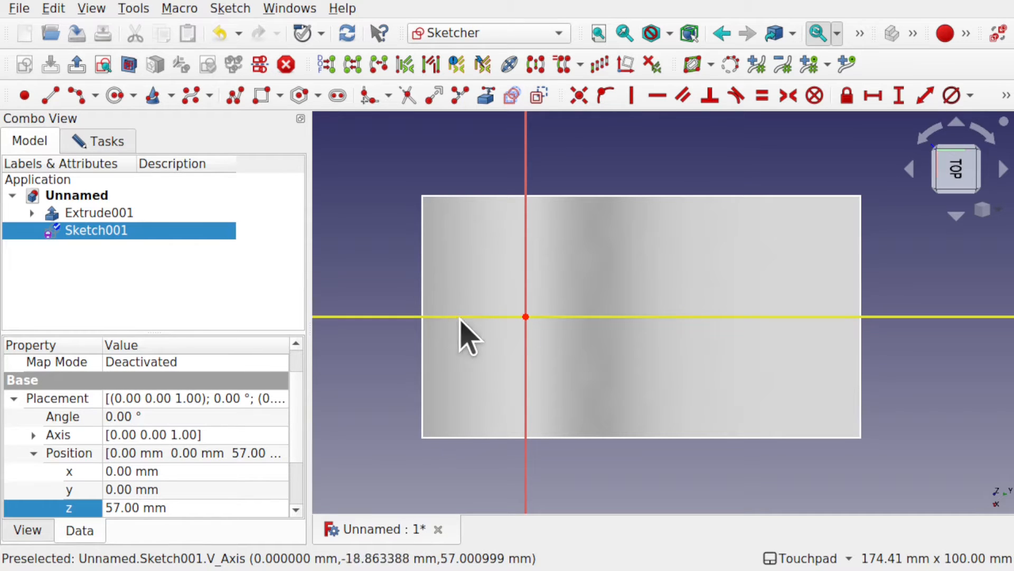
left_click(645, 317)
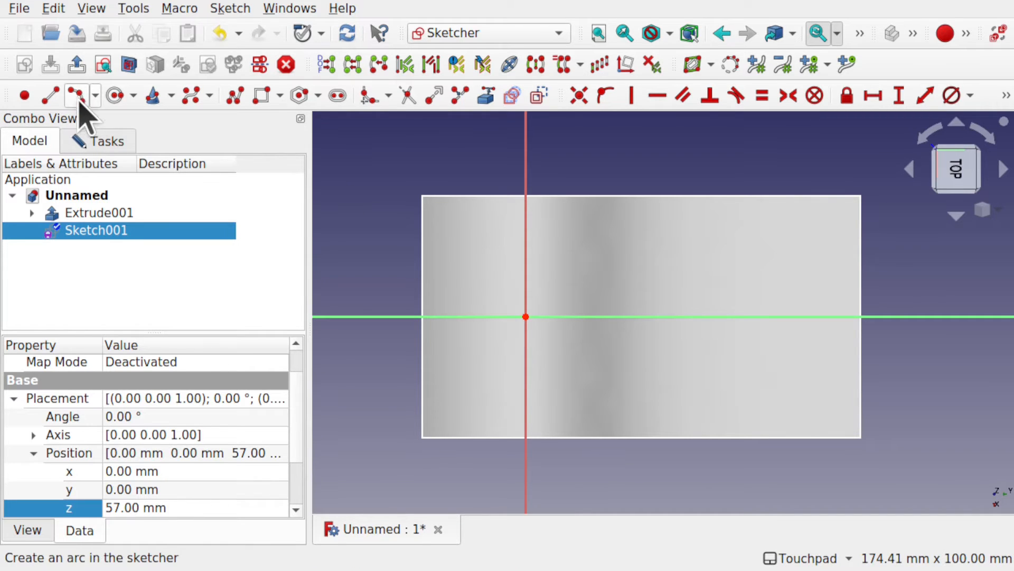
left_click(95, 95)
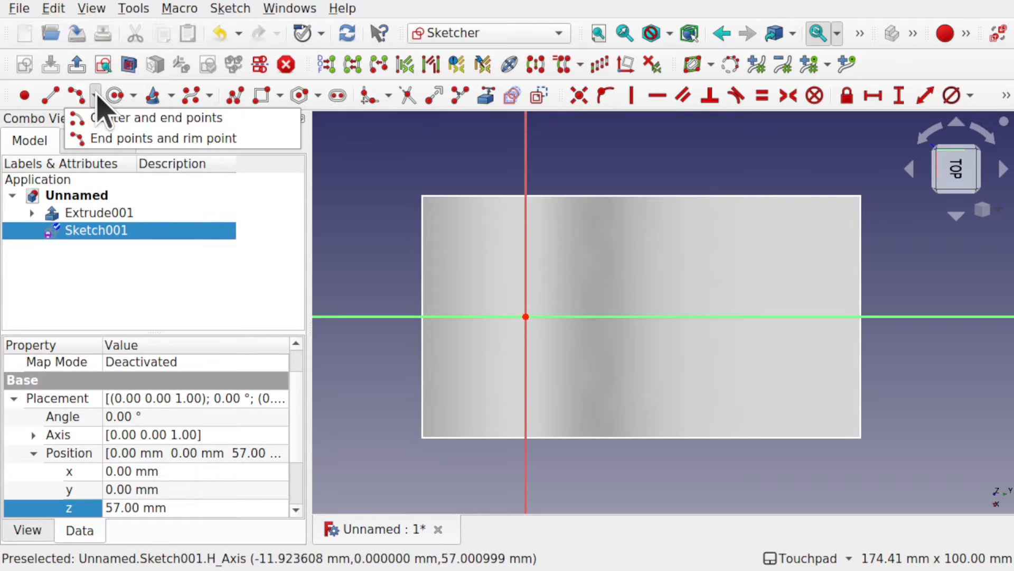
left_click(123, 138)
middle_click_drag(543, 363, 559, 421, "alt")
middle_click_drag(546, 299, 539, 383, "alt")
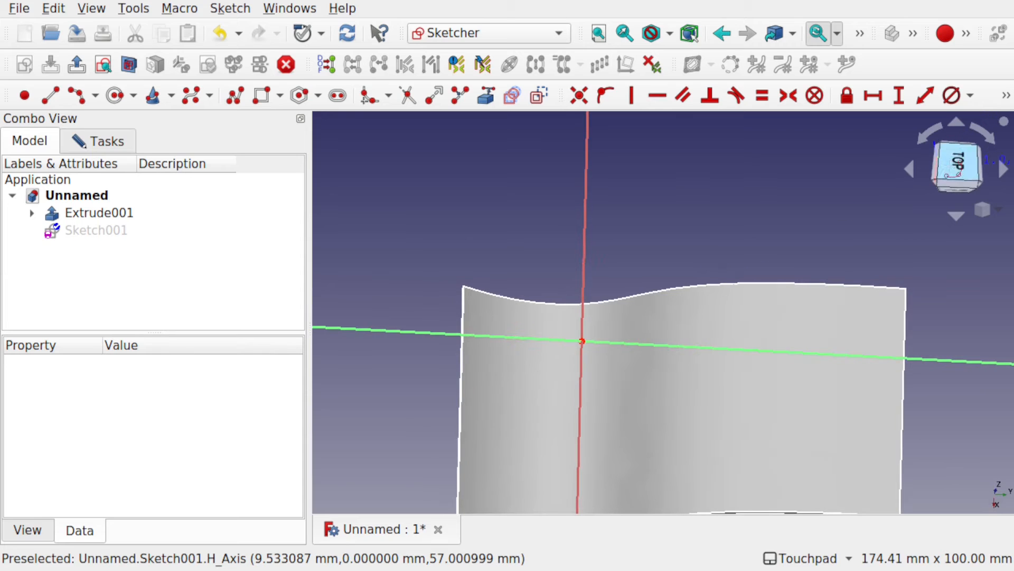
Step: From the top view, draw a straight line parallel to X, about 16 mm from the origin along Y, extending past both plate sides
left_click(950, 165)
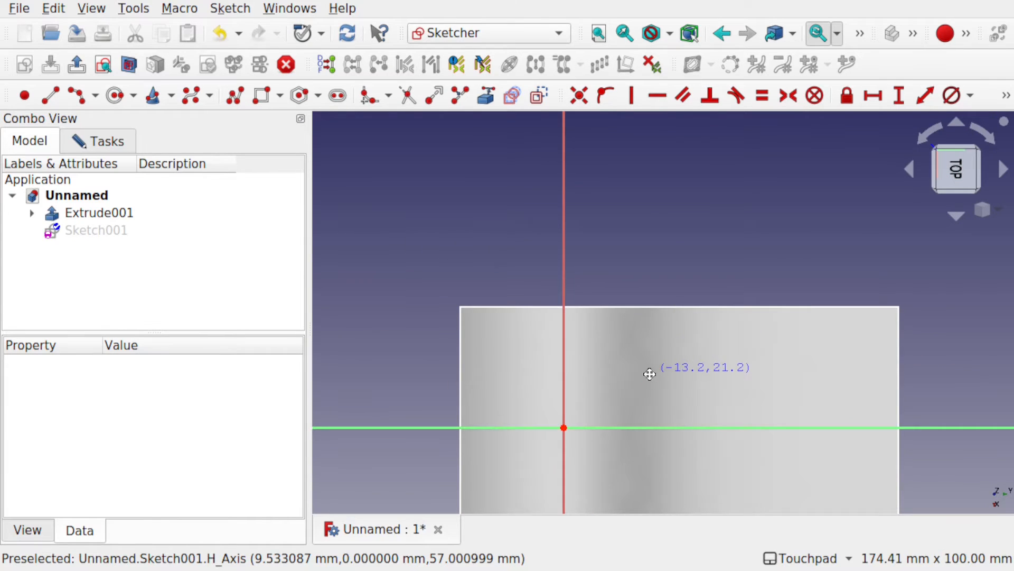
middle_click_drag(649, 374, 586, 291, "shift")
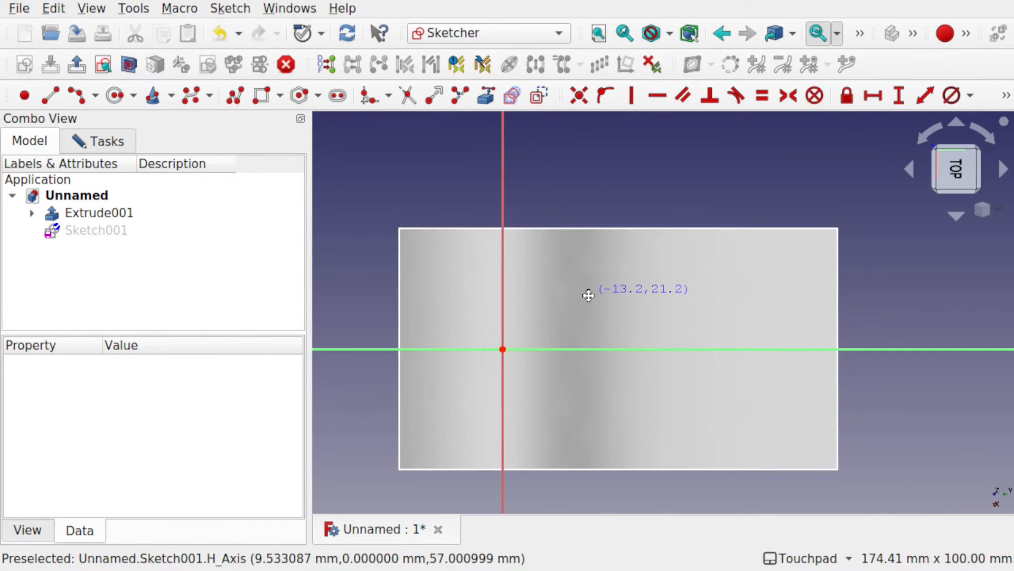
left_click(51, 96)
left_click(569, 199)
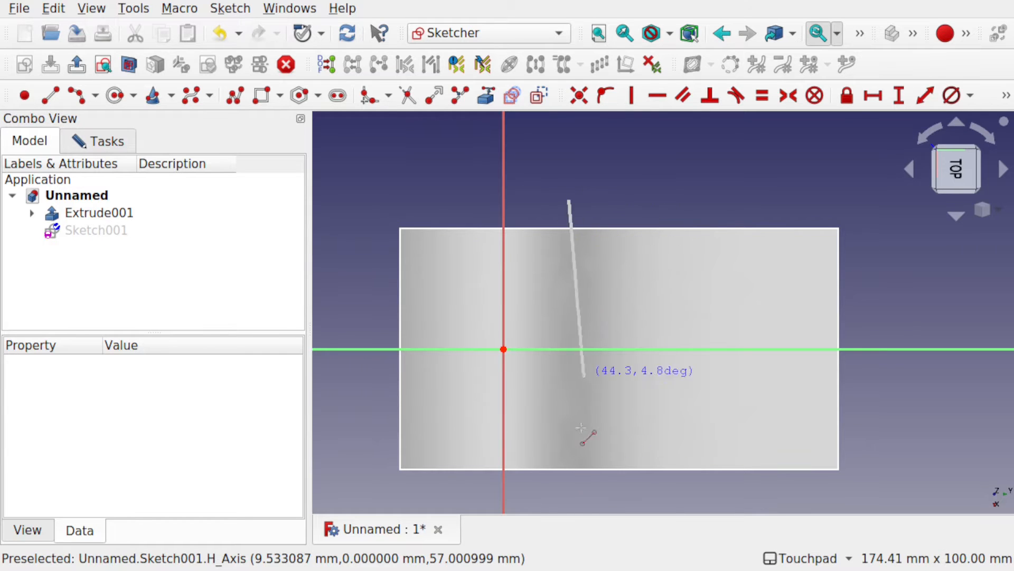
left_click(575, 495)
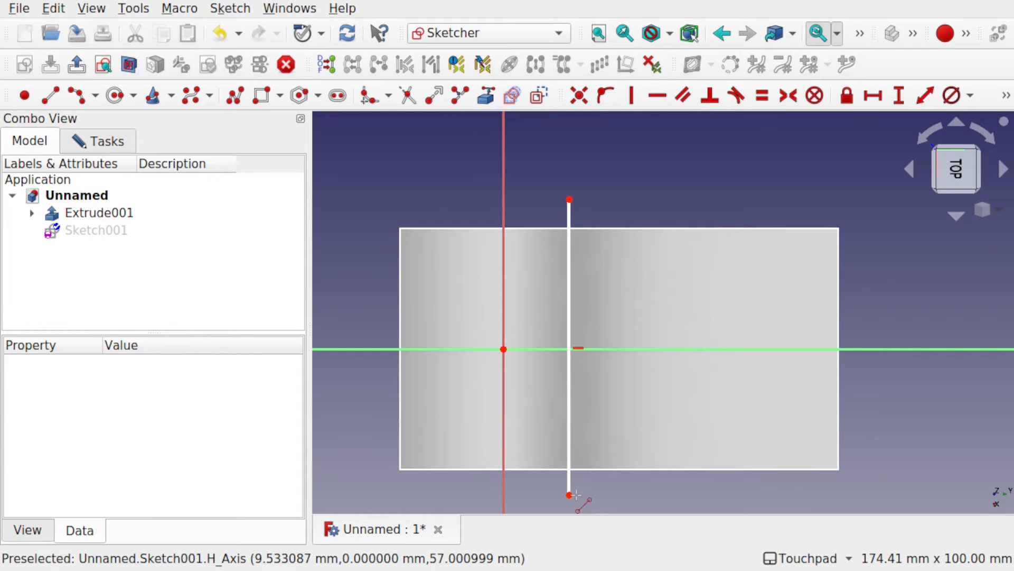
Step: Convert the line crossing the plate's width to construction geometry
mouse_move(595, 470)
middle_mouse_down("alt")
mouse_move(603, 350)
mouse_move(607, 359)
middle_mouse_up("alt")
left_click(981, 161)
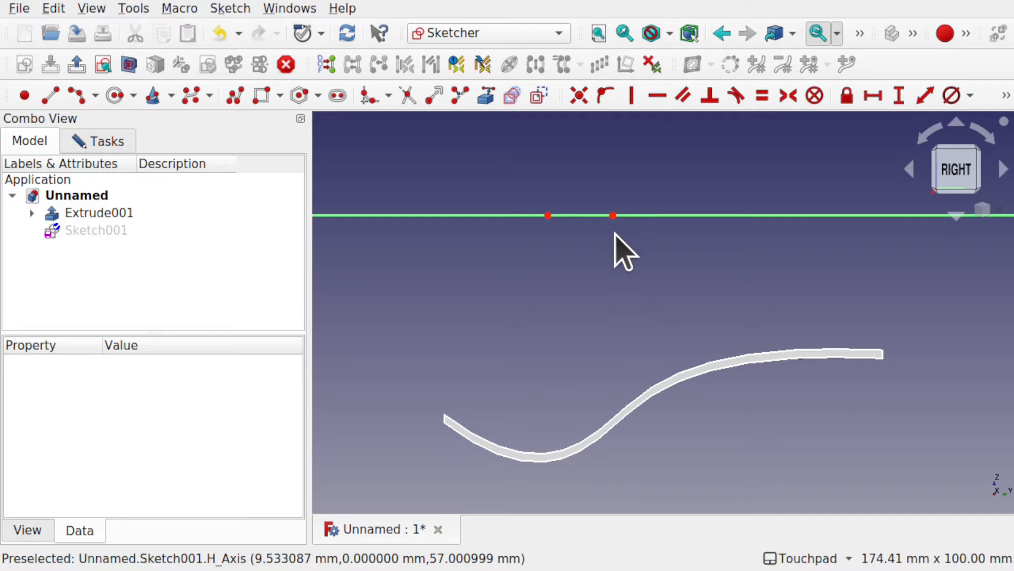
left_click_drag(614, 232, 616, 250, "shift")
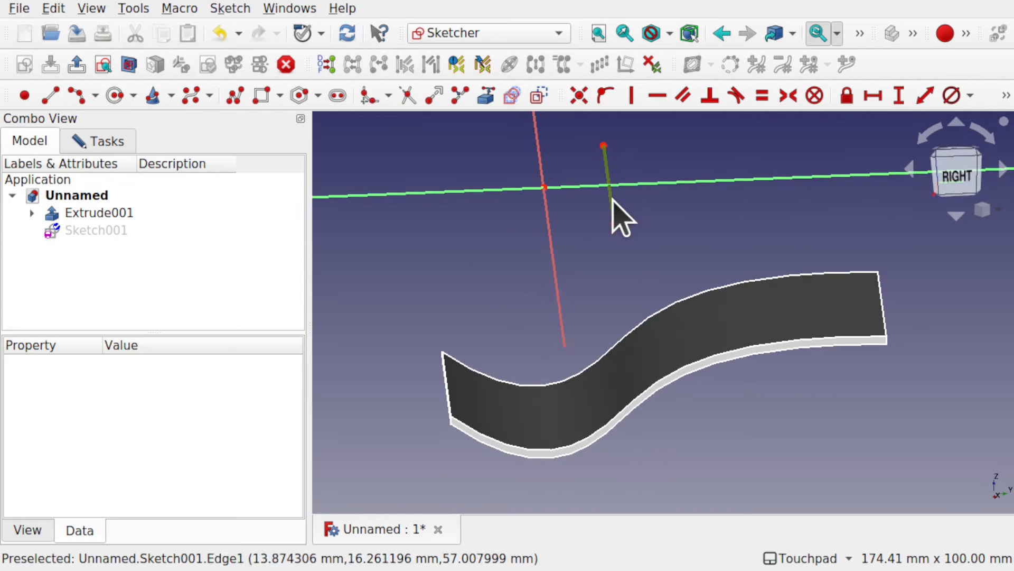
left_click(612, 200)
left_click(539, 96)
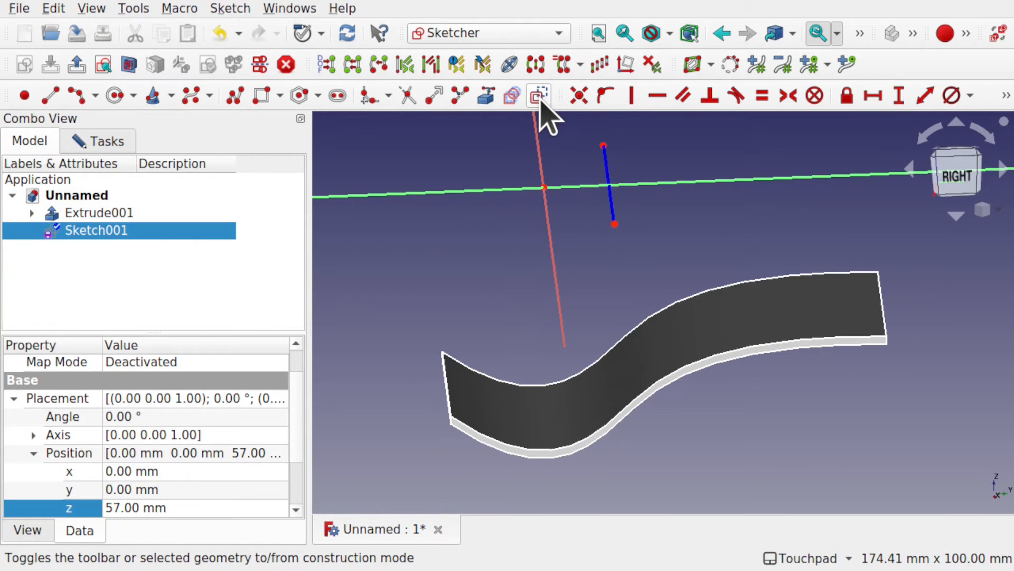
Step: Constrain the X distance between the construction line's negative-X end and the sketch origin to 35 mm
mouse_move(630, 204)
left_mouse_down("shift")
mouse_move(671, 251)
mouse_move(691, 211)
mouse_move(713, 344)
mouse_move(679, 371)
mouse_move(691, 403)
left_mouse_up("shift")
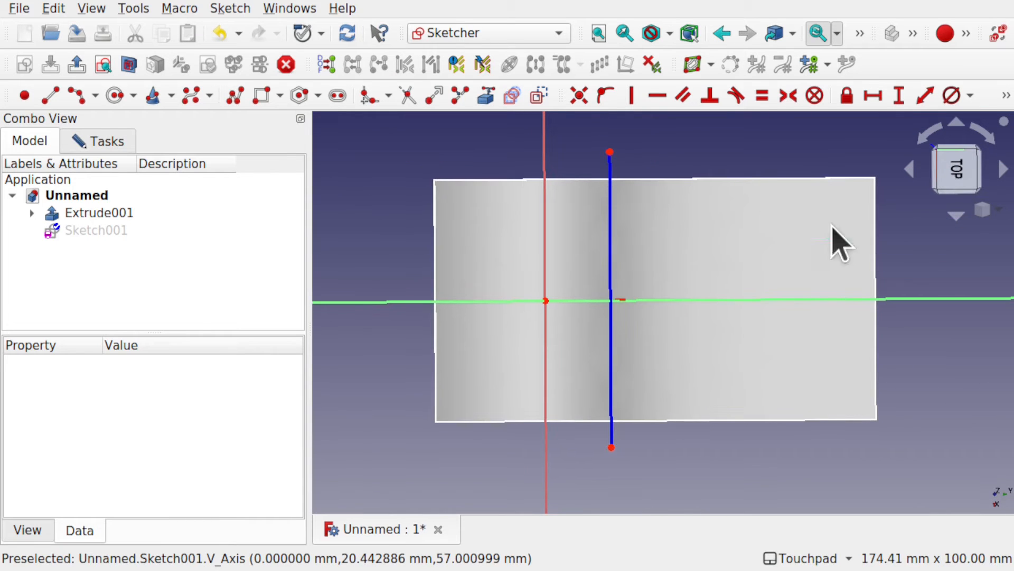
left_click(956, 182)
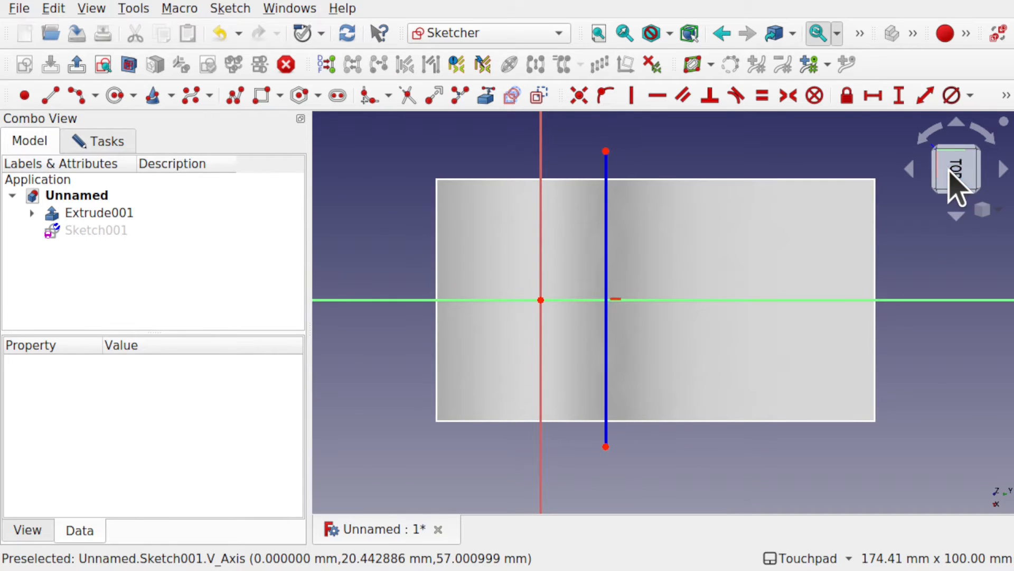
left_click(605, 151)
left_click(541, 300)
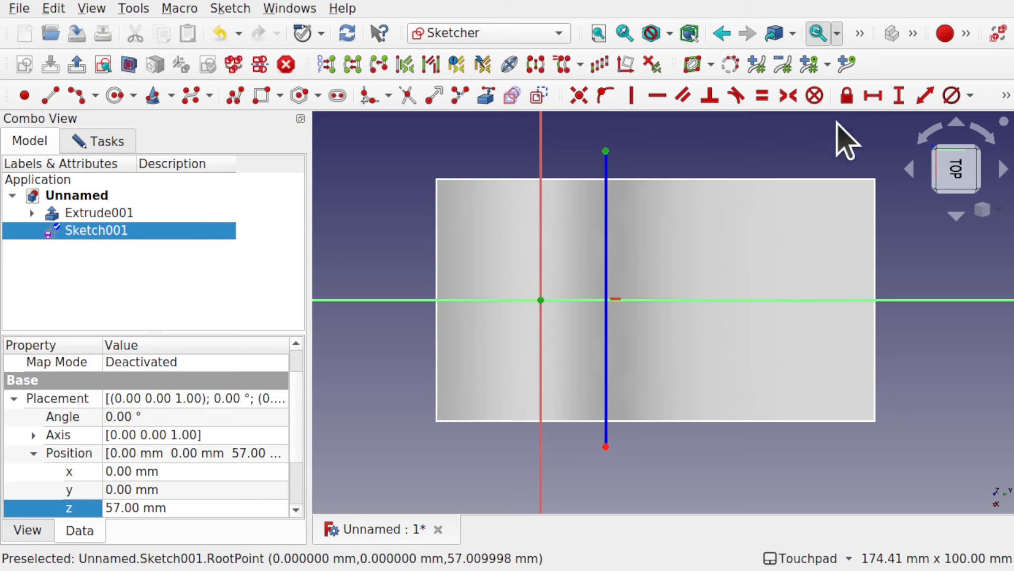
left_click(870, 97)
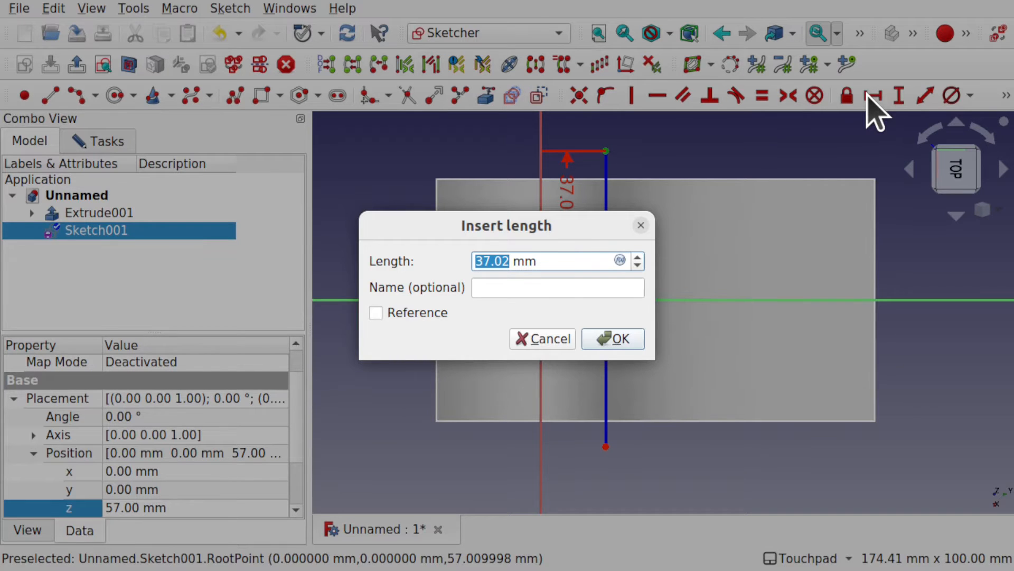
type("35")
key("Return")
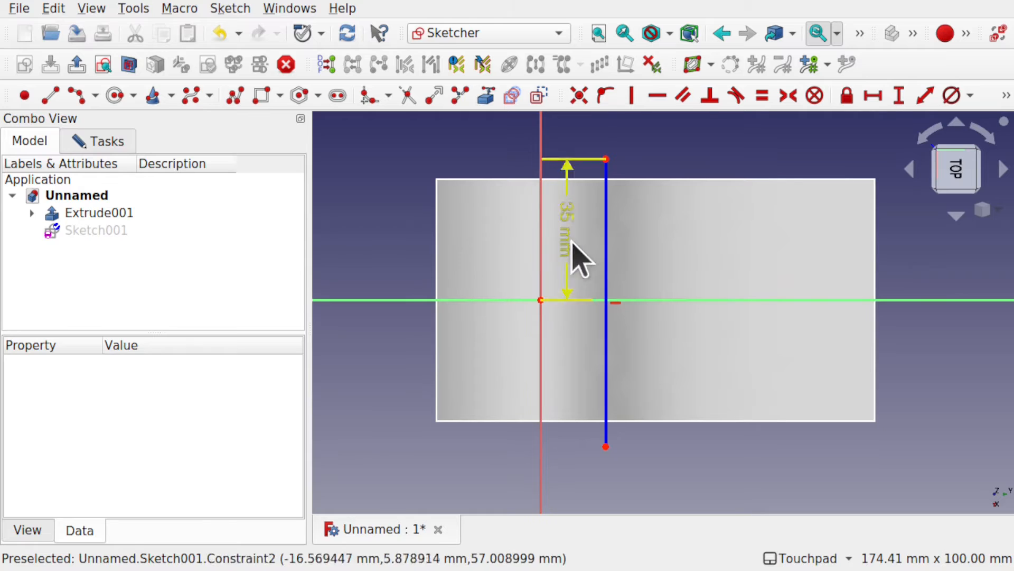
left_click(604, 286)
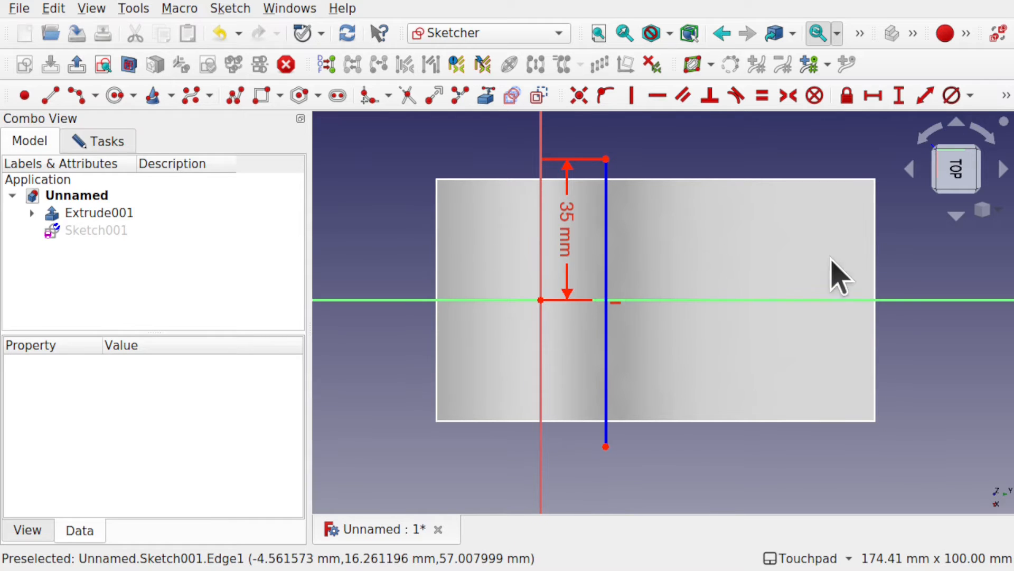
Step: Draw two joined three-point arcs along the Y axis, one from about Y 75 to 30 mm bulging toward negative X, one to about Y 14 mm bulging oppositely
left_click(80, 97)
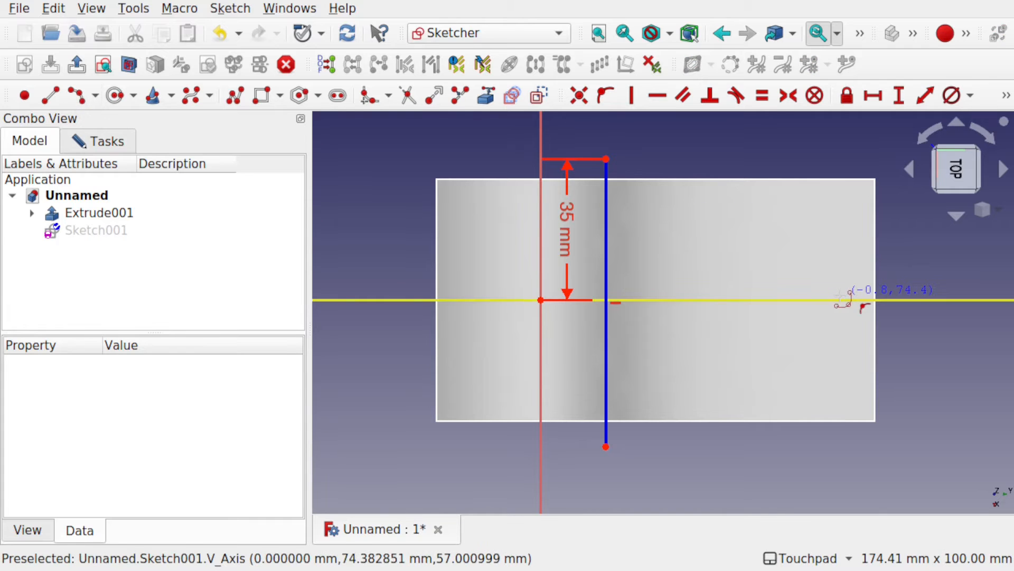
left_click(754, 292)
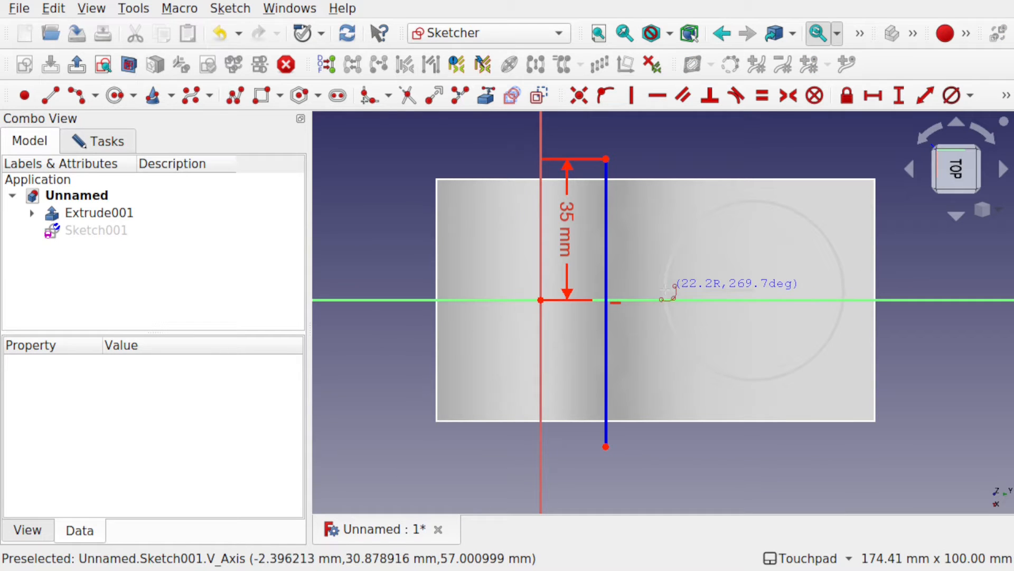
left_click(664, 290)
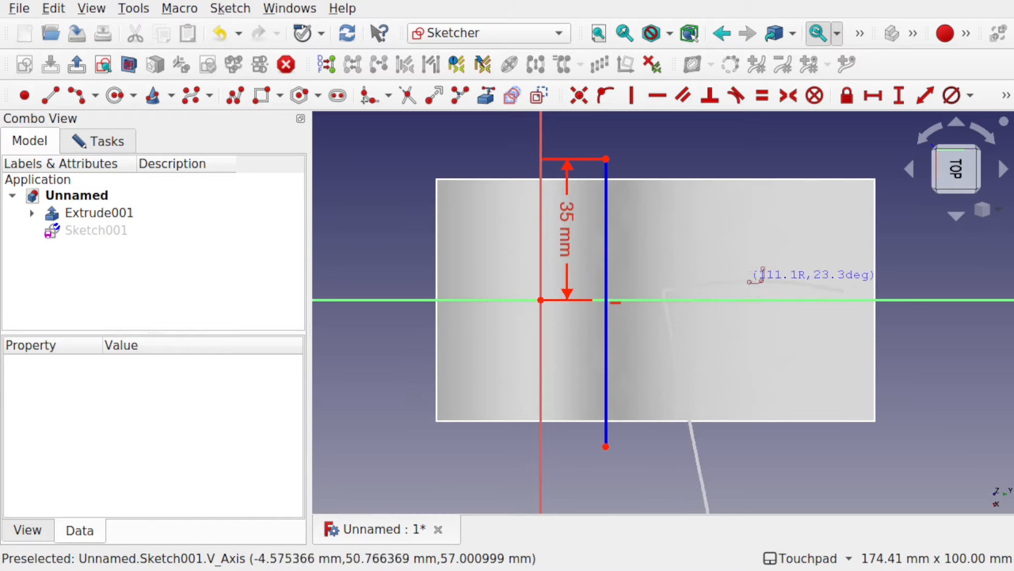
left_click(742, 276)
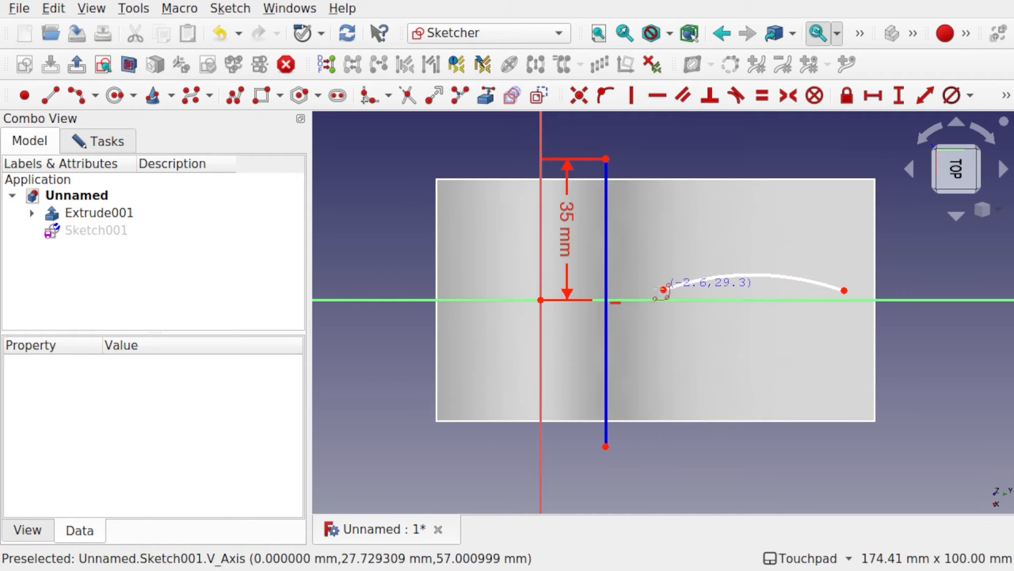
left_click(628, 290)
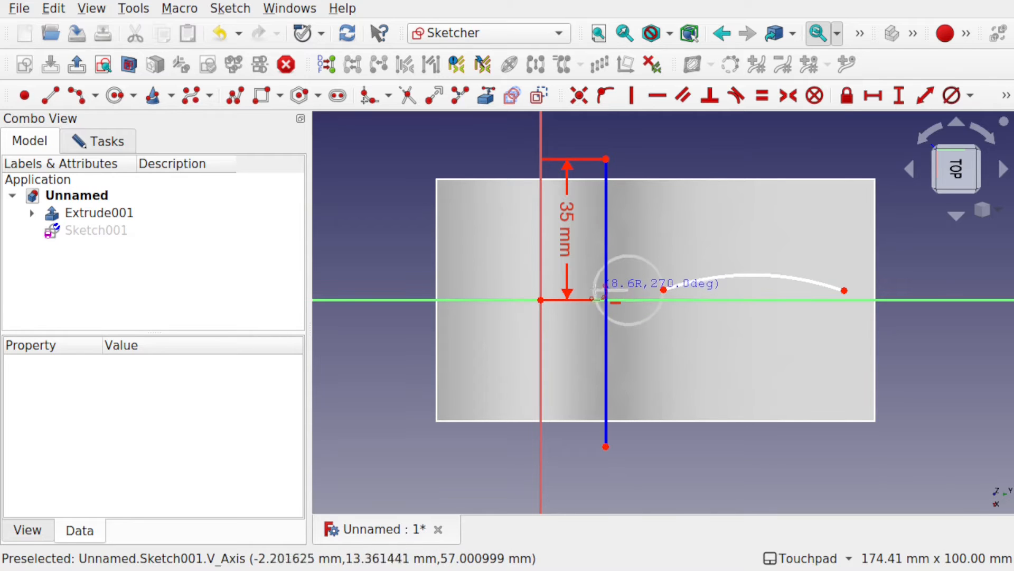
left_click(597, 288)
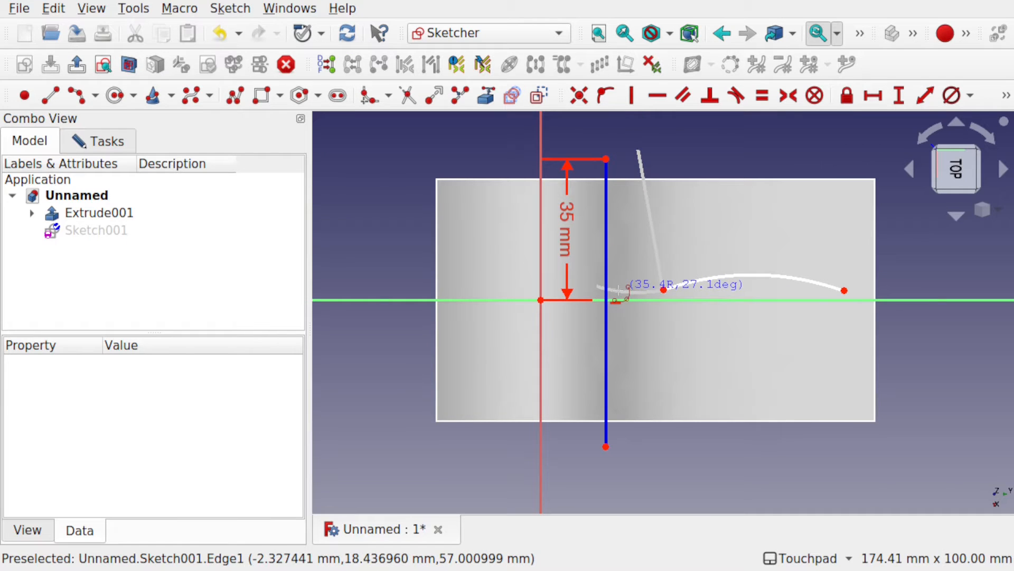
left_click(617, 290)
Step: Add a third arc bulging toward negative X from the middle arc's free end, and pull its end near the plate's negative-Y edge, at about Y -24 mm
left_click(597, 288)
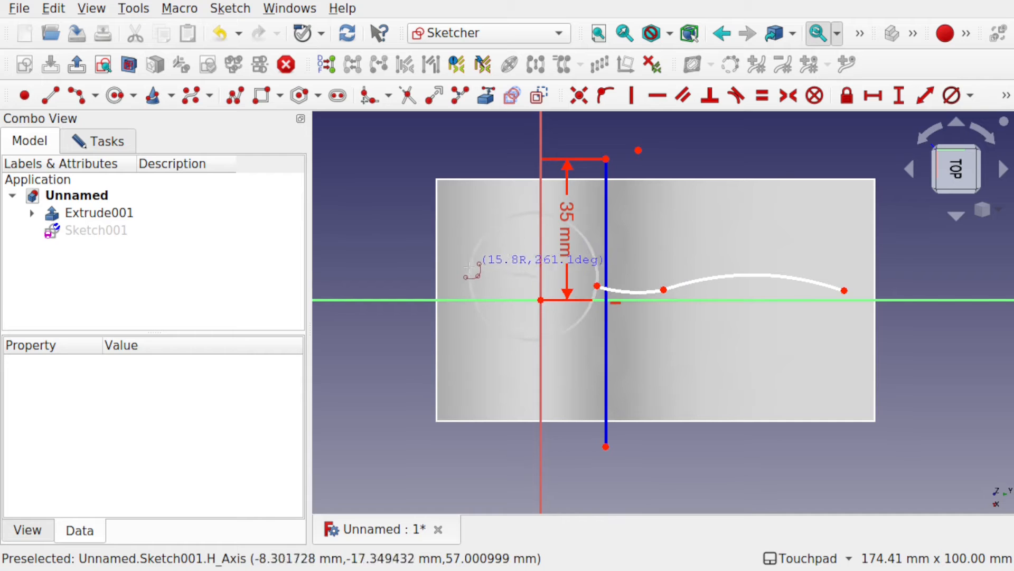
left_click(470, 268)
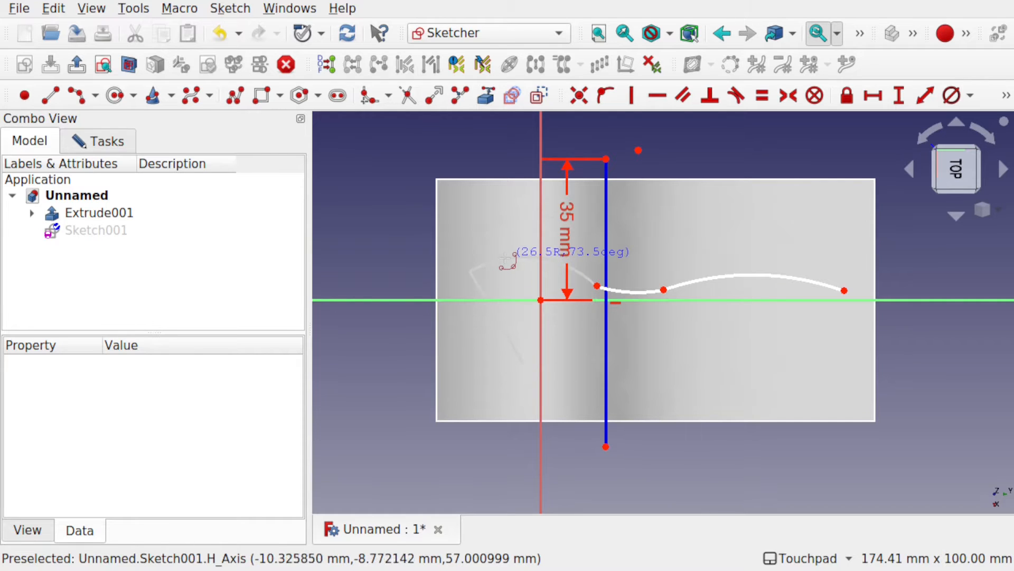
left_click(504, 264)
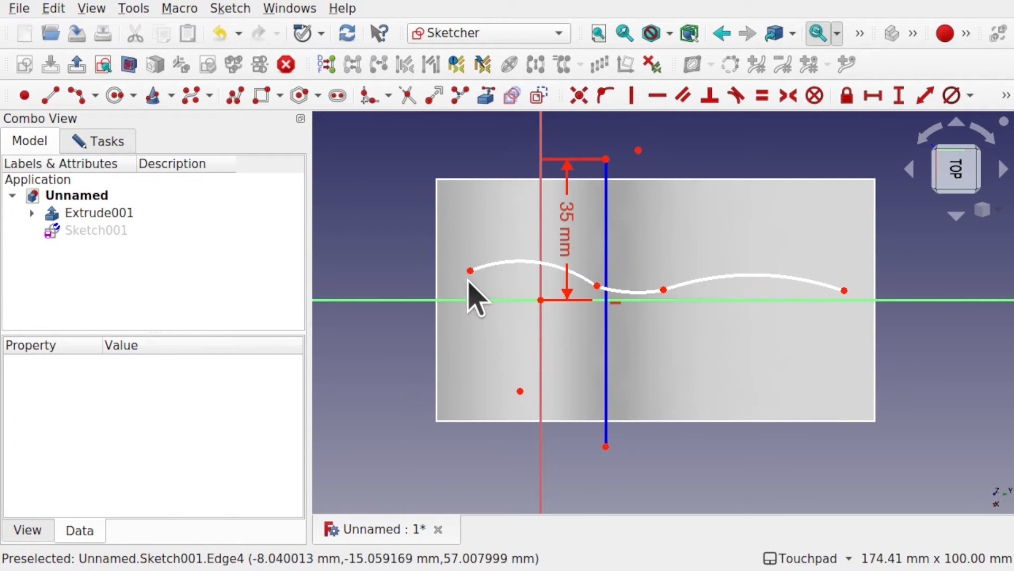
left_click_drag(472, 269, 457, 285)
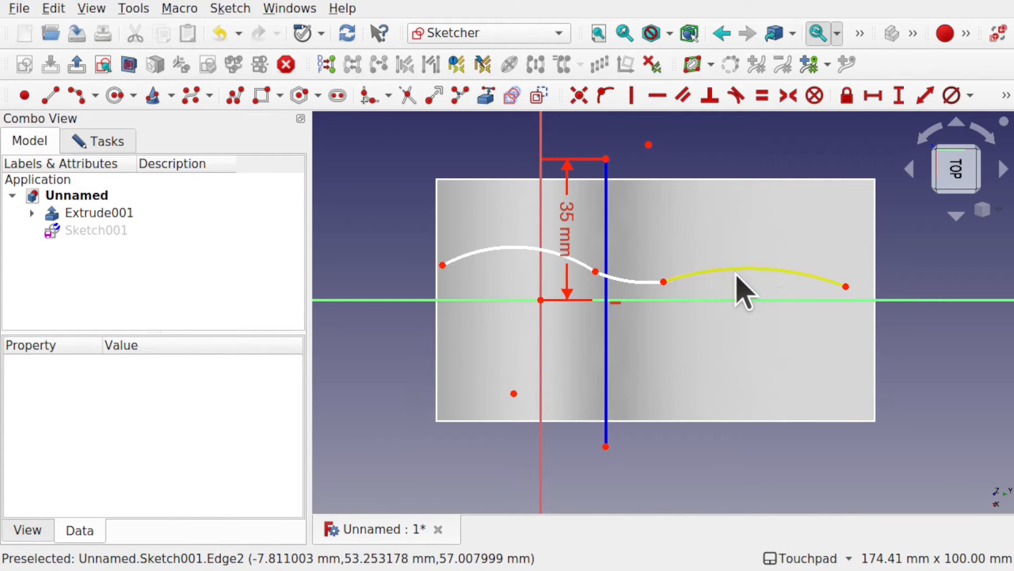
Step: Draw a polyline with a line about 17 mm long parallel to Y and a short line of about 2.6 mm joining the last arc's free end
scroll(504, 296, "up", 5)
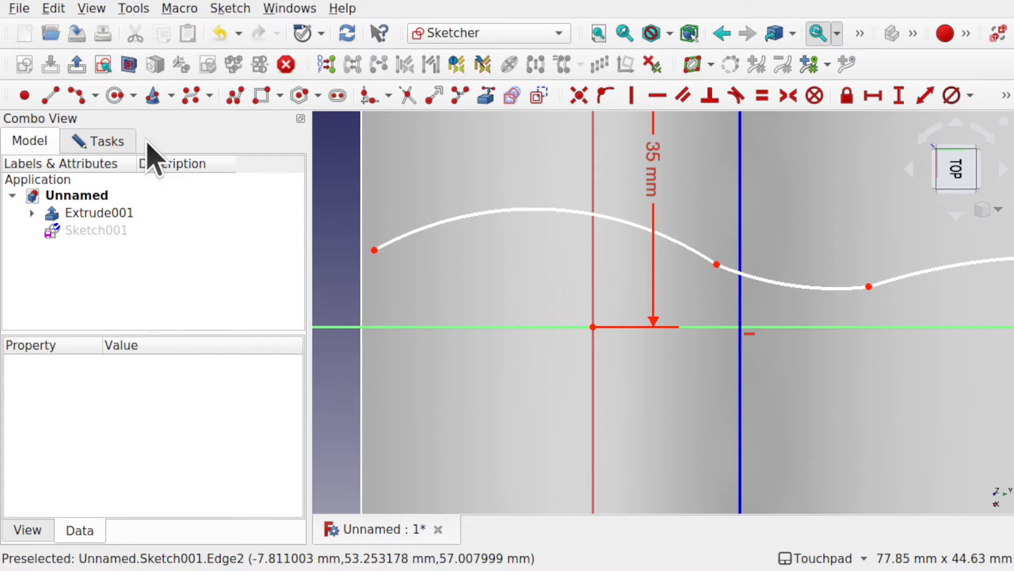
left_click(236, 97)
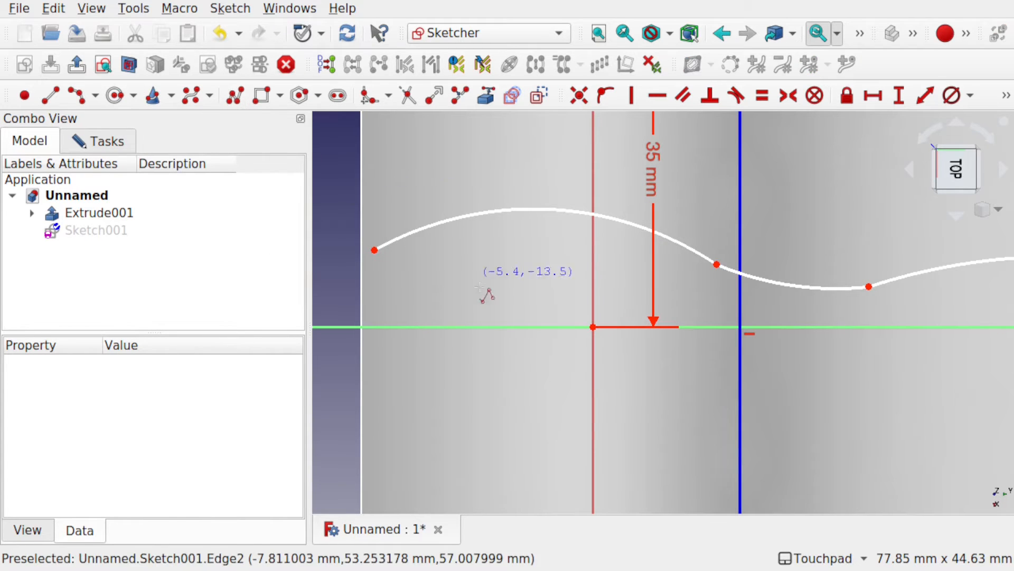
left_click(532, 274)
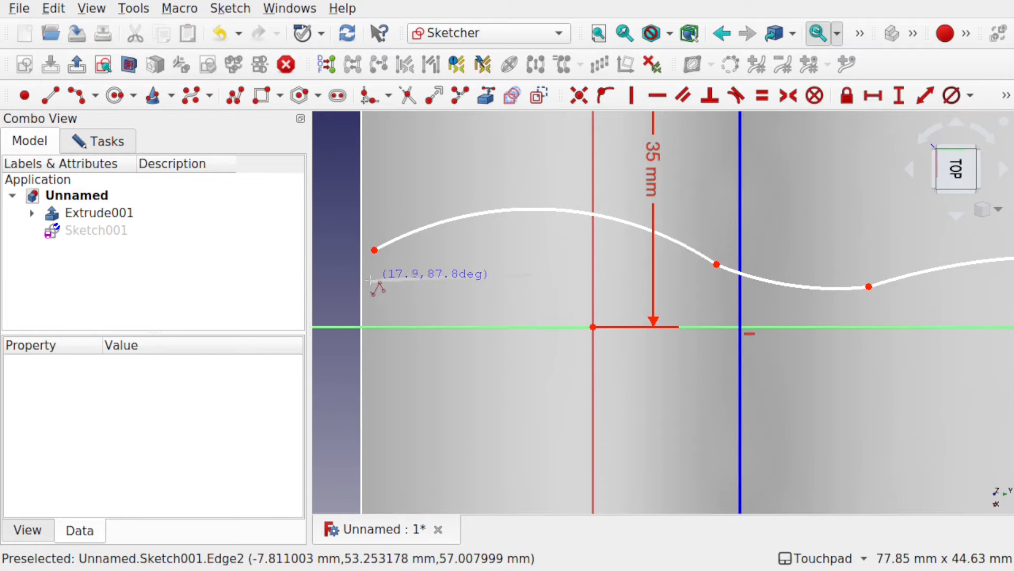
left_click(377, 274)
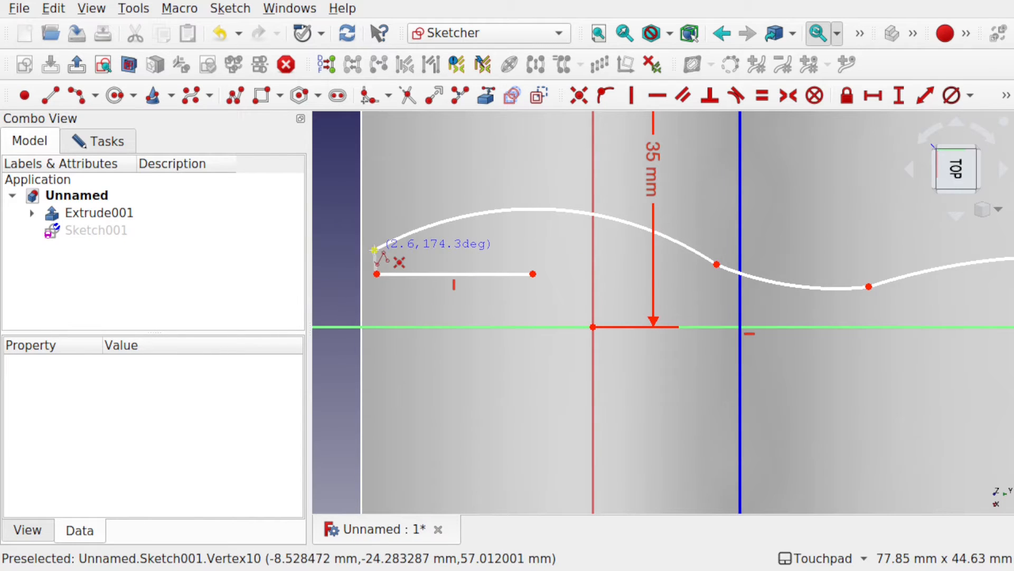
left_click(375, 250)
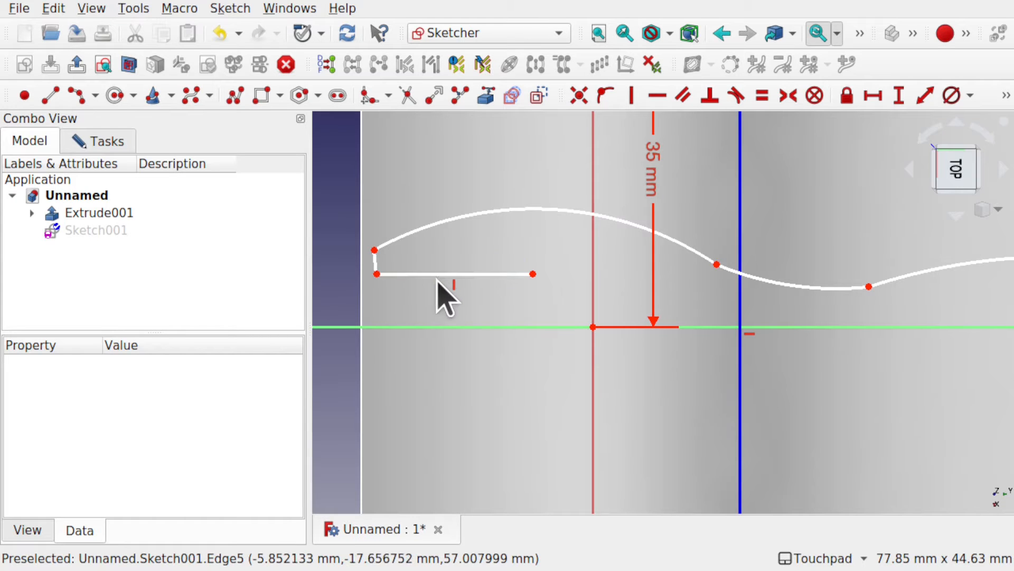
Step: Move the long line closer to the arc's end and apply a Horizontal constraint to the short connecting line
left_click_drag(440, 274, 438, 263)
left_click(376, 257)
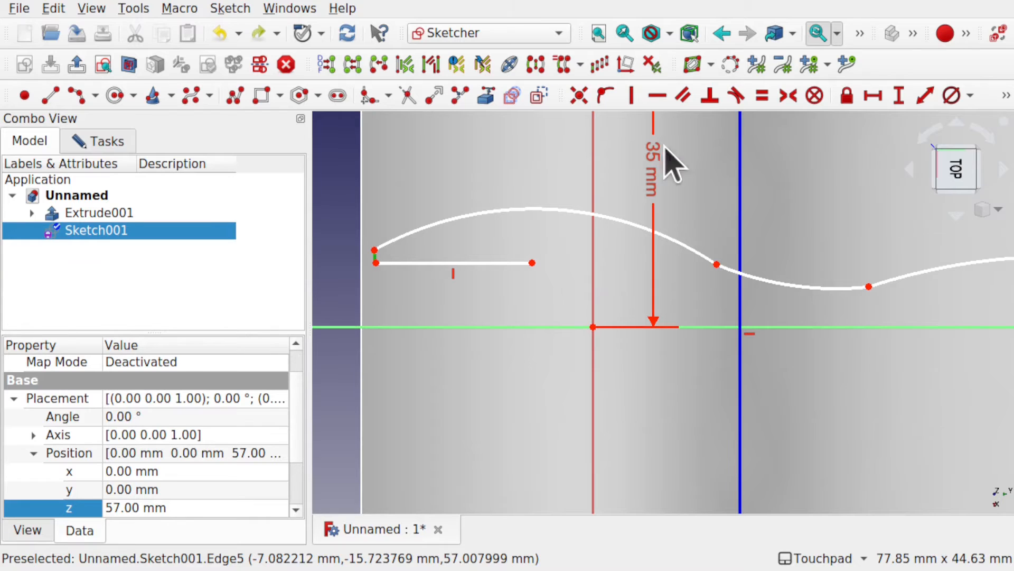
left_click(656, 97)
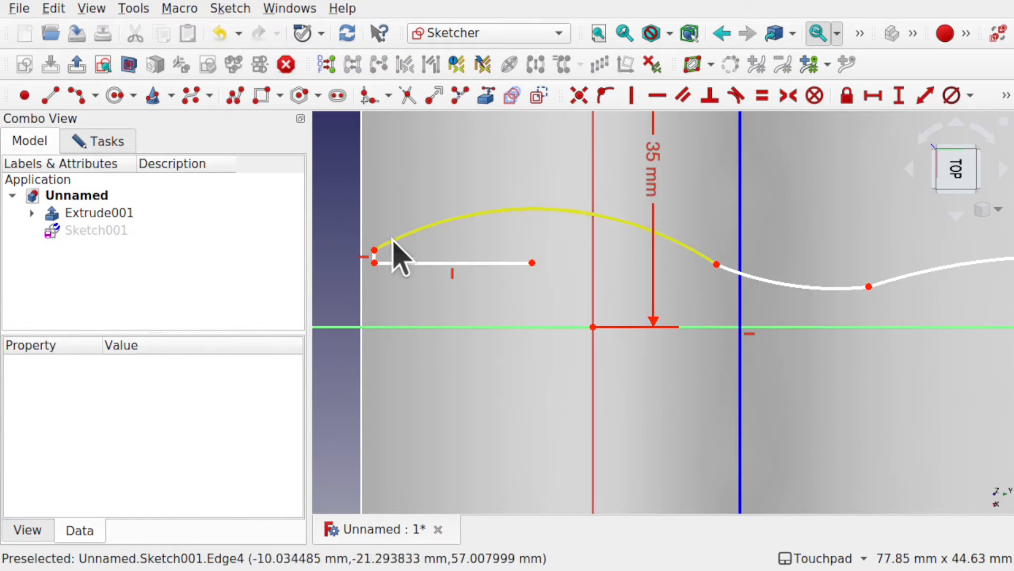
Step: Draw a small arc of about 1 mm radius starting at the long line's free end and curving toward the Y axis
left_click(441, 262)
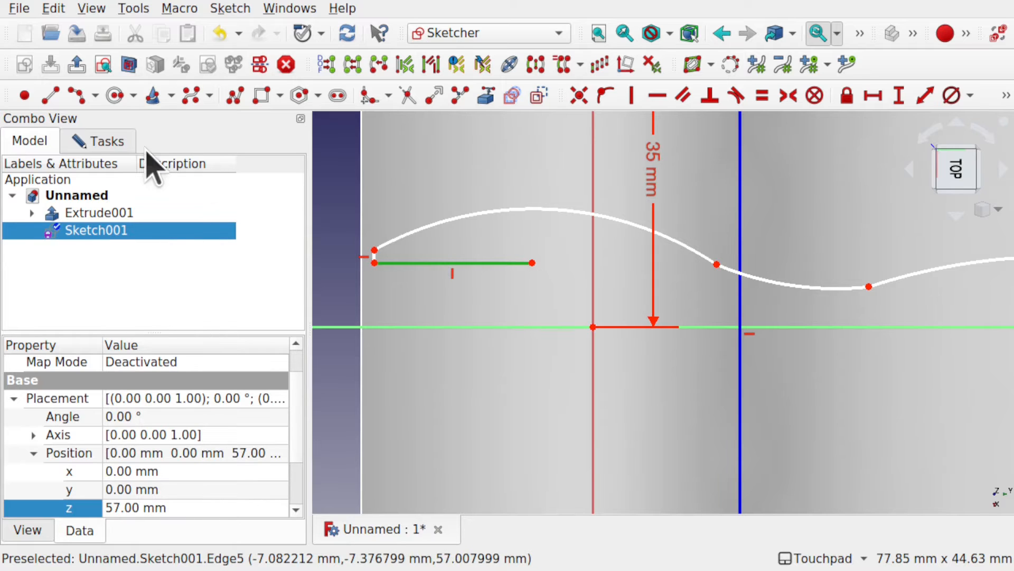
left_click(83, 97)
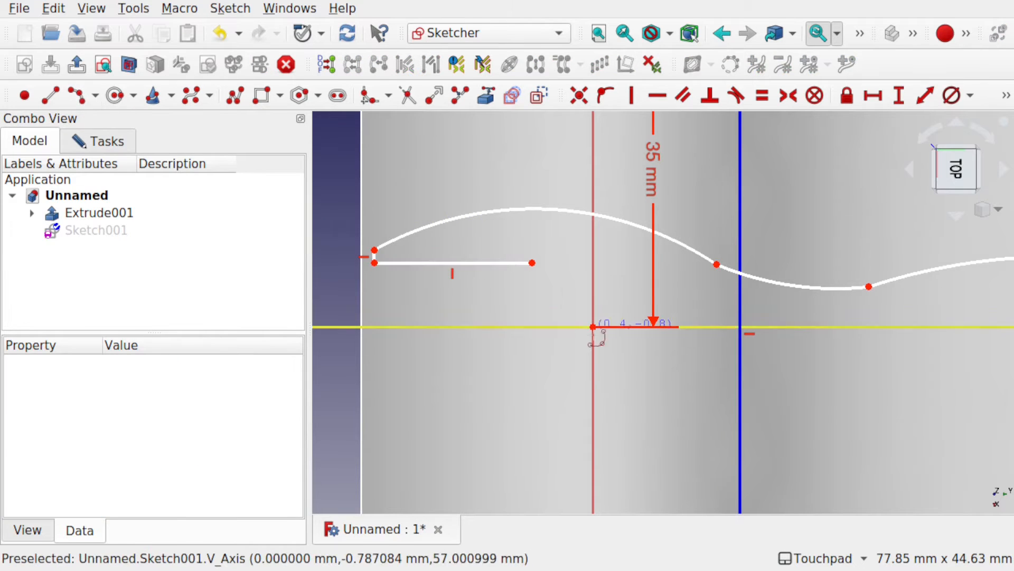
left_click(532, 262)
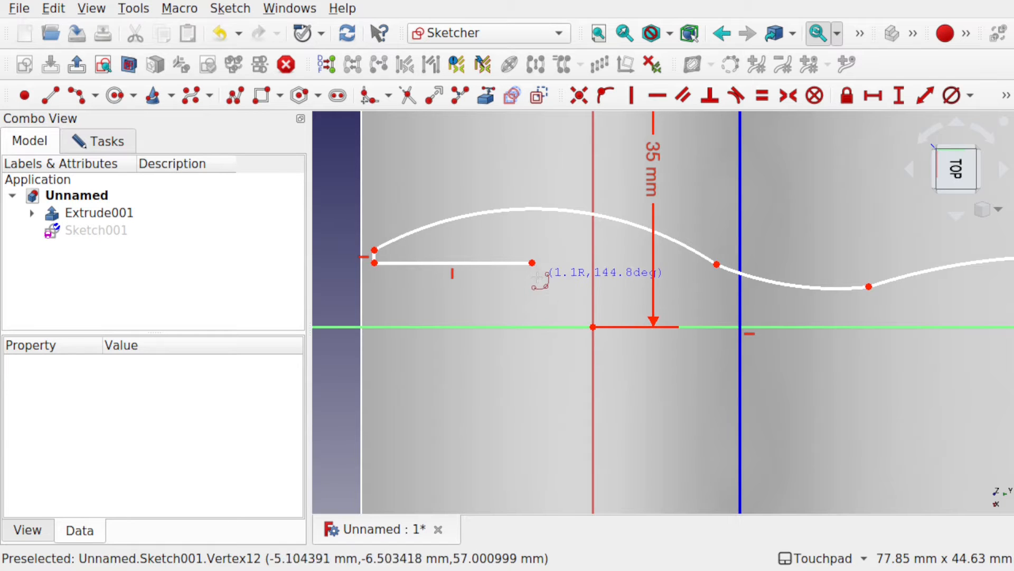
left_click(540, 276)
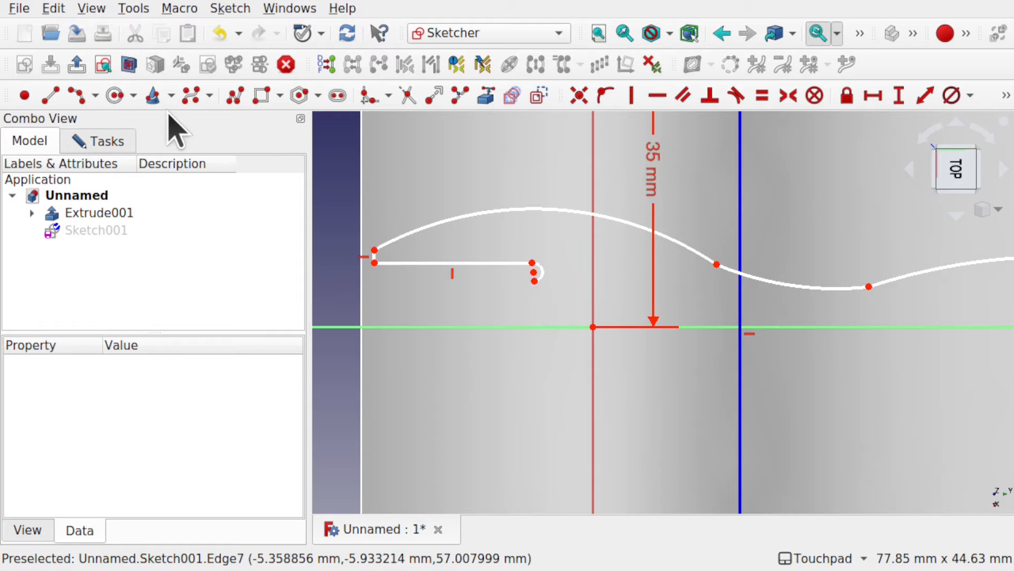
Step: From the small arc's end, draw a polyline back near the plate edge, a short line parallel to X, and a line about 17 mm long parallel to Y
left_click(235, 100)
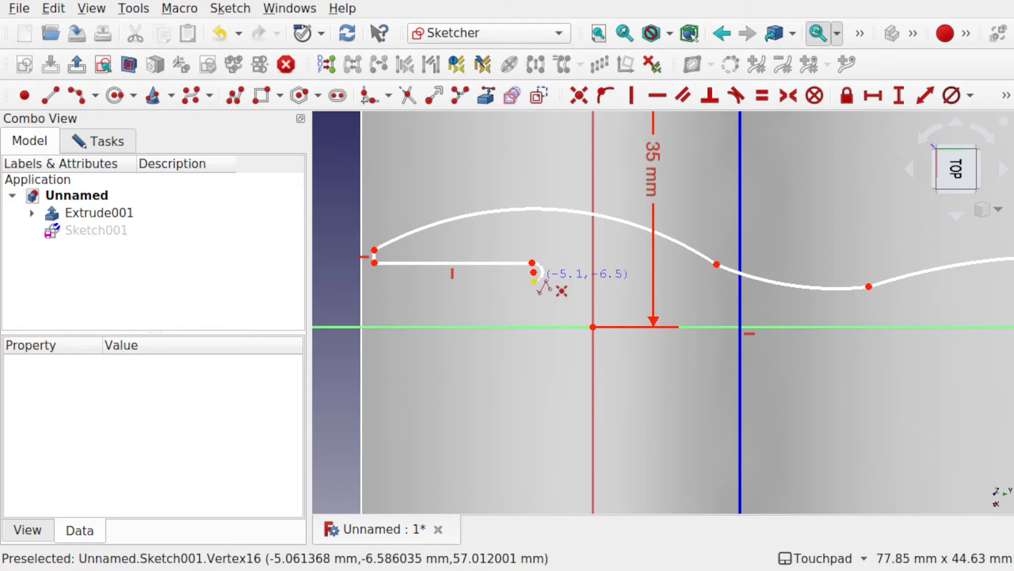
left_click(534, 275)
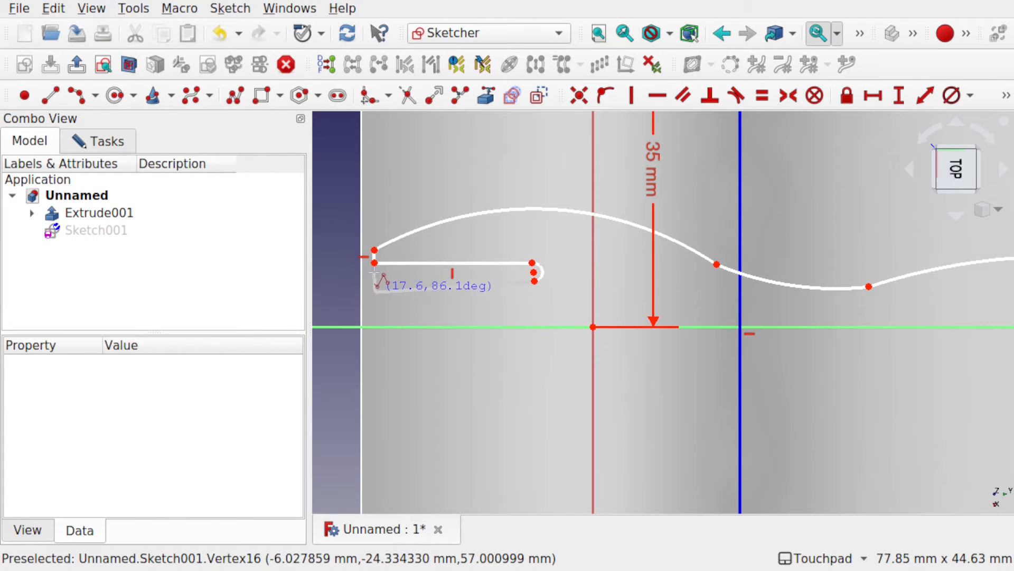
left_click(376, 292)
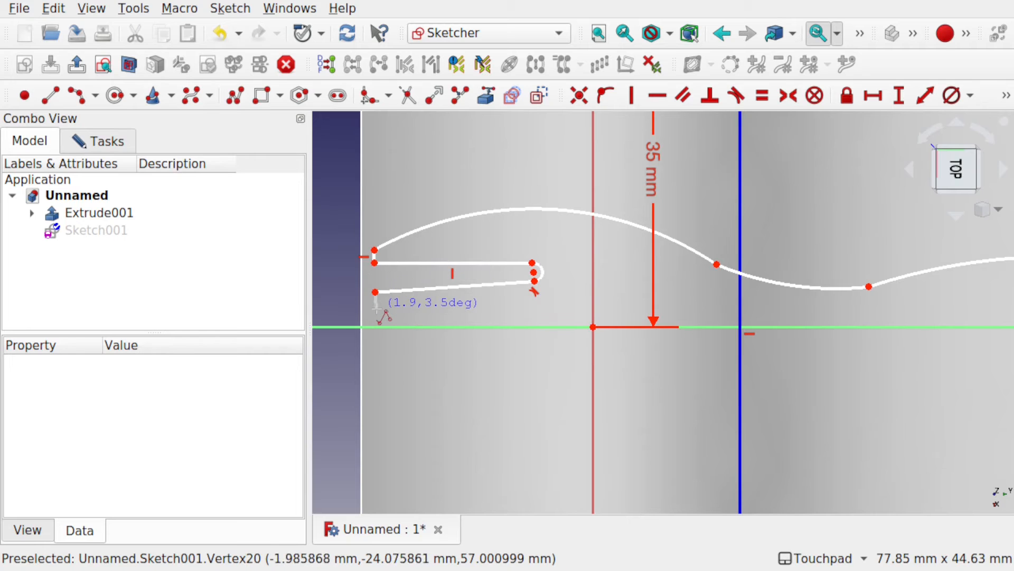
left_click(375, 303)
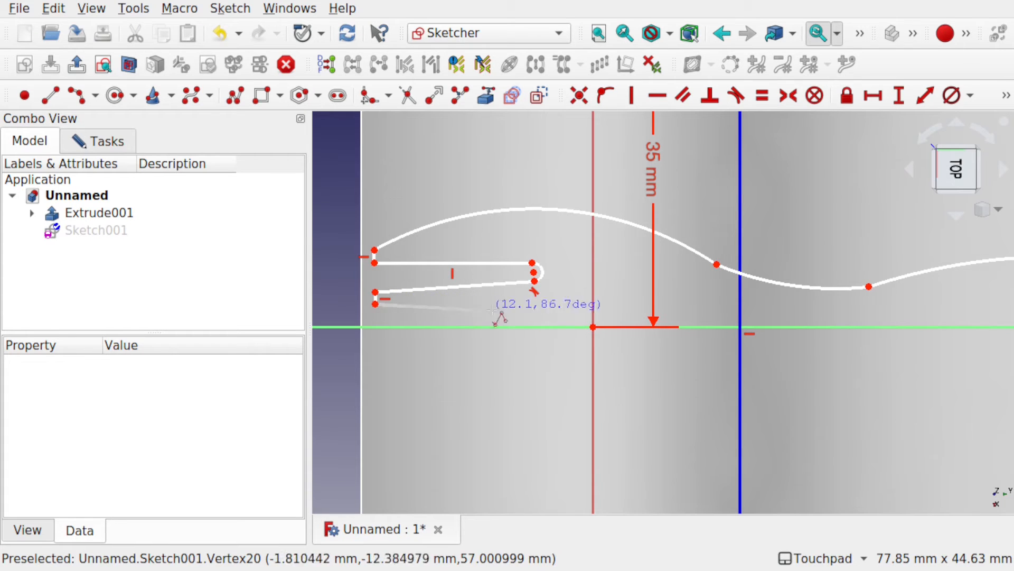
left_click(529, 306)
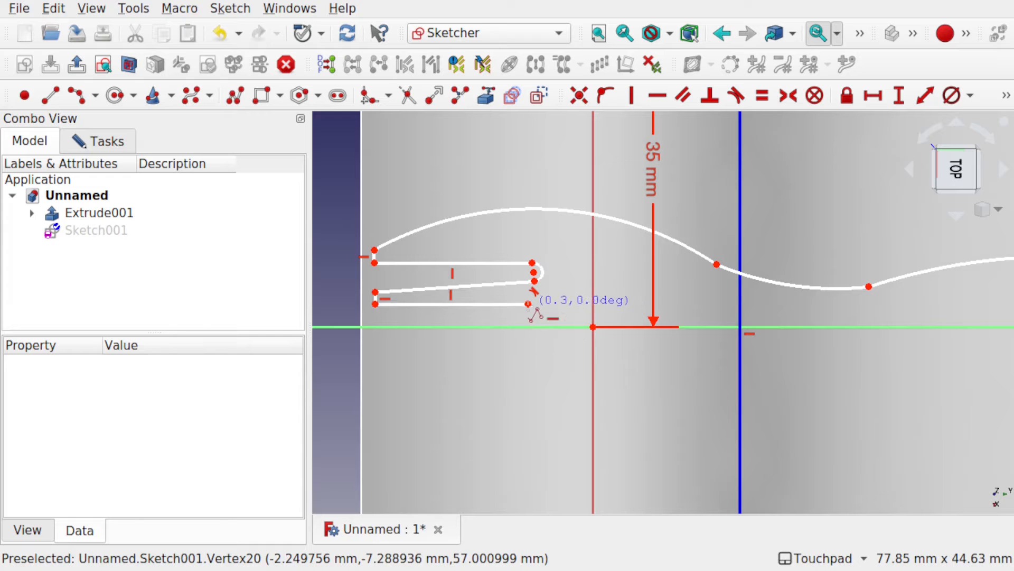
key("Escape")
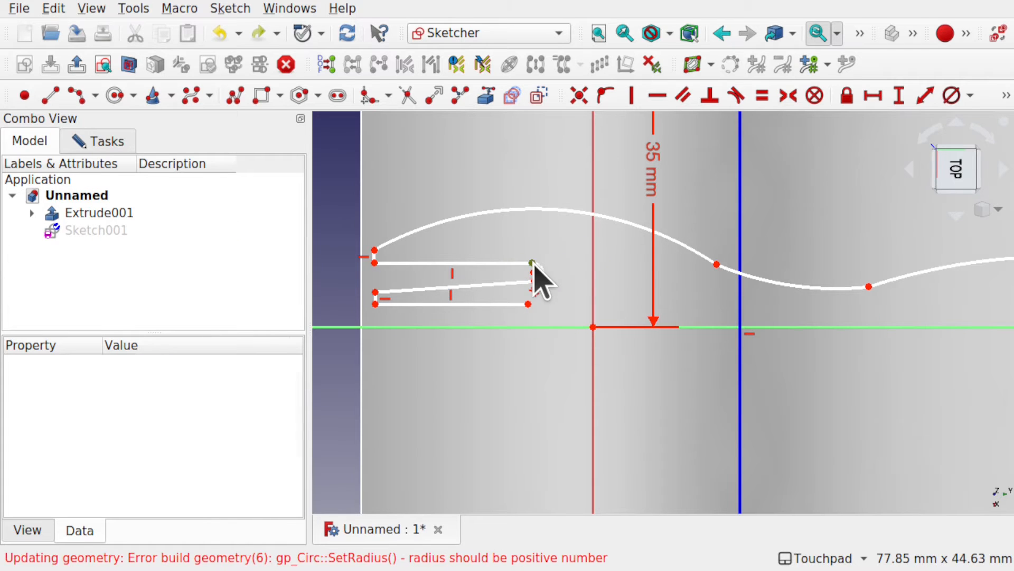
Step: Use Horizontal constraints to align the small arc's ends with the last line's free end, and the slot opening's two corners with each other
left_click(533, 265)
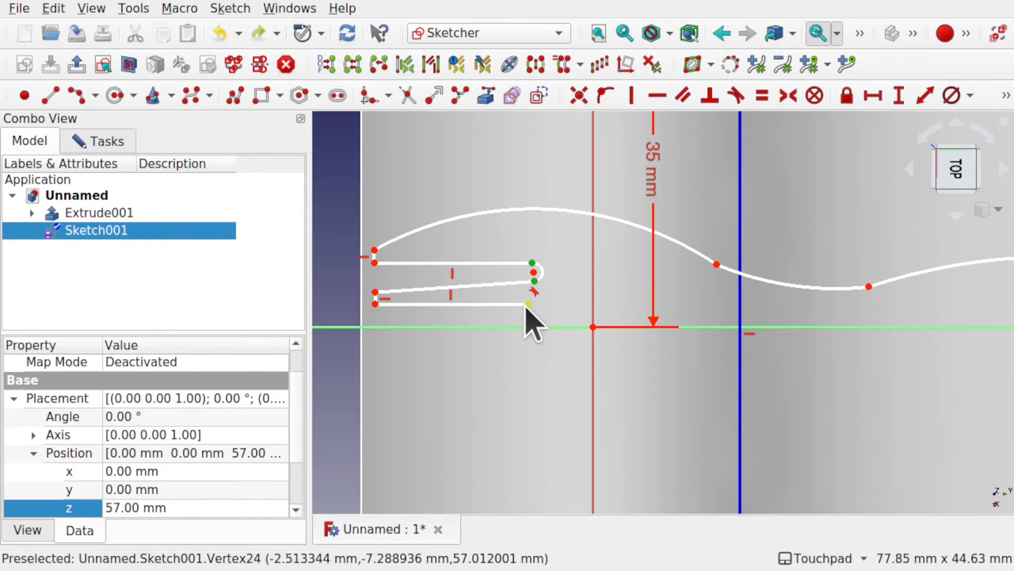
left_click(659, 99)
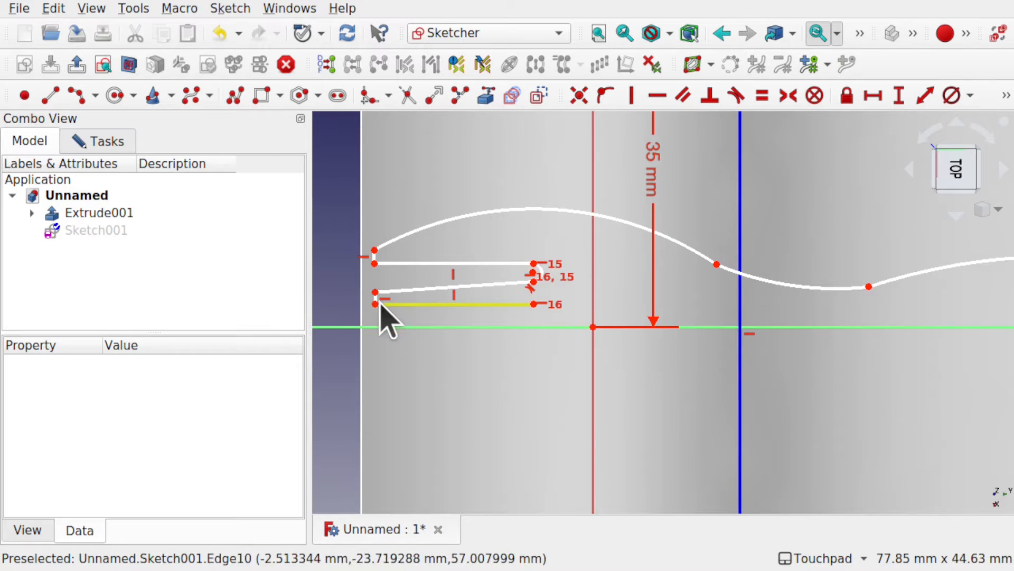
left_click(374, 270)
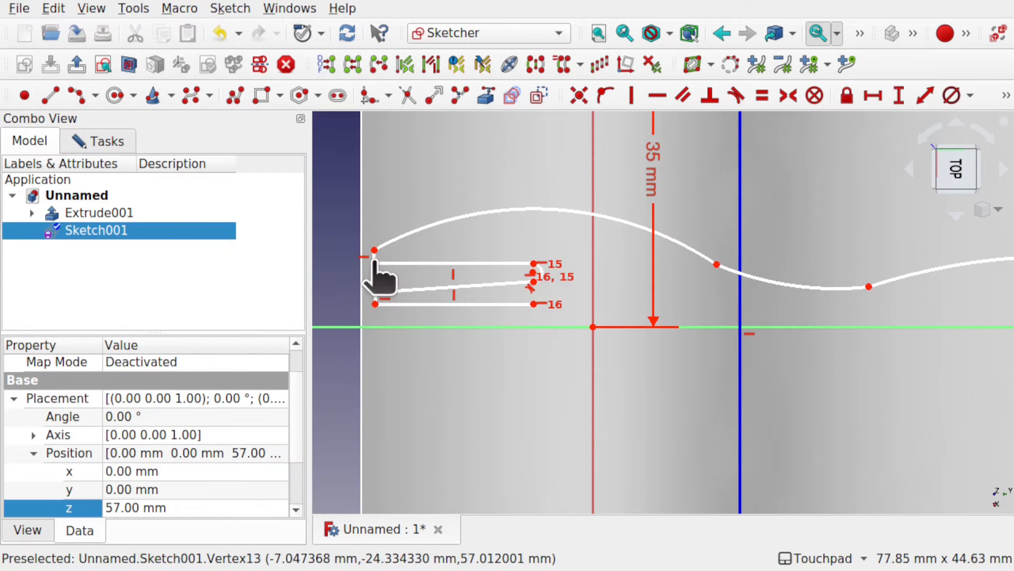
left_click(659, 96)
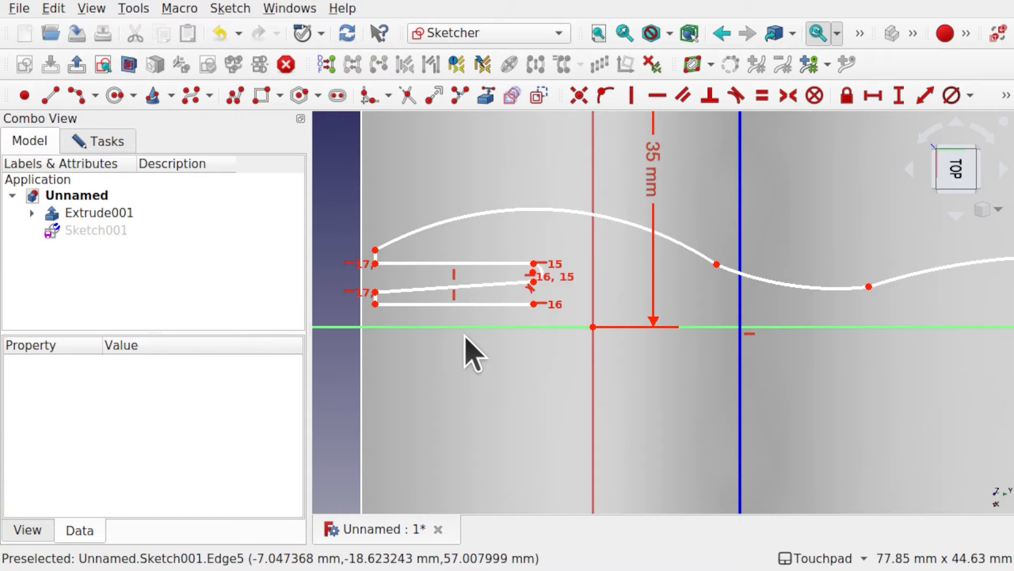
Step: Mirror the whole half outline, including arcs and slot lines, about the sketch's Y axis with the Symmetry tool
scroll(637, 365, "down", 5)
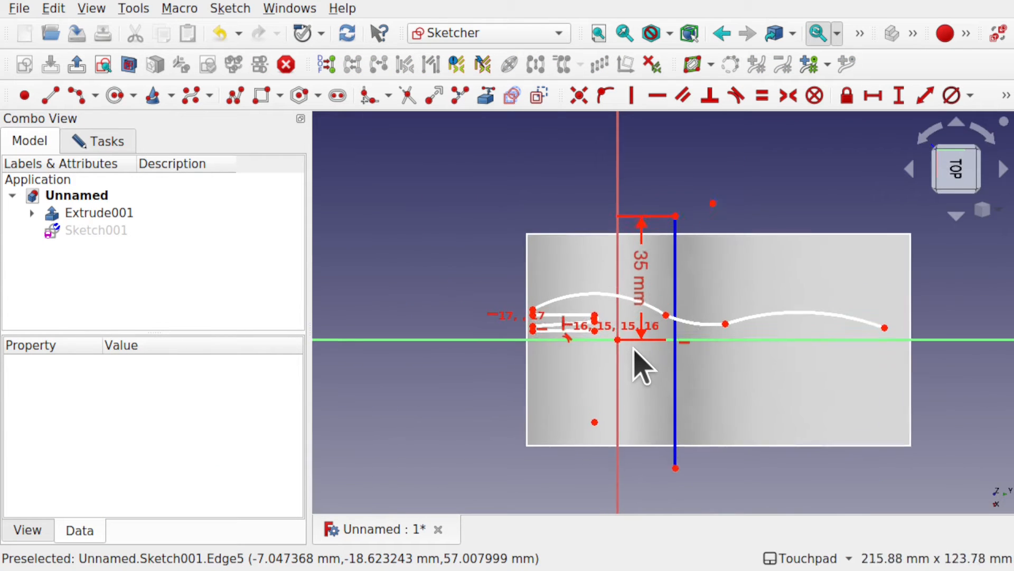
scroll(637, 365, "up", 2)
left_click_drag(447, 247, 958, 340)
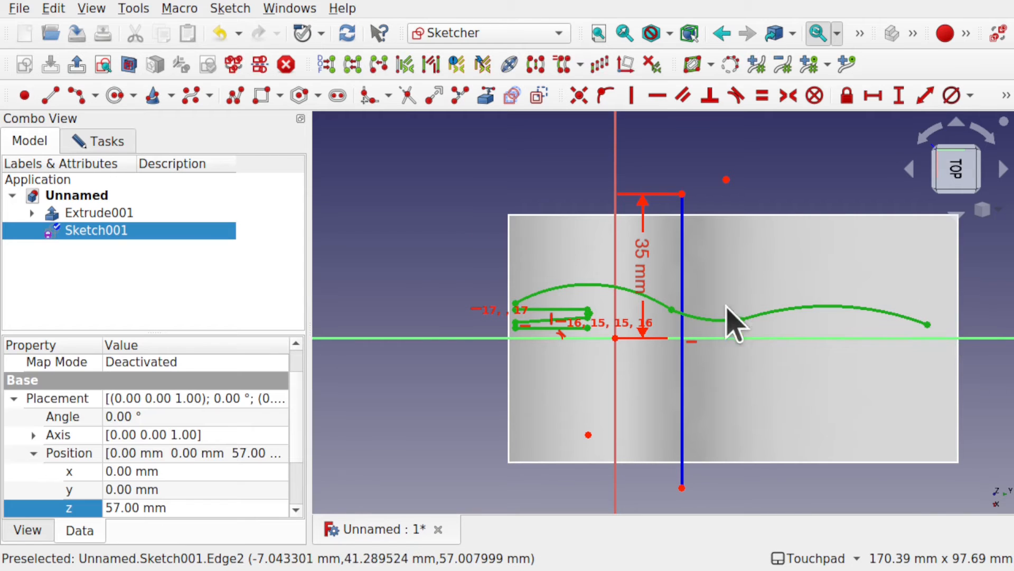
left_click(437, 339)
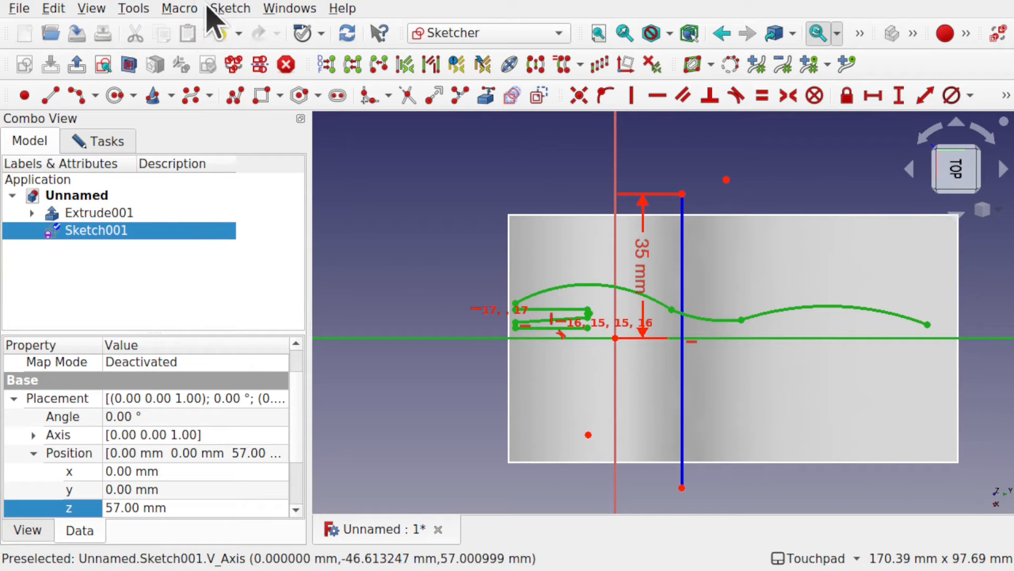
left_click(231, 9)
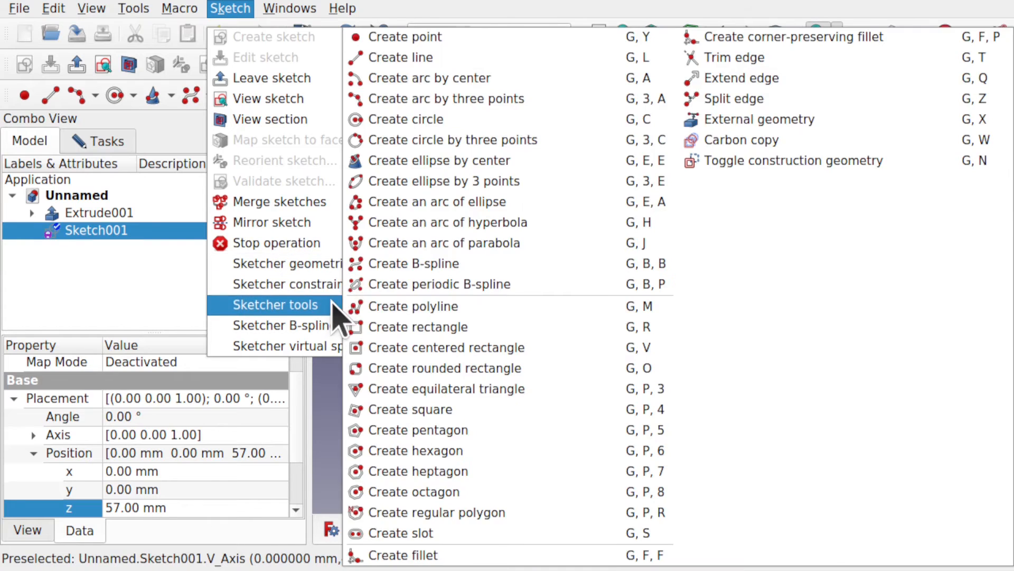
mouse_move(333, 304)
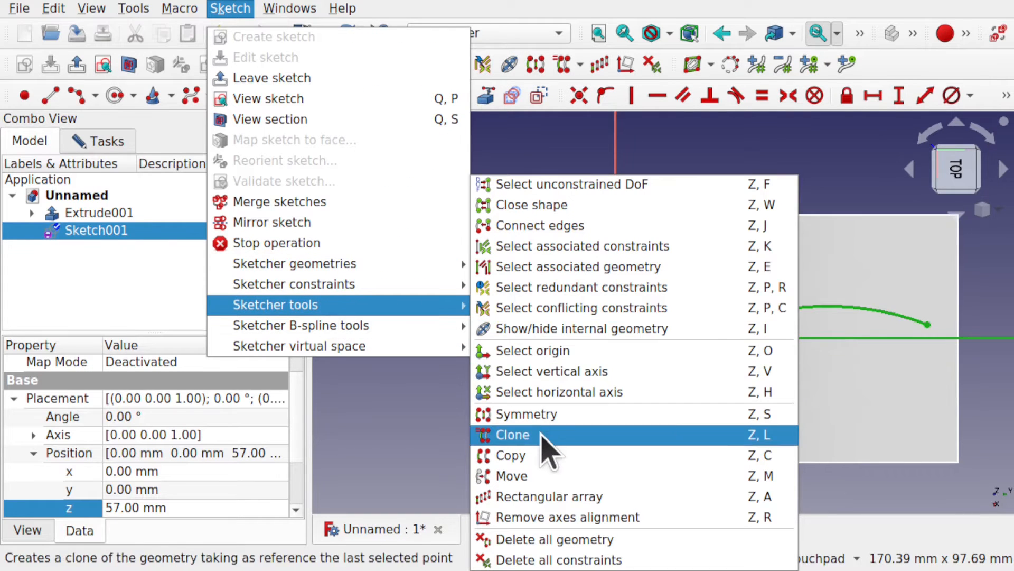
left_click(547, 417)
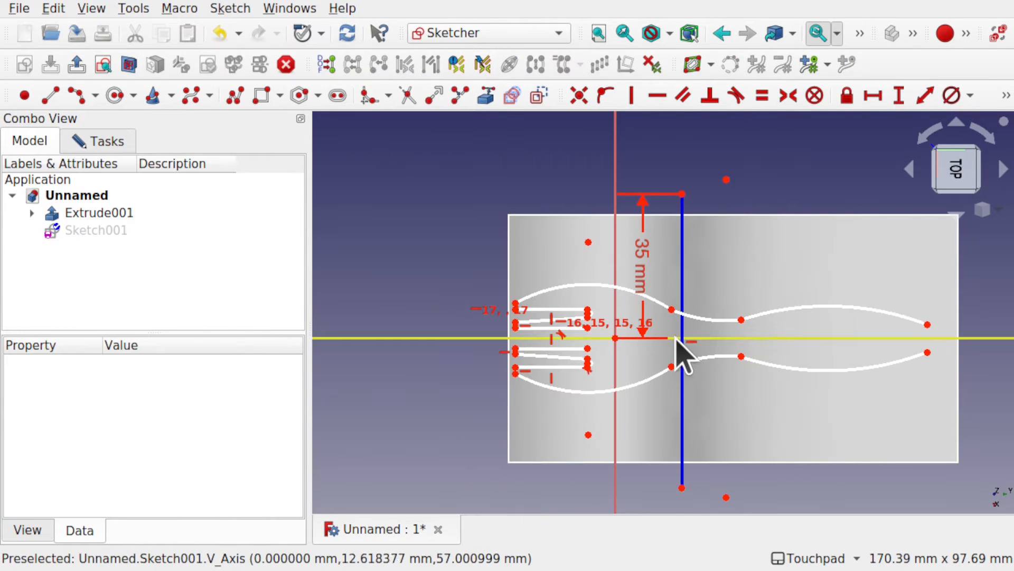
Step: Apply Horizontal constraints between the mirrored end points of the two neck arcs, one constraint at each end of the neck
scroll(683, 343, "up", 3)
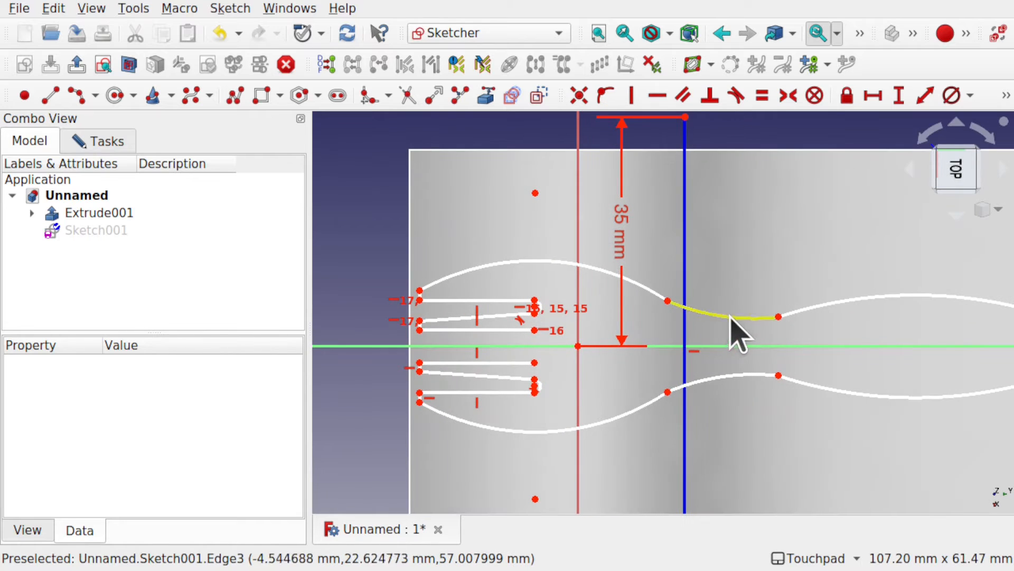
left_click(778, 375)
left_click(778, 316)
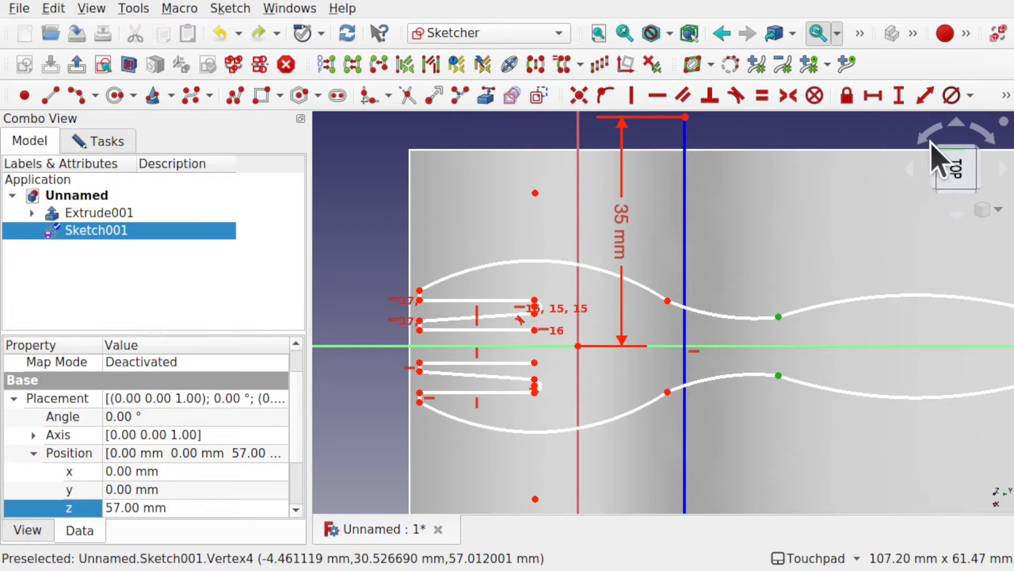
left_click(983, 143)
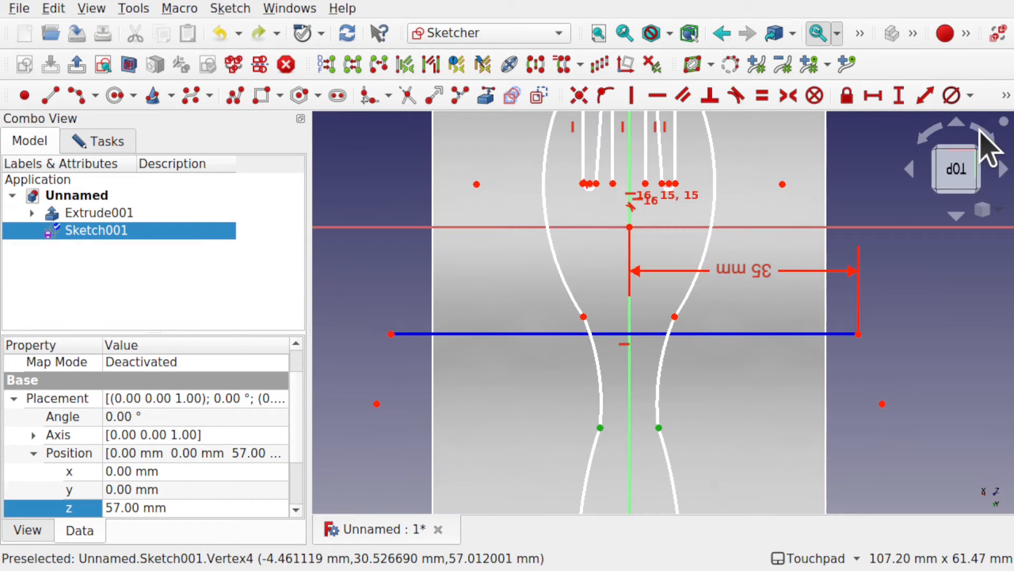
left_click(659, 96)
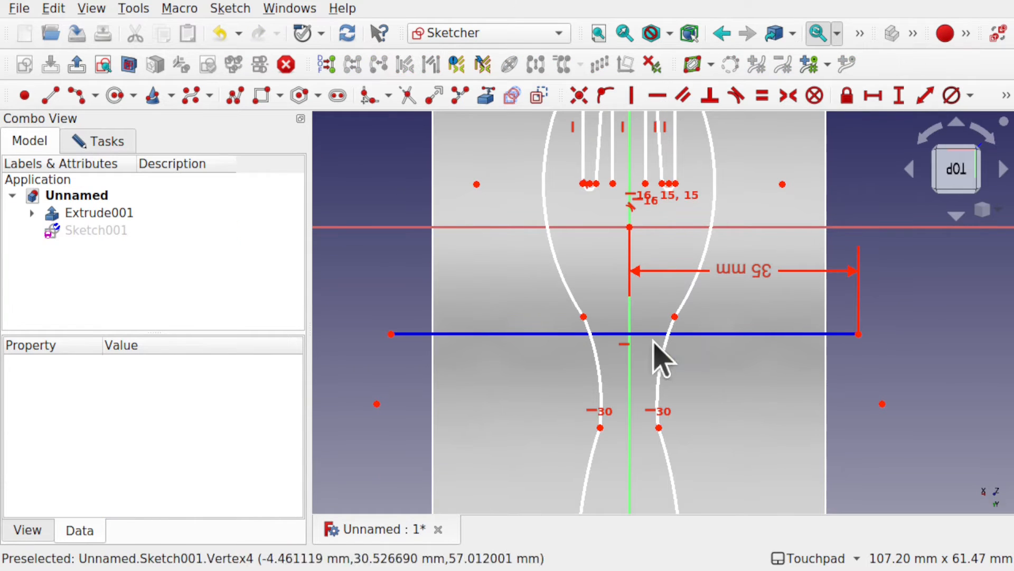
left_click(583, 316)
left_click(676, 317)
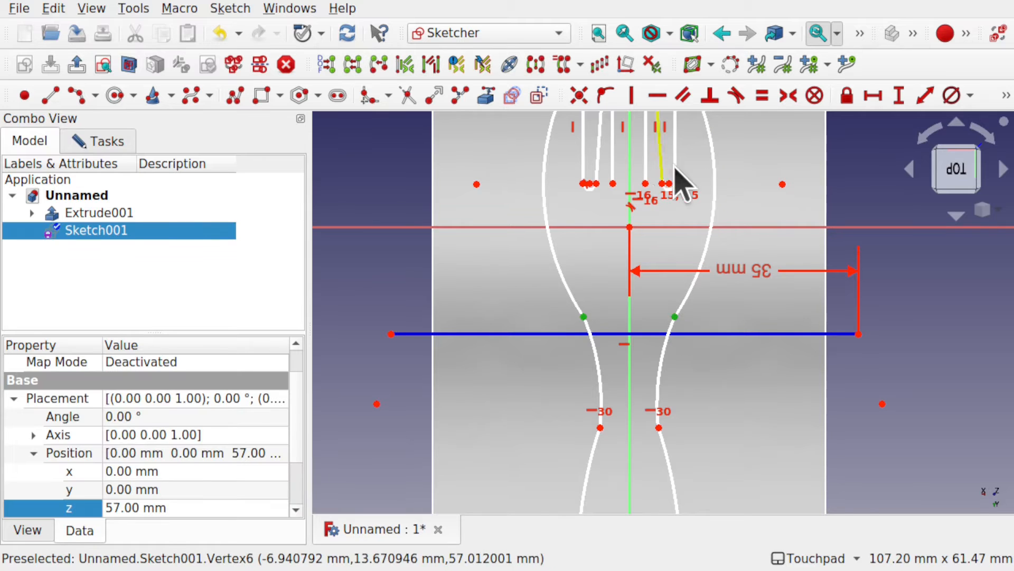
left_click(658, 97)
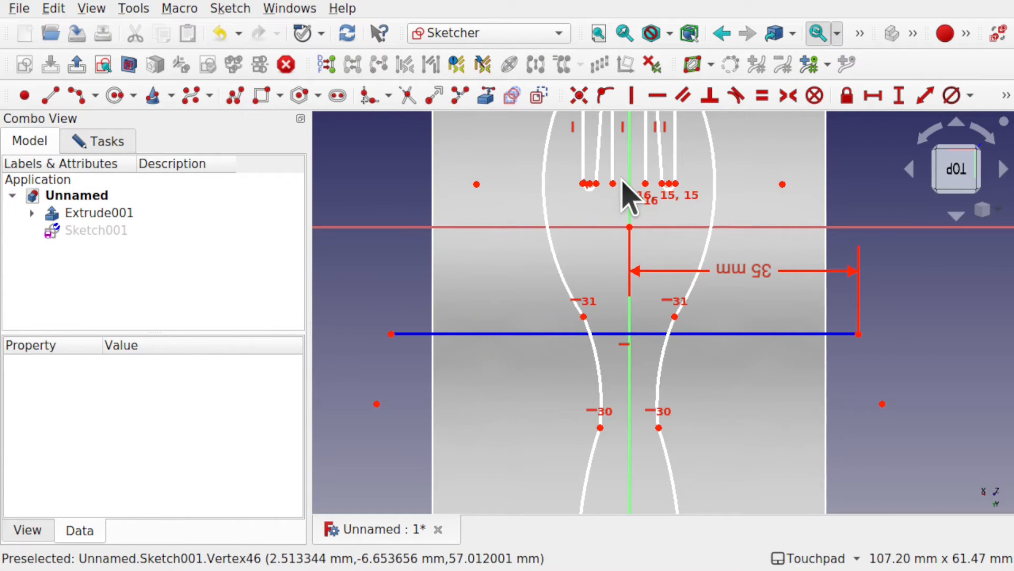
Step: Align the six inner slot points, the small arcs' ends and the two innermost lines' free ends, with Horizontal constraints
scroll(627, 194, "up", 5)
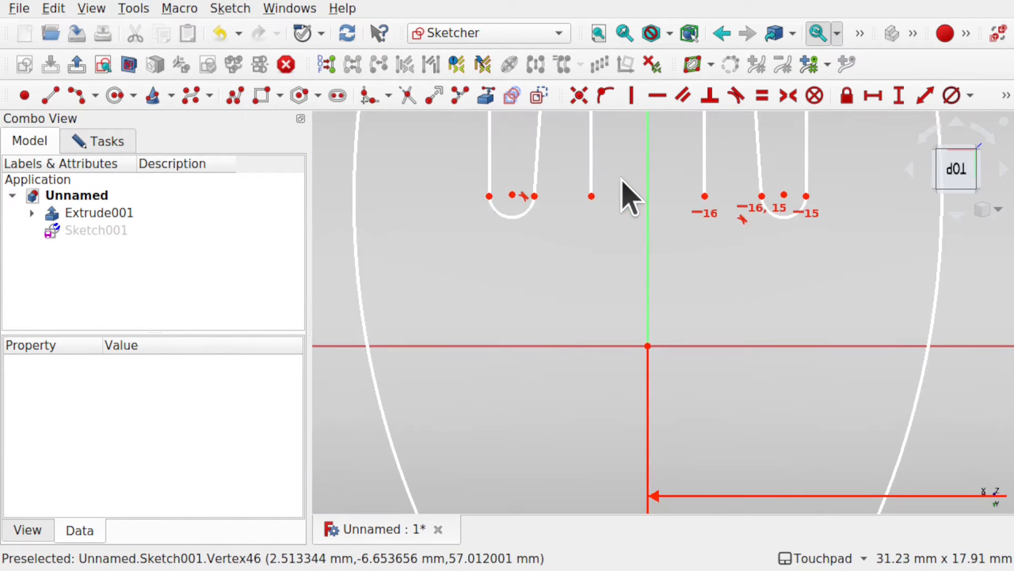
left_click(488, 198)
left_click(534, 197)
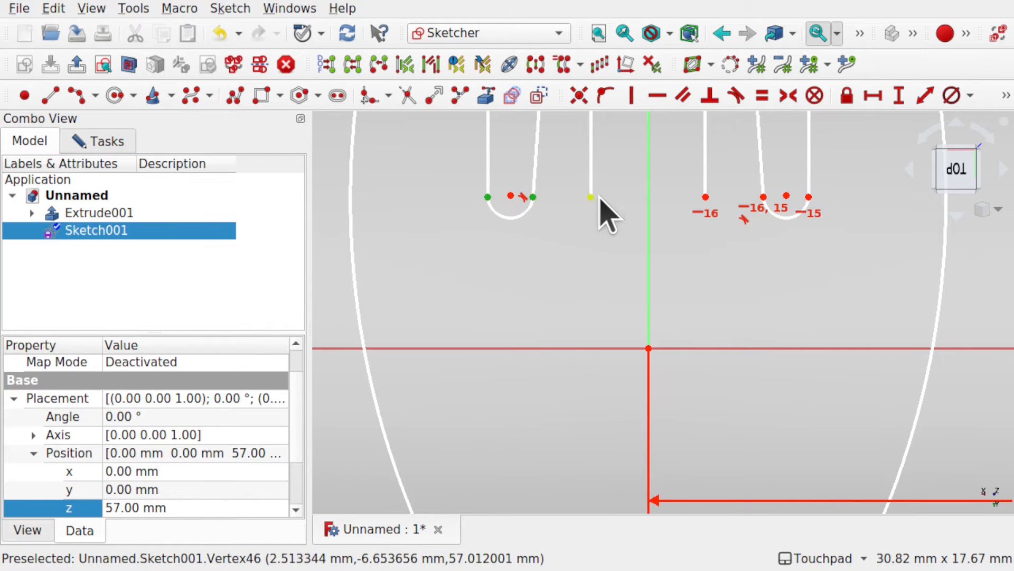
left_click(590, 197)
left_click(705, 197)
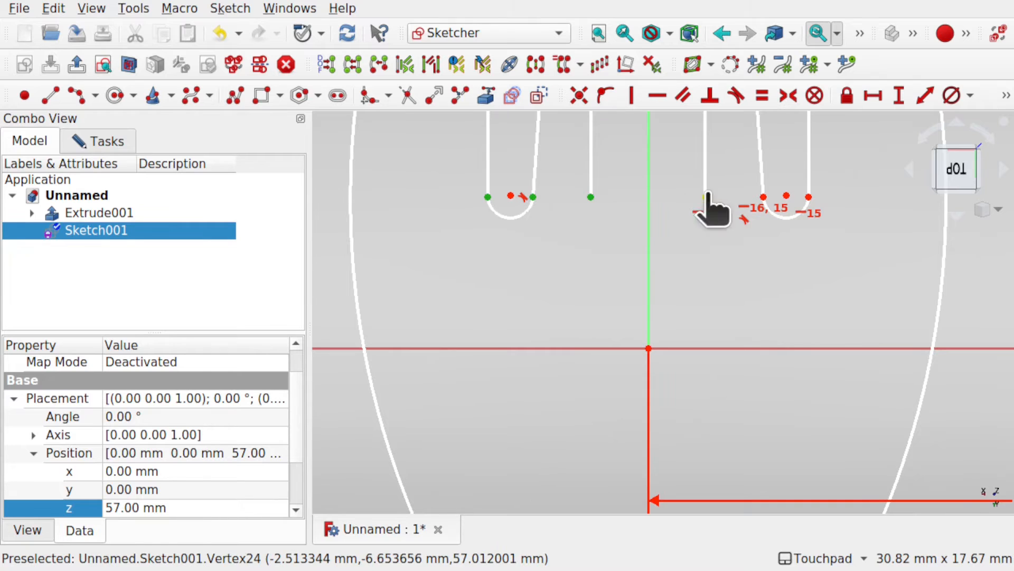
left_click(763, 197)
left_click(809, 196)
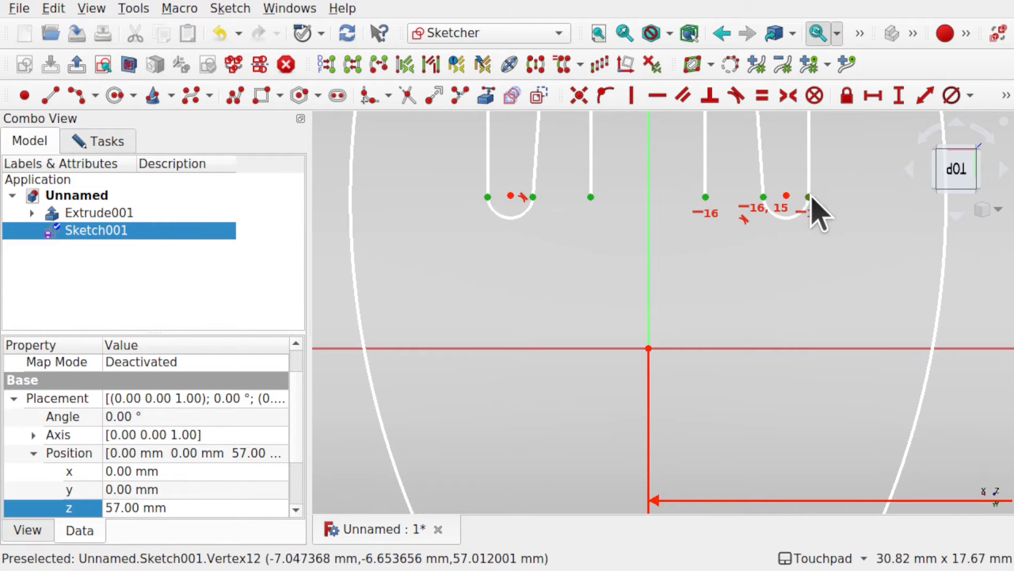
left_click(663, 95)
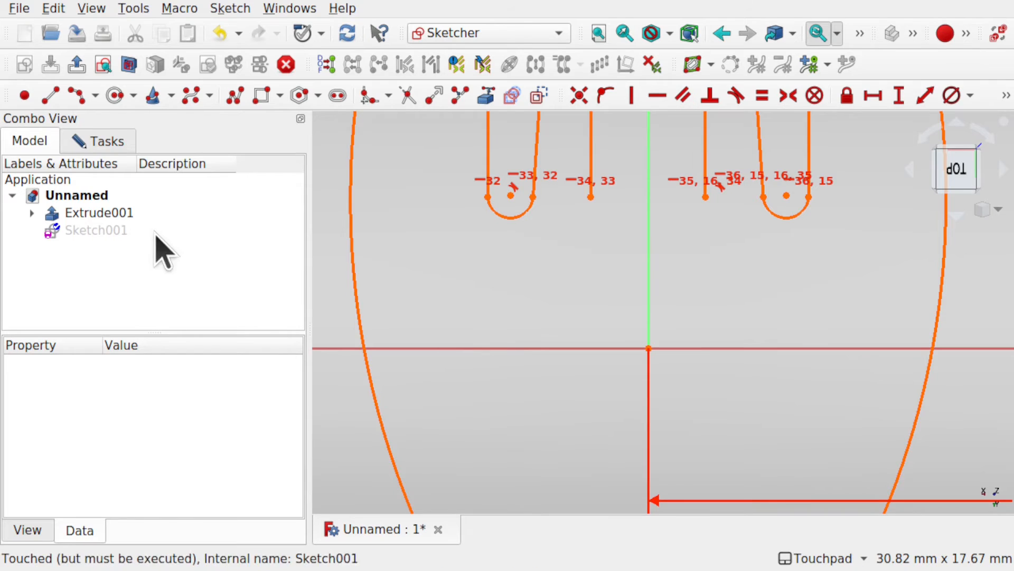
Step: Delete the redundant constraints 35 and 36 from the sketch and try moving the free end of an innermost slot line
left_click(95, 145)
left_click(201, 248)
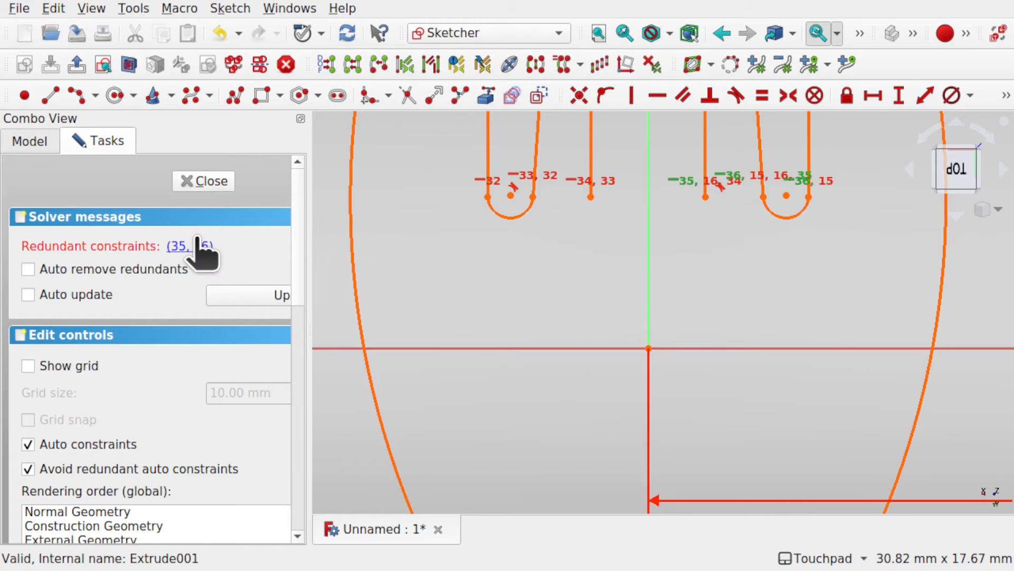
key("Delete")
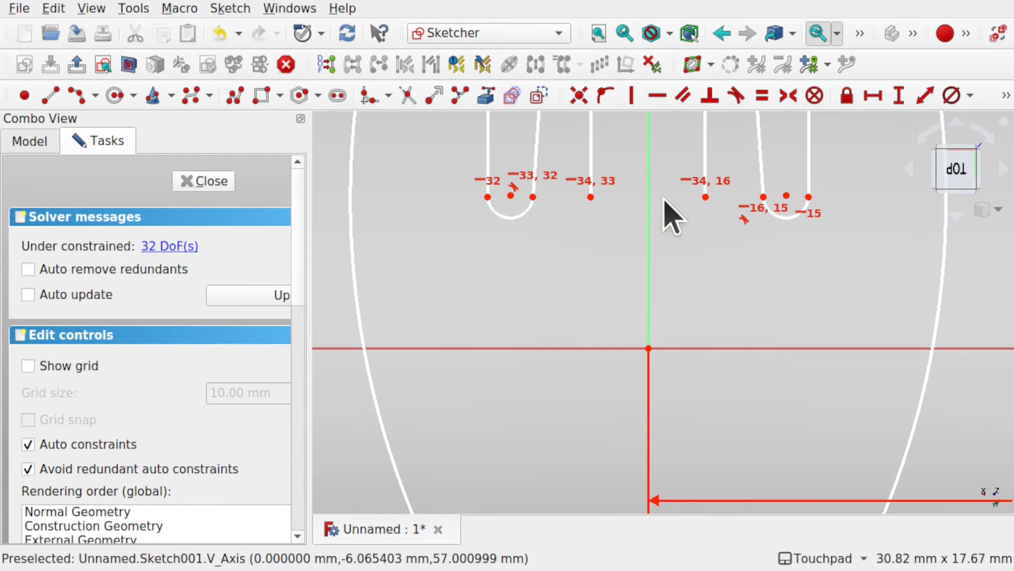
mouse_move(707, 196)
left_mouse_down()
mouse_move(708, 207)
mouse_move(705, 196)
left_mouse_up()
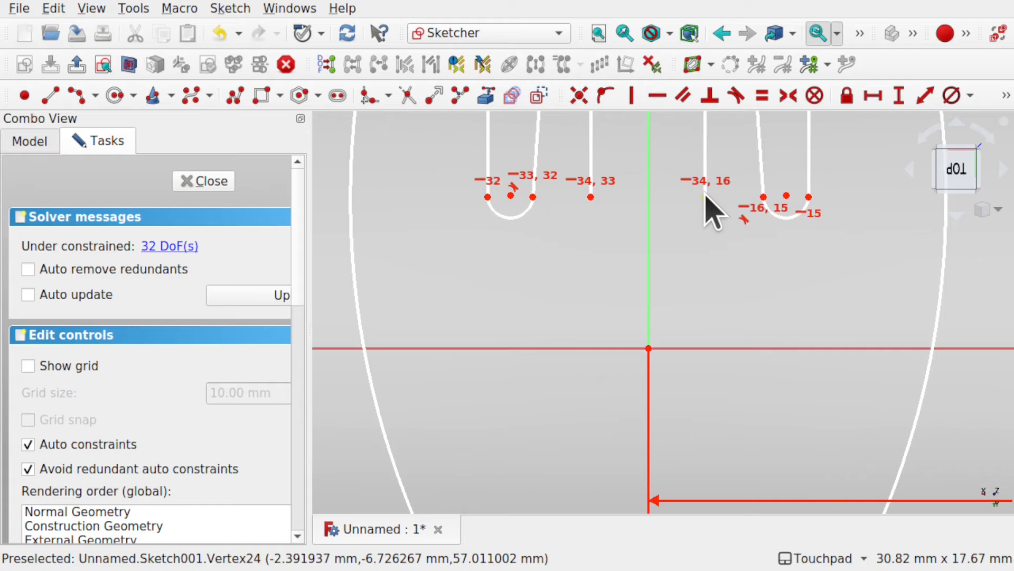
Step: Apply a Horizontal constraint between the two free ends of the mirrored handle arcs near the plate's far edge
scroll(706, 194, "down", 8)
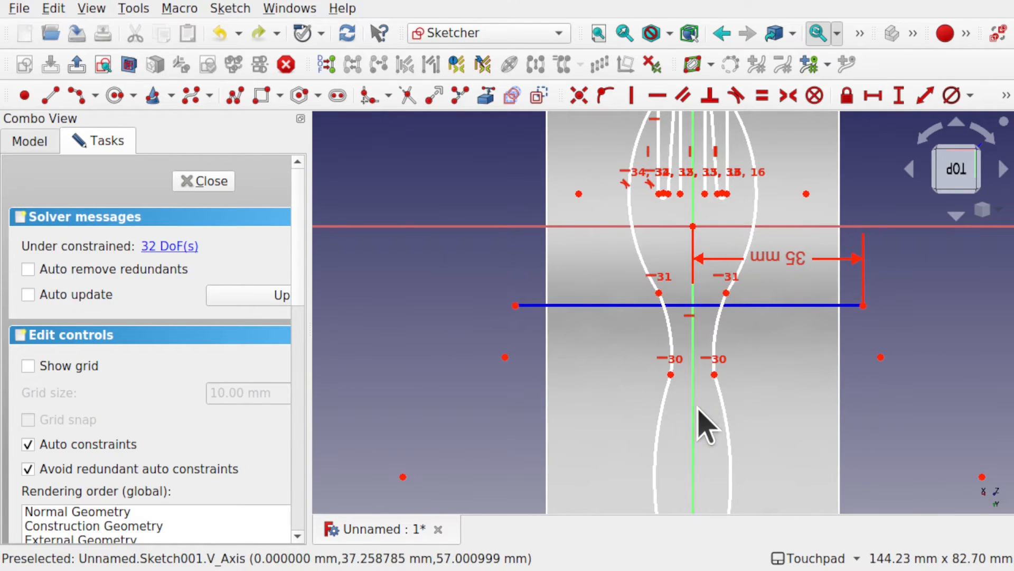
middle_click_drag(712, 397, 676, 230, "shift")
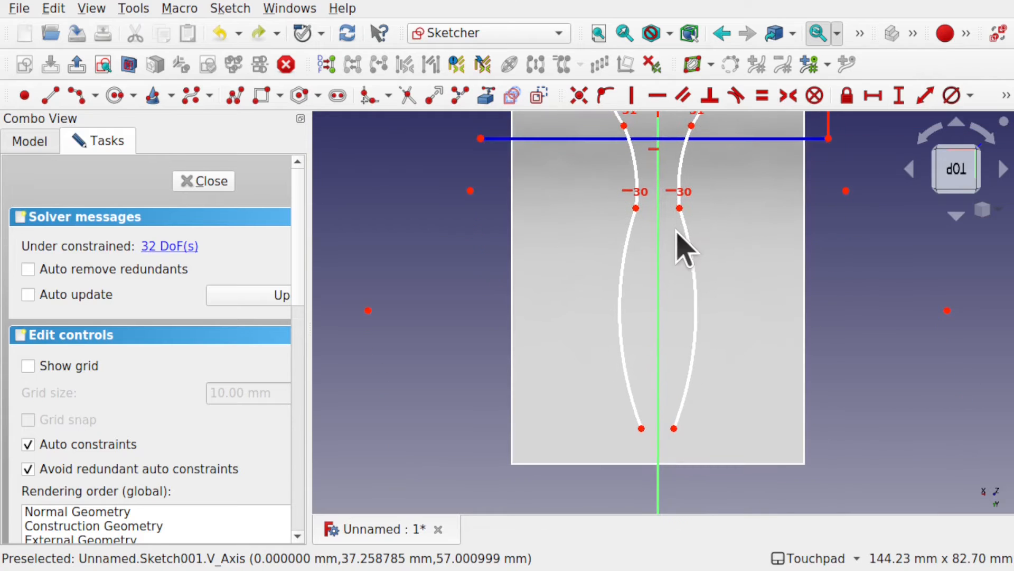
left_click(641, 428)
left_click(674, 429)
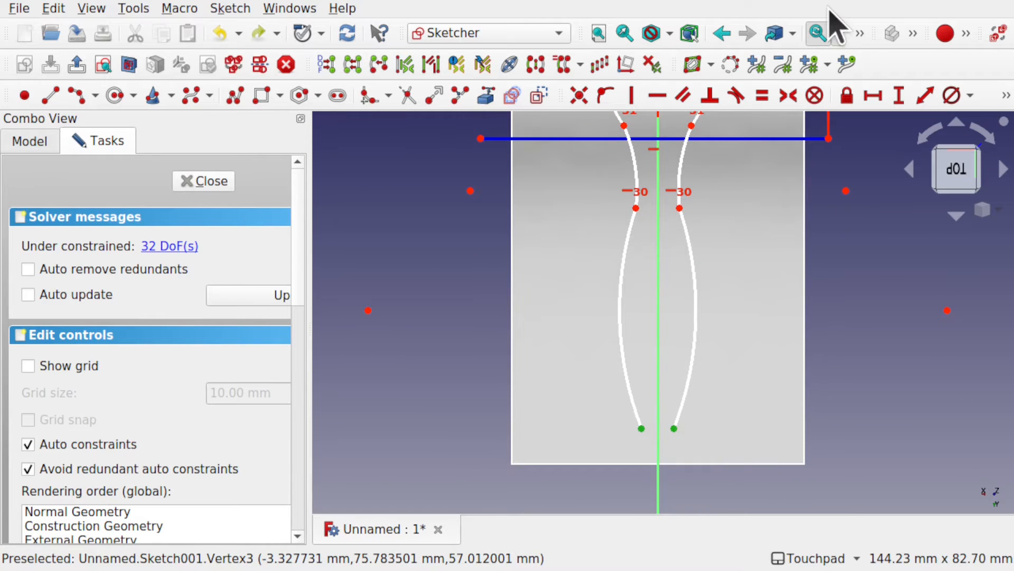
left_click(657, 95)
Step: Try moving an outer tine's tip line past the plate edge, undo it, and align the two wide arcs' centers with a Horizontal constraint
middle_click_drag(642, 194, 627, 374, "shift")
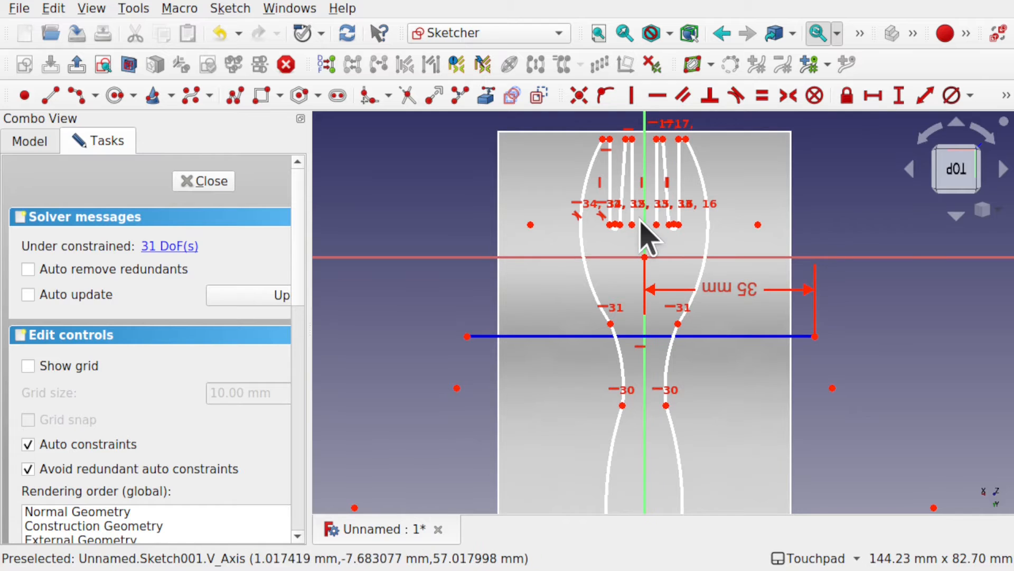
scroll(641, 233, "up", 4)
mouse_move(641, 233)
middle_mouse_down("shift")
mouse_move(616, 313)
mouse_move(629, 375)
middle_mouse_up("shift")
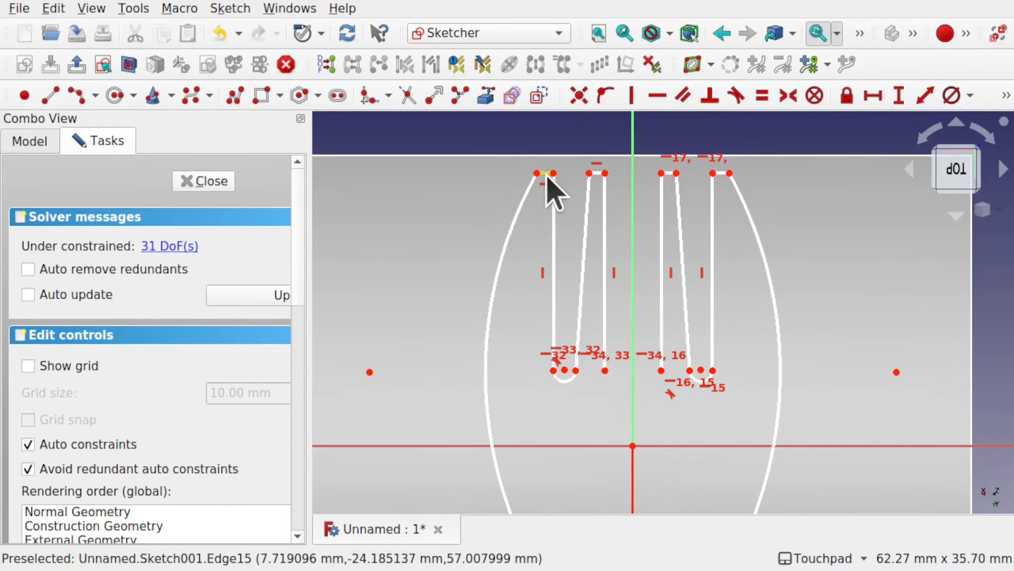
left_click_drag(548, 172, 547, 139)
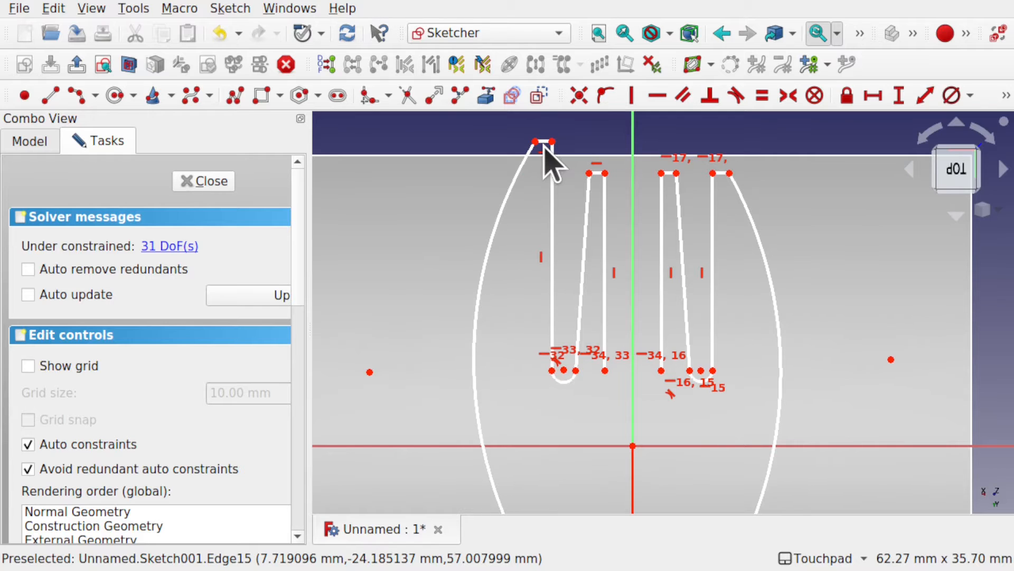
key("ctrl+z")
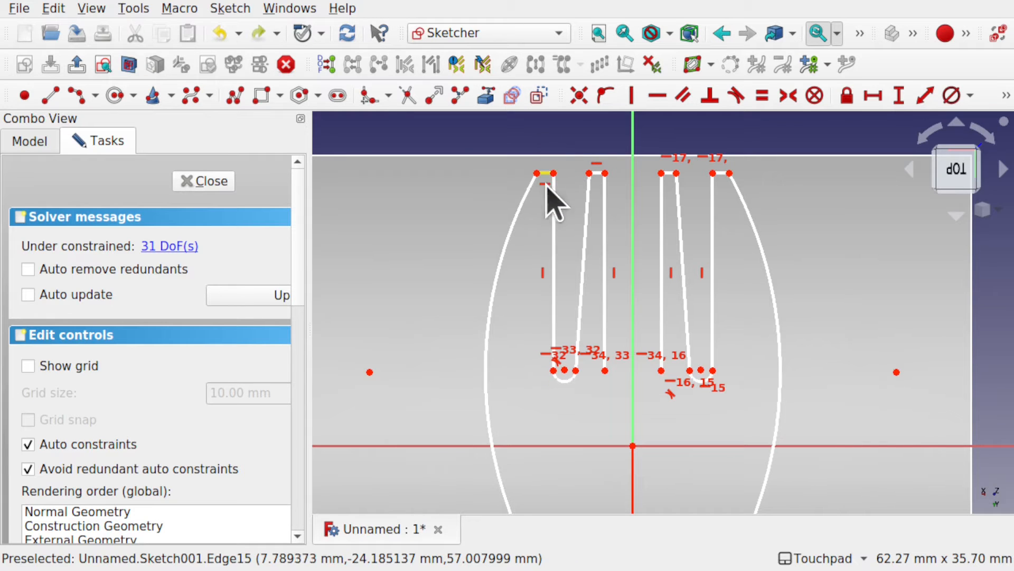
left_click(369, 372)
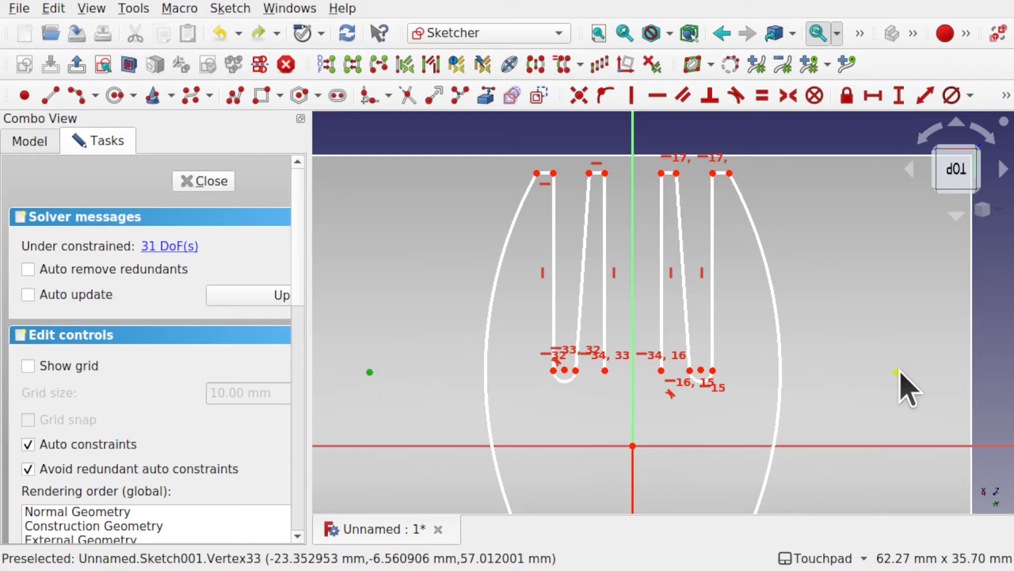
left_click(657, 95)
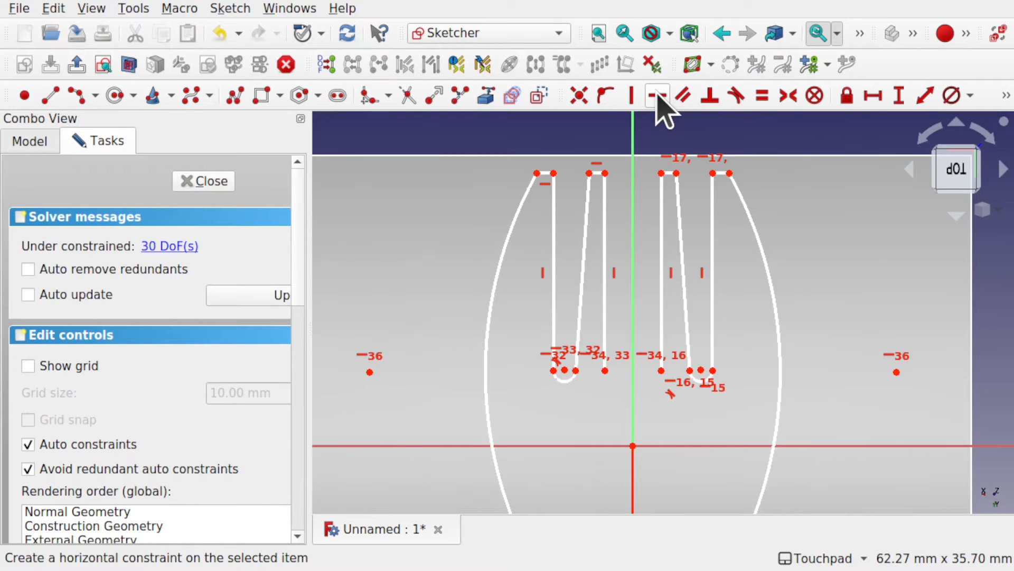
Step: Align the tip lines of all four tines with Horizontal constraints and delete the redundant constraint 39
left_click(537, 172)
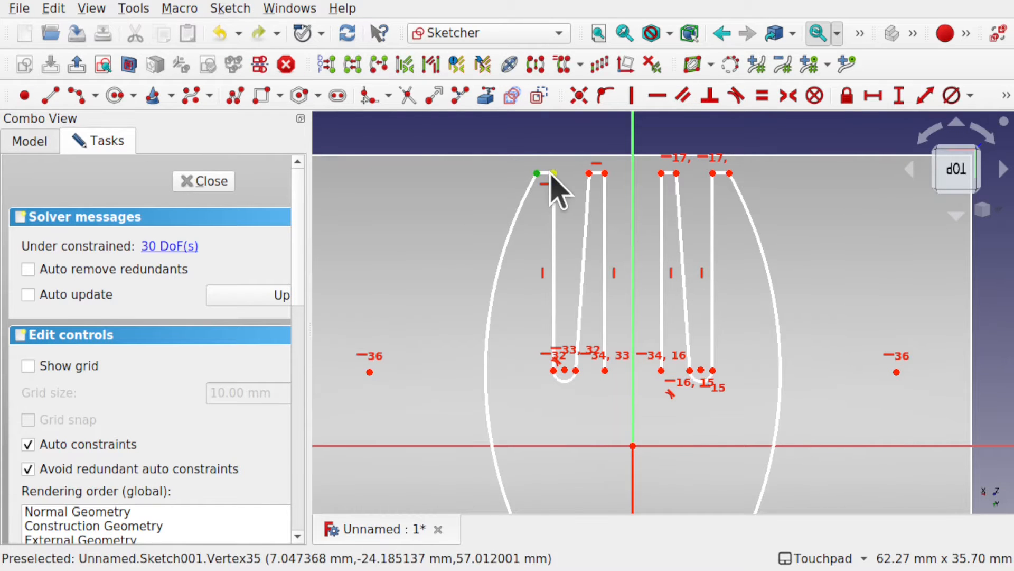
left_click(589, 174)
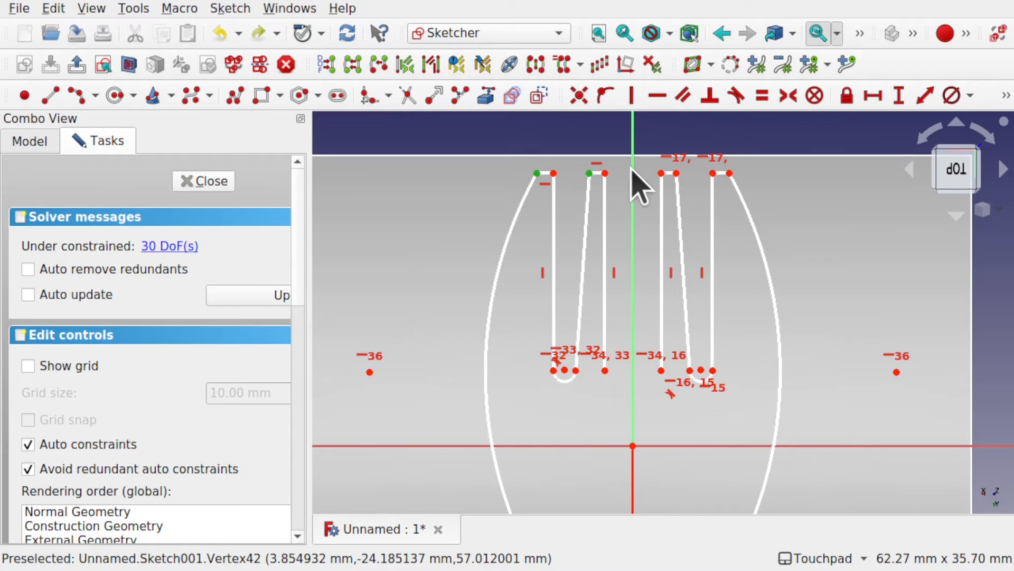
left_click(662, 174)
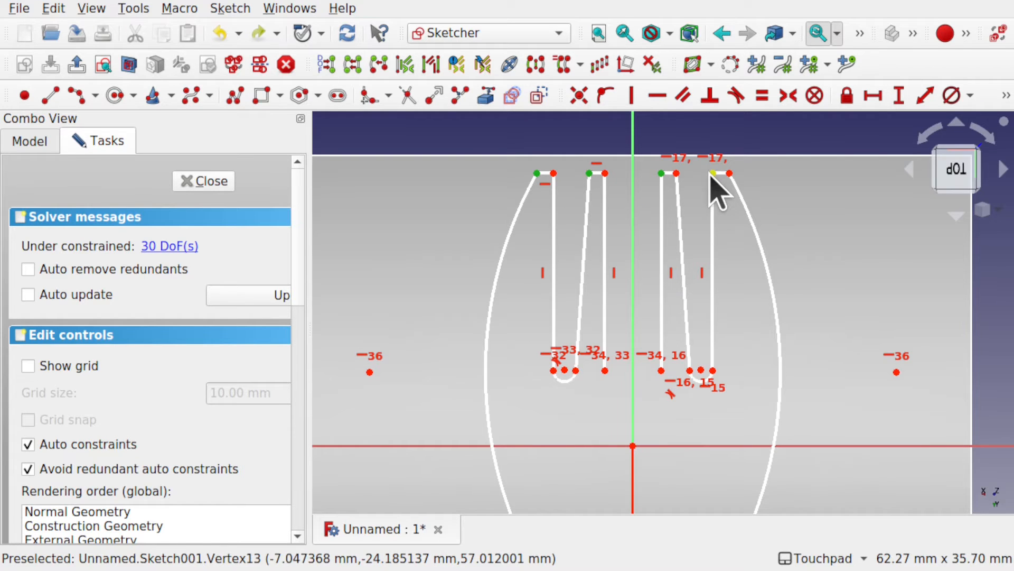
left_click(713, 174)
left_click(657, 96)
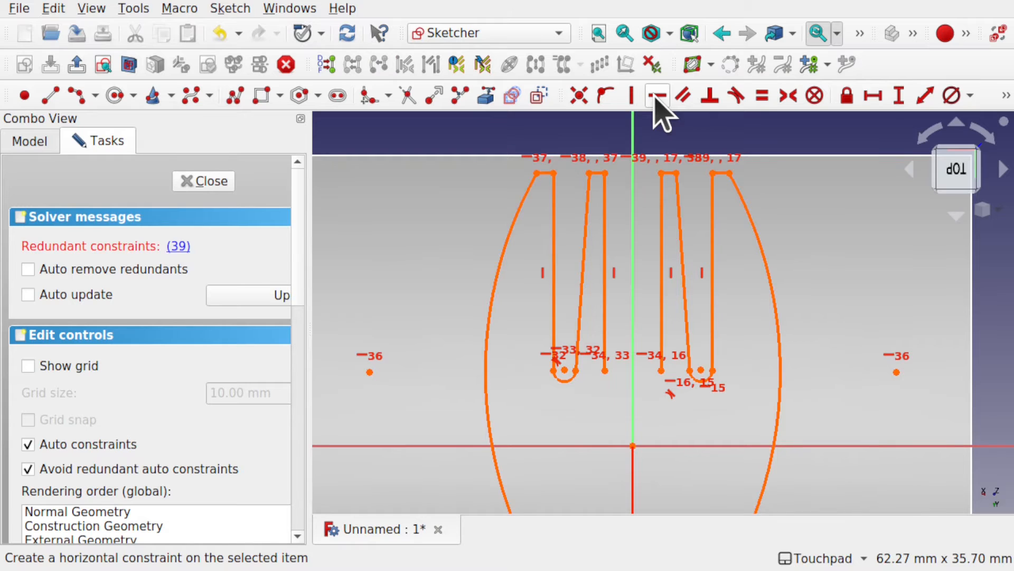
left_click(182, 247)
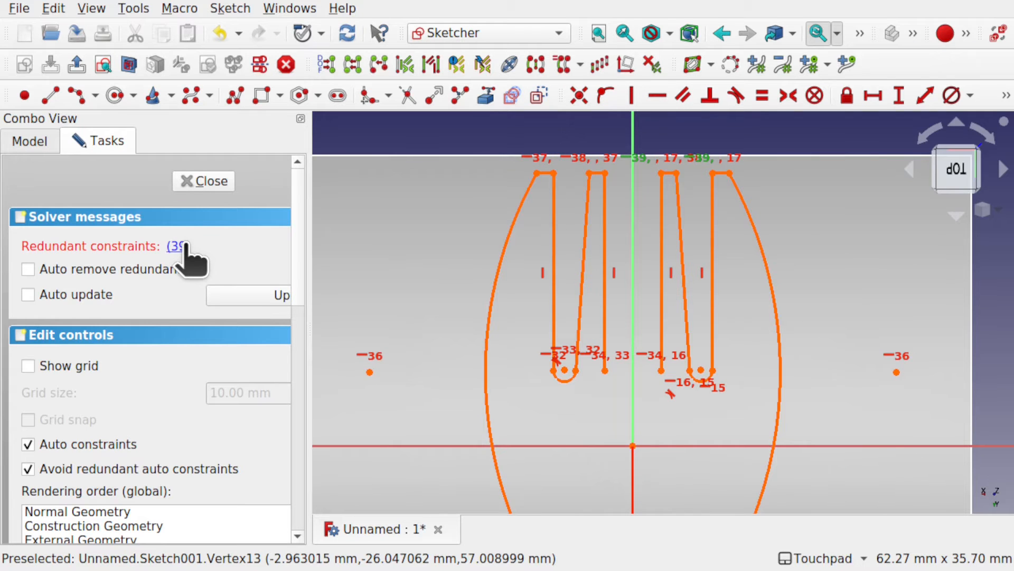
key("Delete")
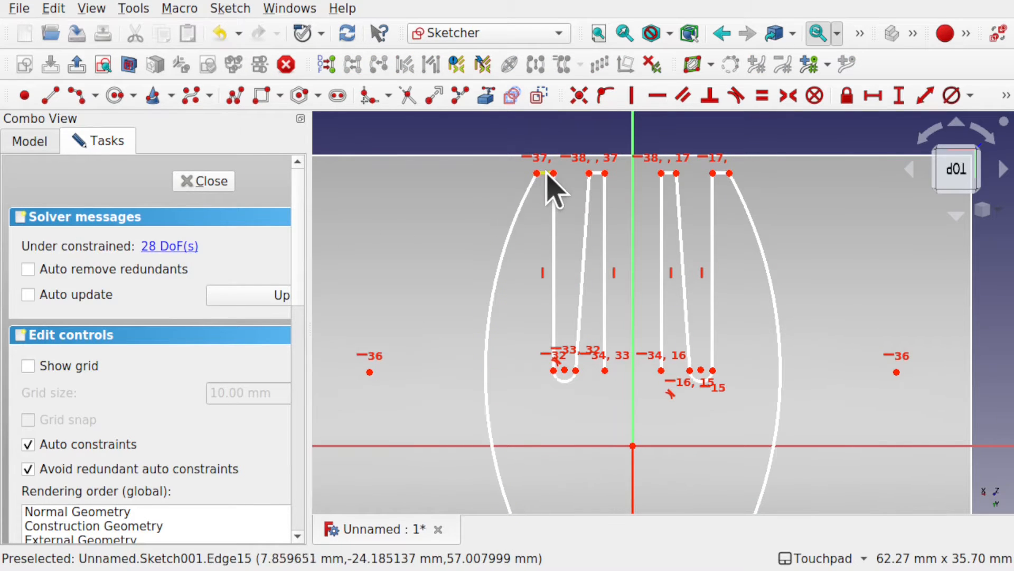
Step: Try moving an outer tine's tip line, undo it, and apply an Equal constraint to the rounded end arcs of the two outer slots
mouse_move(548, 171)
left_mouse_down()
mouse_move(545, 225)
mouse_move(548, 134)
mouse_move(546, 209)
mouse_move(548, 170)
mouse_move(553, 197)
left_mouse_up()
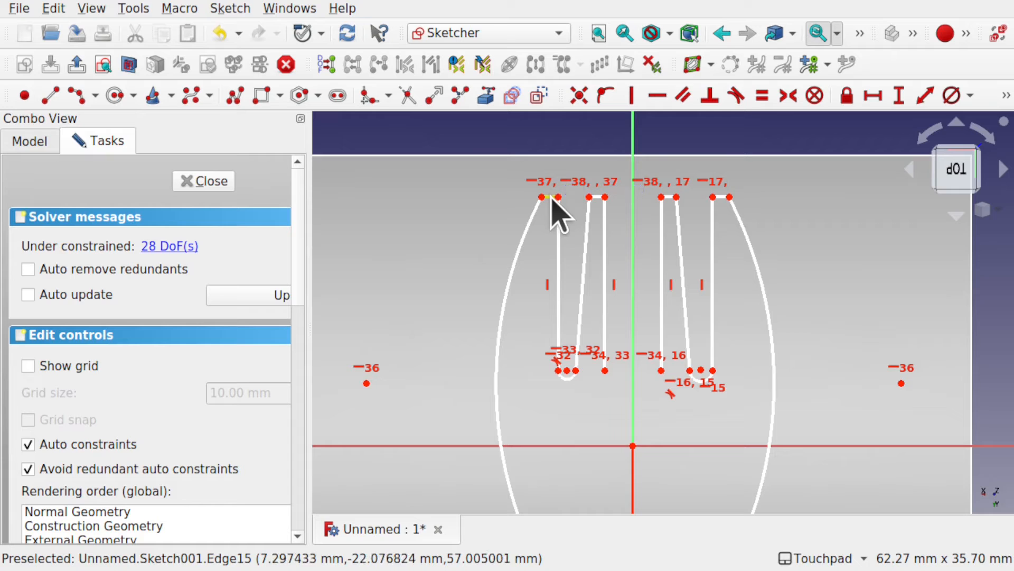
key("ctrl+z")
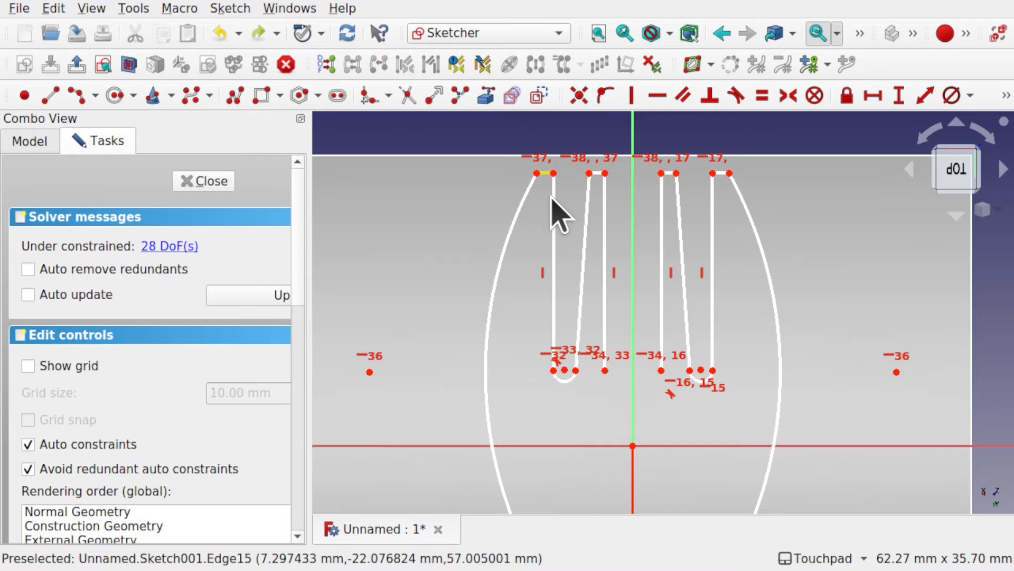
left_click(570, 385)
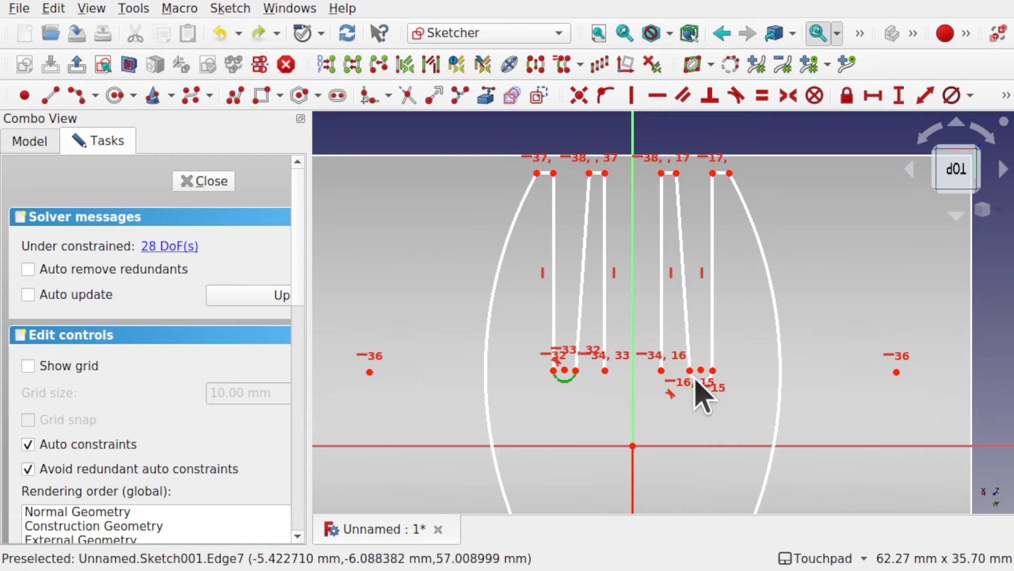
scroll(699, 378, "up", 3)
scroll(698, 378, "up", 2)
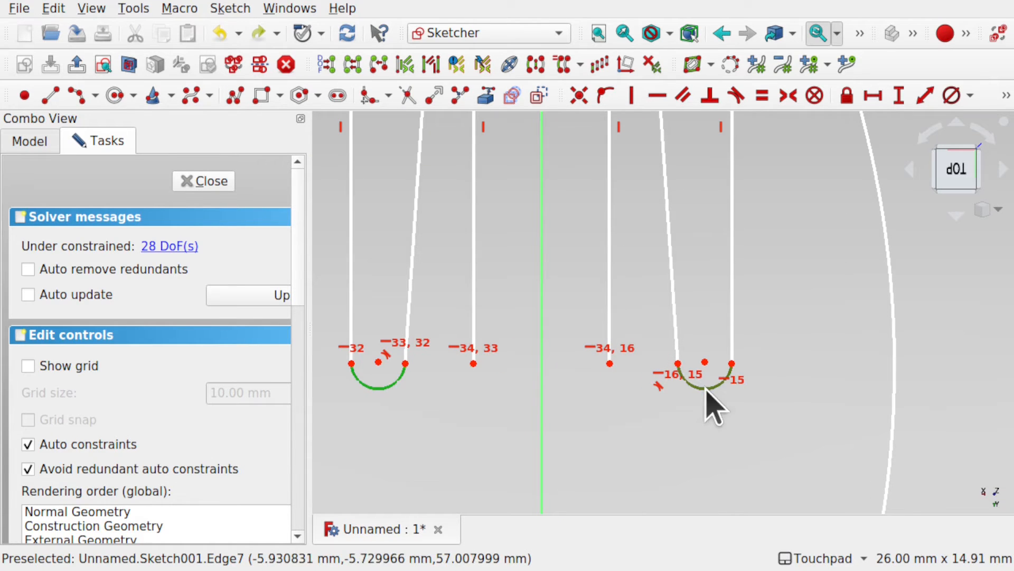
left_click(706, 390)
left_click(762, 98)
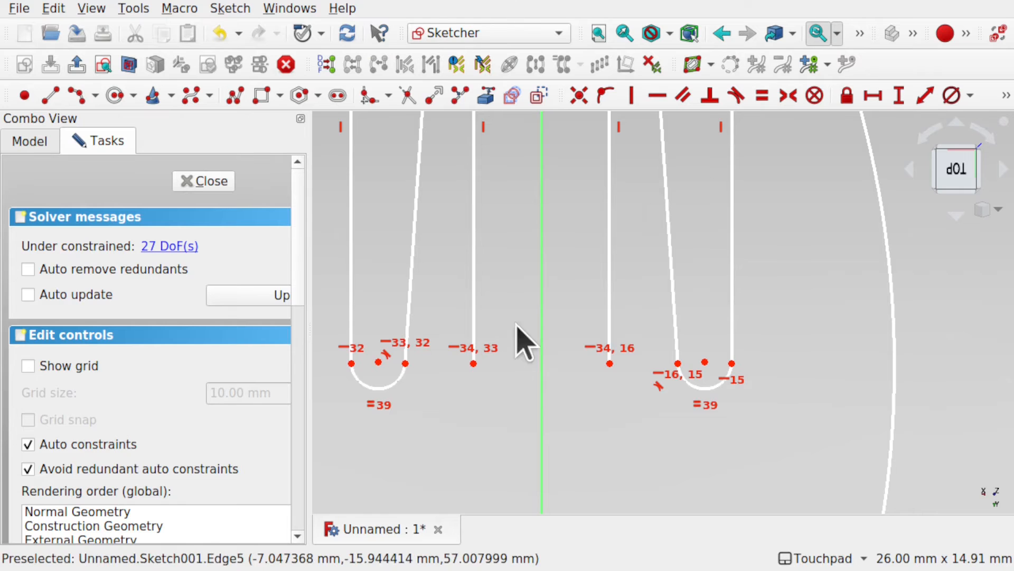
Step: Narrow the middle slot by moving its side line, and close its end with an arc whose center is constrained to the Y axis
scroll(486, 411, "down", 6)
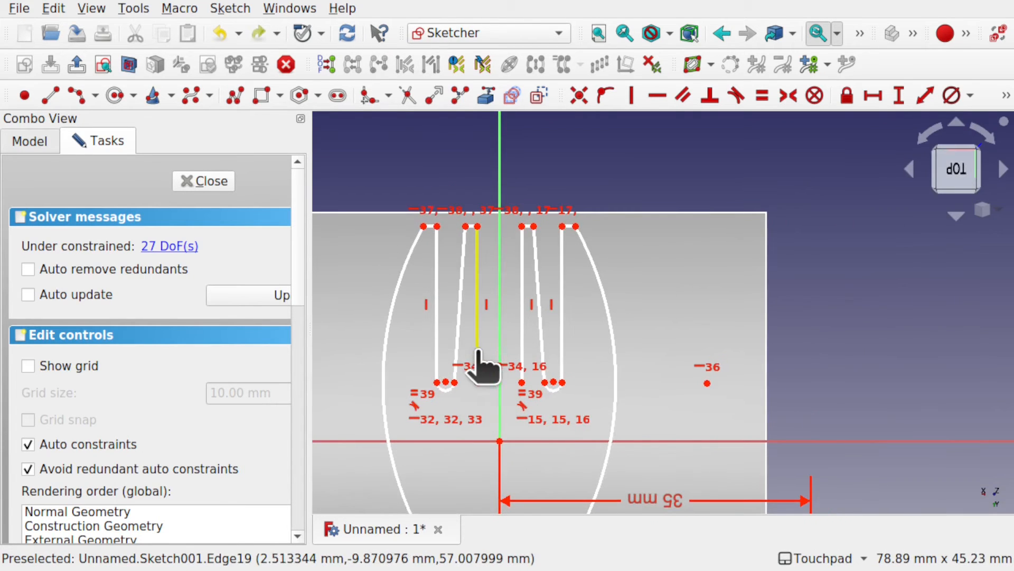
left_click_drag(478, 350, 513, 344)
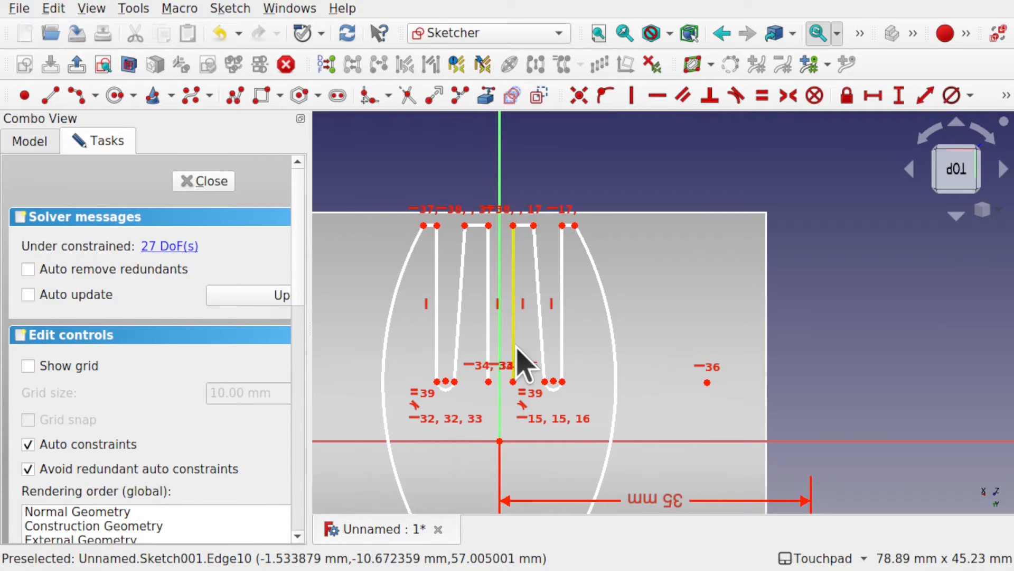
left_click(77, 95)
left_click(488, 381)
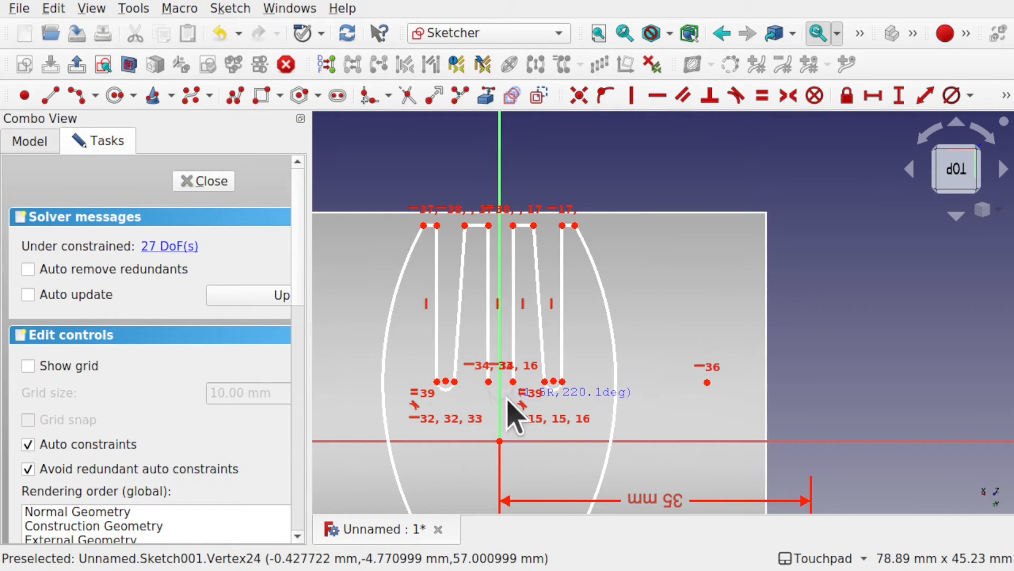
left_click(509, 402)
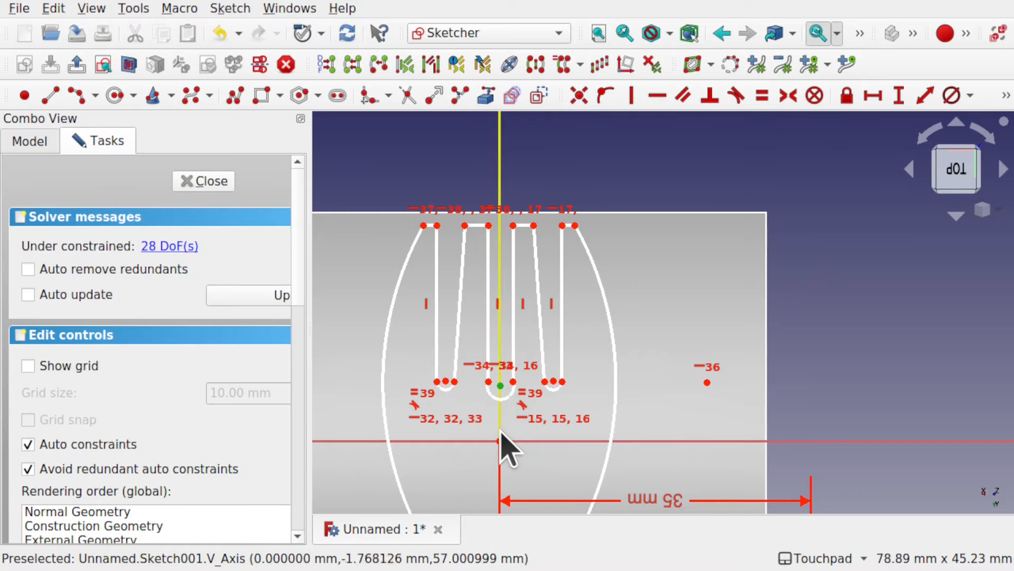
left_click(604, 98)
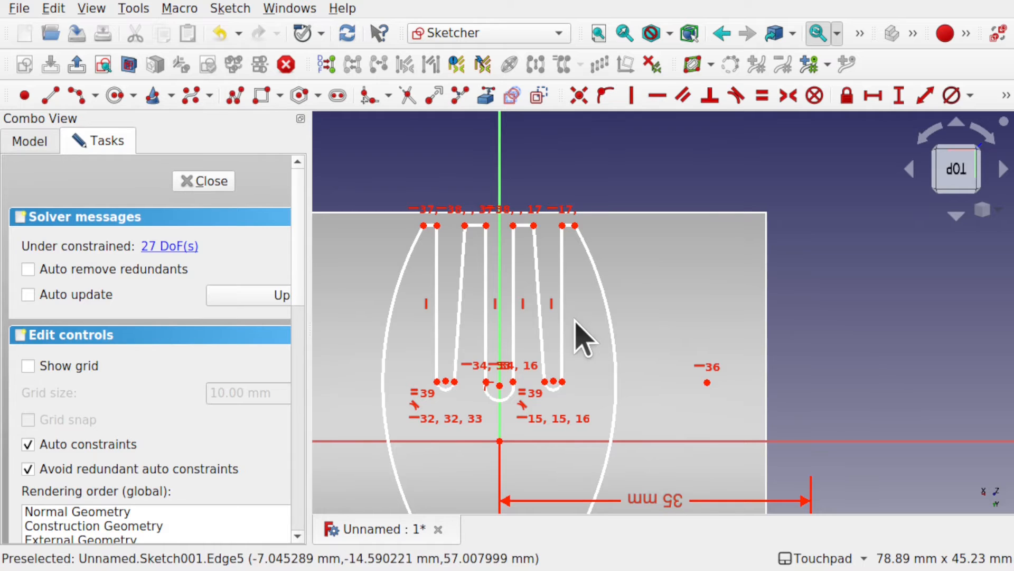
Step: Close the handle's free end with an arc of about 3.4 mm radius and constrain its center to the Y axis
scroll(489, 386, "down", 4)
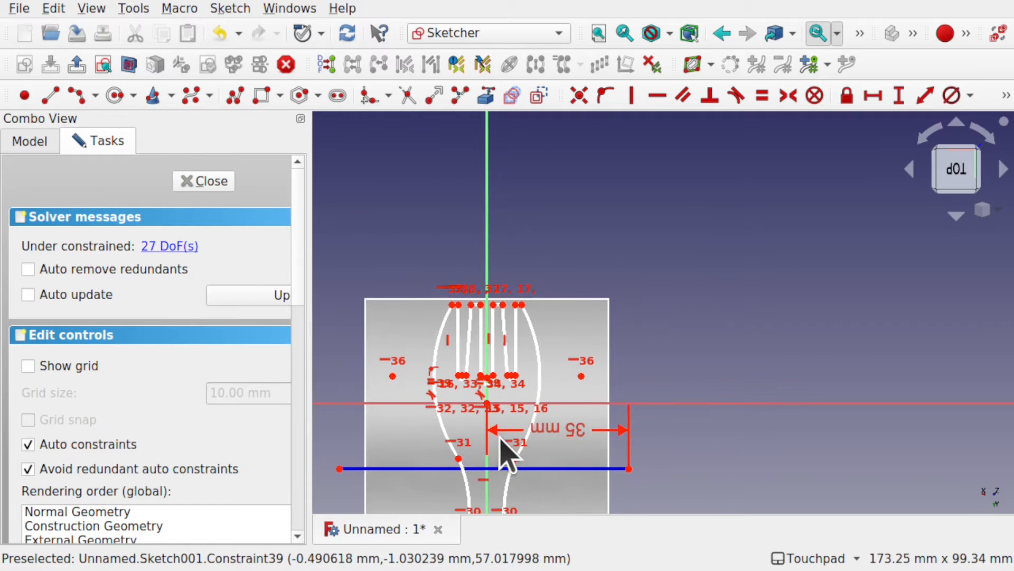
middle_click_drag(536, 470, 555, 282, "shift")
mouse_move(550, 408)
middle_mouse_down("shift")
mouse_move(554, 305)
mouse_move(545, 300)
middle_mouse_up("shift")
left_click(77, 96)
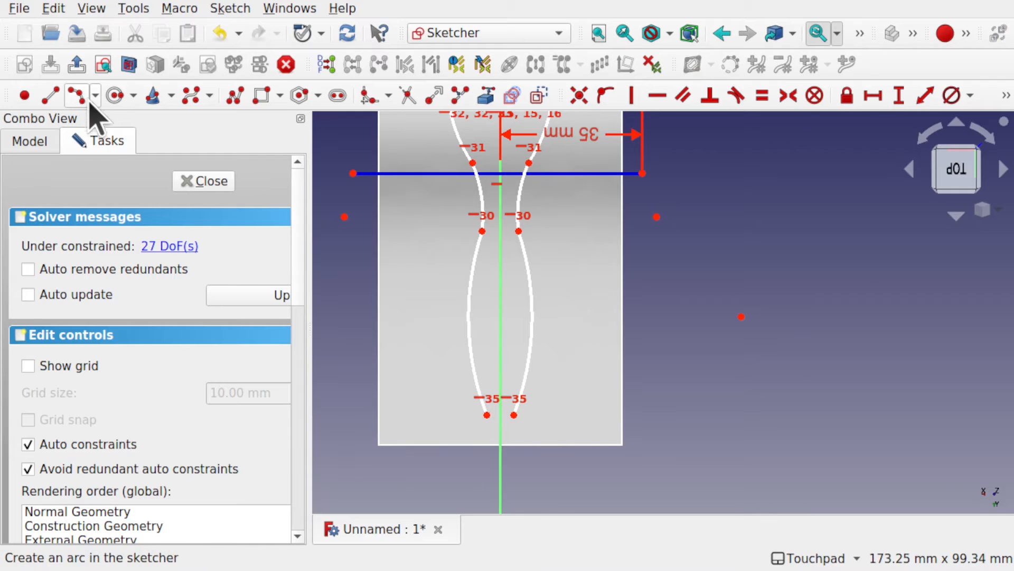
left_click(500, 413)
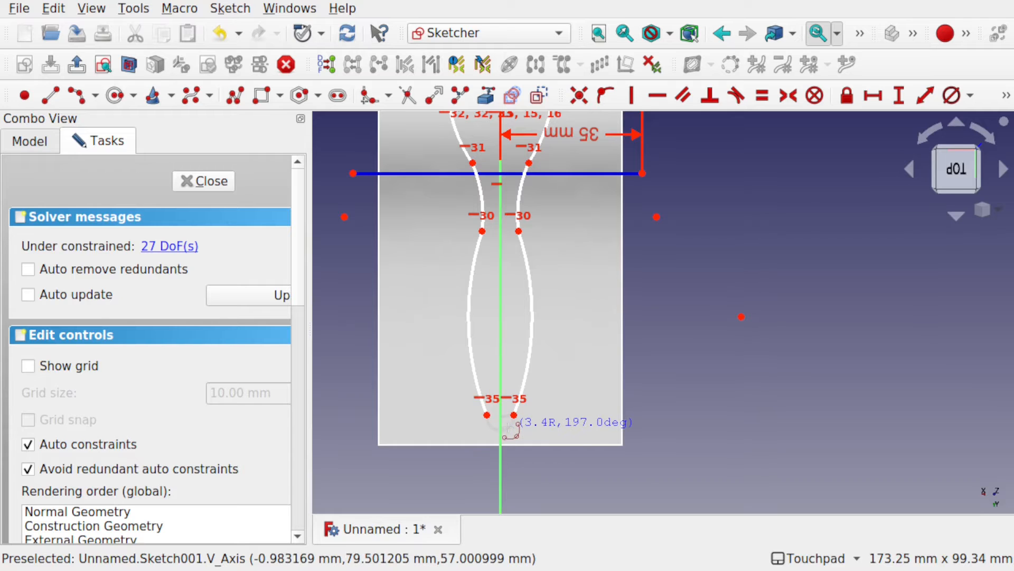
left_click(509, 426)
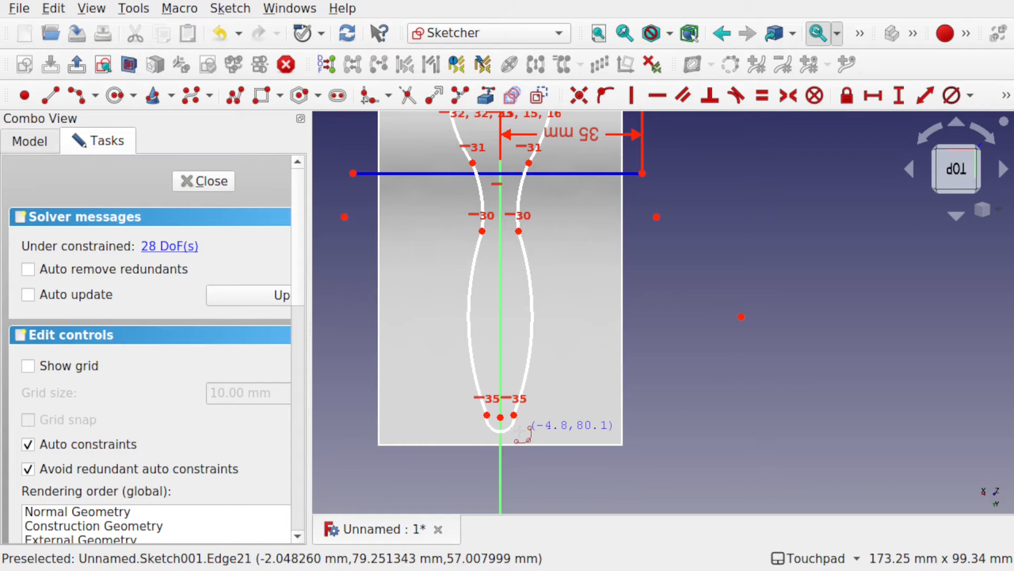
right_click(520, 431)
left_click(501, 418)
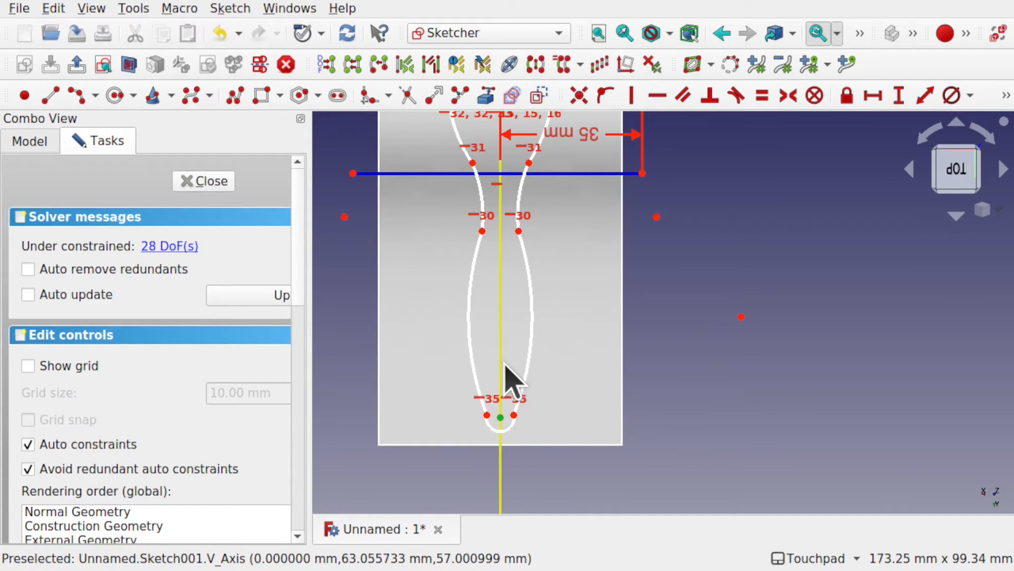
left_click(605, 95)
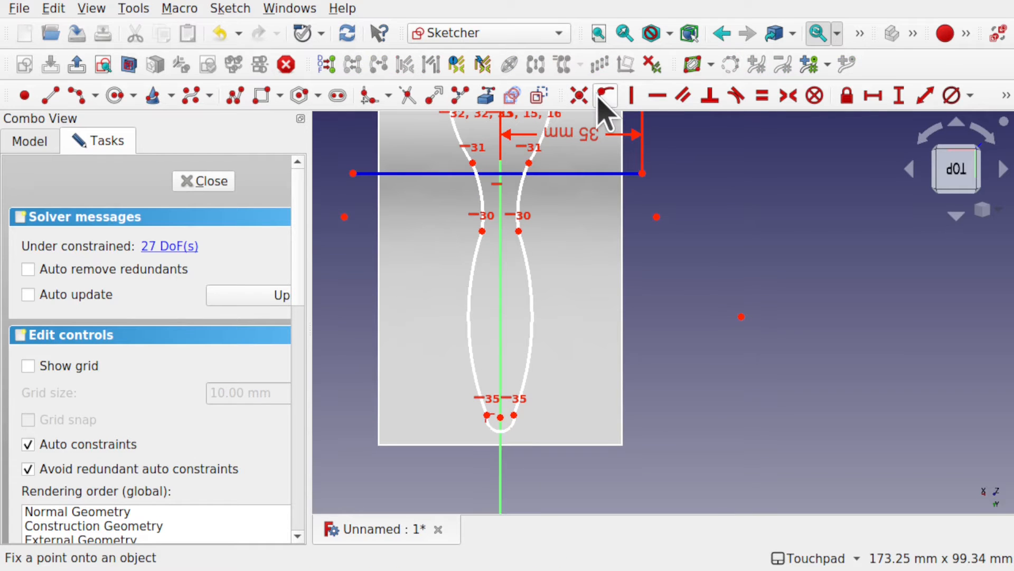
Step: Slim the handle by moving its side arc toward the Y axis and adjust the point where it meets the neck arc
left_click_drag(536, 336, 523, 339)
left_click(522, 342)
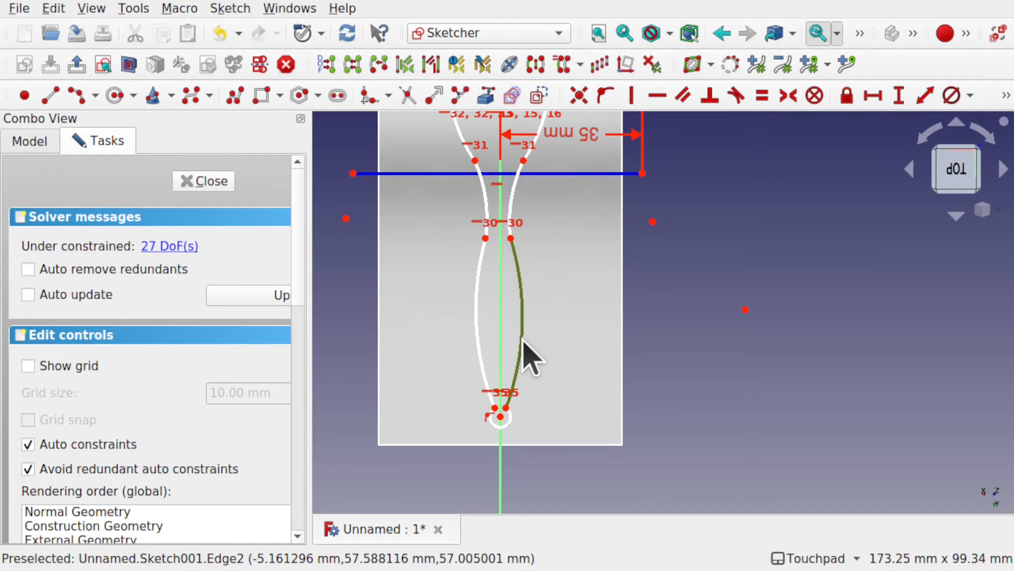
left_click_drag(511, 236, 515, 248)
left_click(517, 383)
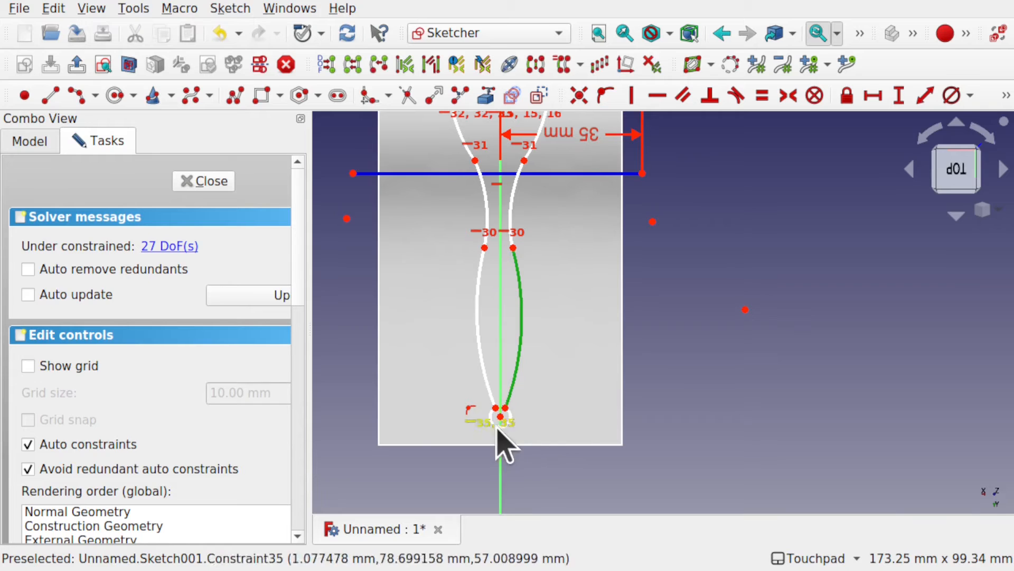
left_click_drag(515, 391, 519, 394)
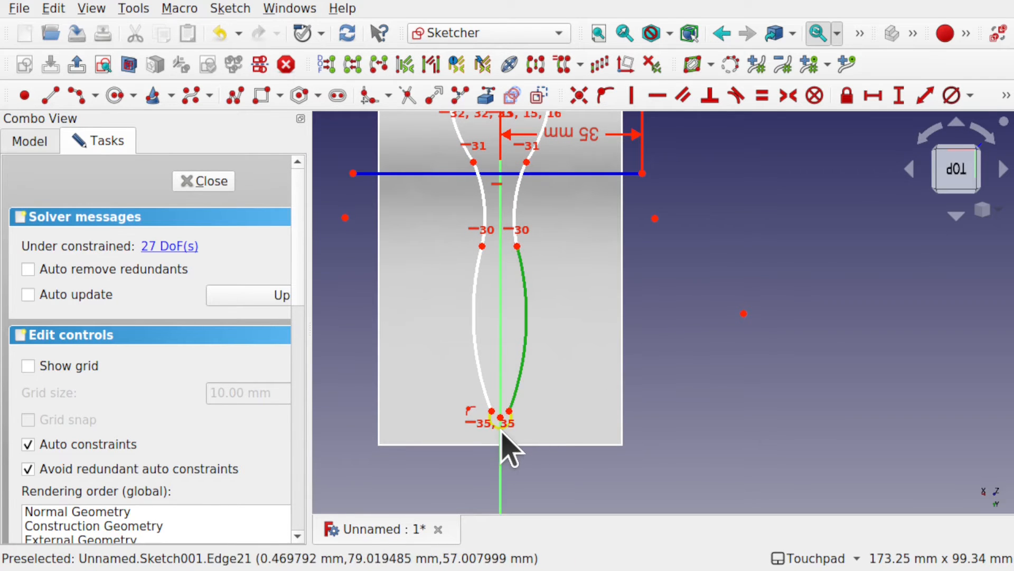
Step: Apply a Tangent constraint between the handle's end arc and the adjoining side arc, and close the sketch
scroll(507, 431, "up", 5)
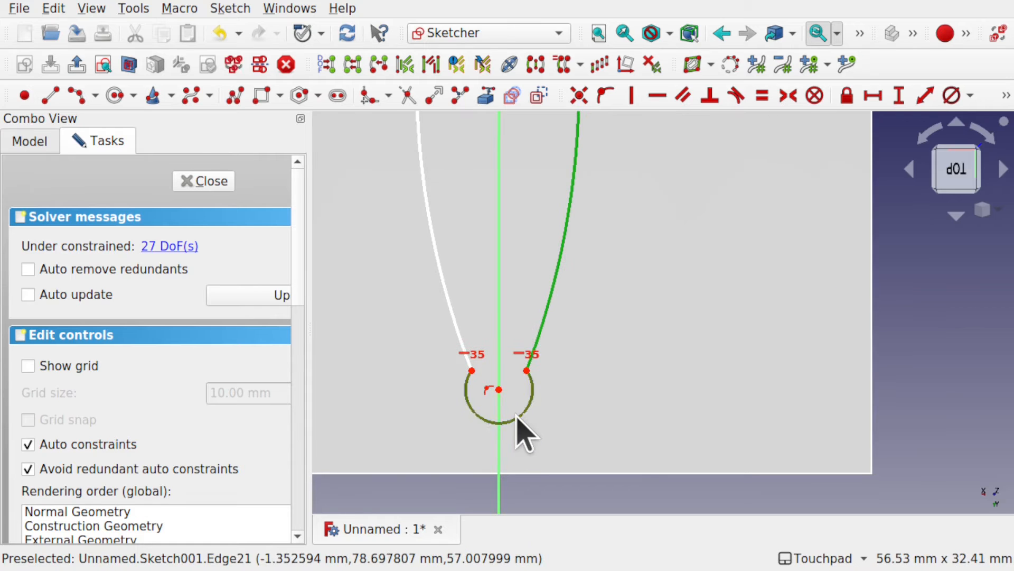
left_click(516, 417)
left_click(736, 96)
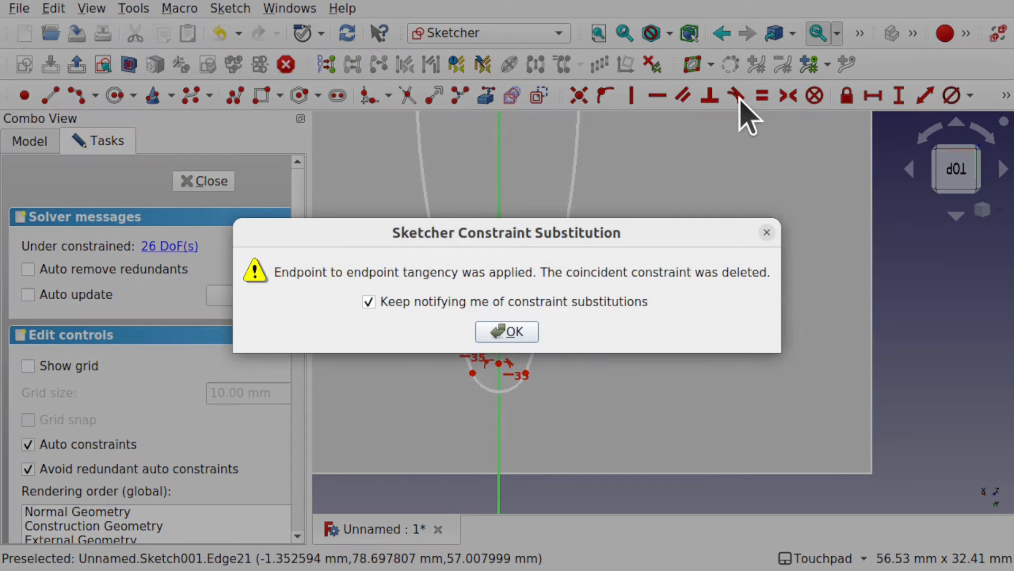
left_click(509, 331)
scroll(509, 338, "down", 5)
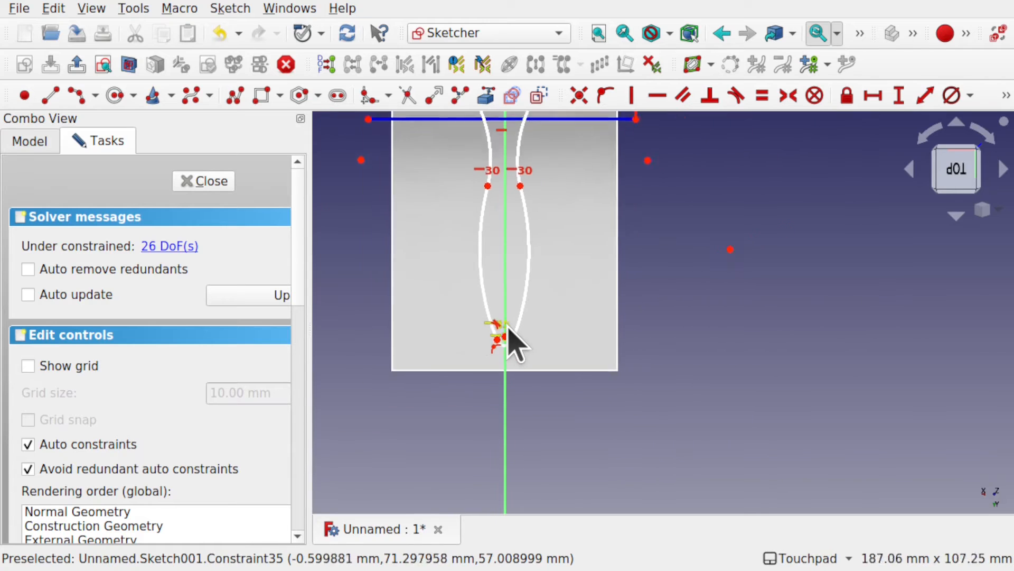
mouse_move(535, 250)
middle_mouse_down("shift")
mouse_move(562, 415)
mouse_move(537, 403)
middle_mouse_up("shift")
left_click(196, 187)
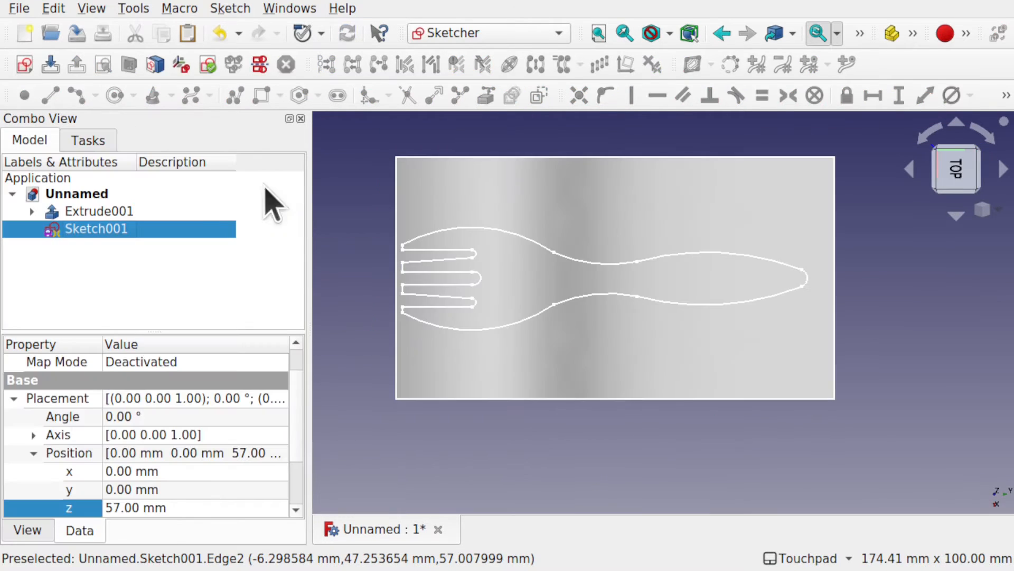
Step: Switch to the Part workbench and extrude the fork sketch 100 mm along its normal as a solid
middle_click_drag(628, 452, 600, 390, "alt")
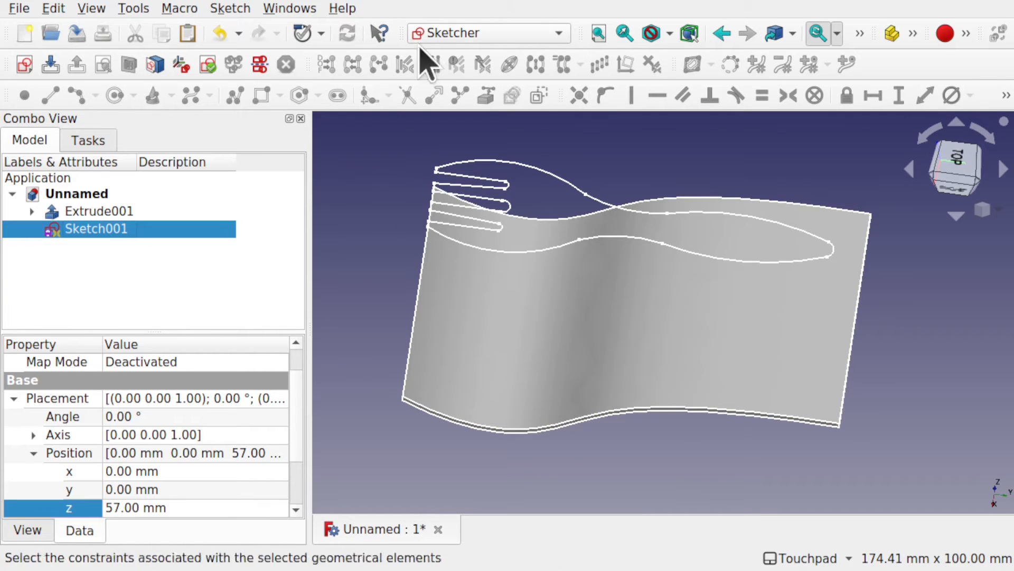
left_click(457, 33)
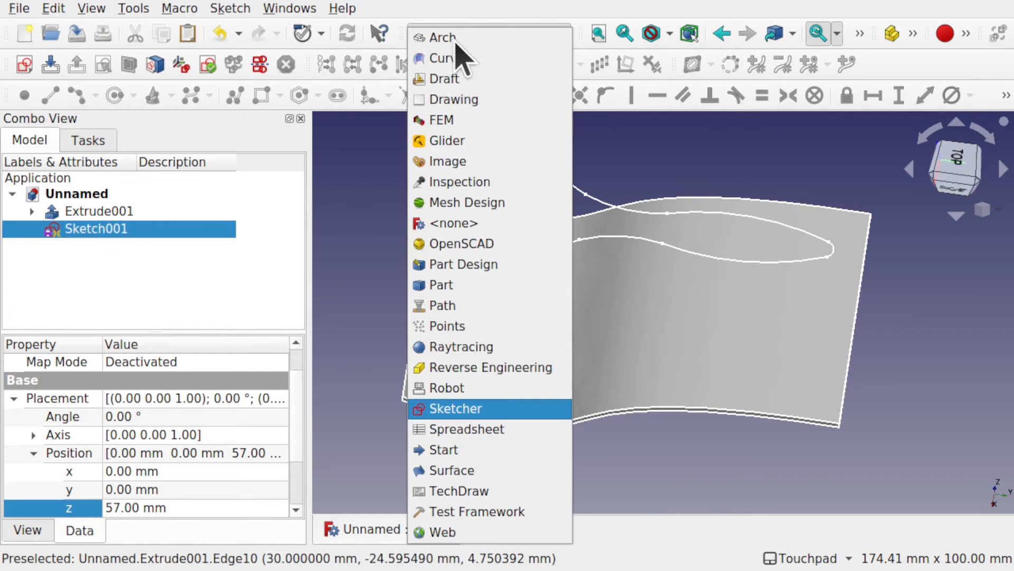
left_click(480, 285)
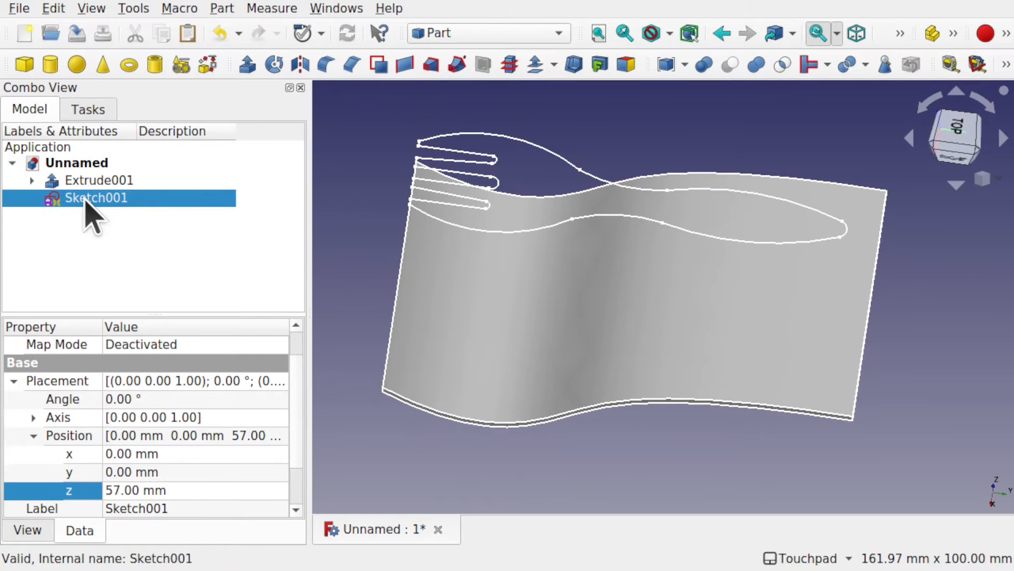
left_click(248, 65)
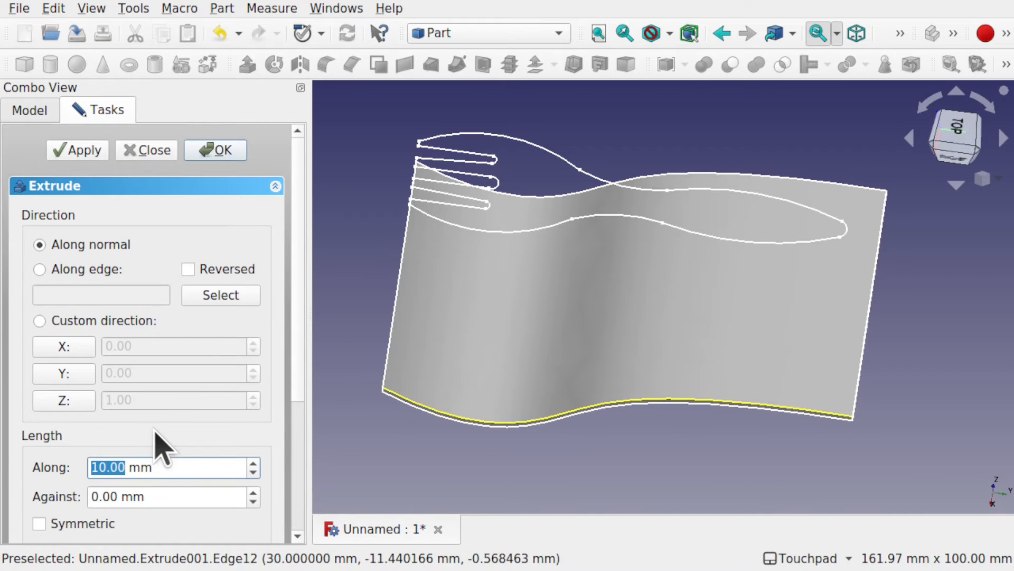
key("Return")
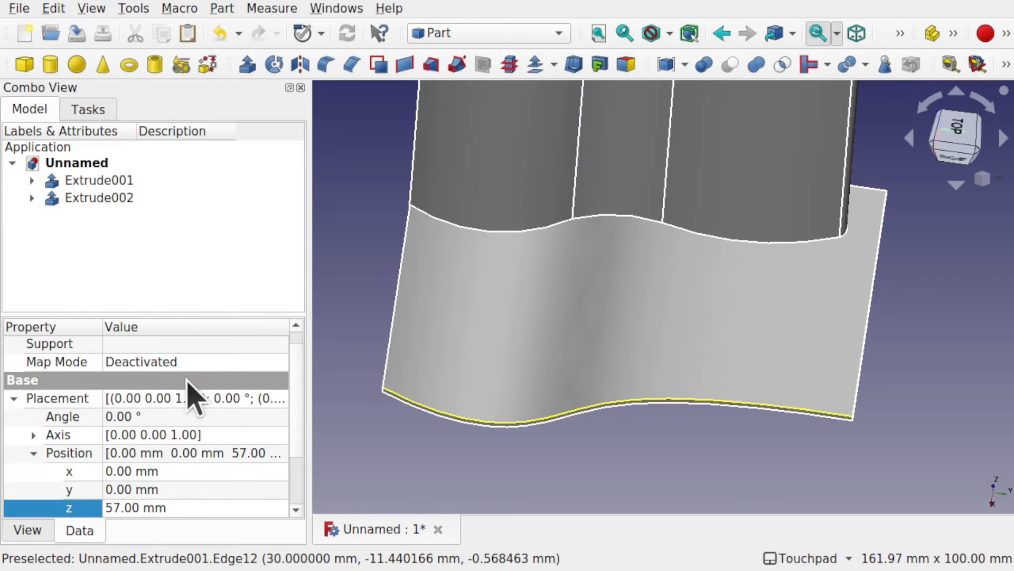
Step: Set the fork extrusion's Reversed property to true and recompute the model so the extrusion passes down through the curved plate
left_click(106, 199)
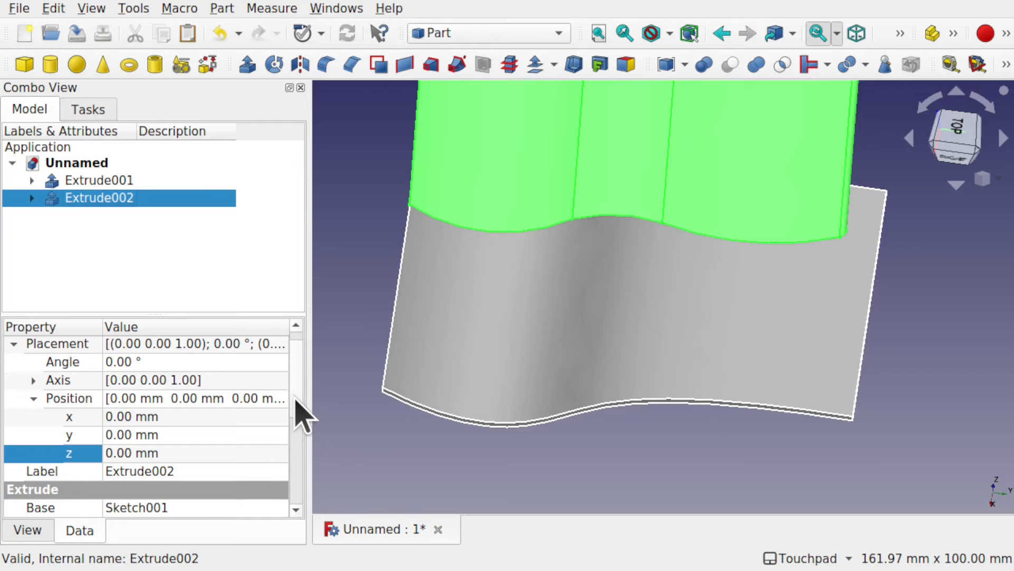
scroll(296, 412, "down", 4)
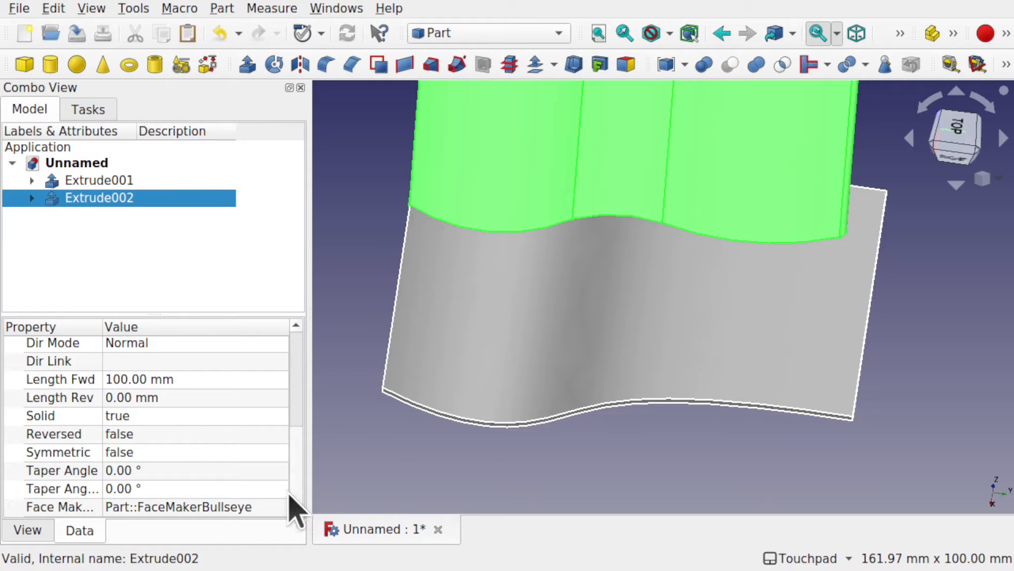
left_click(158, 433)
left_click(159, 434)
left_click(141, 456)
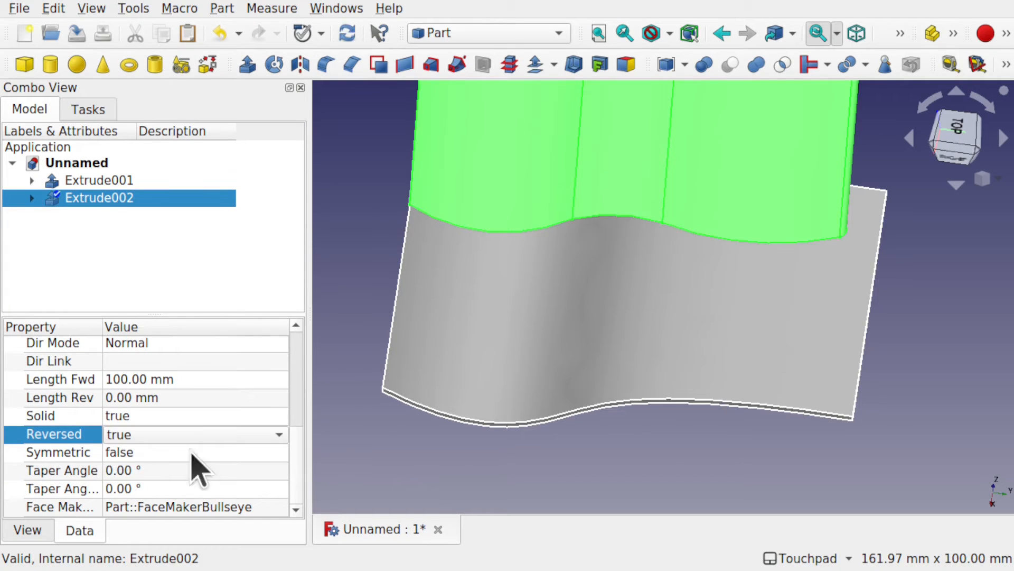
left_click(507, 478)
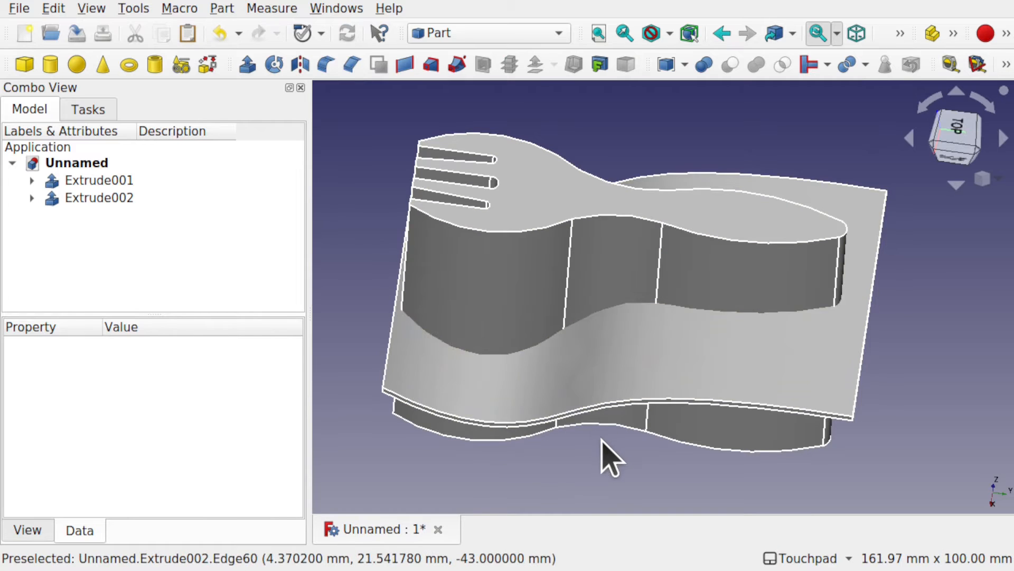
left_click_drag(664, 457, 645, 466, "alt")
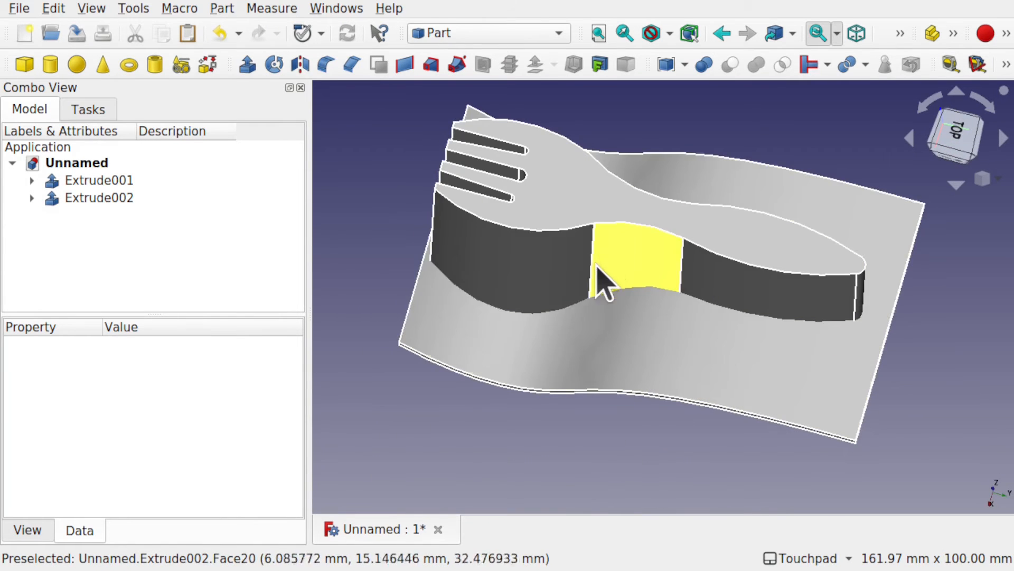
left_click_drag(600, 278, 630, 310, "alt")
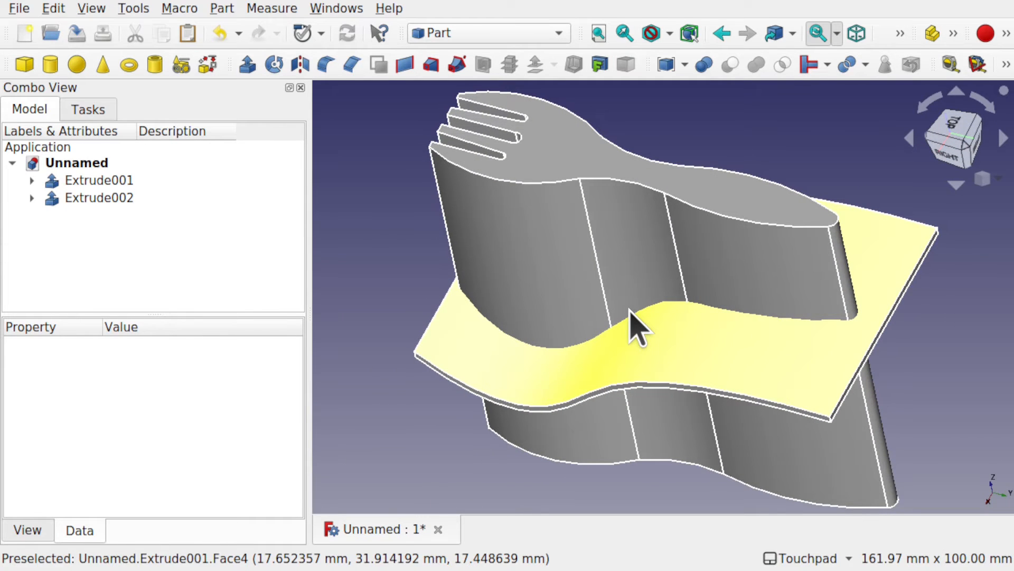
left_click_drag(631, 310, 613, 306, "alt")
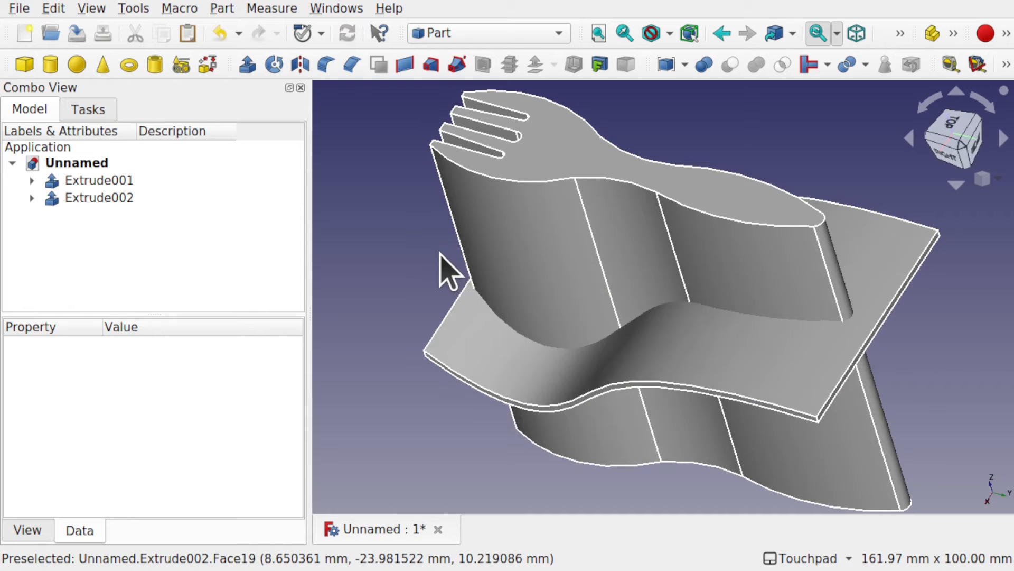
Step: Create a boolean intersection of the extruded fork outline and the thin curved plate, leaving one curved fork solid
left_click(518, 244)
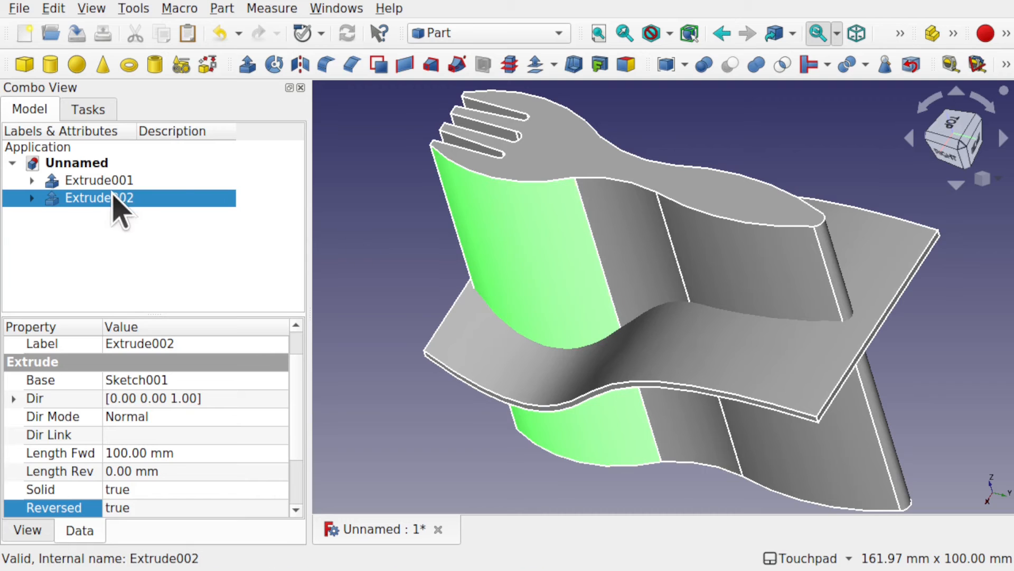
left_click(458, 362, "ctrl")
left_click(222, 8)
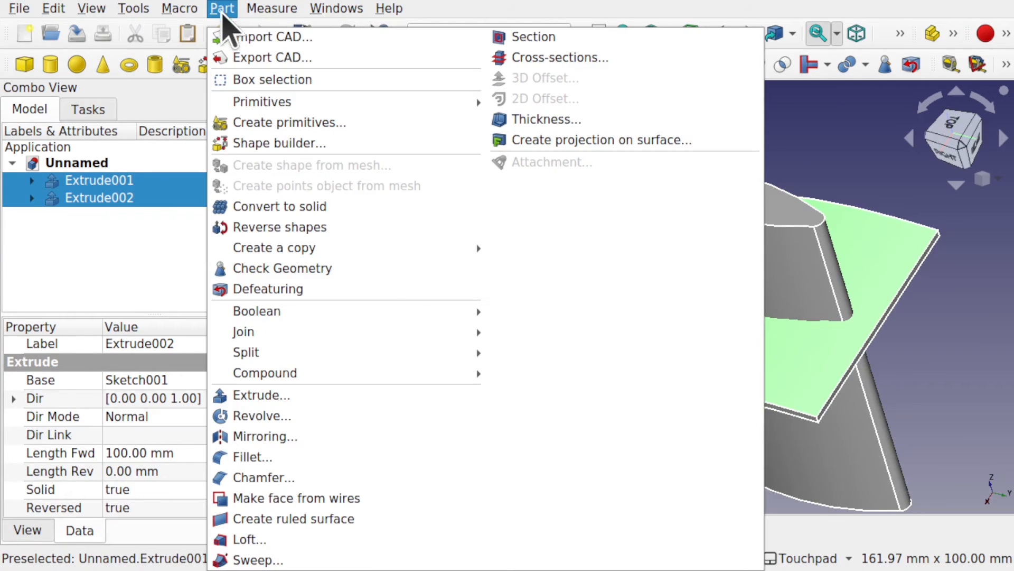
mouse_move(449, 311)
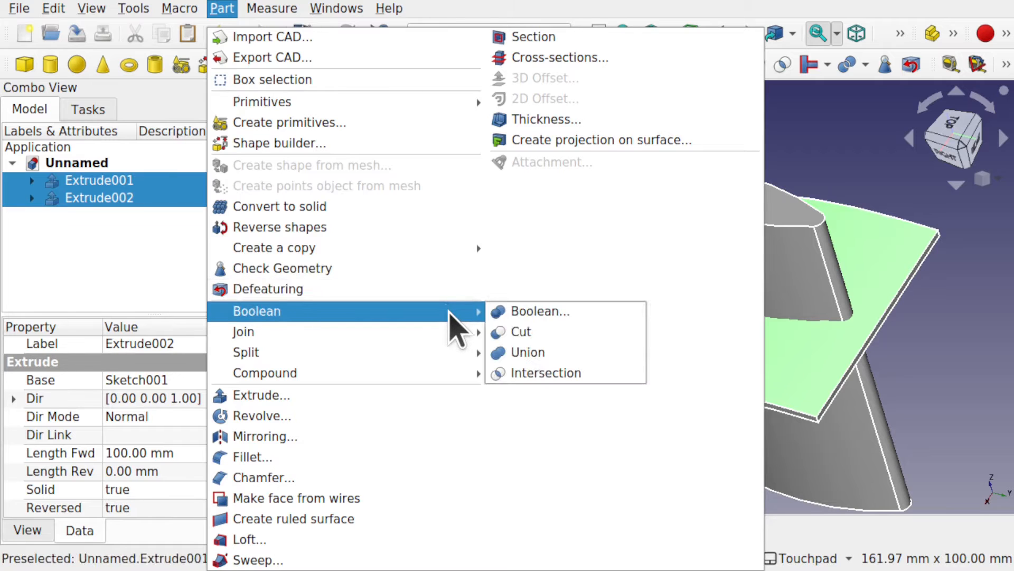
left_click(575, 374)
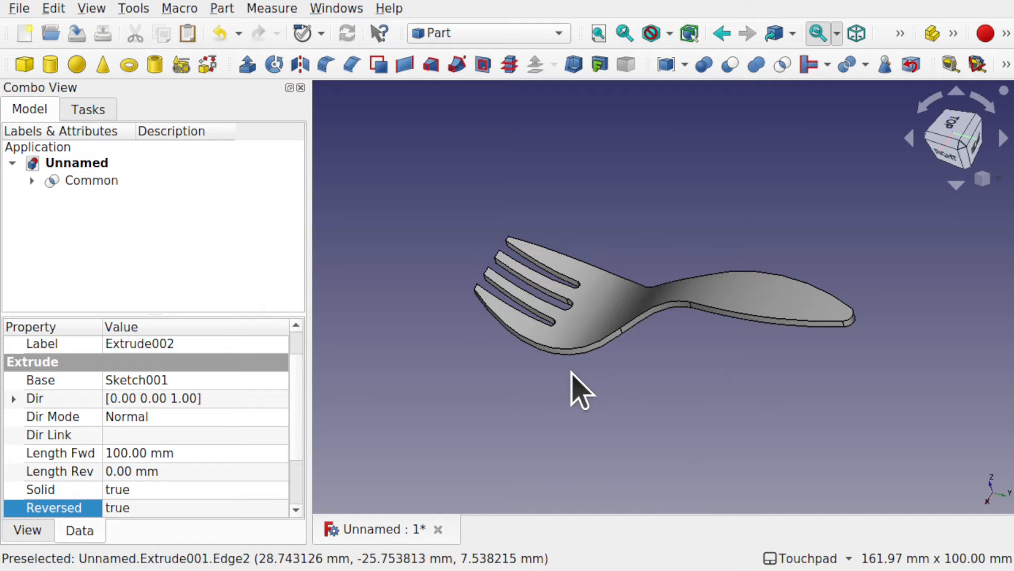
left_click(571, 372)
left_click_drag(629, 310, 678, 370, "alt")
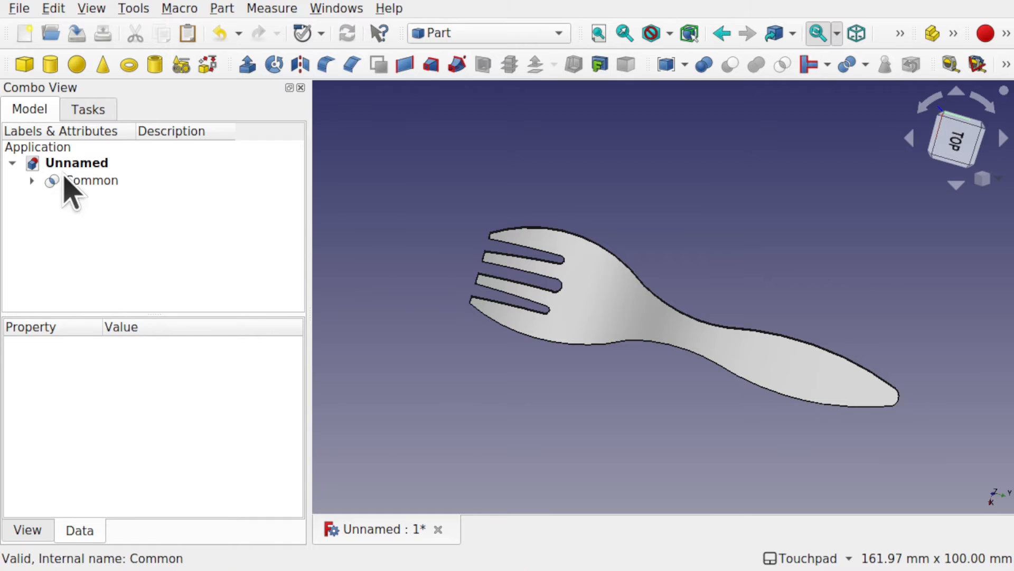
Step: Expand the intersection's history and show both source sketches, Sketch001 and Sketch, to compare them with the curved fork
left_click(31, 180)
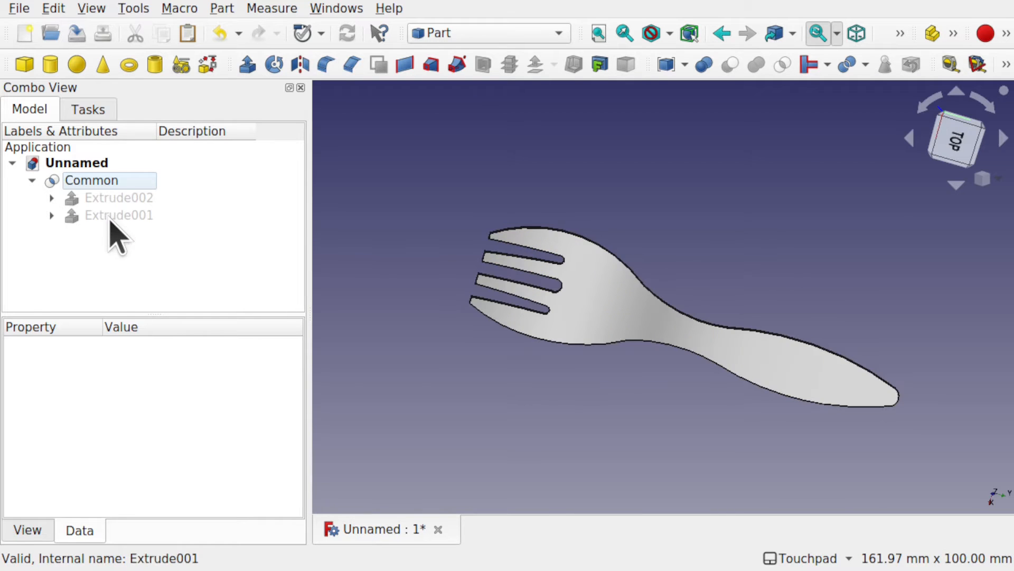
left_click(52, 197)
left_click(135, 213)
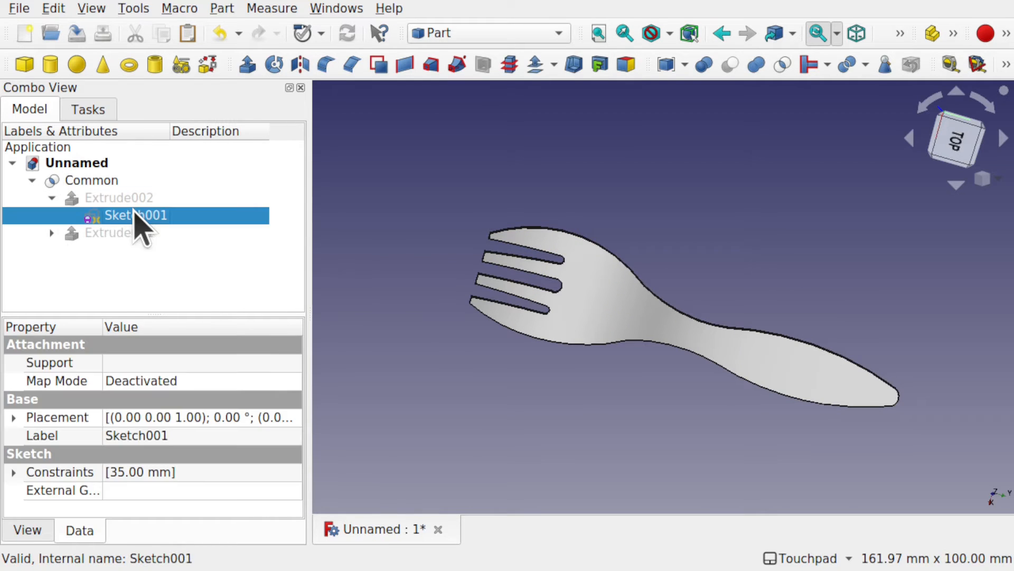
key("space")
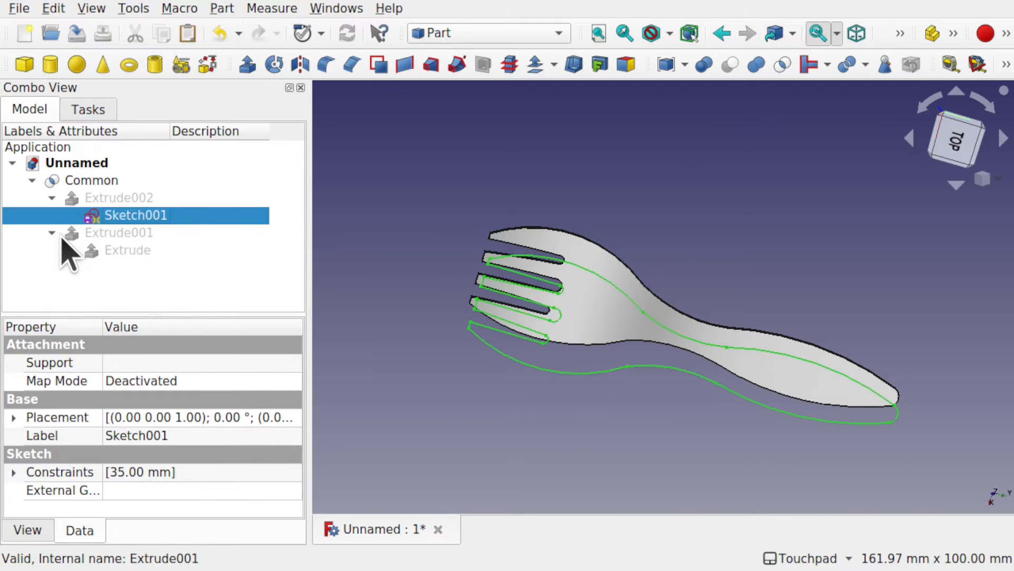
left_click(111, 250)
left_click(71, 250)
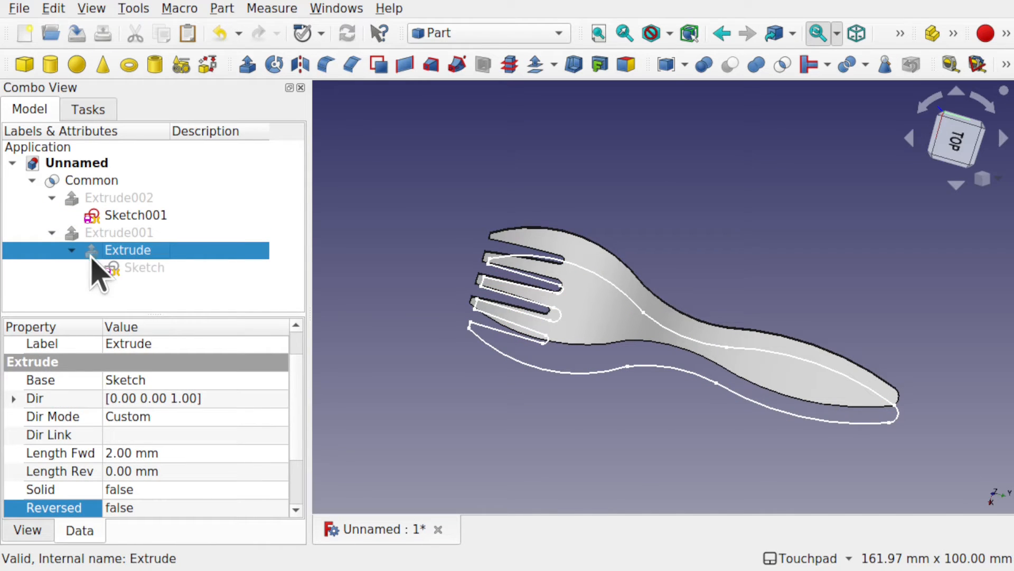
left_click(130, 271)
key("space")
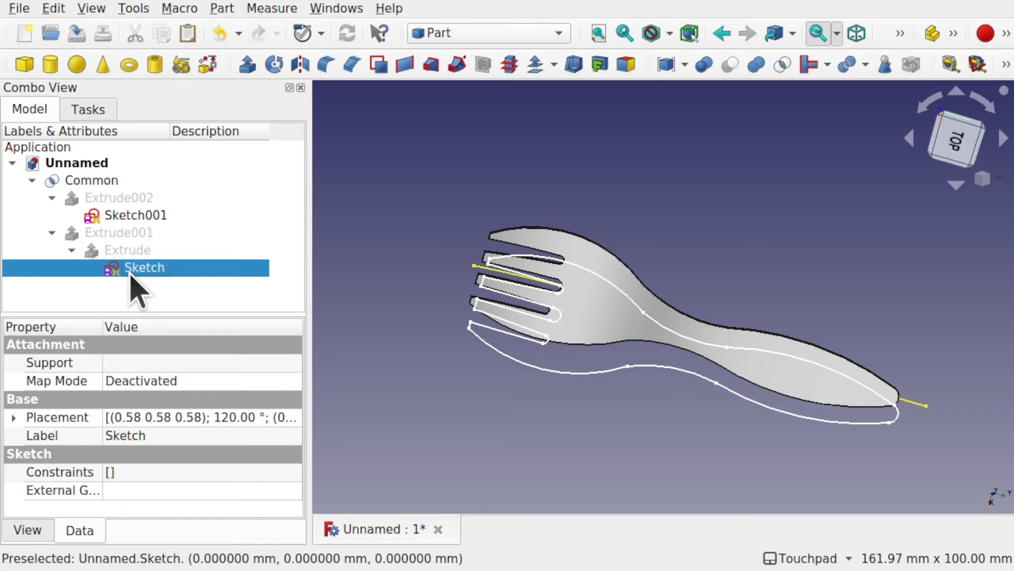
mouse_move(697, 432)
left_mouse_down("alt")
mouse_move(743, 360)
mouse_move(740, 287)
mouse_move(738, 417)
mouse_move(777, 367)
mouse_move(731, 363)
mouse_move(863, 447)
left_mouse_up("alt")
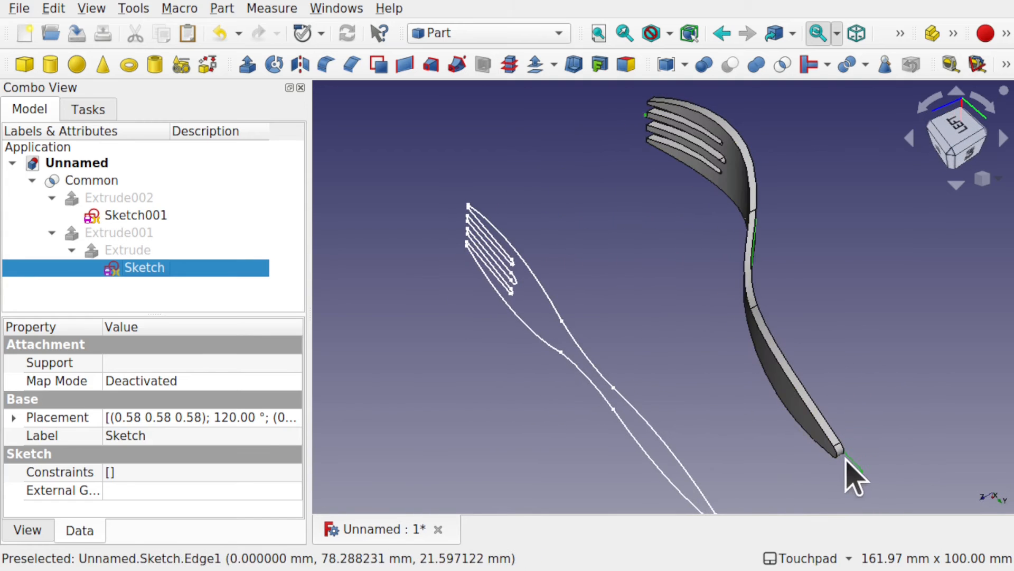
left_click(884, 448)
mouse_move(719, 422)
left_mouse_down("alt")
mouse_move(722, 384)
mouse_move(659, 319)
mouse_move(634, 358)
mouse_move(728, 340)
mouse_move(509, 319)
mouse_move(740, 382)
mouse_move(817, 381)
mouse_move(687, 380)
left_mouse_up("alt")
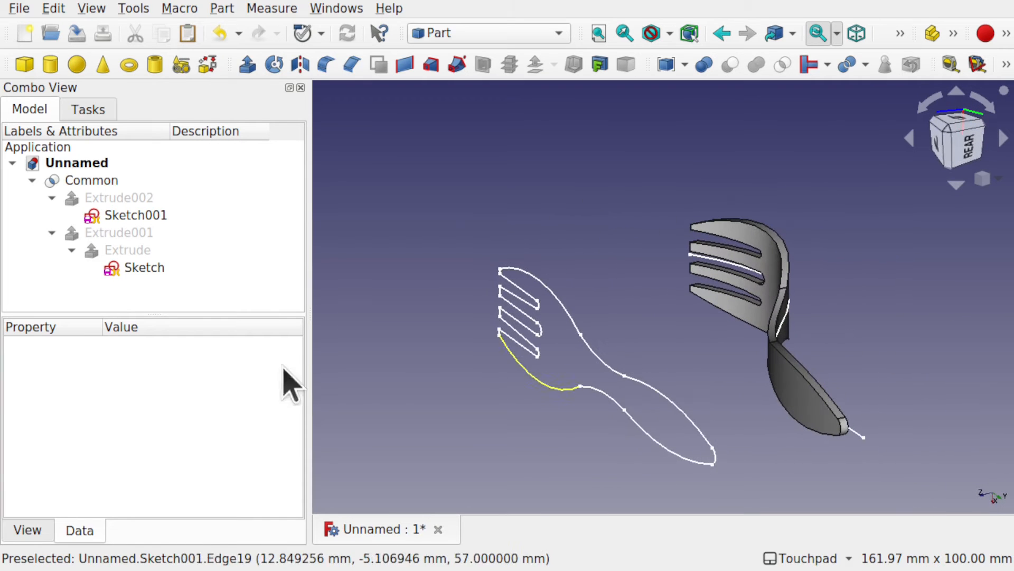
Step: Hide both source sketches and inspect the finished fork on its own
left_click(133, 217)
left_click(143, 268, "ctrl")
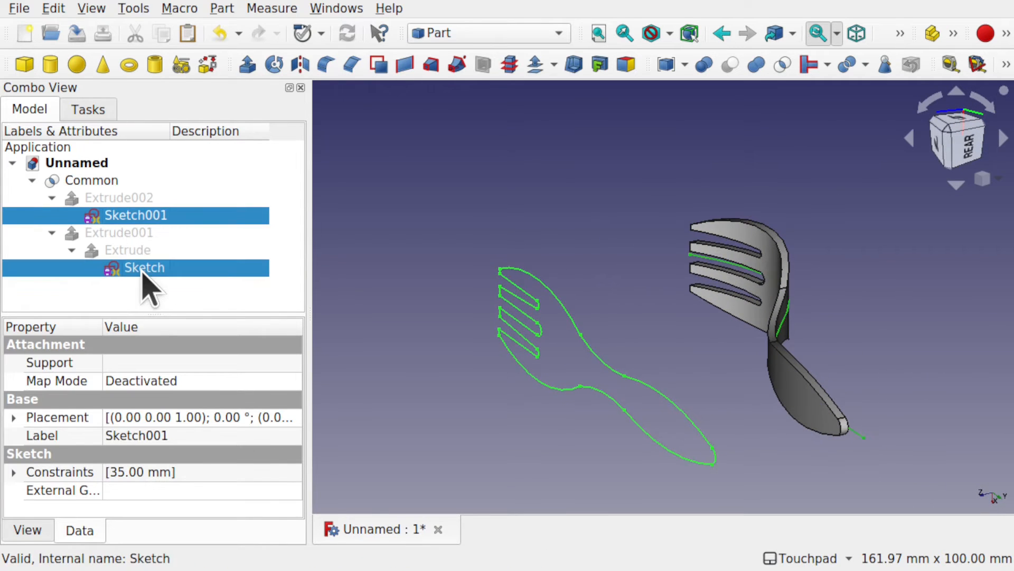
key("space")
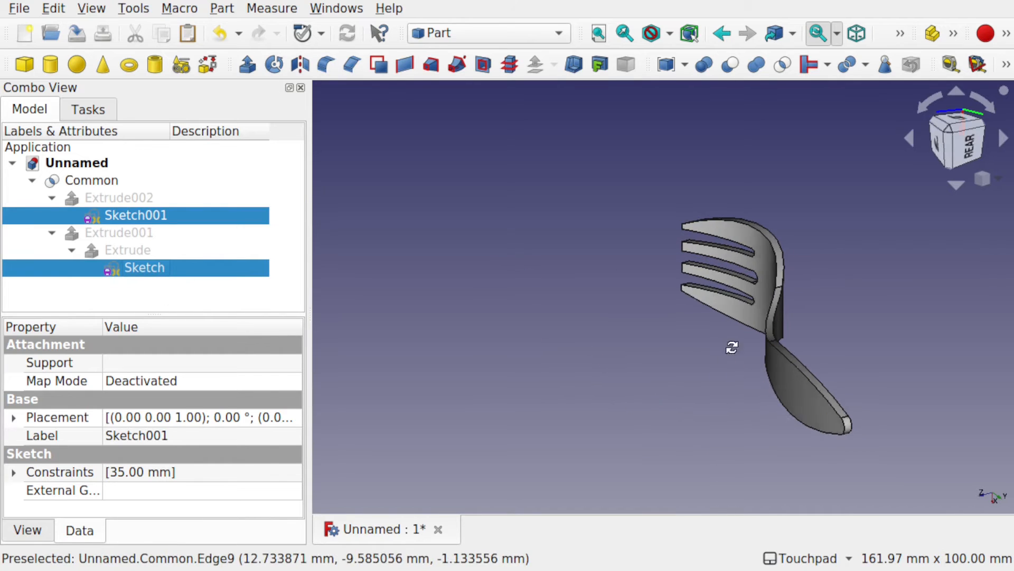
key("2")
left_click_drag(854, 327, 687, 235, "alt")
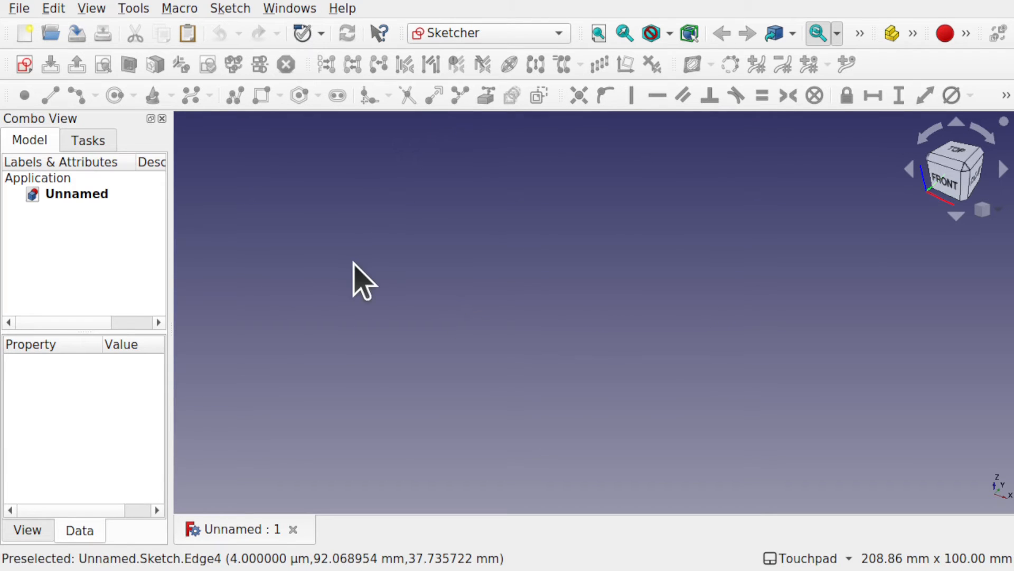
Step: Create a new sketch on the YZ-Plane with a 0.00 mm offset
left_click(24, 65)
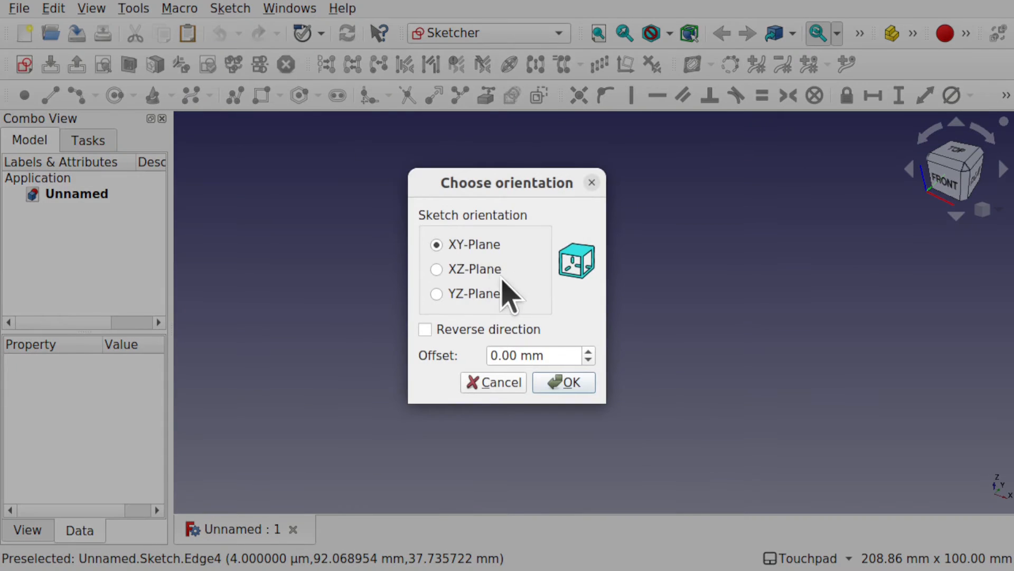
left_click(477, 292)
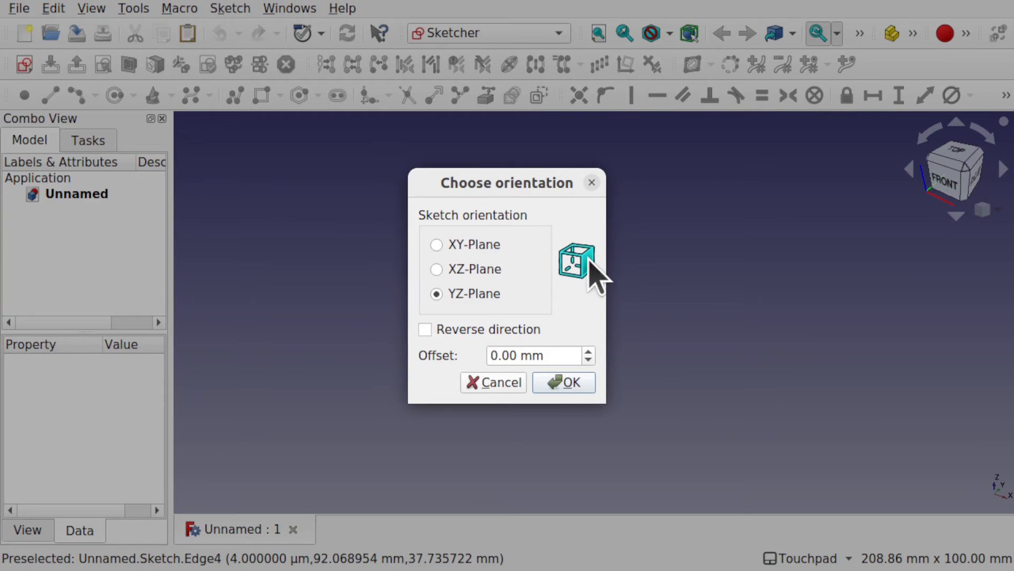
left_click(569, 383)
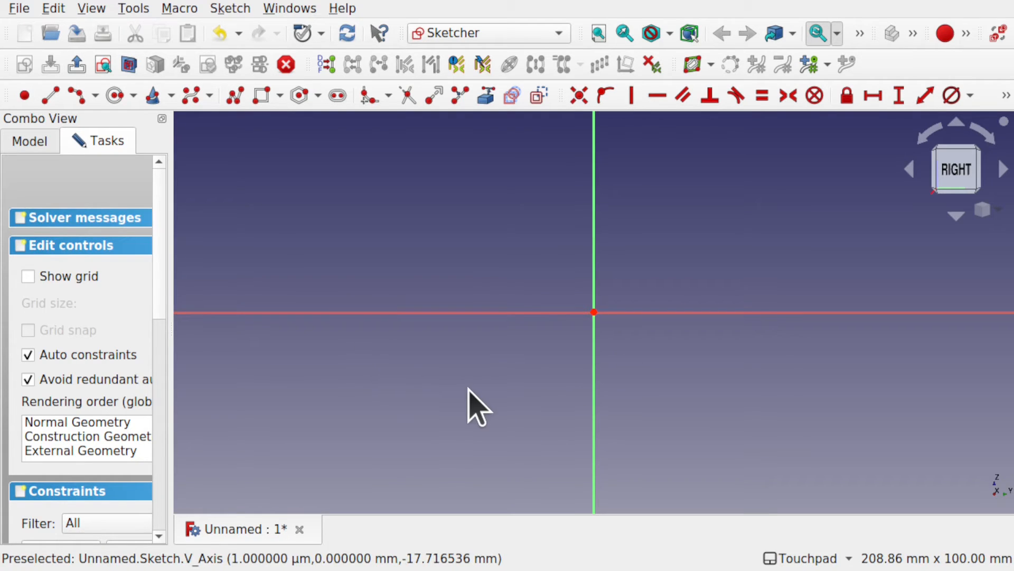
Step: Draw a shallow, downward-bulging arc by end points and rim point, starting on the negative horizontal axis and ending just short of the origin
left_click(95, 96)
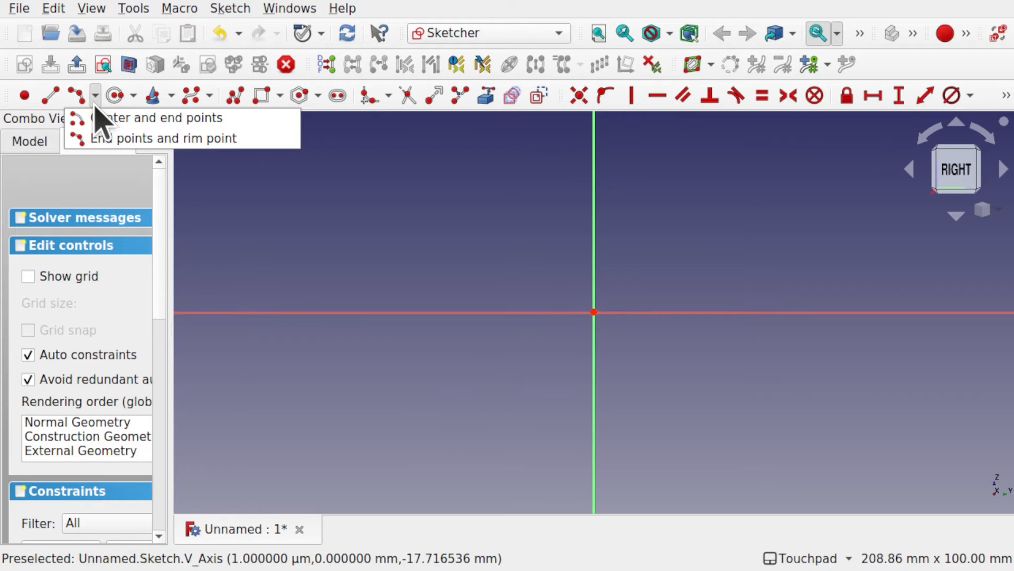
left_click(119, 138)
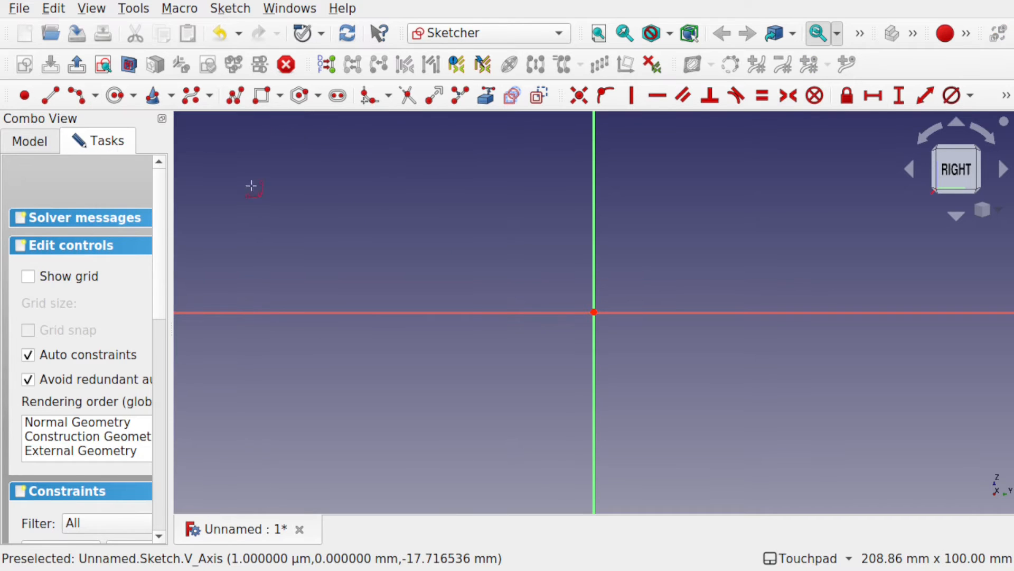
left_click(437, 312)
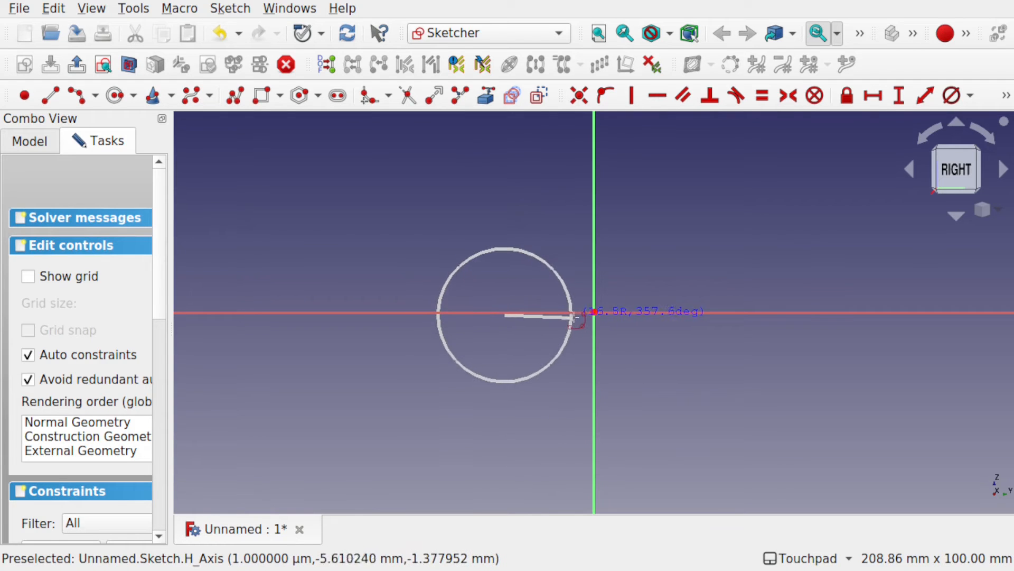
left_click(580, 320)
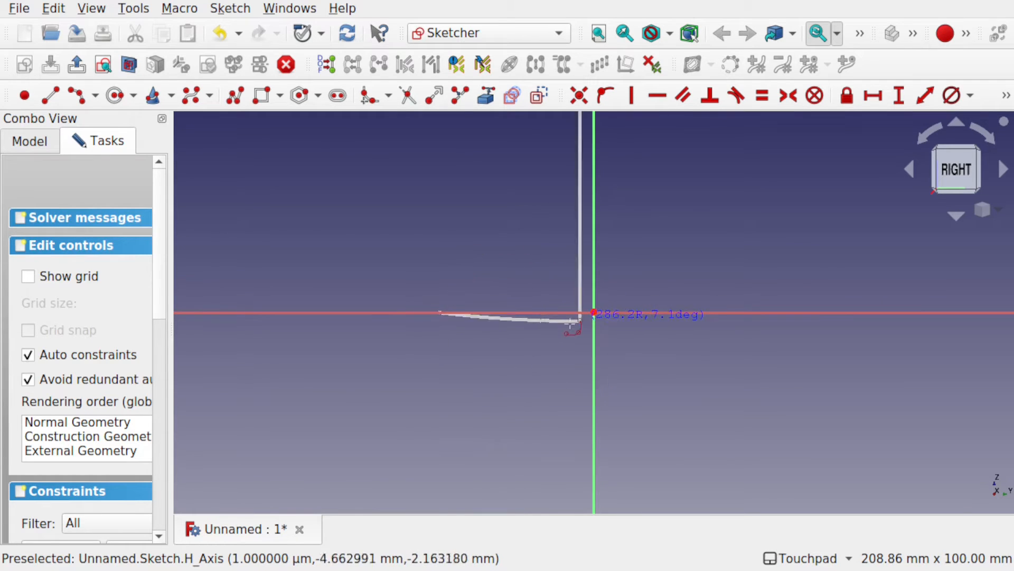
left_click(542, 332)
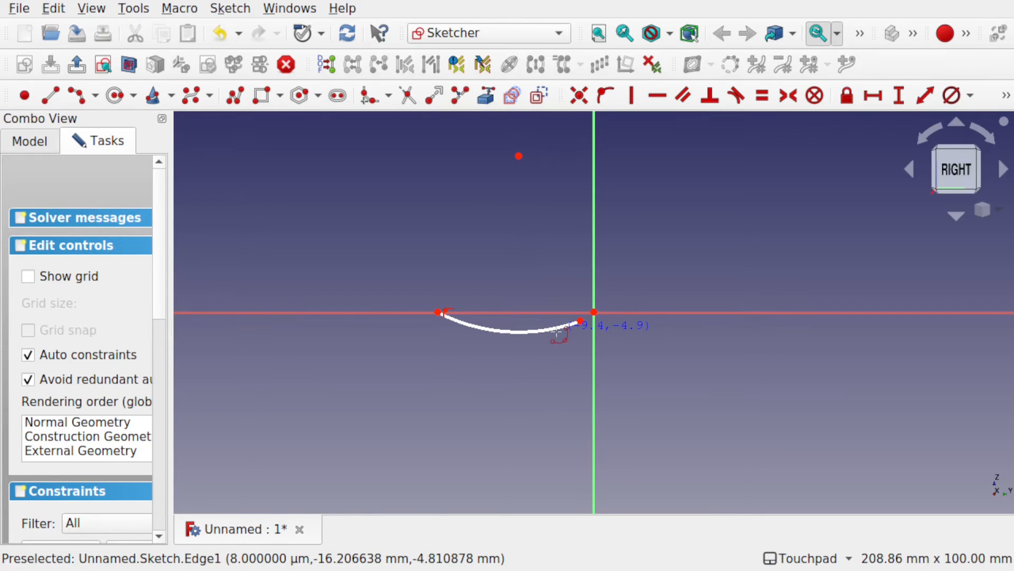
key("Escape")
Step: Apply a Coincident constraint between the arc's free end point and the sketch origin
left_click(580, 320)
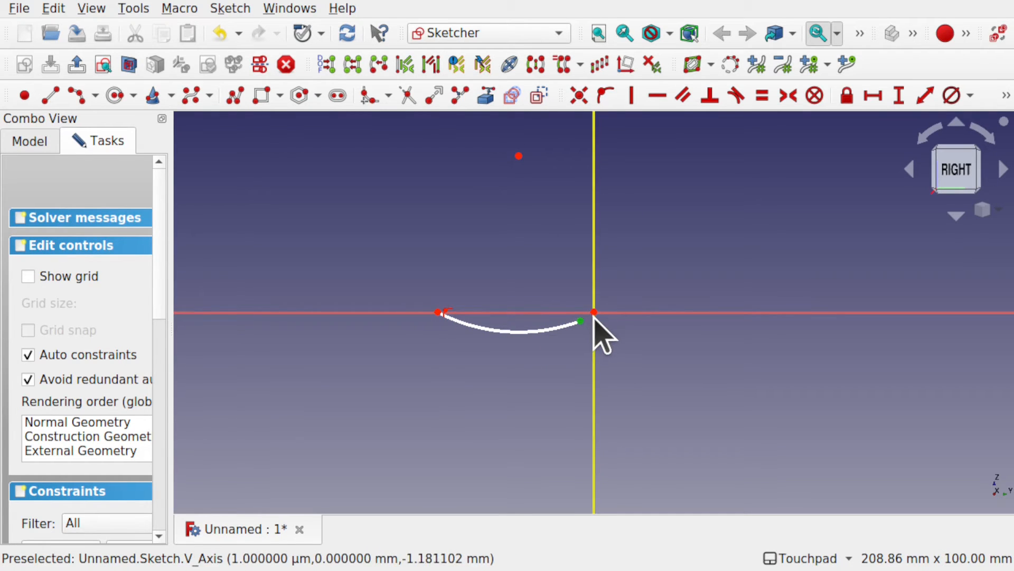
left_click(594, 312)
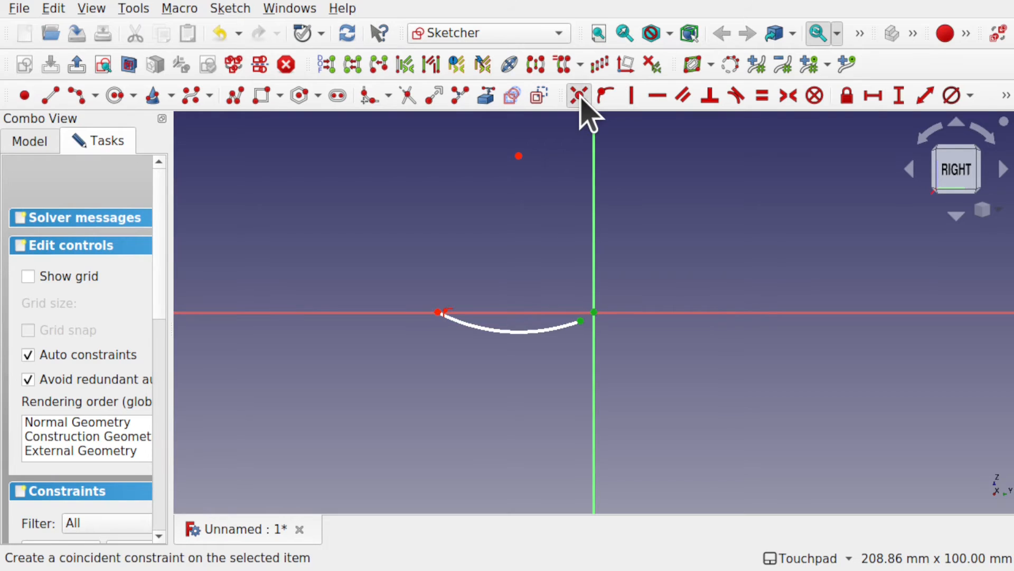
left_click(579, 96)
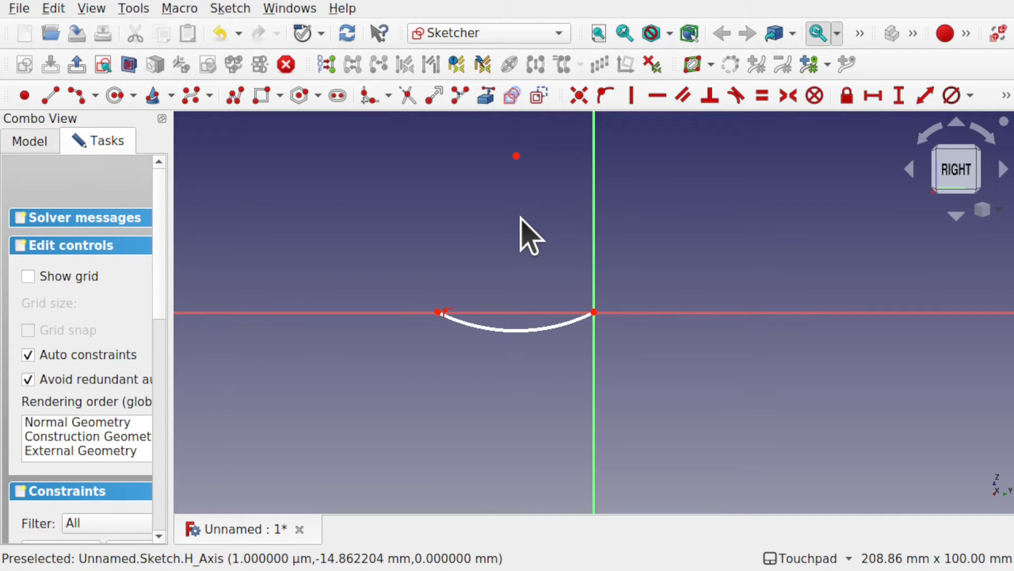
Step: Draw a B-spline with four control points from the origin, rising along the positive horizontal direction and flattening at its far end
left_click(191, 96)
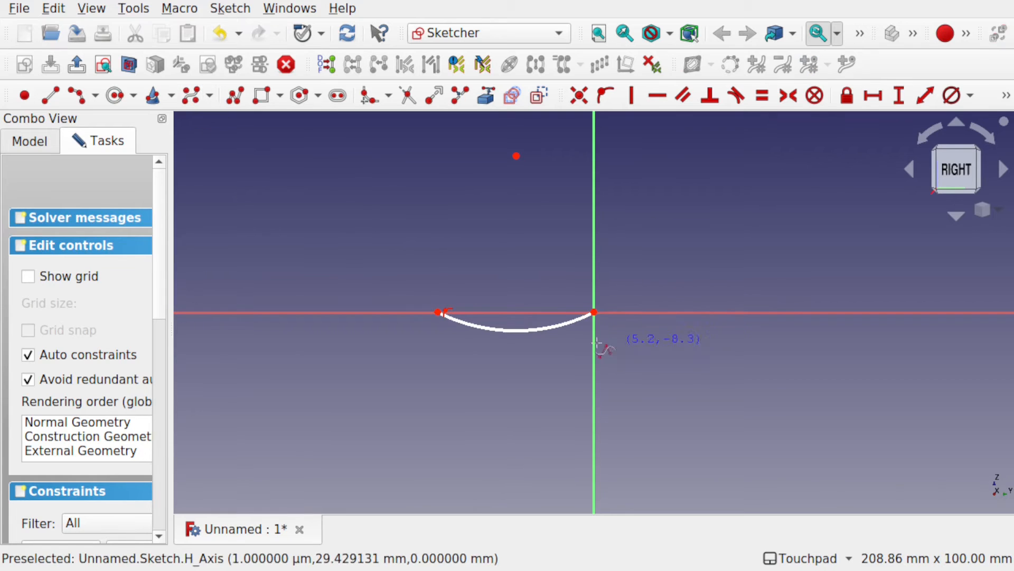
left_click(594, 312)
left_click(708, 233)
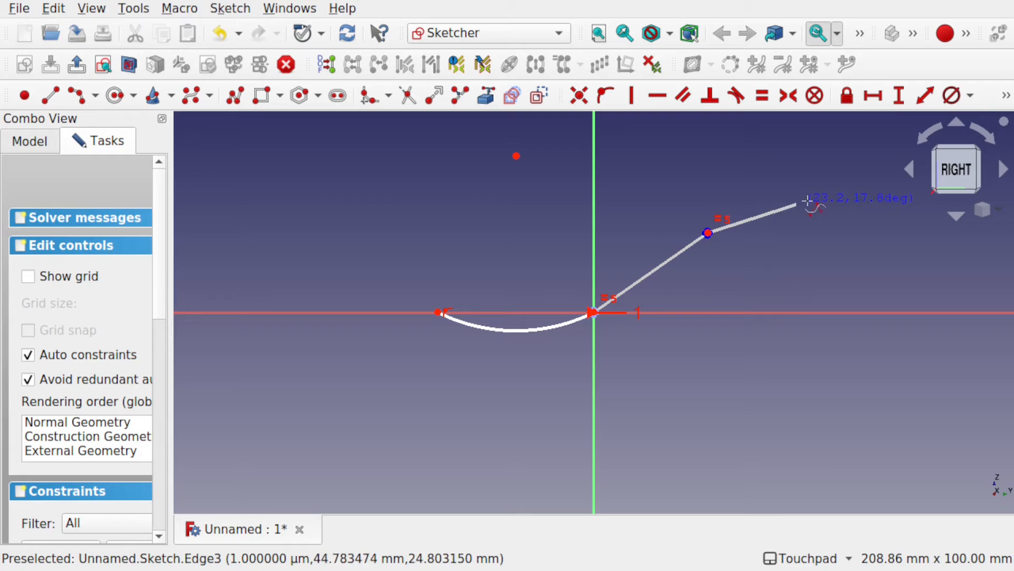
left_click(851, 195)
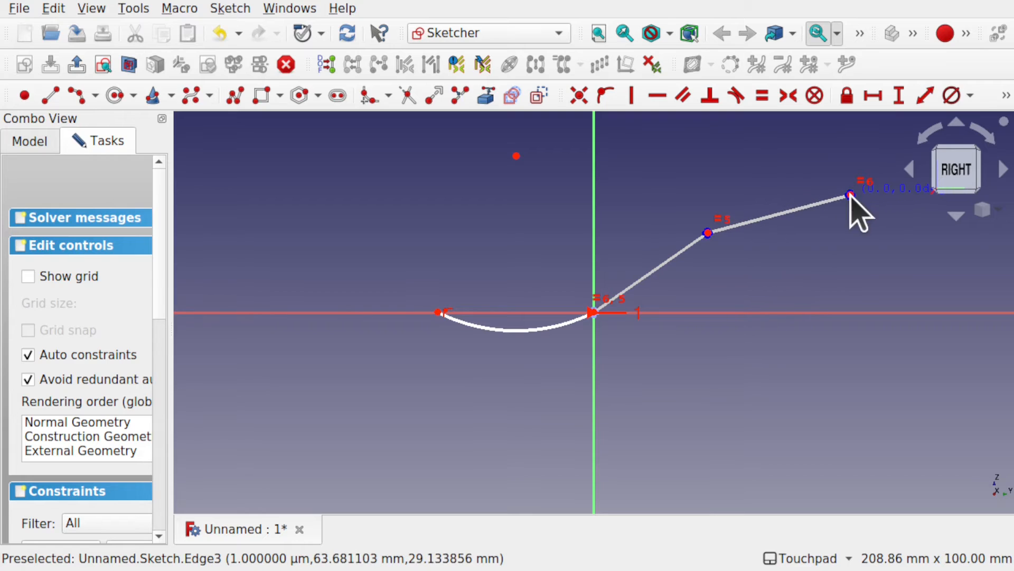
left_click(902, 200)
right_click(902, 200)
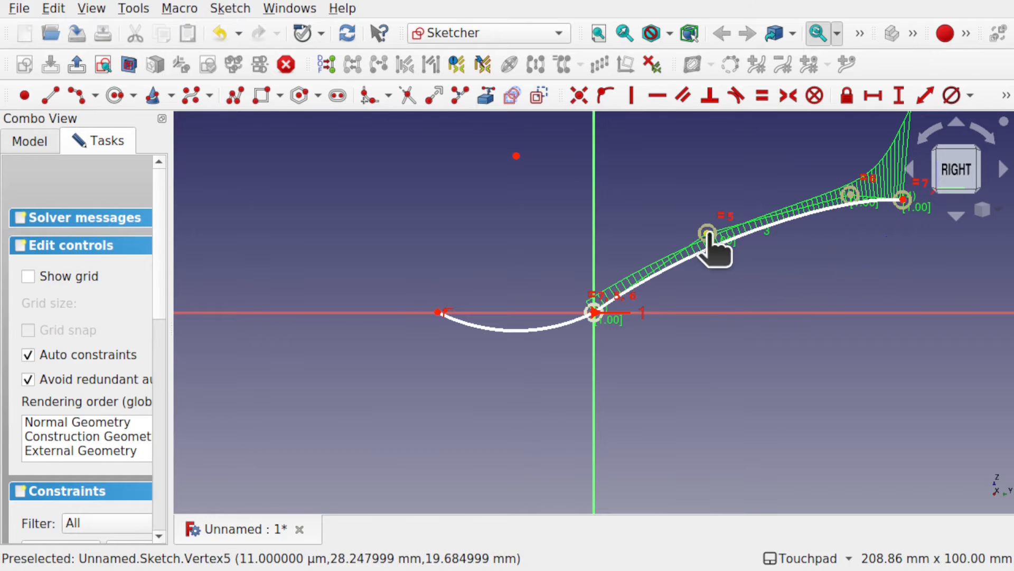
Step: Move the B-spline's two middle control points toward the origin and lower the first of them so the curve continues the arc's direction
left_click_drag(708, 233, 668, 235)
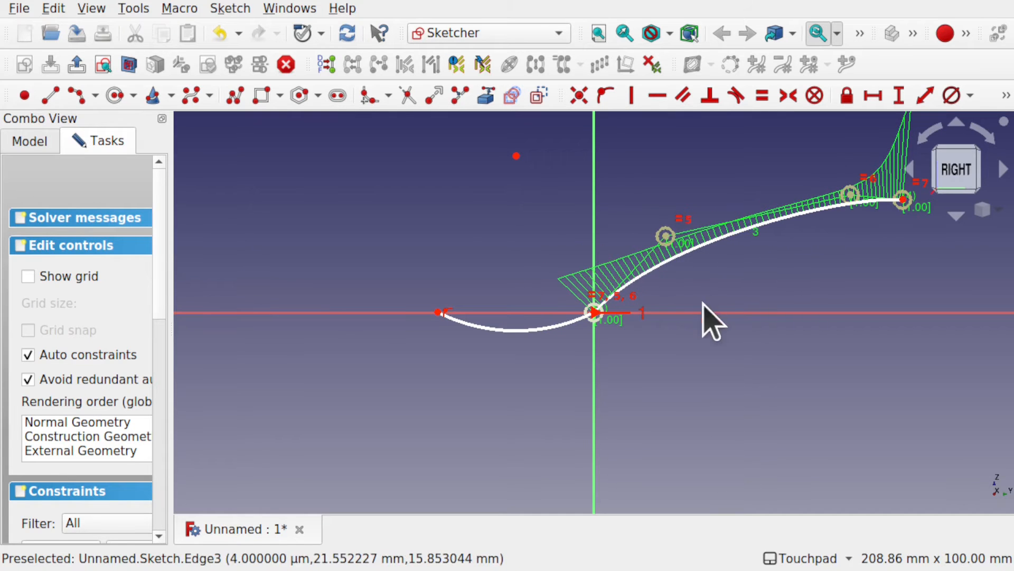
left_click_drag(848, 195, 815, 200)
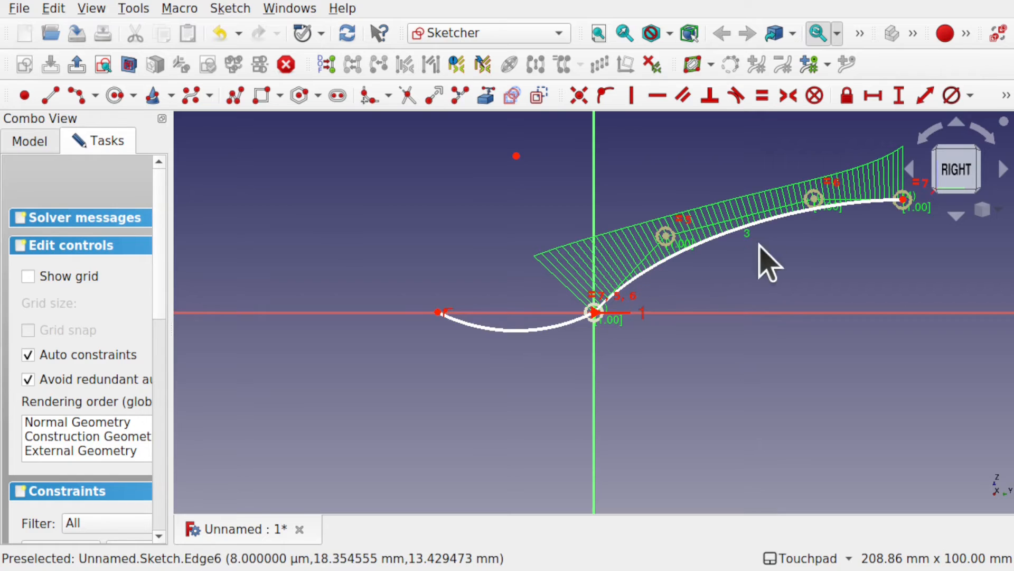
scroll(587, 318, "up", 5)
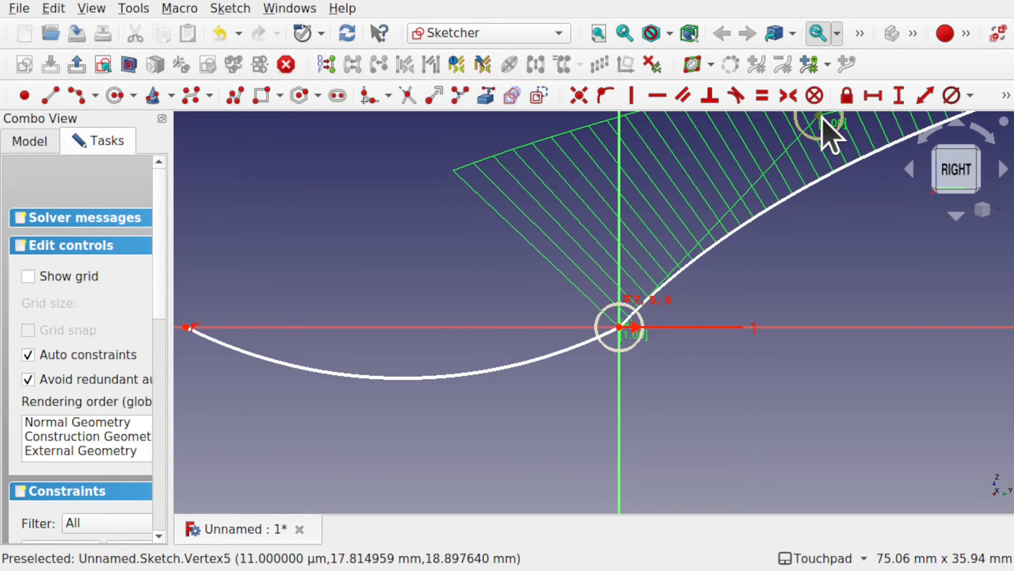
left_click_drag(822, 117, 805, 218)
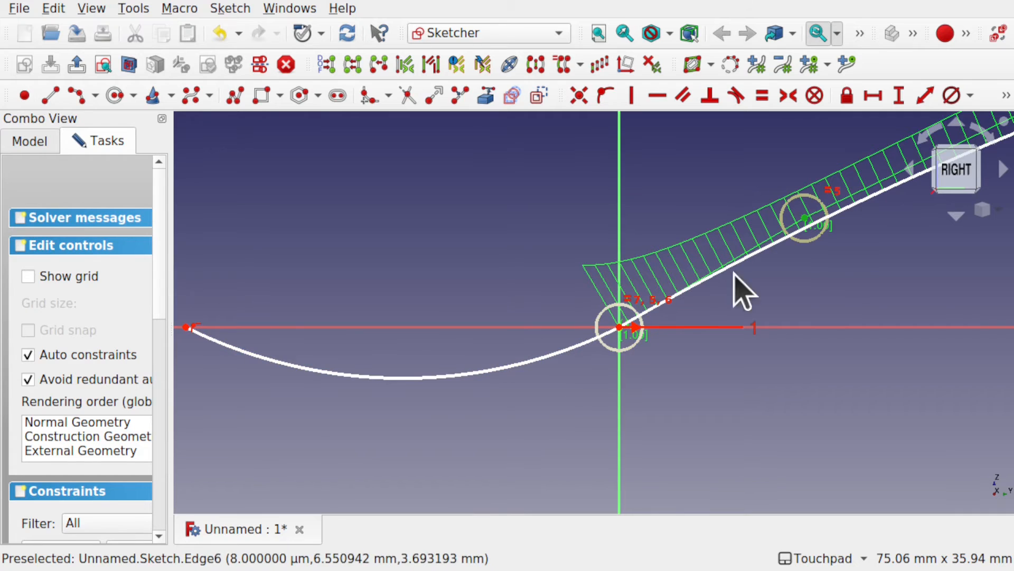
scroll(786, 265, "down", 8)
scroll(785, 264, "up", 1)
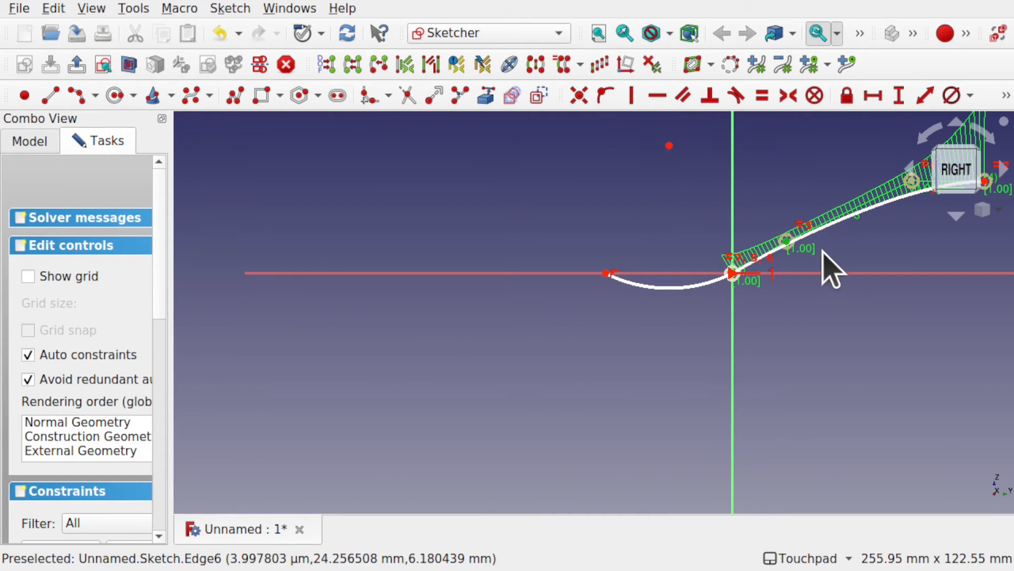
Step: Move the B-spline's third control point back toward the origin and down, and pull its far end point slightly inward
middle_click_drag(823, 251, 692, 307, "shift")
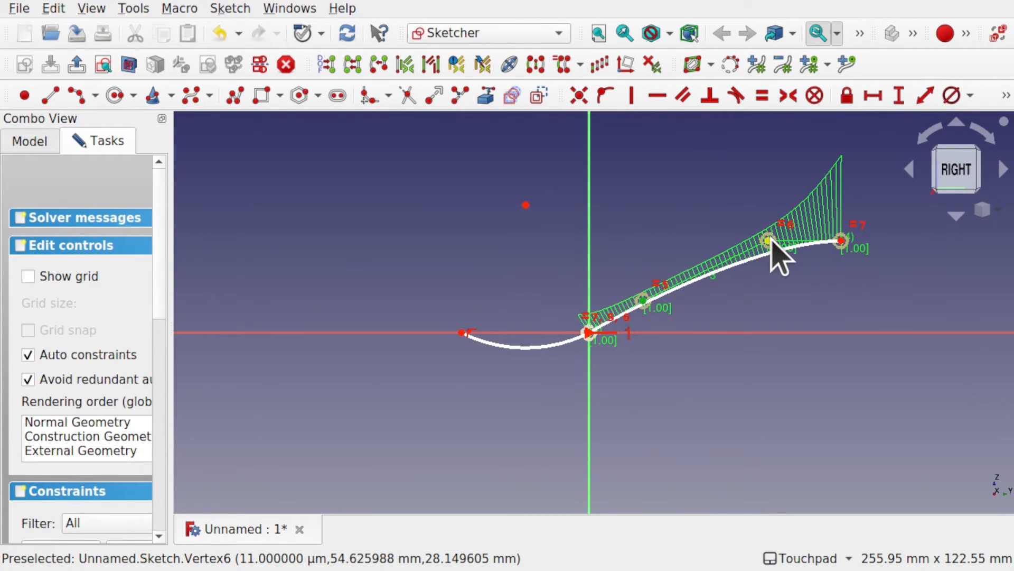
left_click_drag(771, 239, 703, 258)
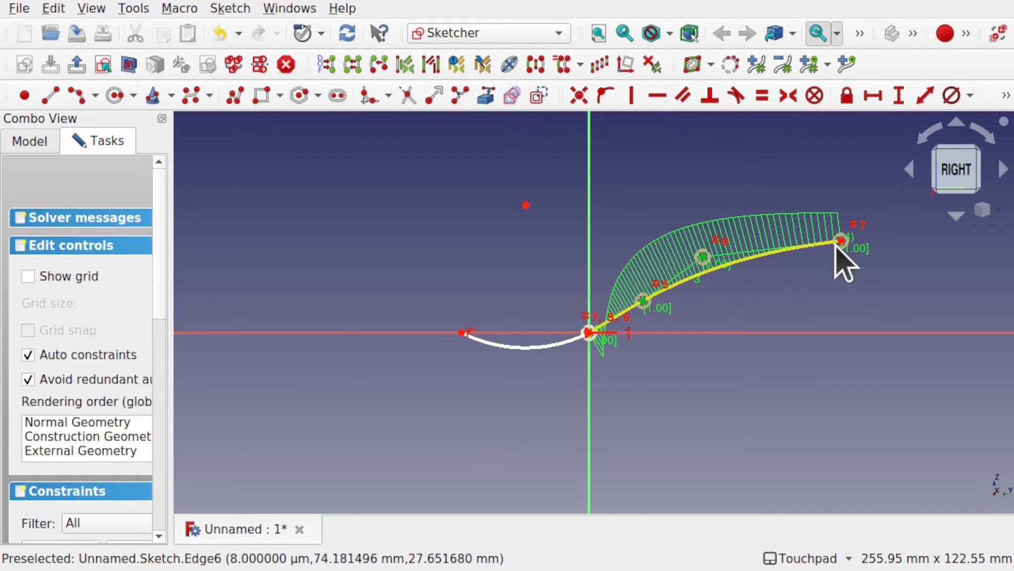
left_click_drag(841, 242, 817, 247)
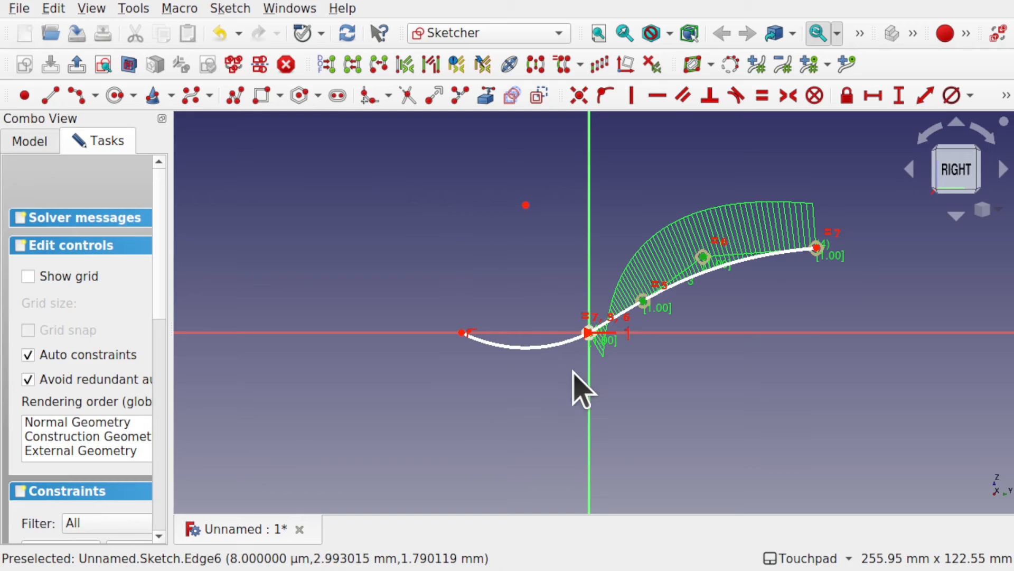
Step: Copy the whole arc and B-spline profile to a position about 2.6 mm above the original
mouse_move(401, 142)
left_mouse_down()
mouse_move(668, 256)
mouse_move(879, 390)
mouse_move(872, 387)
left_mouse_up()
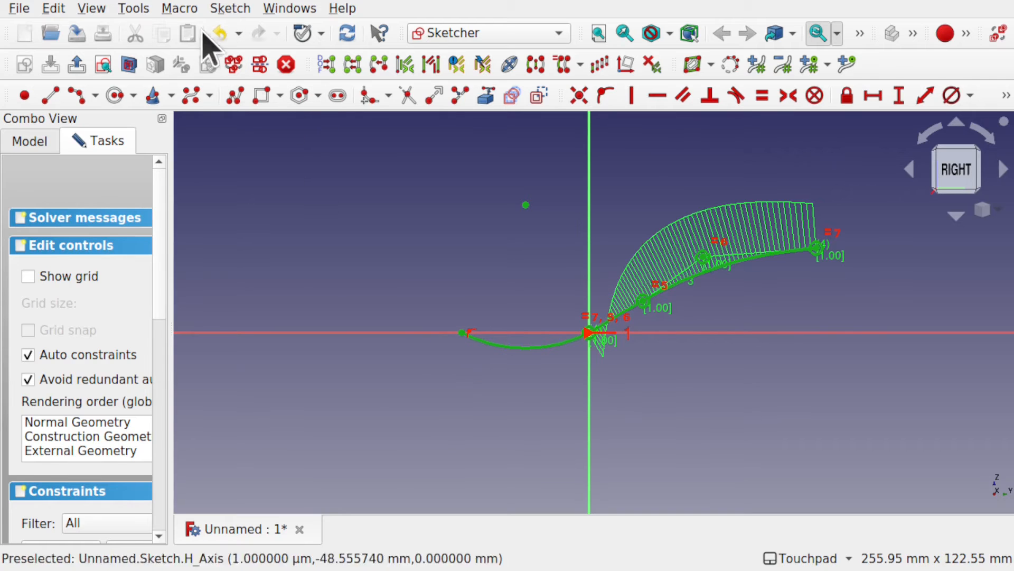
left_click(230, 8)
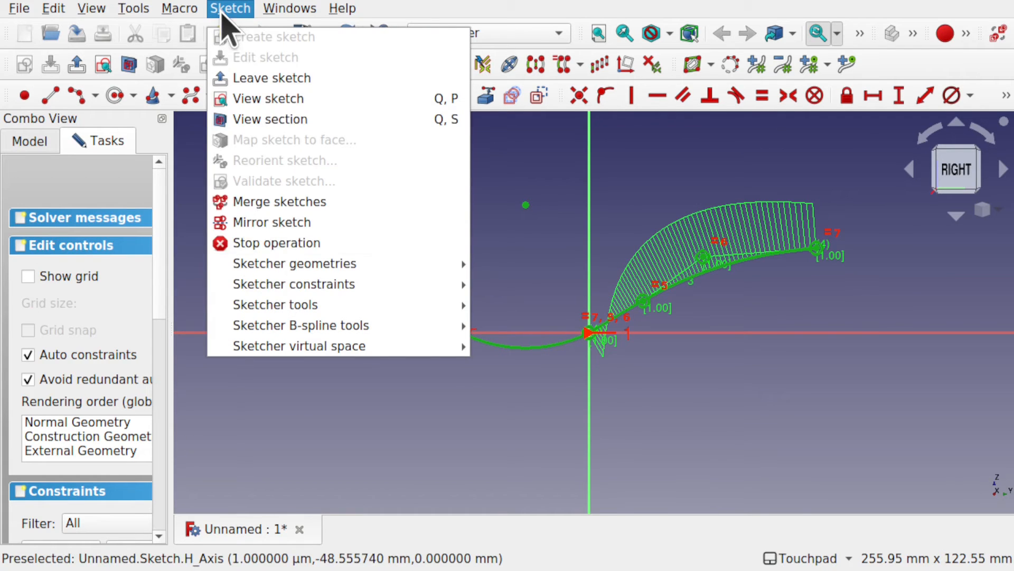
mouse_move(360, 310)
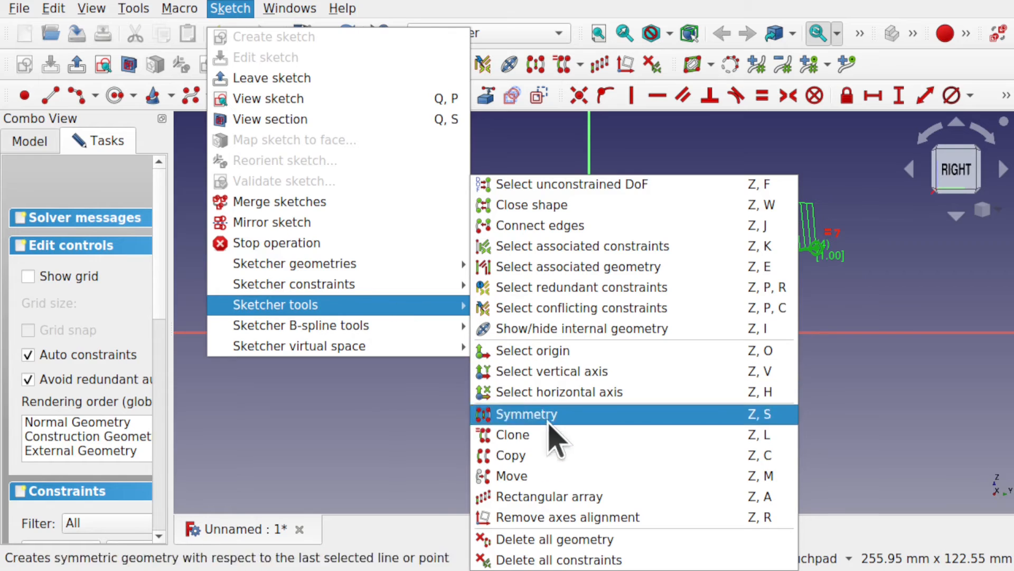
left_click(541, 460)
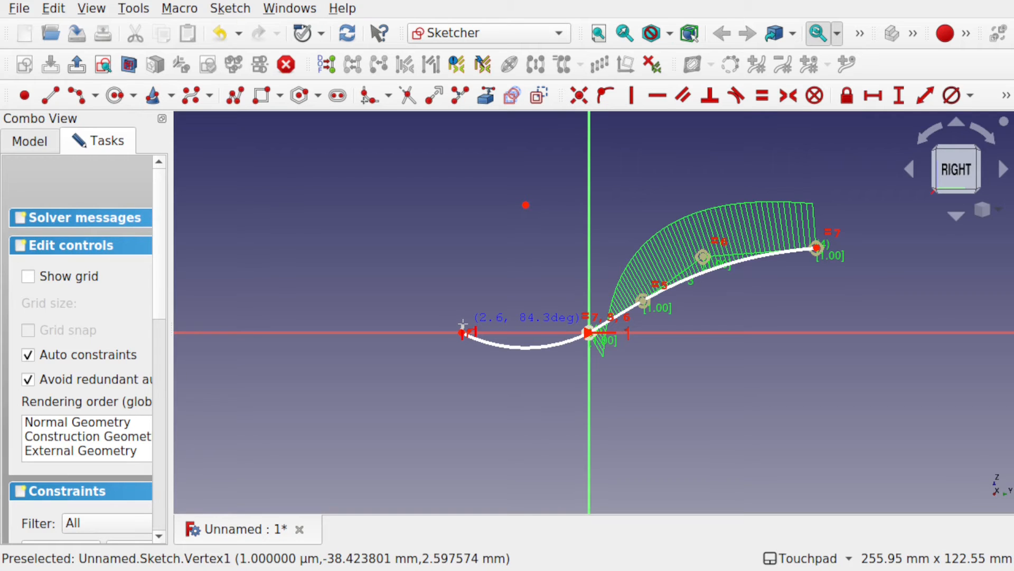
left_click(463, 325)
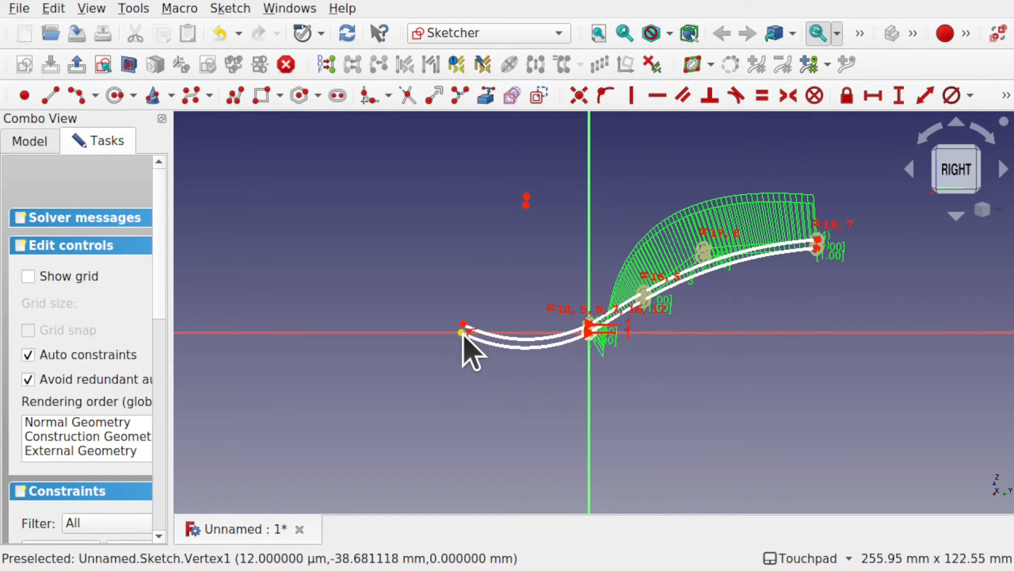
Step: Draw an outward-bulging arc by end points and rim point, joining the free ends of the two arcs on the negative horizontal side
scroll(464, 335, "up", 5)
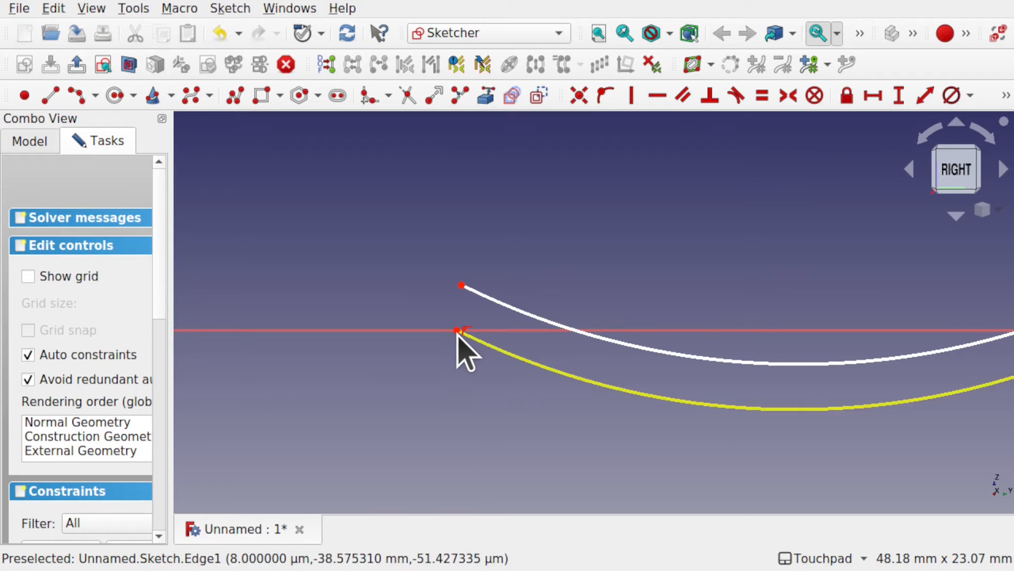
left_click(459, 330)
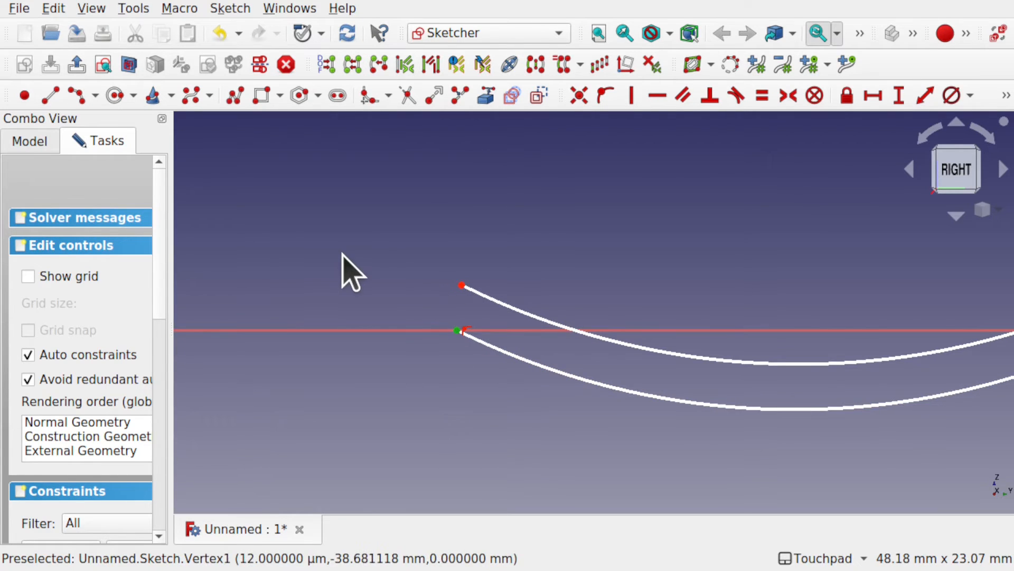
left_click(80, 101)
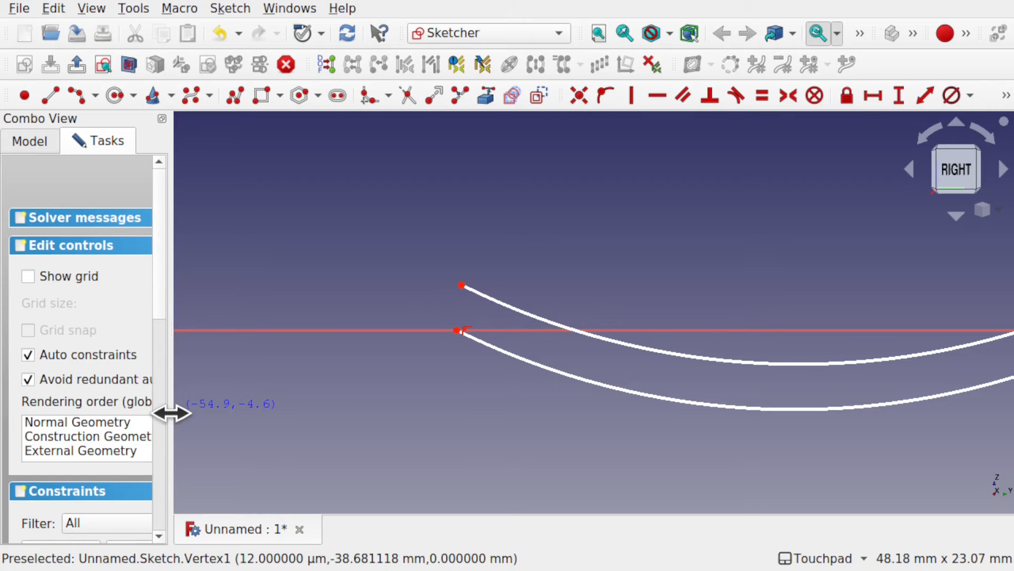
left_click_drag(170, 413, 256, 411)
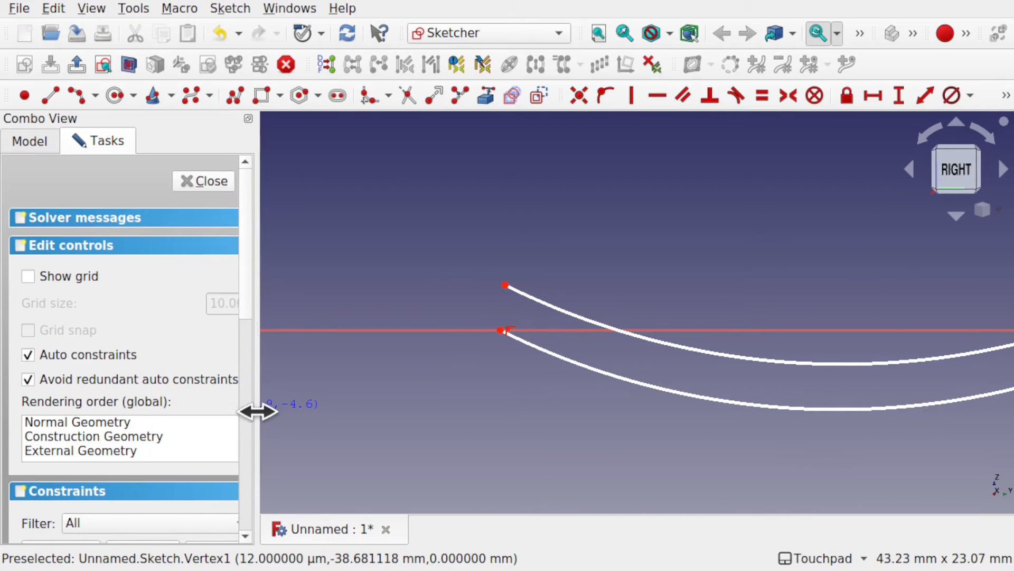
left_click(500, 330)
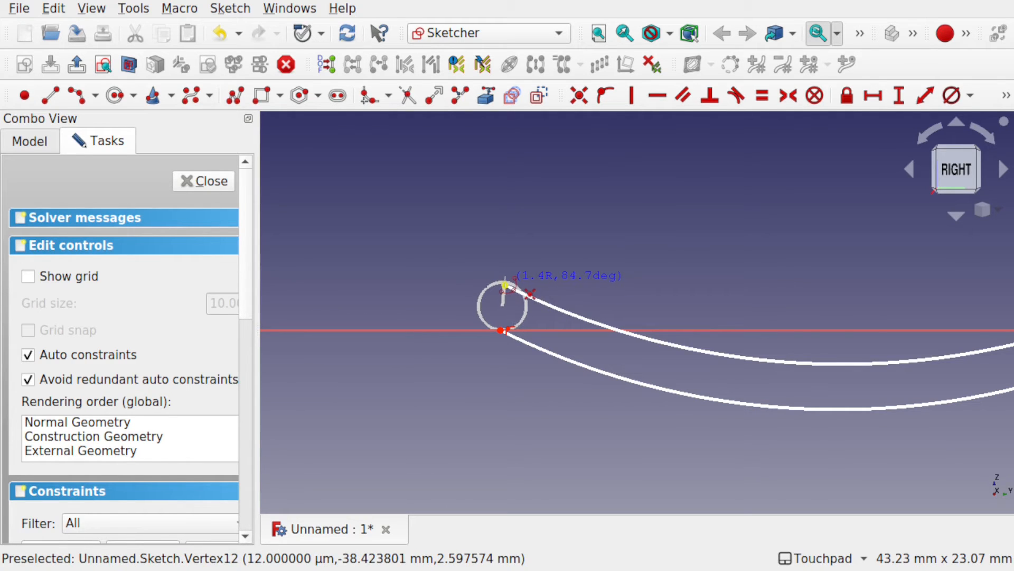
left_click(505, 286)
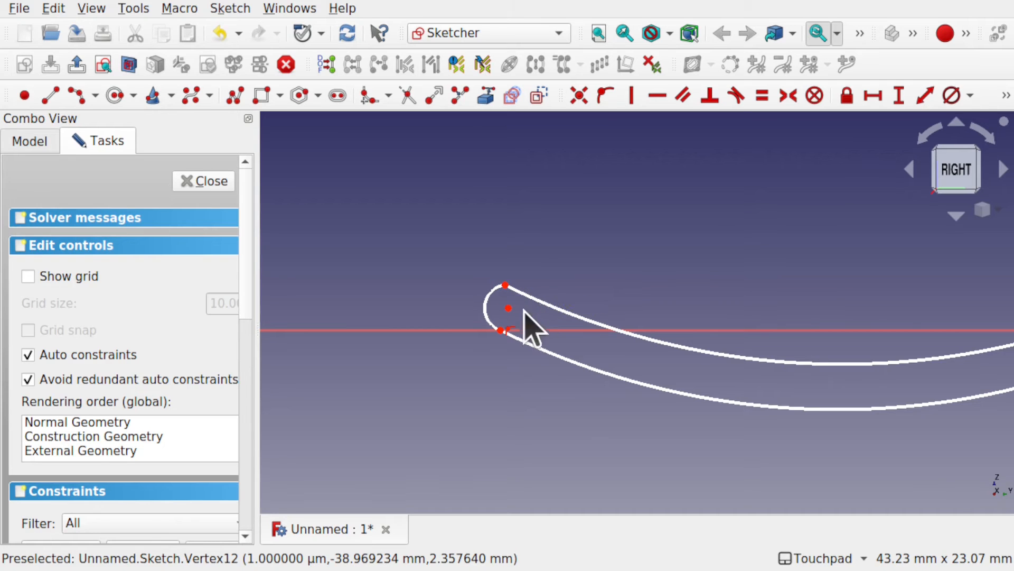
Step: Make the small end arc tangent to both the upper and lower profile arcs, accepting the constraint substitutions
left_click(538, 302)
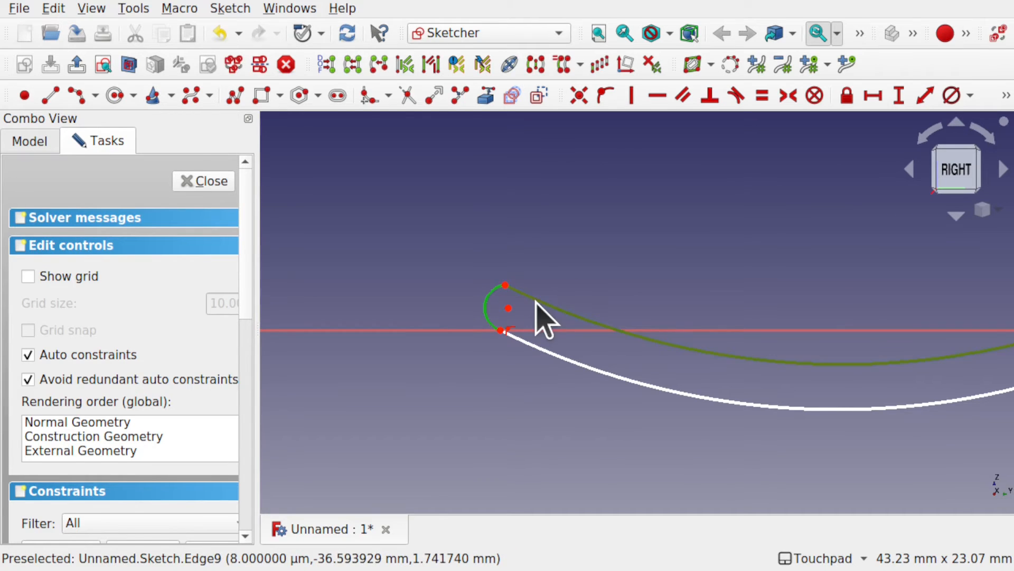
left_click(736, 96)
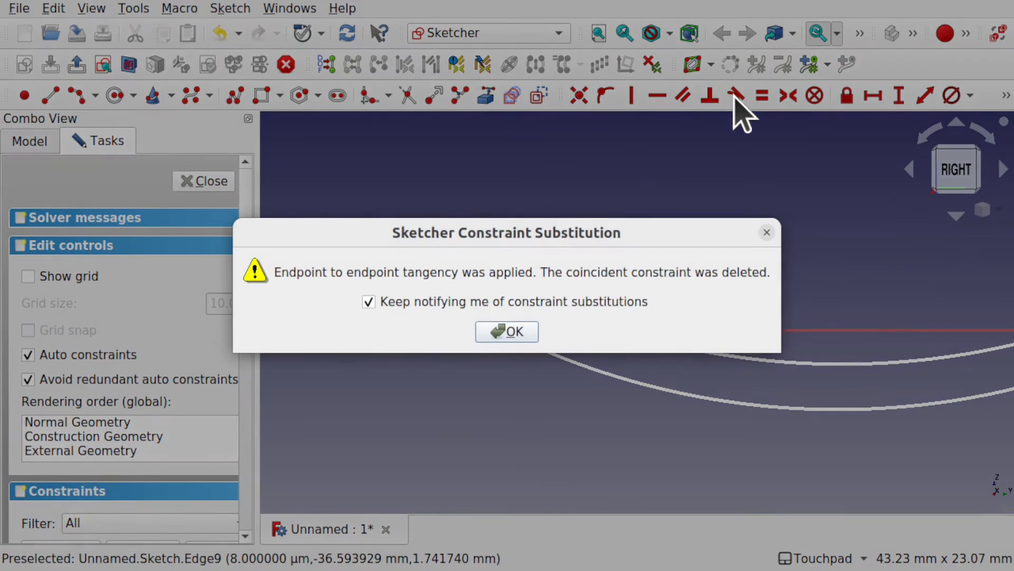
left_click(498, 331)
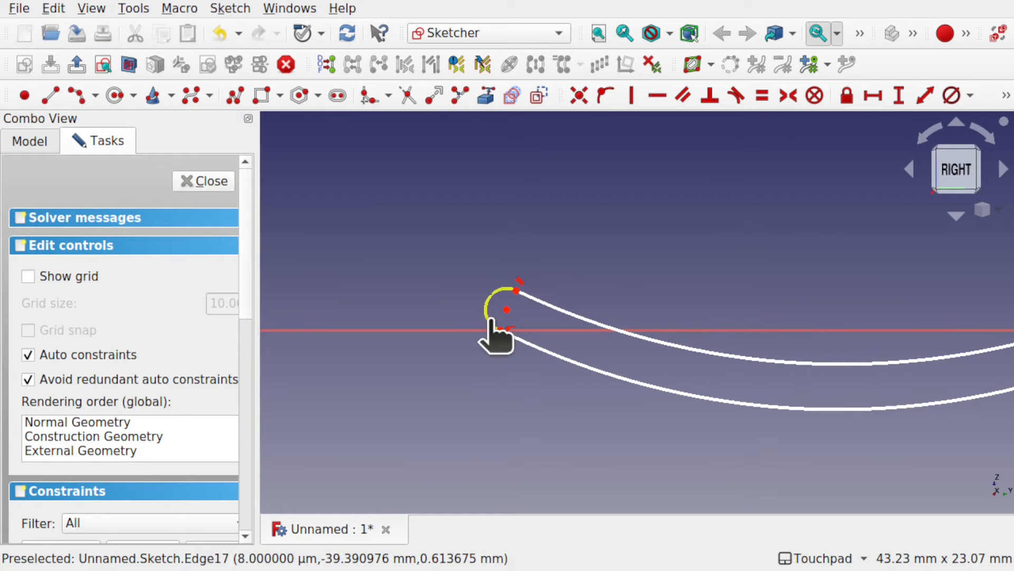
left_click(490, 320)
left_click(539, 352)
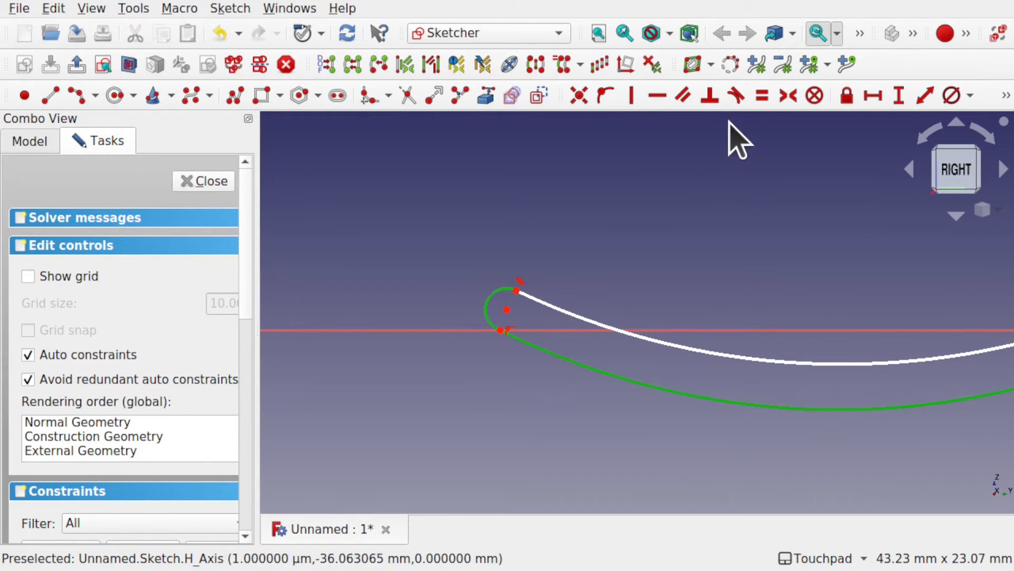
left_click(736, 97)
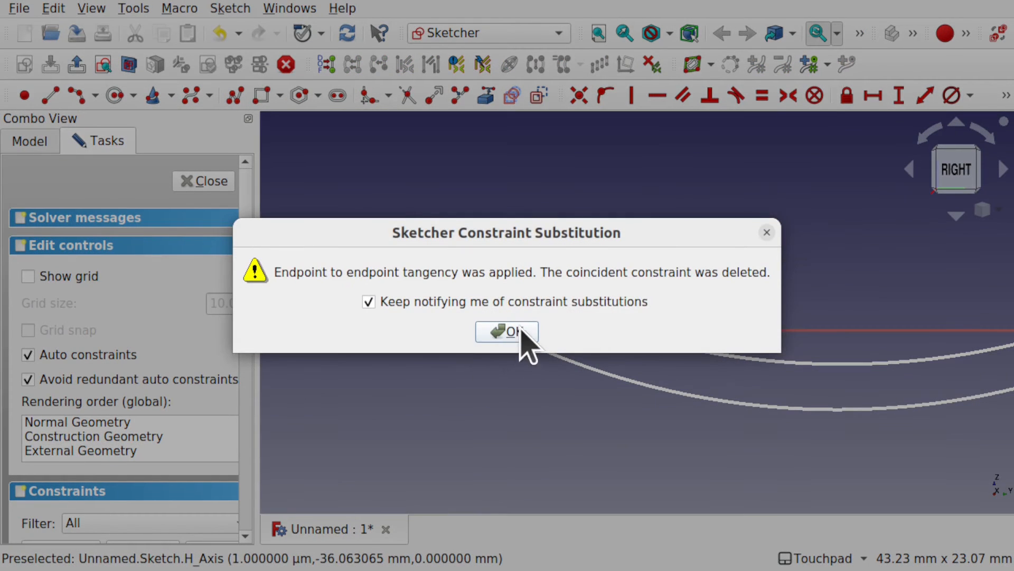
left_click(521, 337)
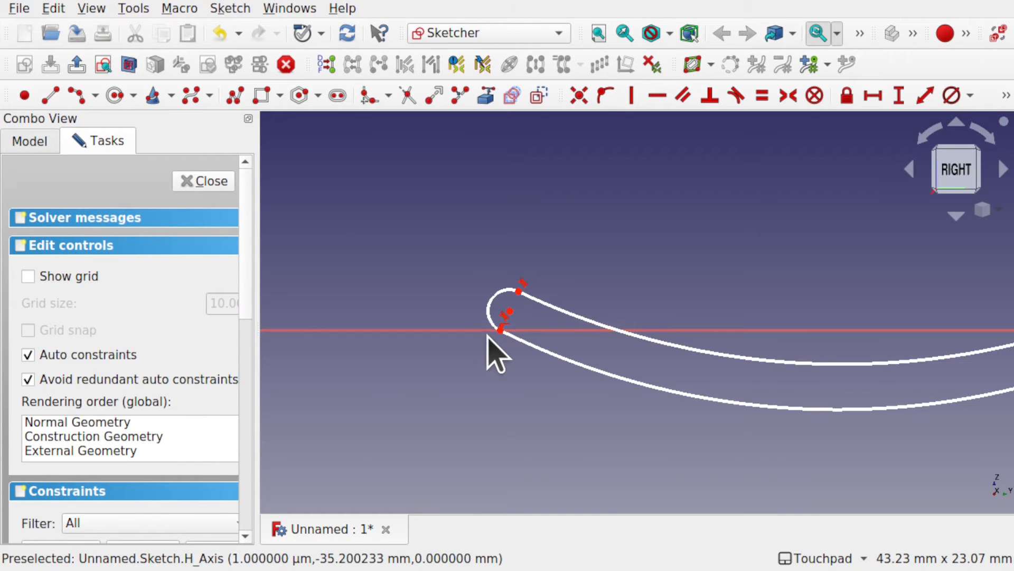
Step: Constrain the distance between the small end arc's two end points to 2.5 mm
left_click(501, 330)
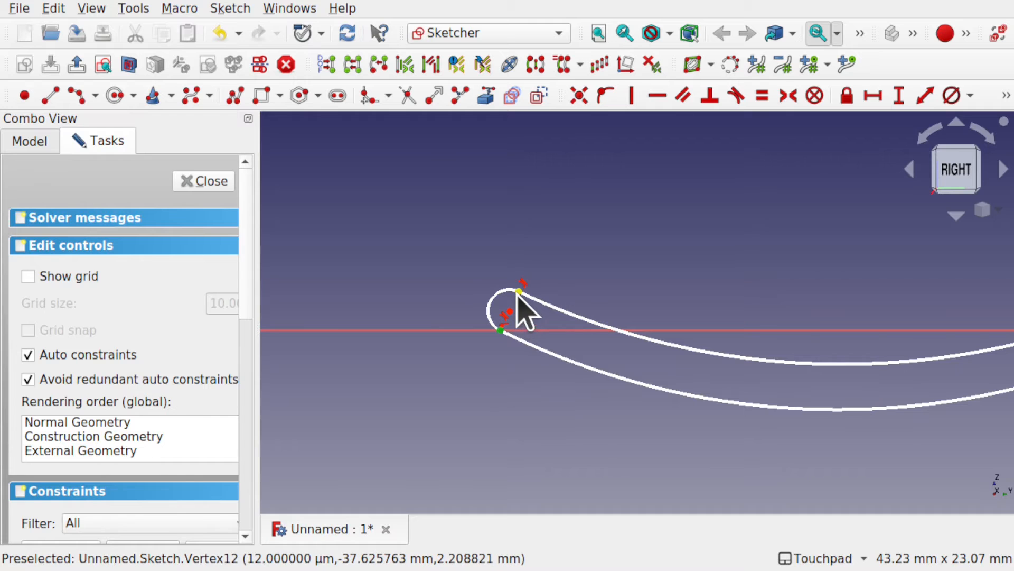
left_click(924, 96)
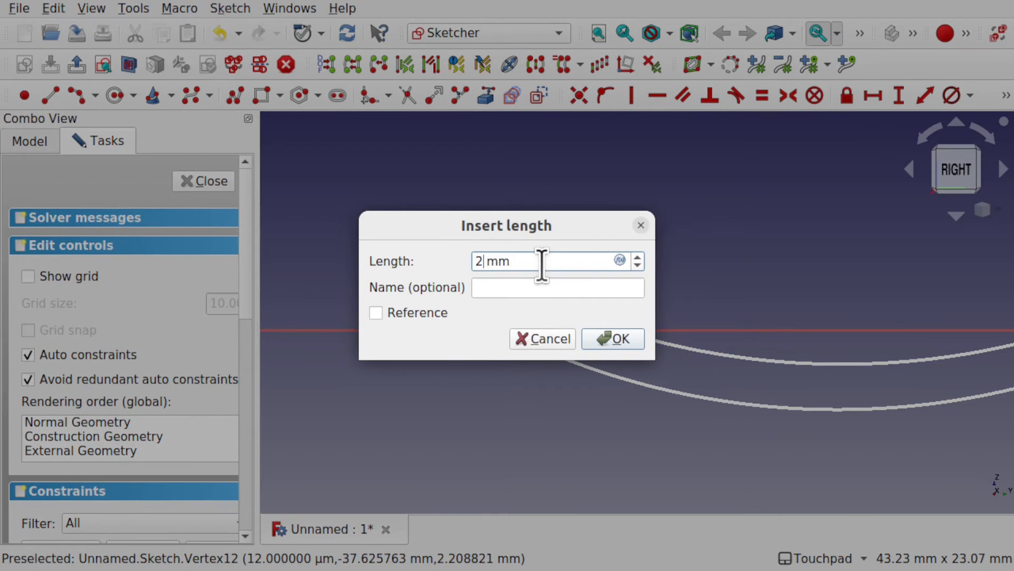
key("Return")
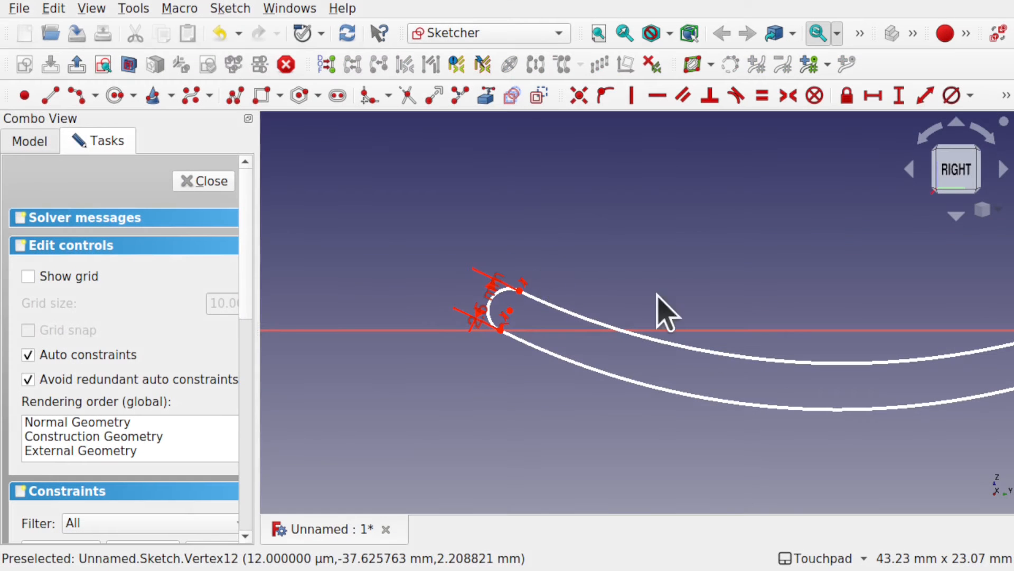
Step: Constrain the vertical distance between the origin and the upper B-spline's start point to 2.5 mm
scroll(708, 363, "down", 2)
middle_click_drag(852, 340, 586, 449, "shift")
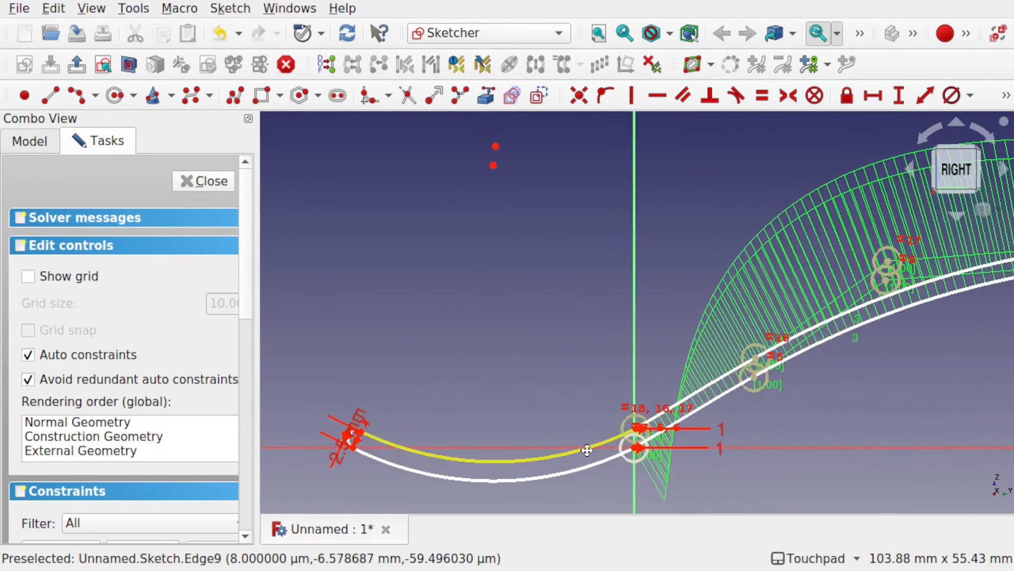
scroll(627, 444, "up", 4)
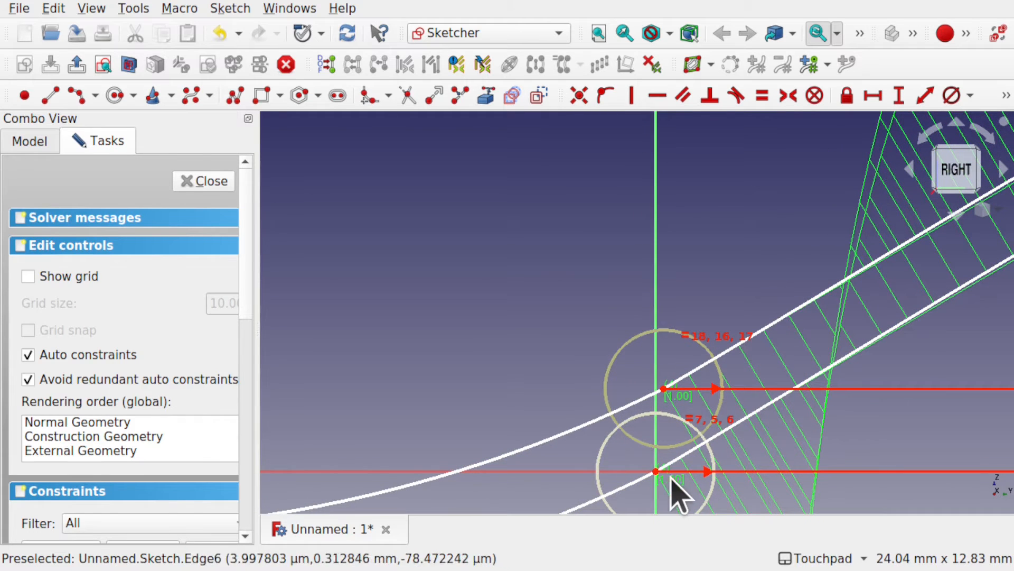
left_click(655, 471)
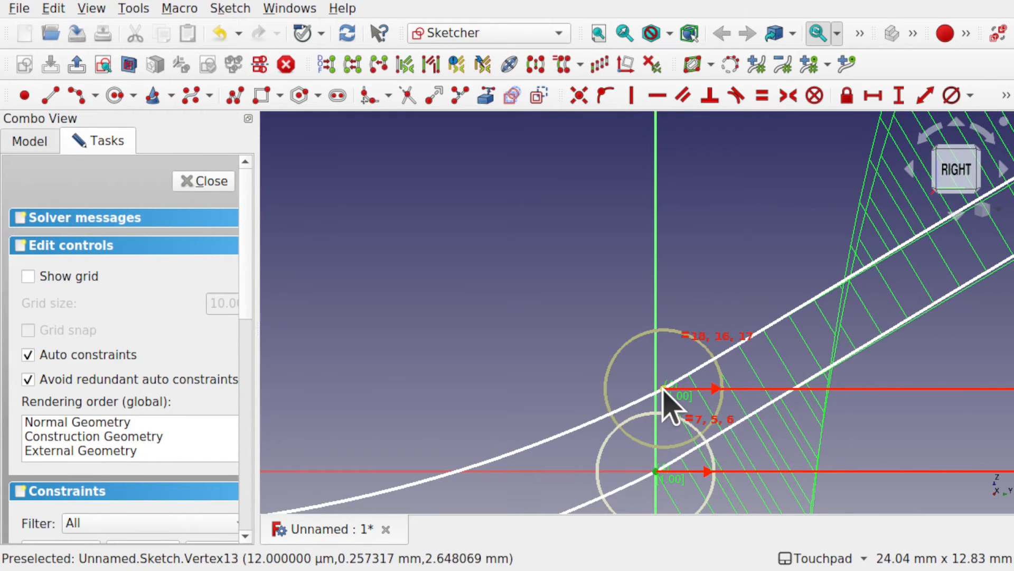
left_click(663, 388)
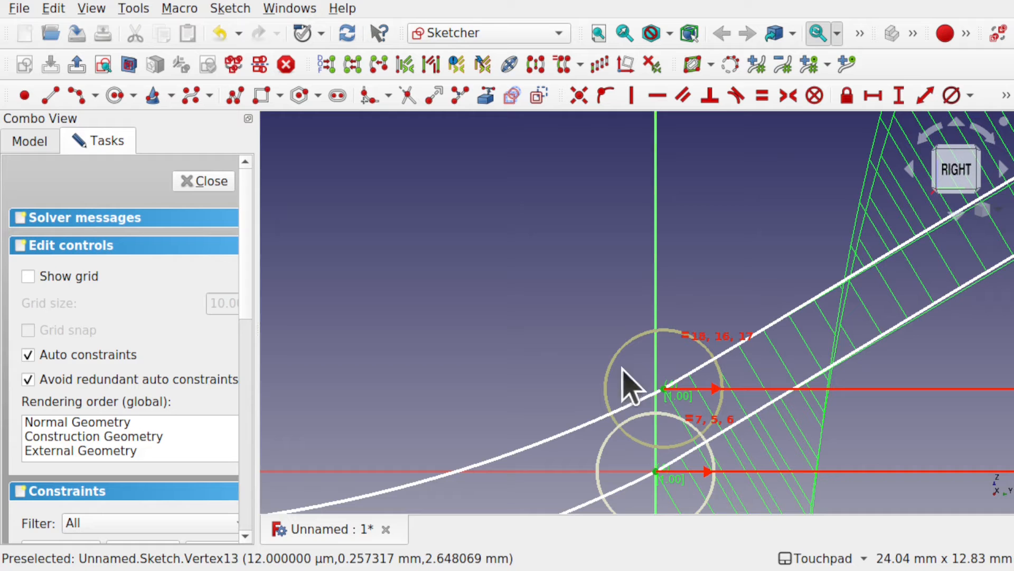
left_click(900, 99)
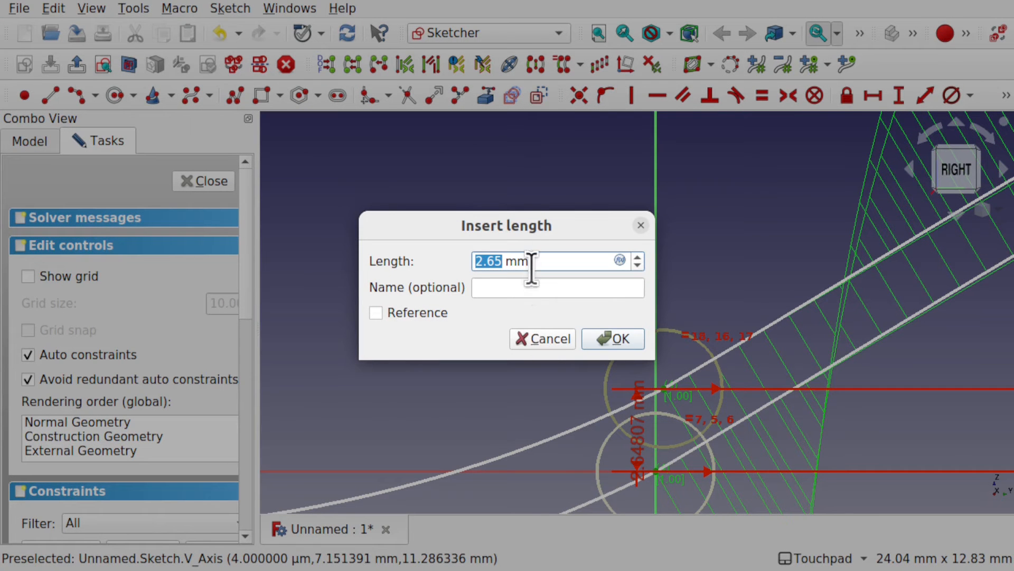
type("2.5")
key("Return")
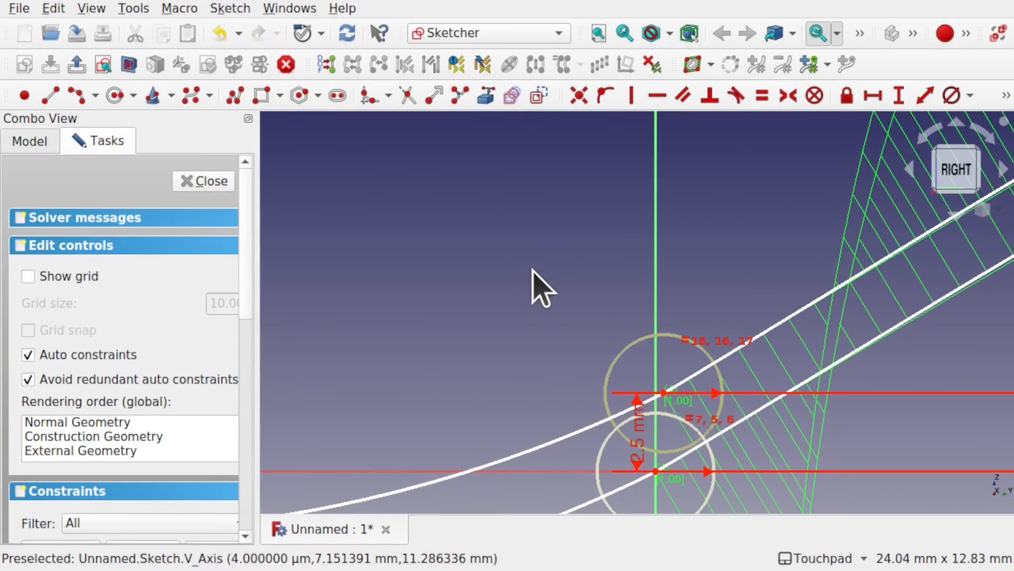
Step: Draw an outward-bulging arc by end points and rim point, joining the far ends of the two B-splines
scroll(671, 406, "down", 2)
scroll(666, 388, "down", 6)
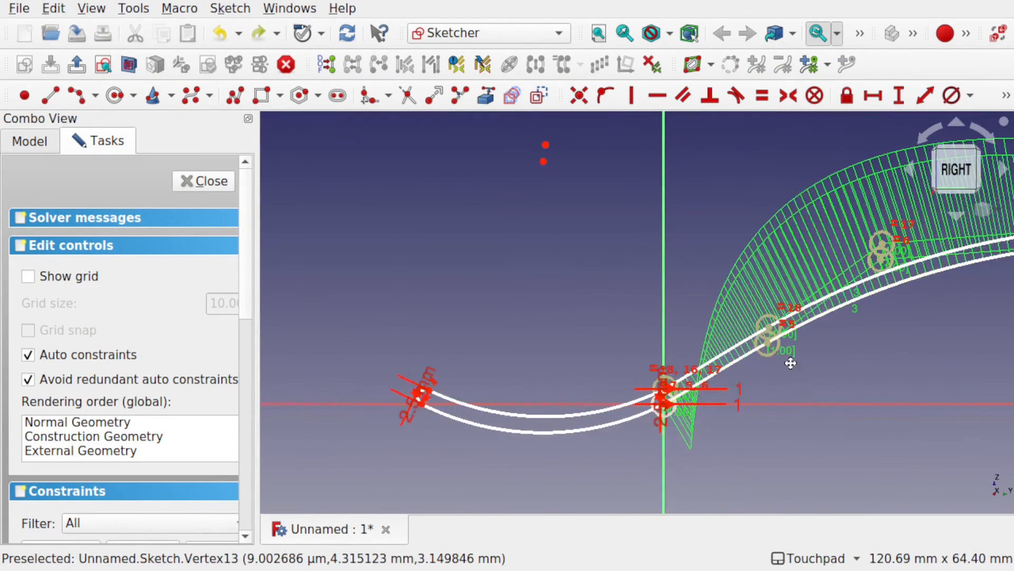
middle_click_drag(791, 361, 474, 450, "shift")
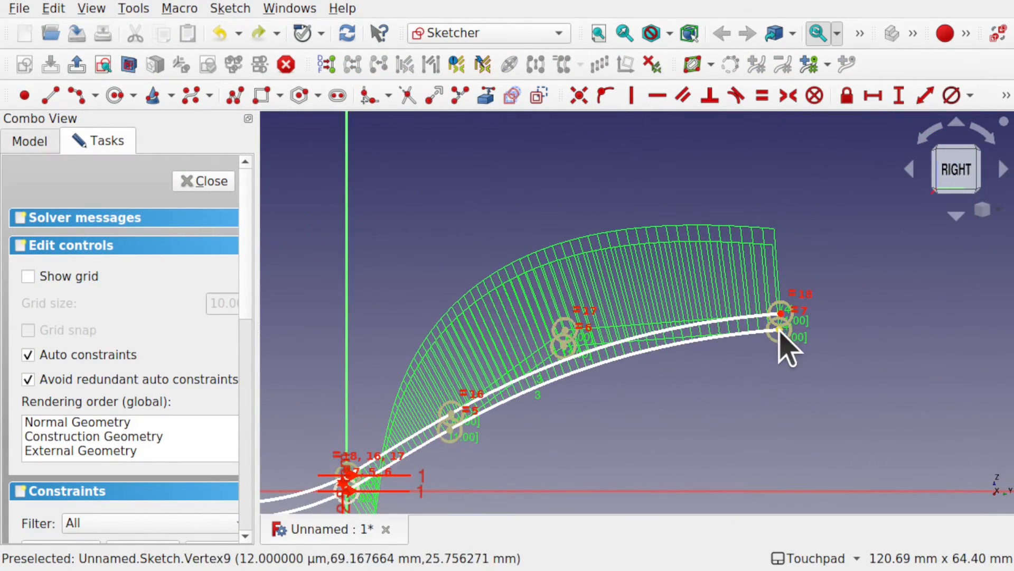
scroll(787, 343, "up", 7)
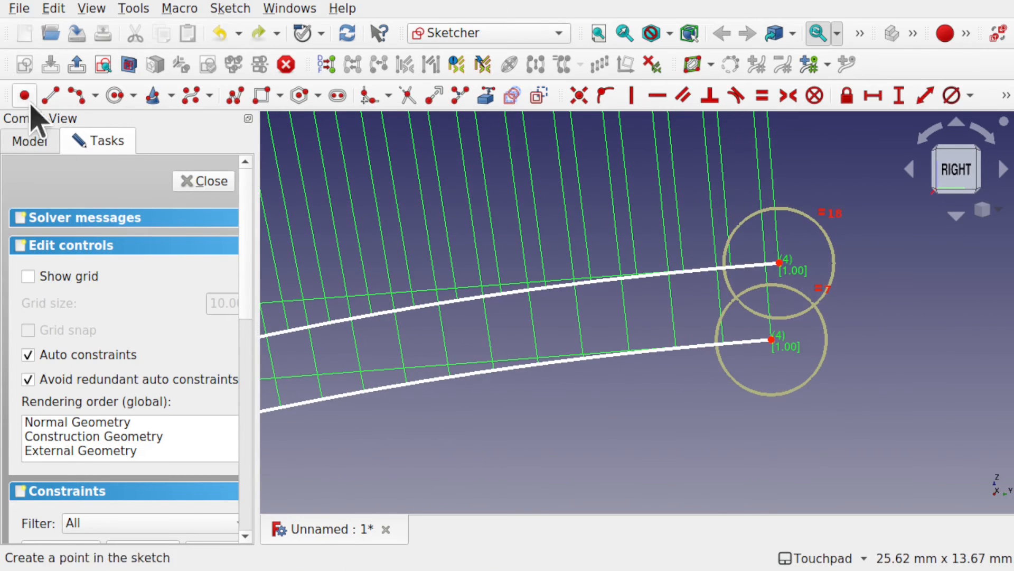
left_click(76, 95)
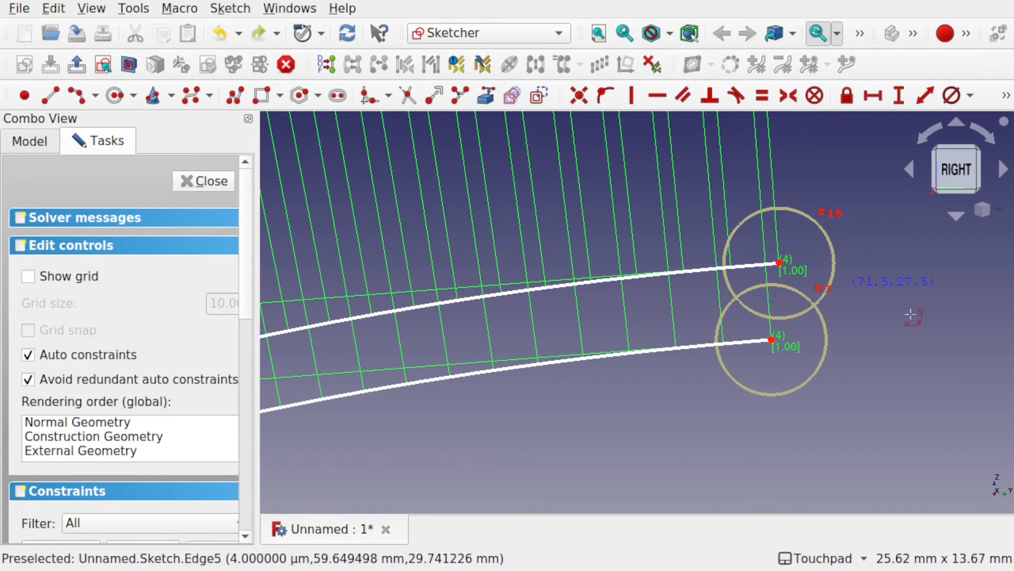
left_click(771, 339)
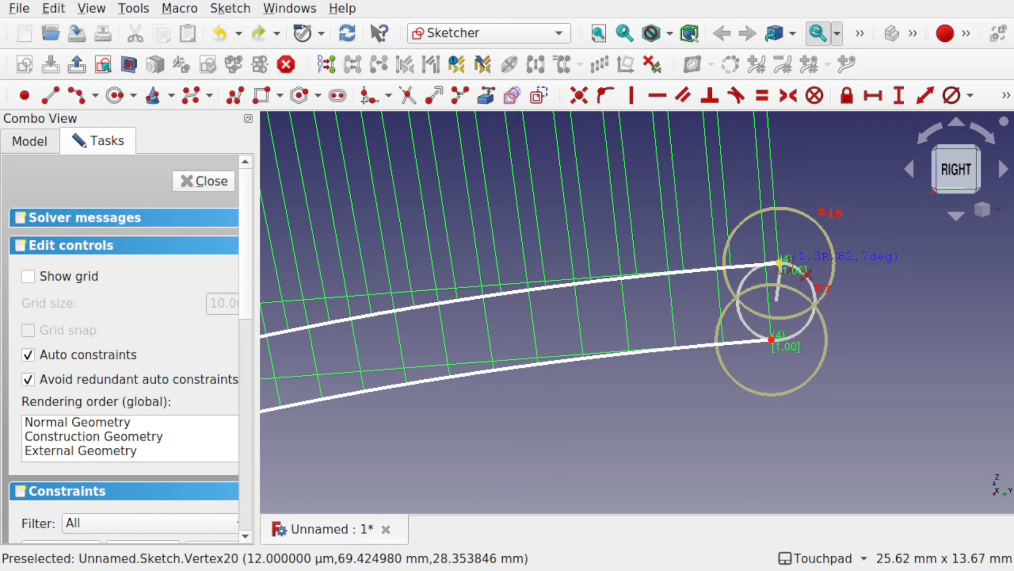
left_click(779, 262)
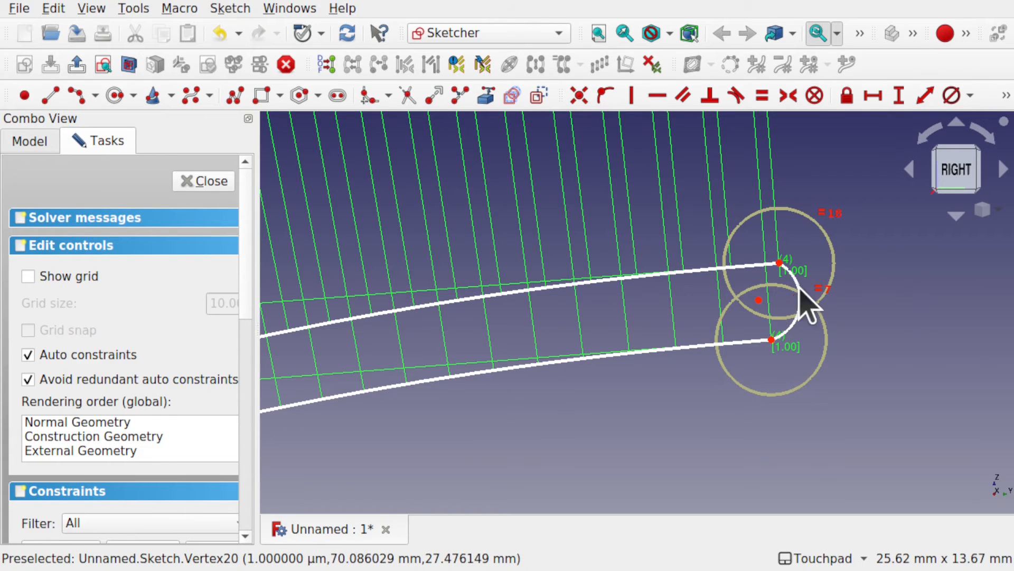
Step: Clear the selection and move the upper B-spline's far end point slightly inward, toward the lower spline's end
left_click(764, 266)
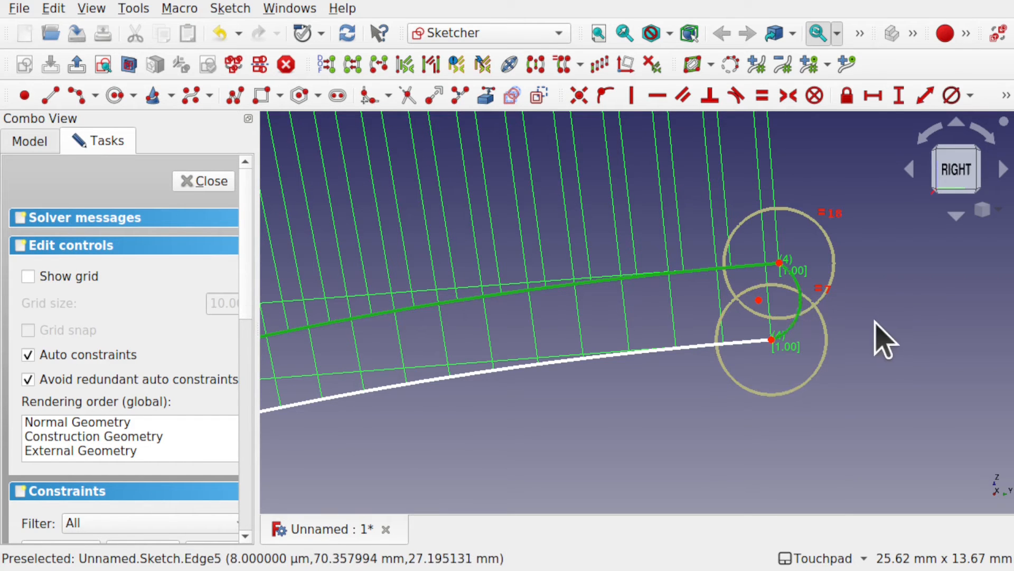
left_click(881, 340)
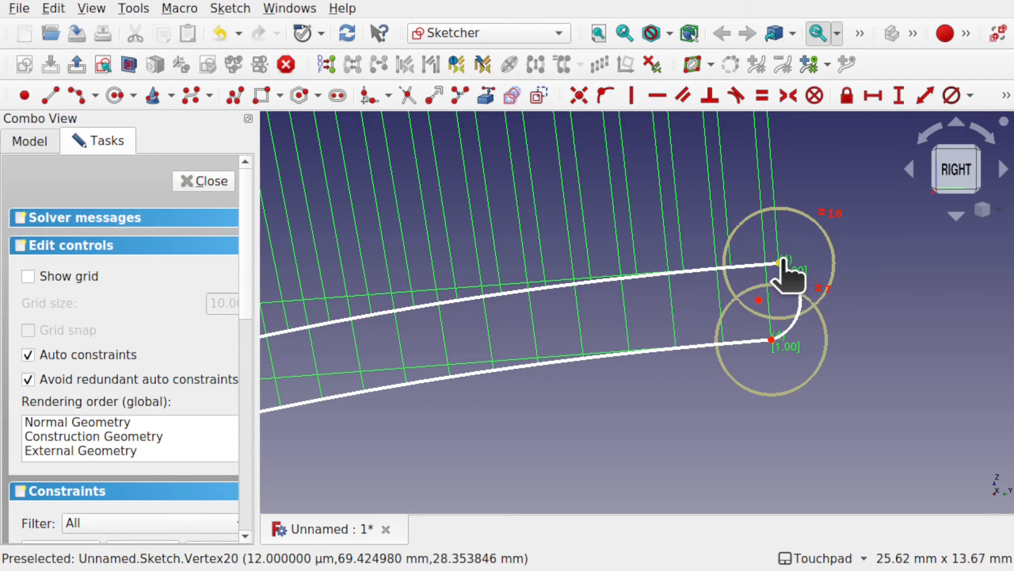
left_click_drag(782, 258, 763, 264)
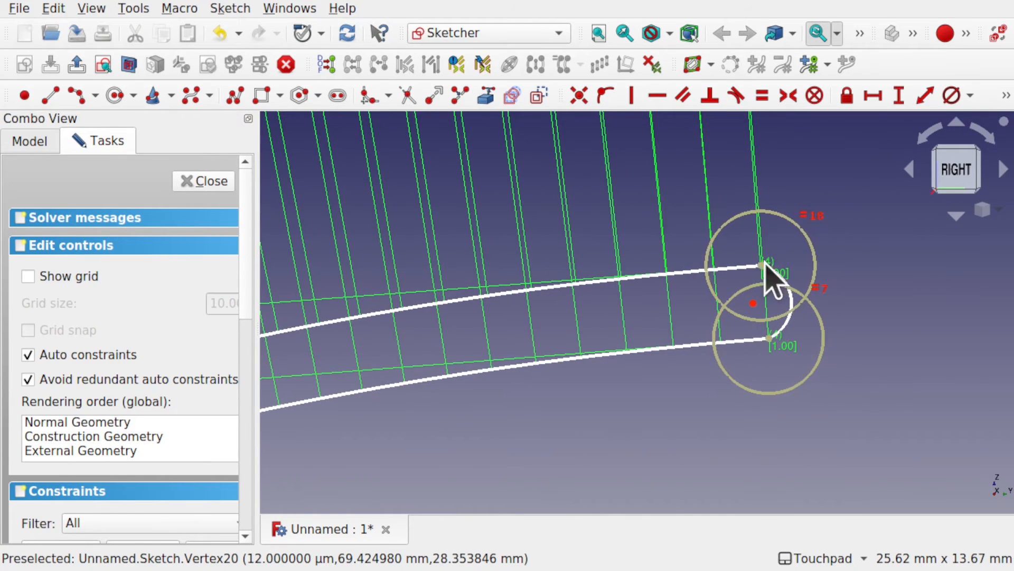
Step: Constrain the two B-splines' far end points to a 2.5 mm vertical distance and align them vertically
left_click(769, 338)
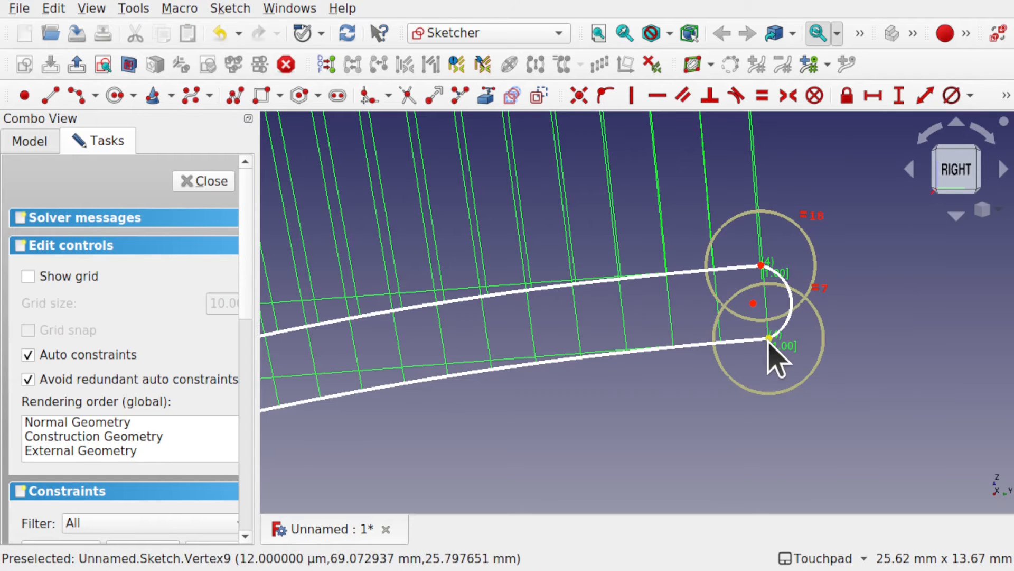
left_click(761, 263)
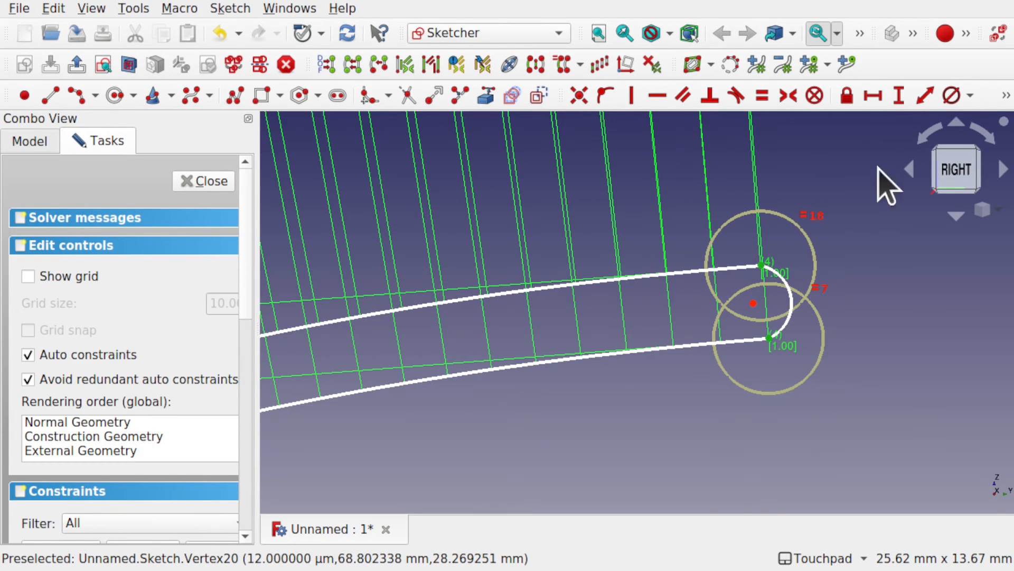
left_click(898, 96)
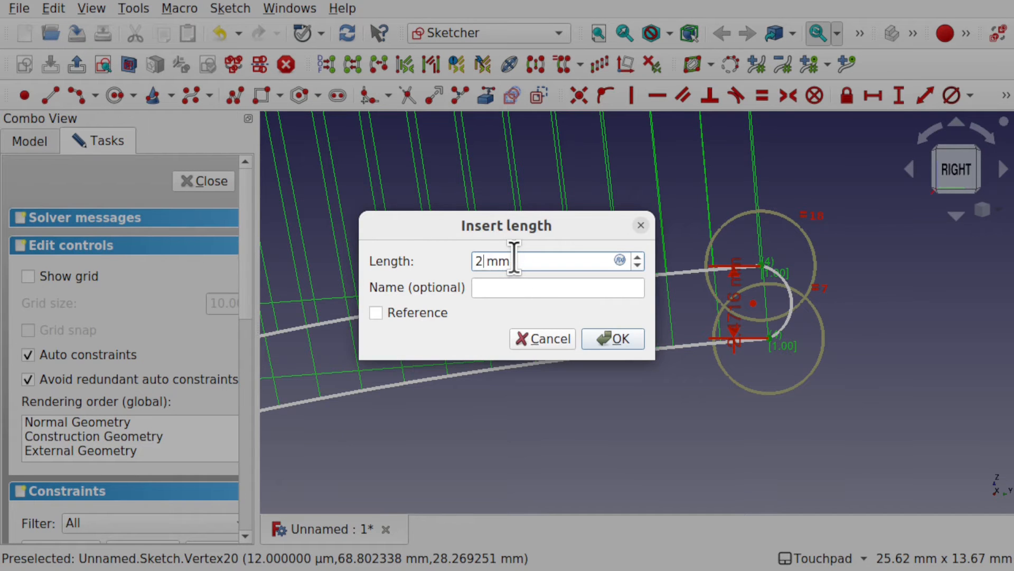
key("Return")
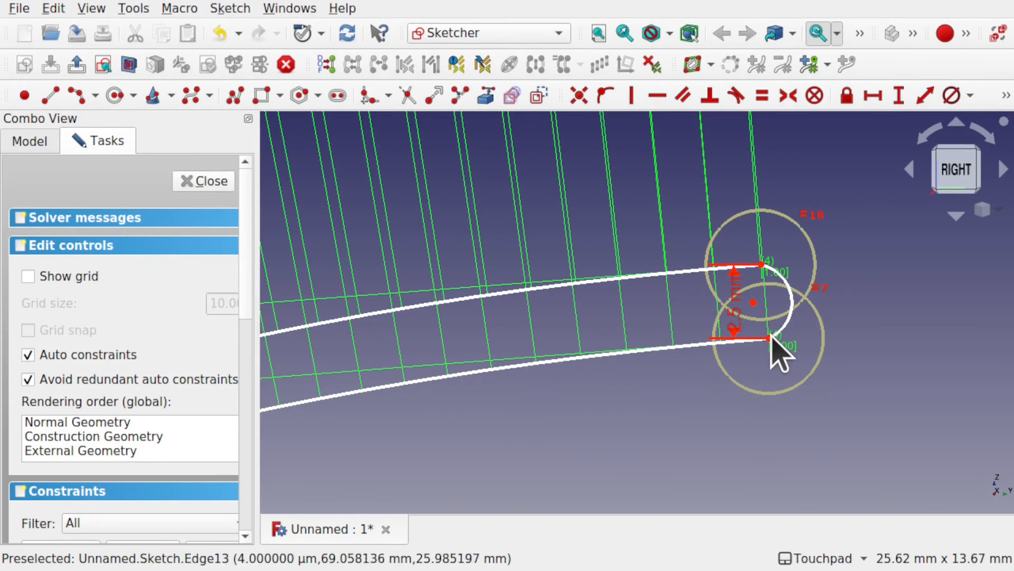
left_click(771, 339)
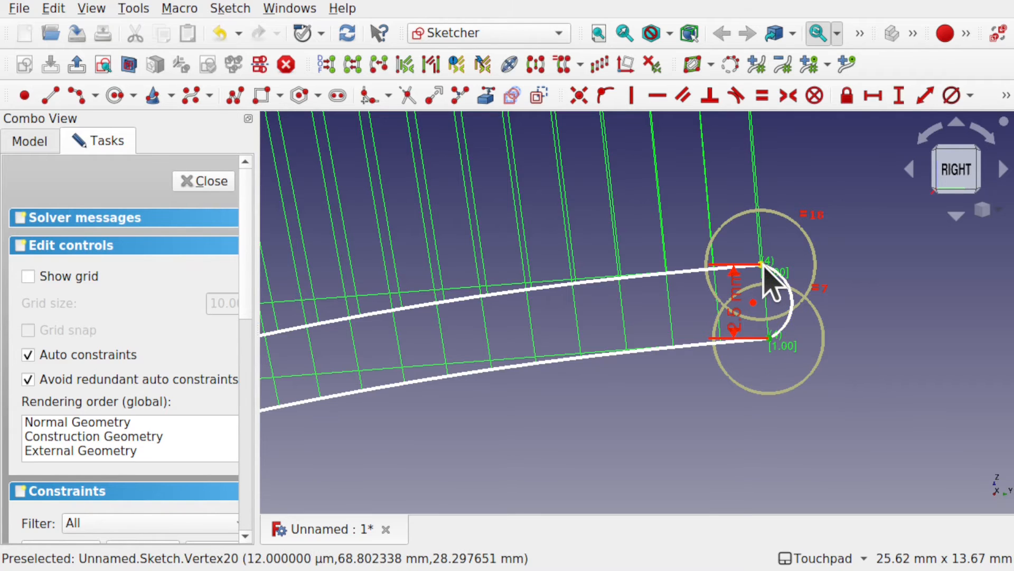
left_click(763, 263)
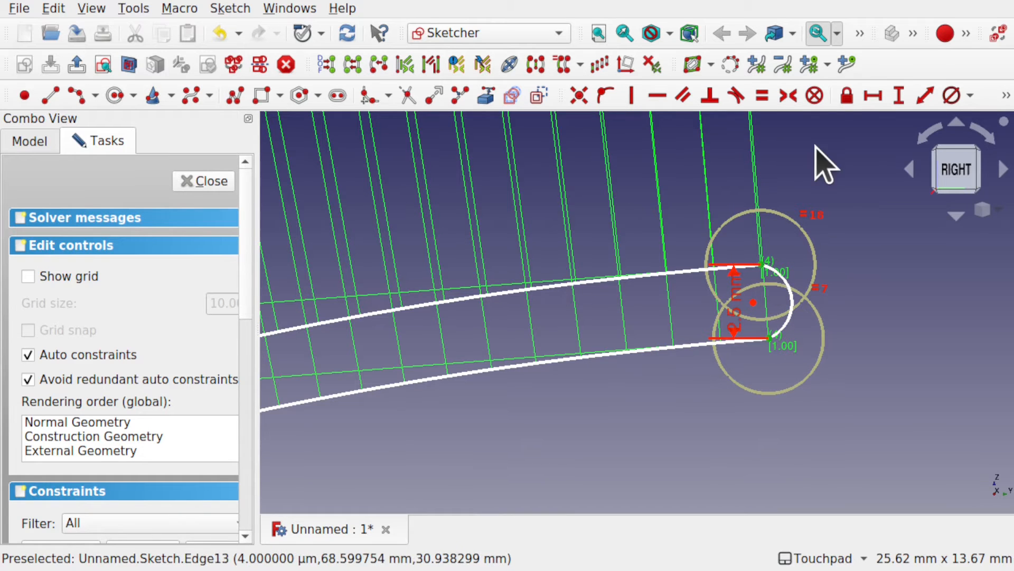
left_click(630, 100)
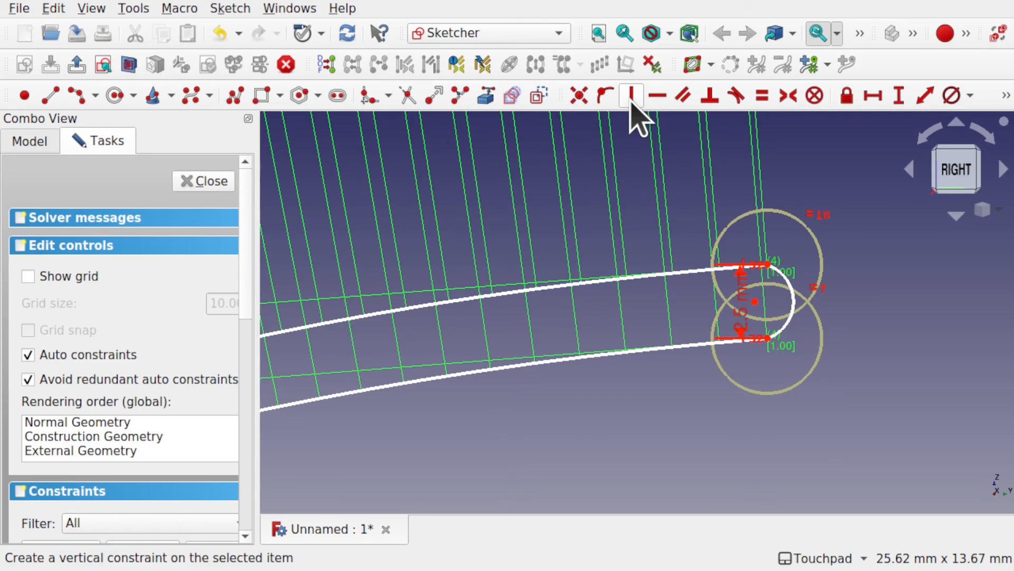
Step: Try shifting the lower B-spline away from the upper one, and undo the move
scroll(656, 296, "down", 6)
middle_click_drag(656, 296, 826, 316, "shift")
left_click_drag(537, 389, 555, 407)
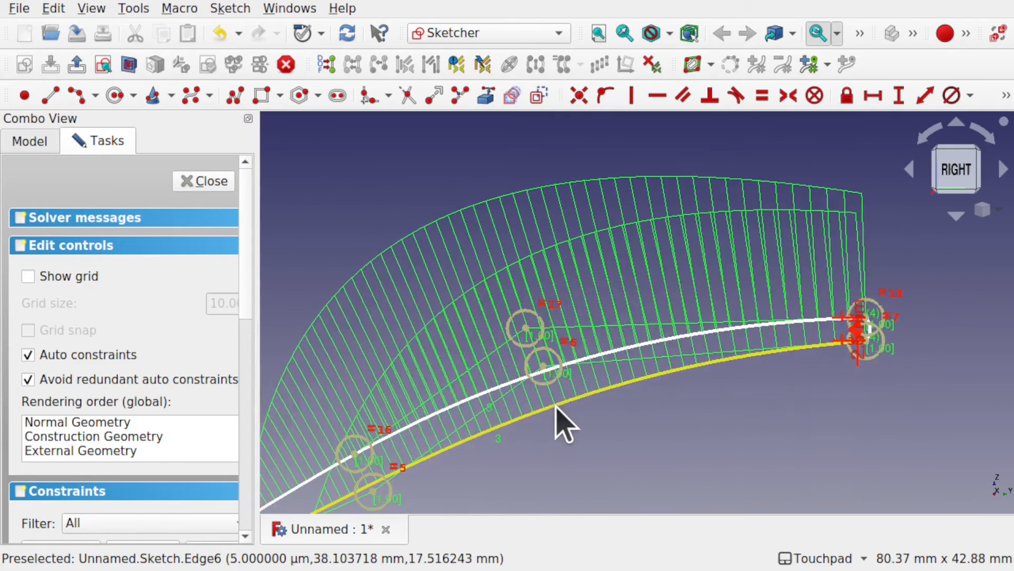
key("ctrl+z")
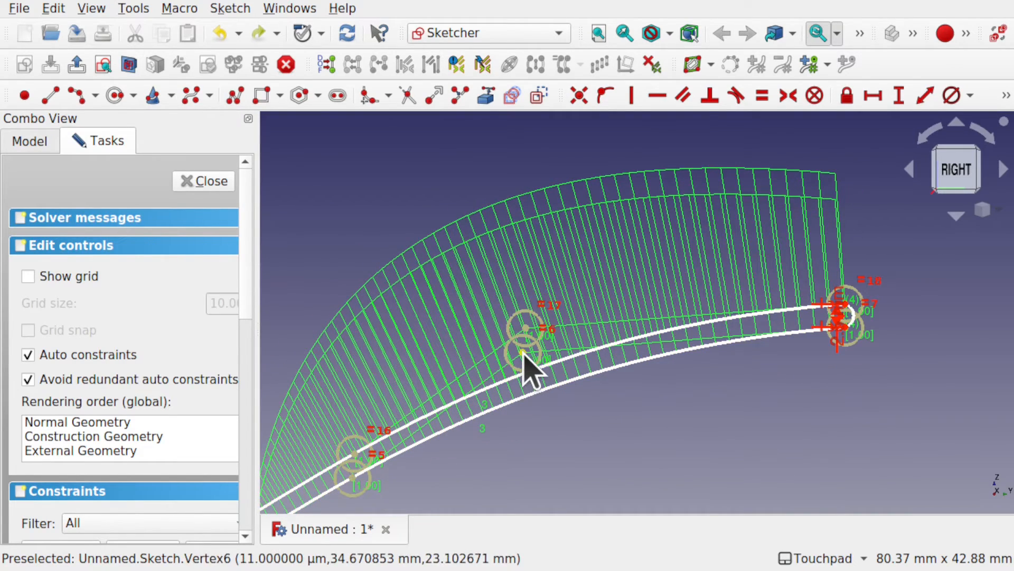
Step: Align the third control points of both B-splines vertically and constrain their vertical distance to 2.5 mm
left_click(526, 326)
key("v")
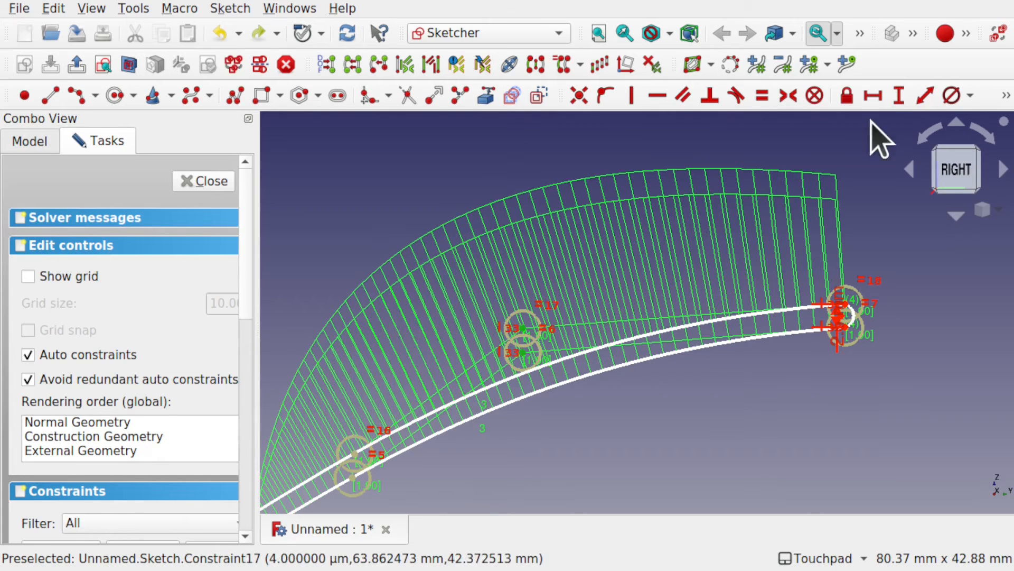
left_click(897, 100)
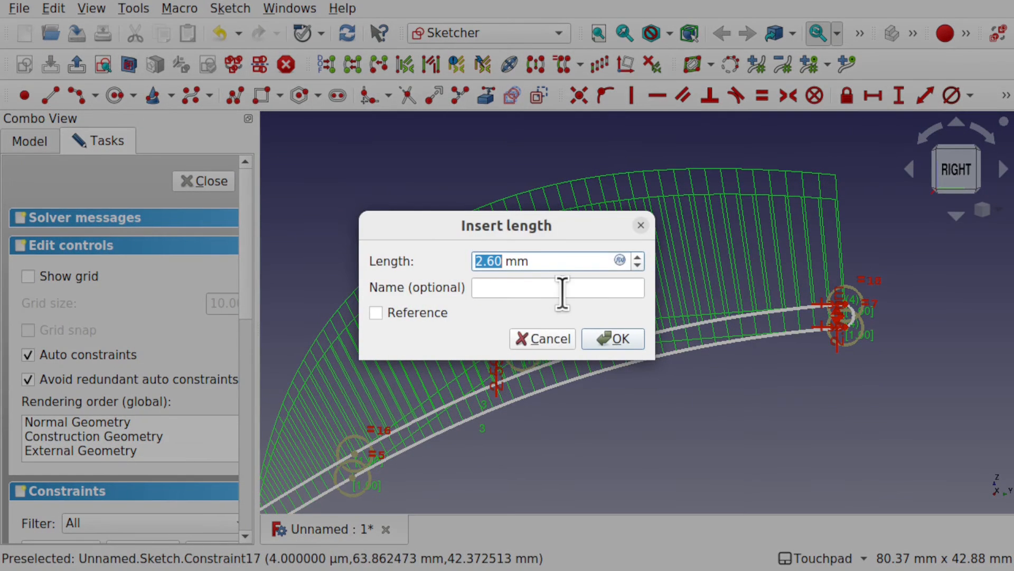
type("2.5")
key("Return")
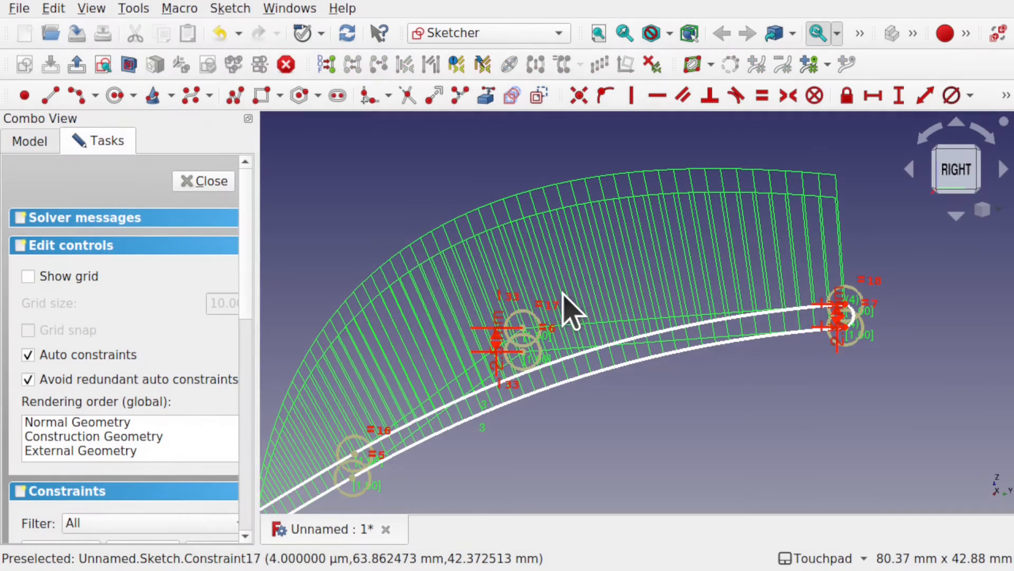
left_click_drag(524, 352, 562, 341)
key("ctrl+z")
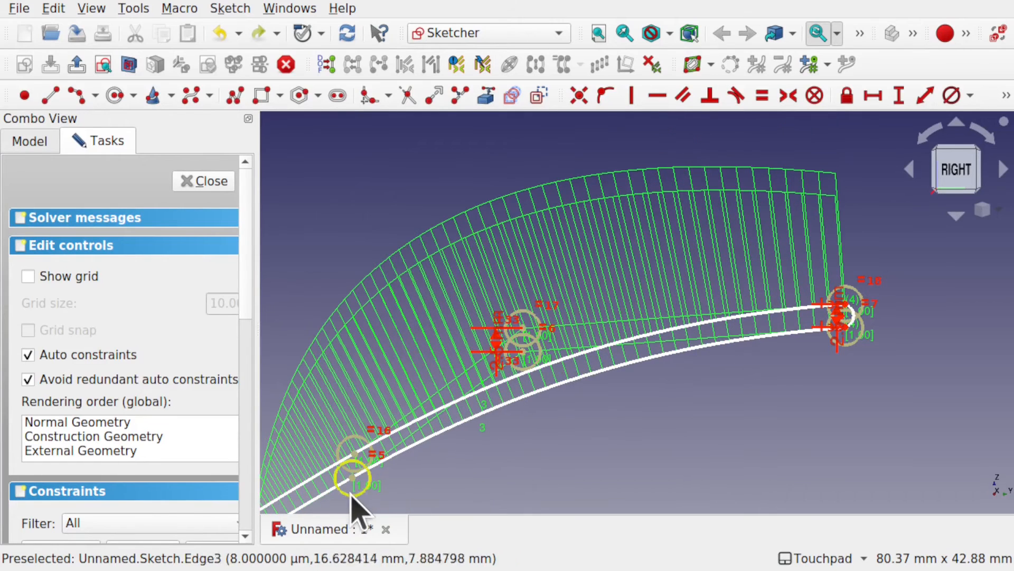
Step: Constrain the second control points of both B-splines to a 2.5 mm vertical distance and align them vertically
left_click(352, 477)
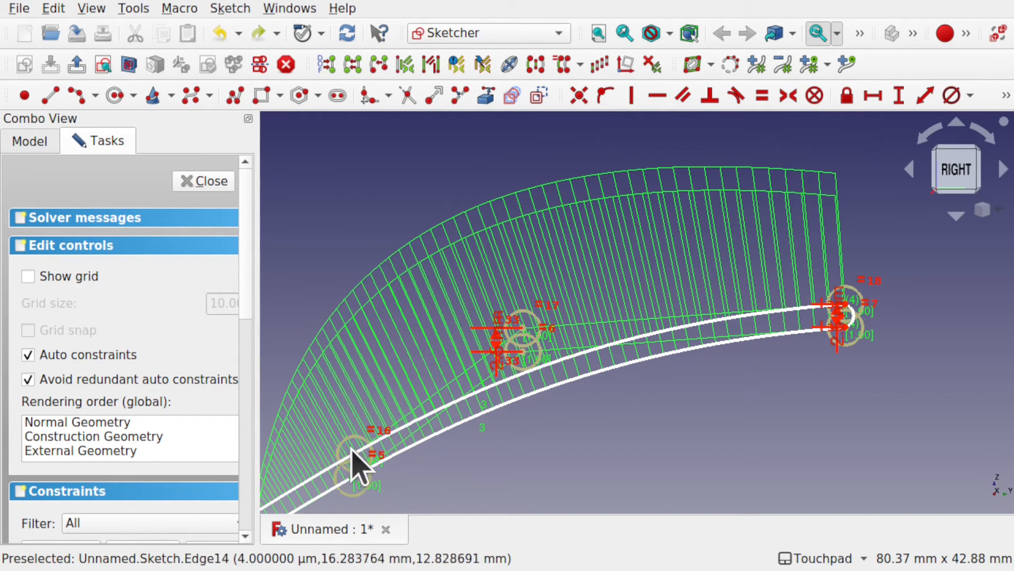
left_click(357, 454)
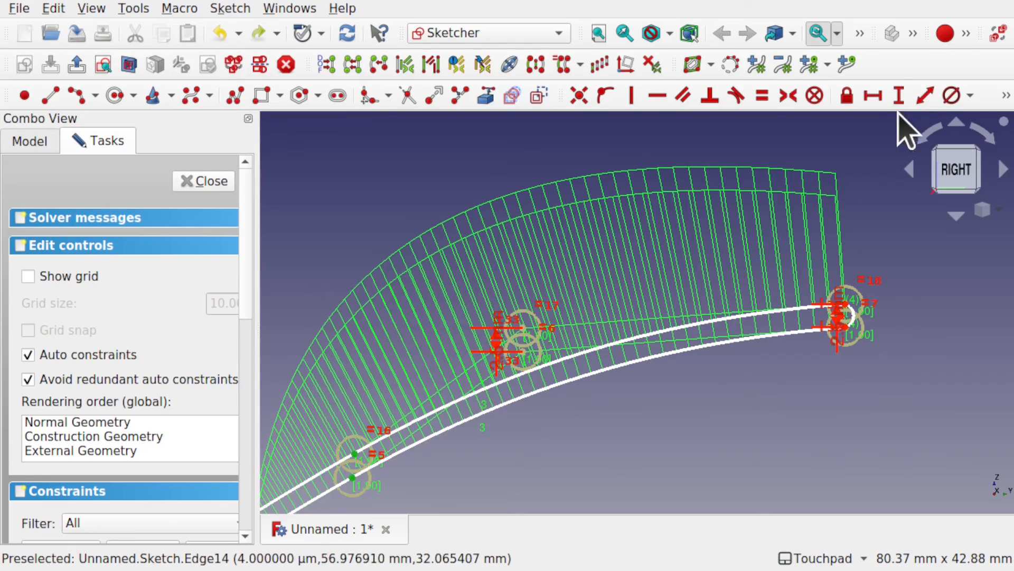
left_click(898, 96)
type("2.")
key("Return")
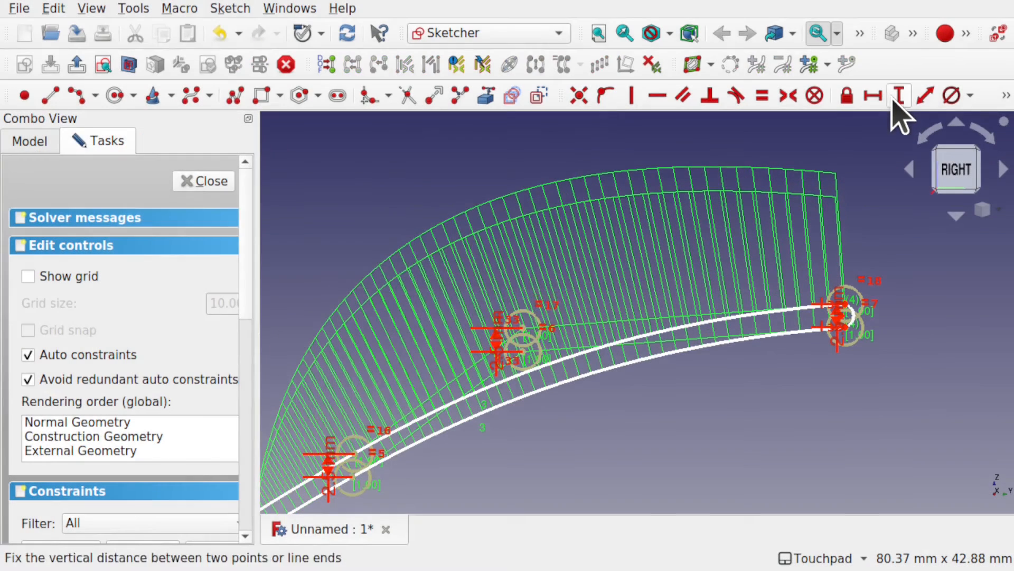
left_click(354, 476)
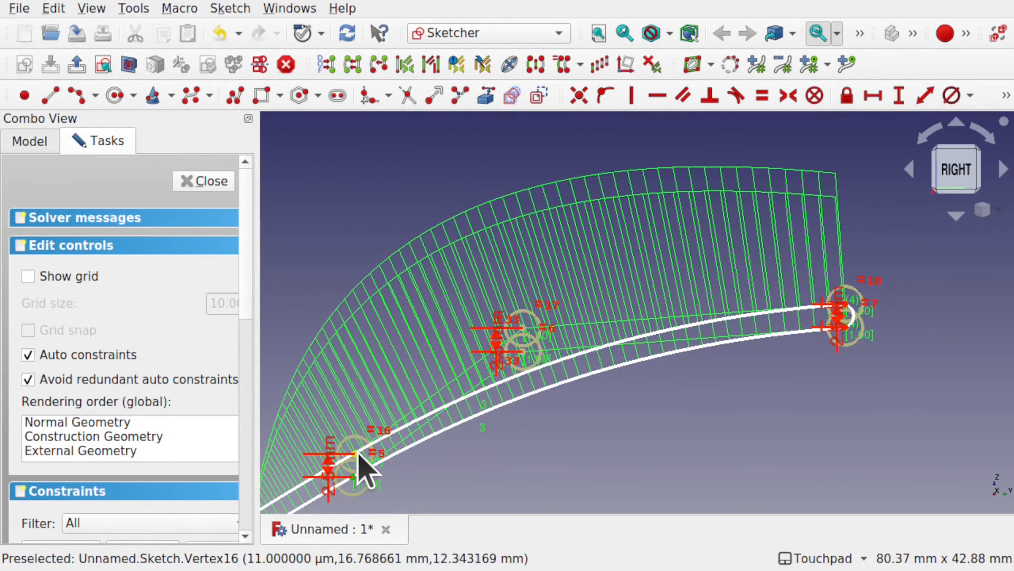
left_click(354, 453)
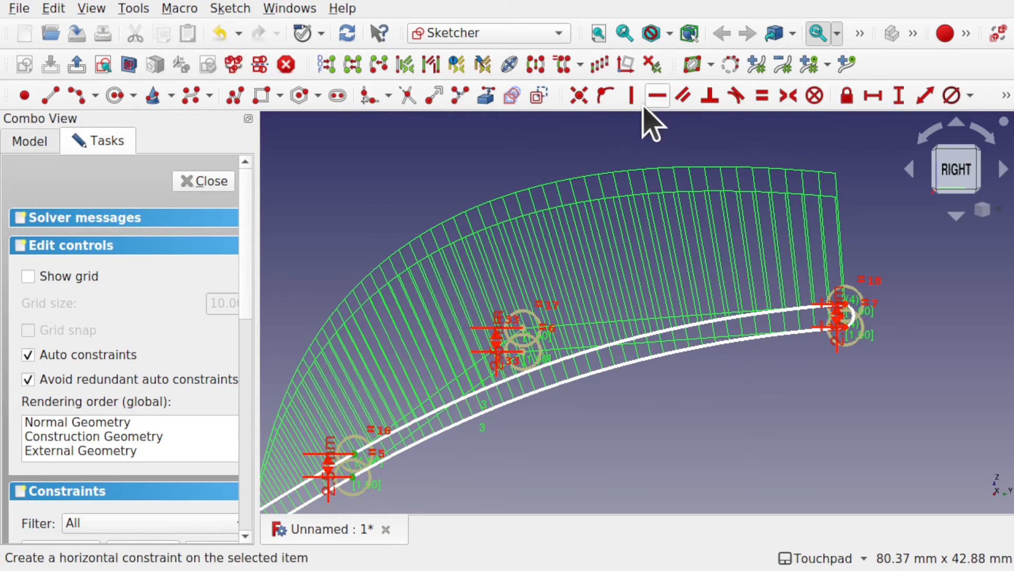
left_click(632, 96)
Step: Try shifting the paired third control points toward the origin to test the linked curves, and undo the move
mouse_move(335, 435)
middle_mouse_down("shift")
mouse_move(447, 365)
mouse_move(679, 287)
middle_mouse_up("shift")
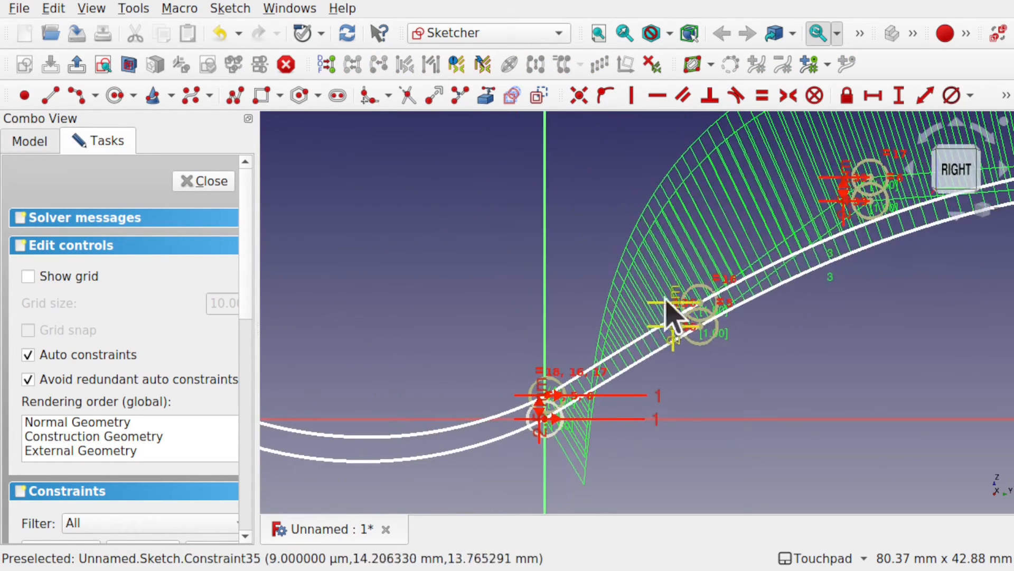
scroll(539, 410, "up", 2)
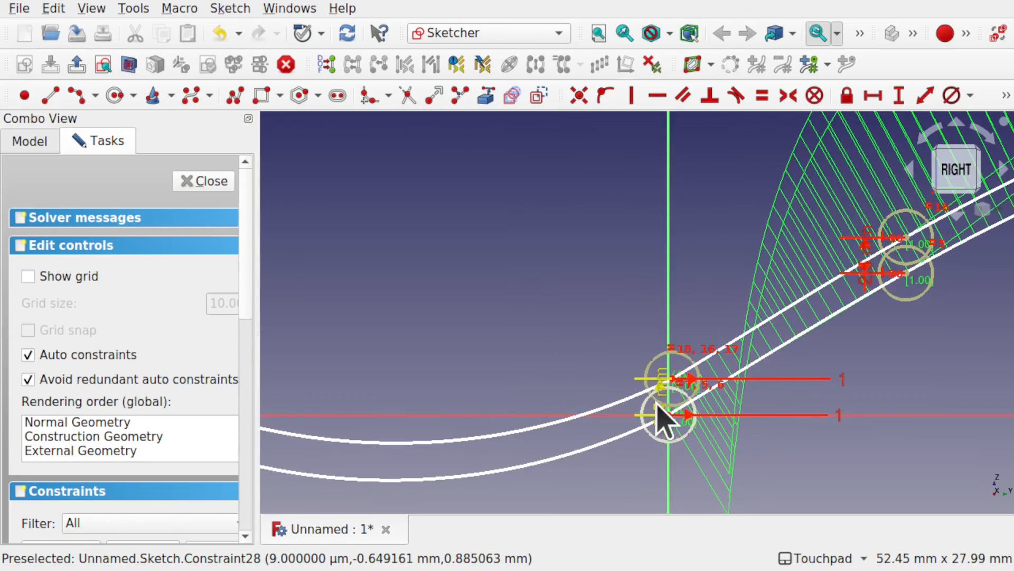
scroll(660, 418, "down", 5)
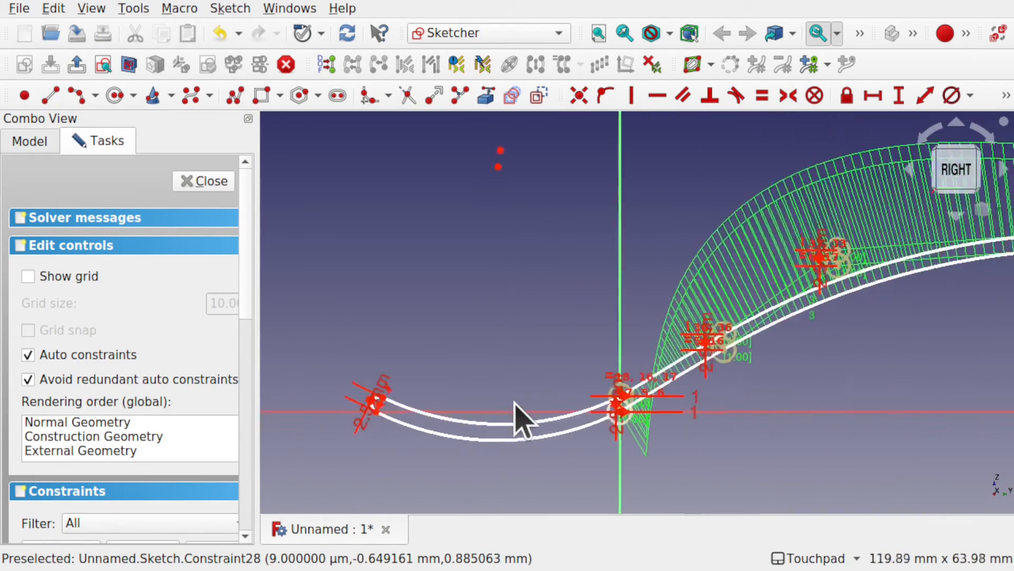
scroll(820, 271, "up", 5)
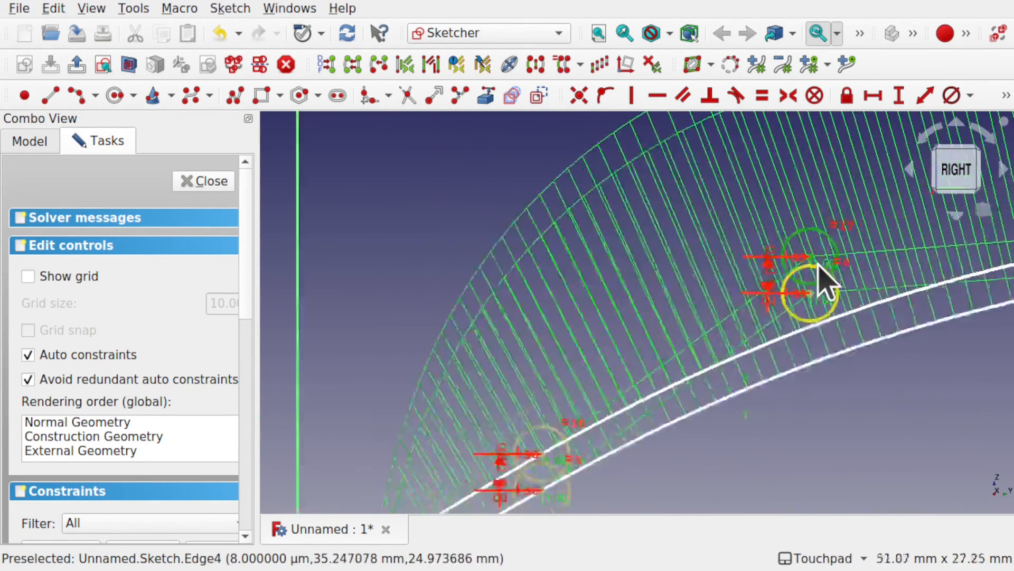
scroll(807, 318, "up", 2)
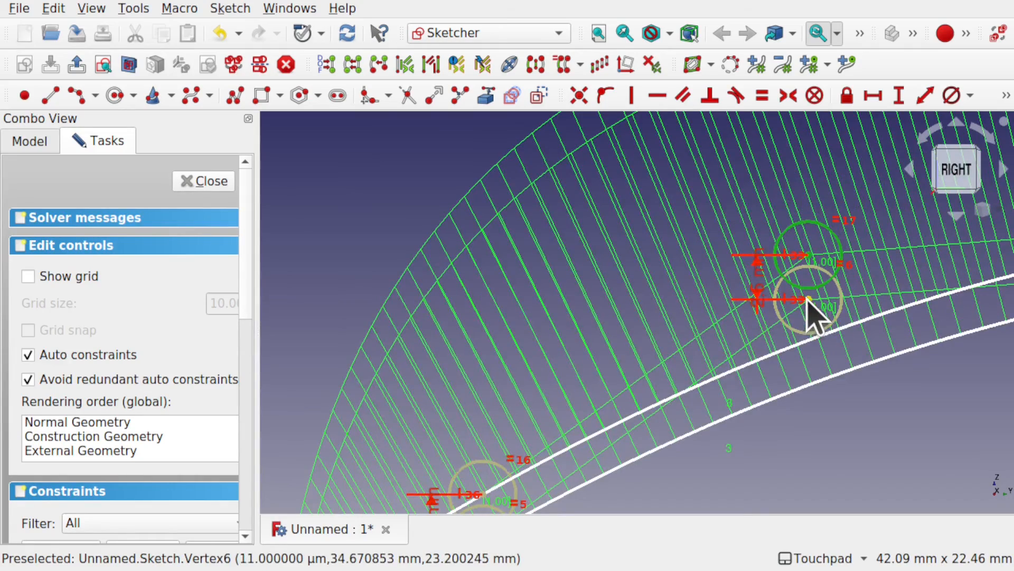
left_click_drag(808, 300, 713, 301)
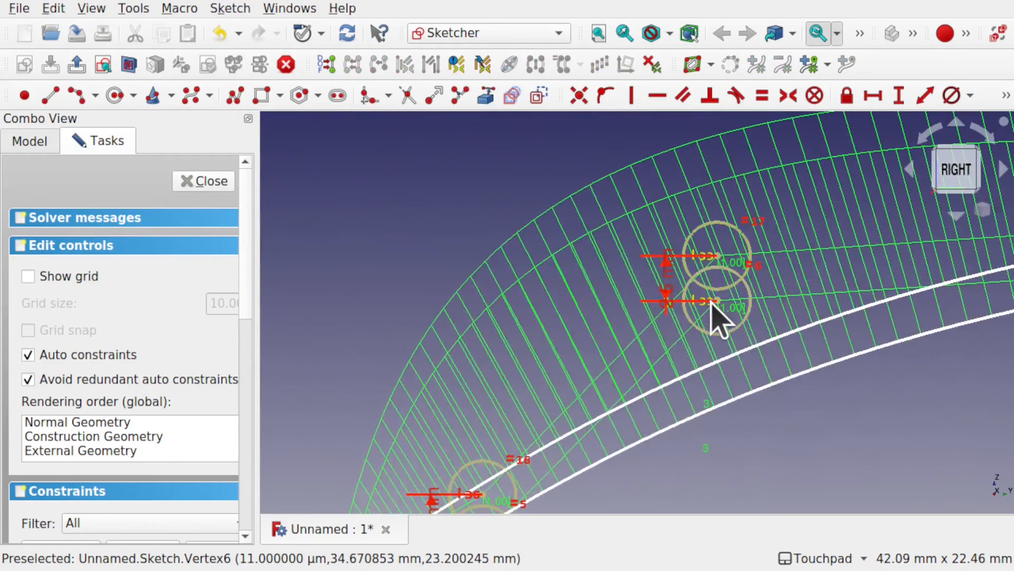
key("ctrl+z")
scroll(719, 318, "down", 5)
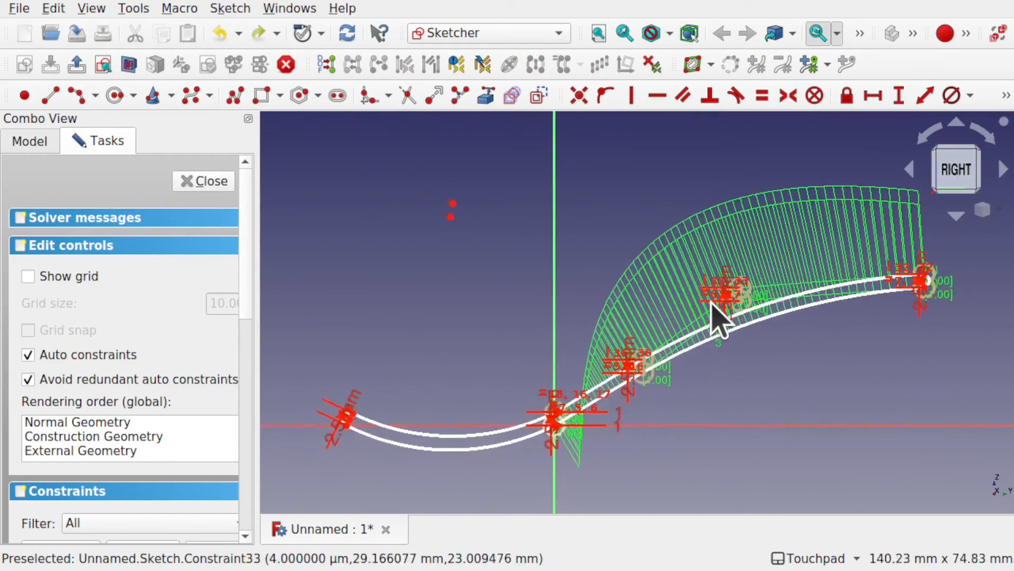
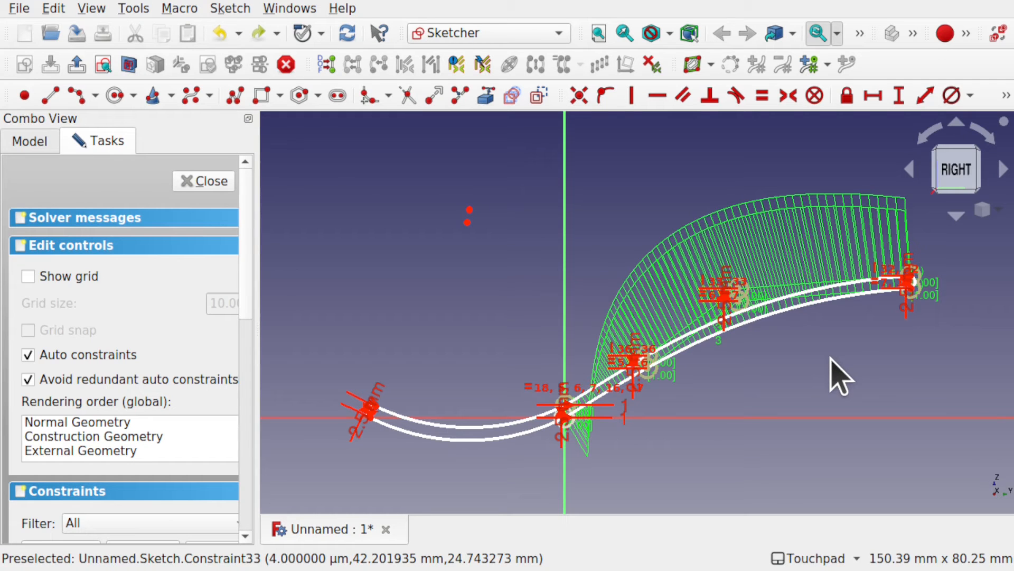
Step: Align the centre points of the two left-hand arcs vertically and constrain their vertical distance to 2.5 mm
left_click(467, 222)
left_click(469, 210)
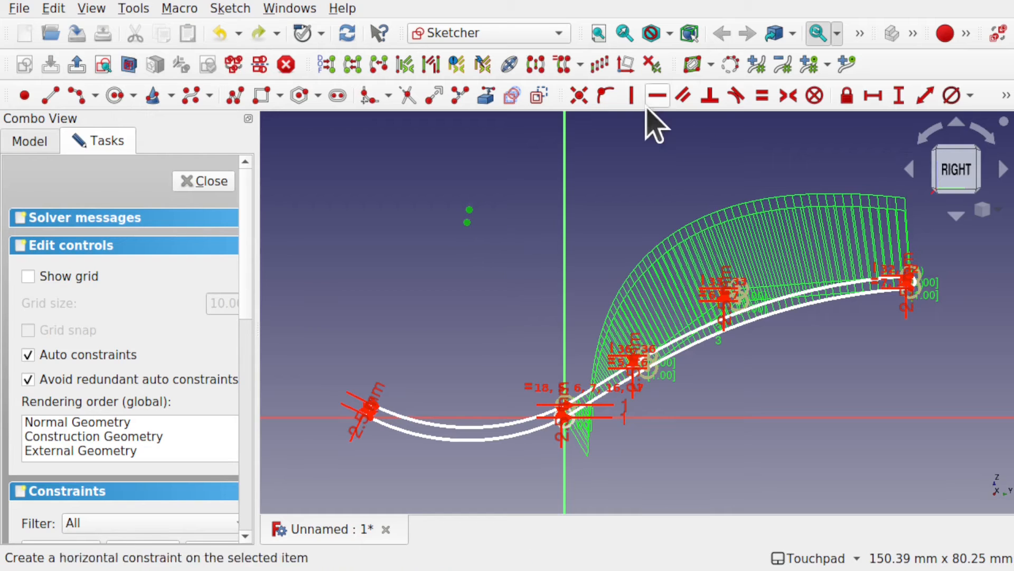
left_click(632, 96)
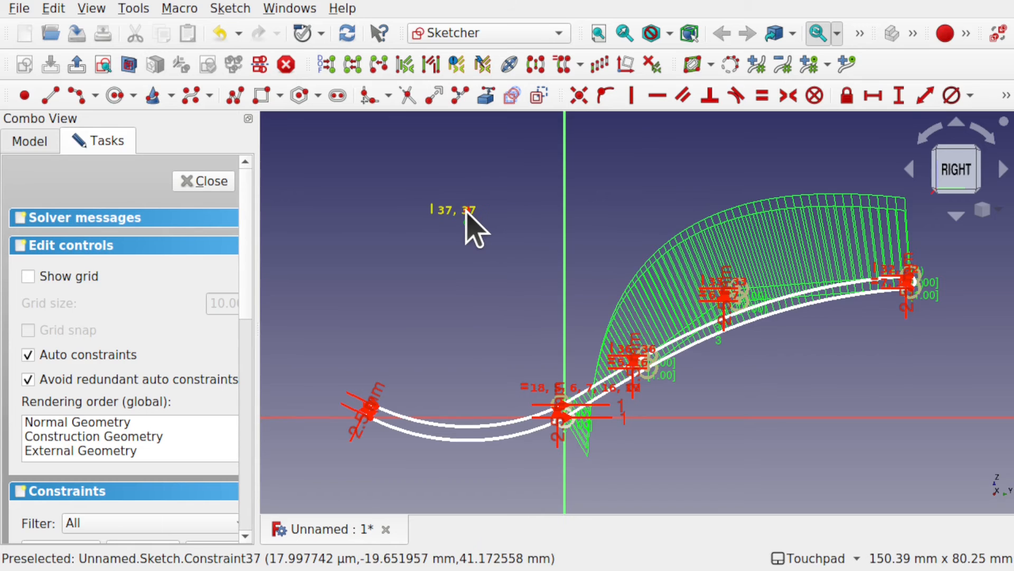
scroll(467, 212, "up", 5)
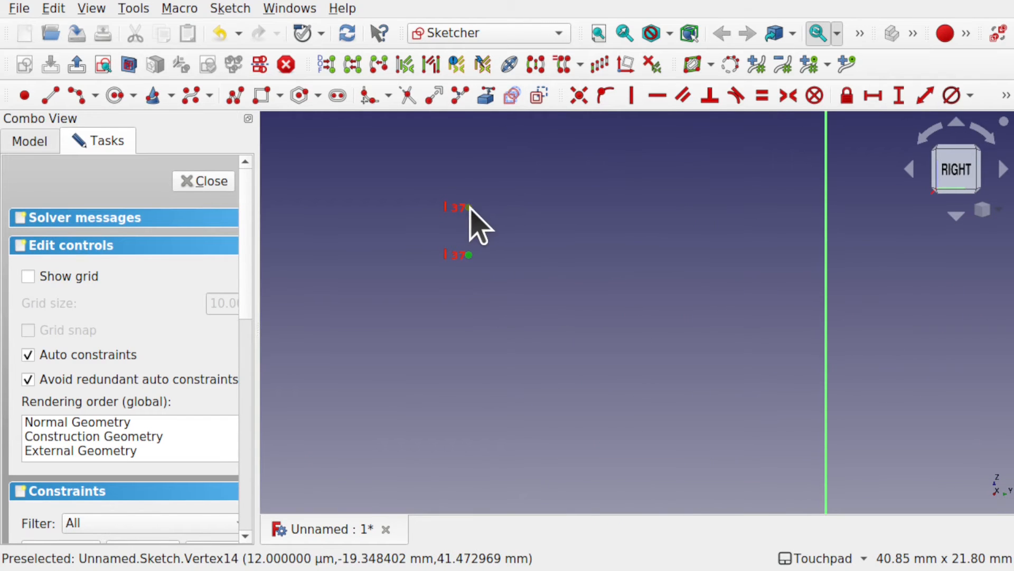
left_click(898, 97)
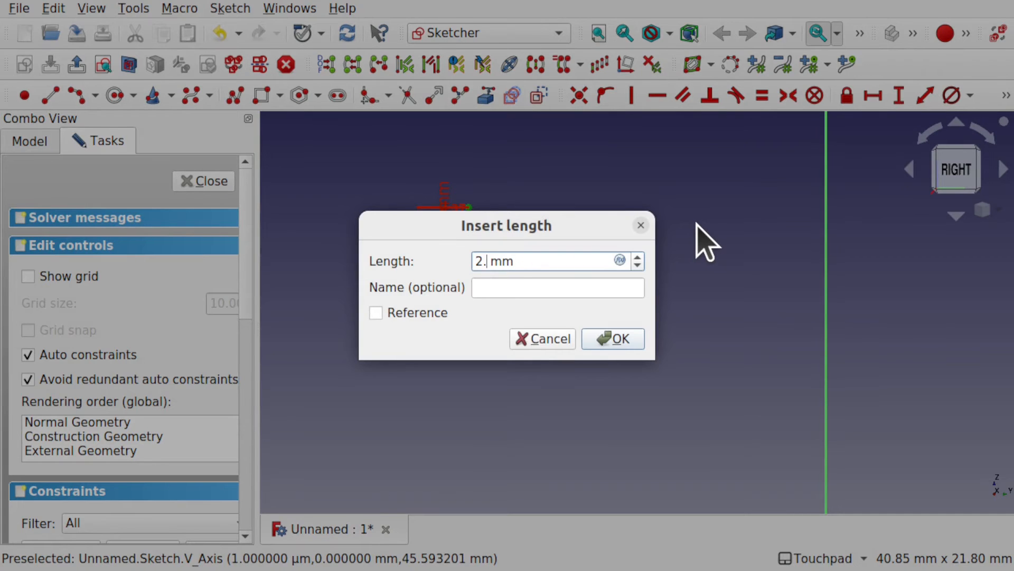
key("Return")
scroll(588, 333, "down", 5)
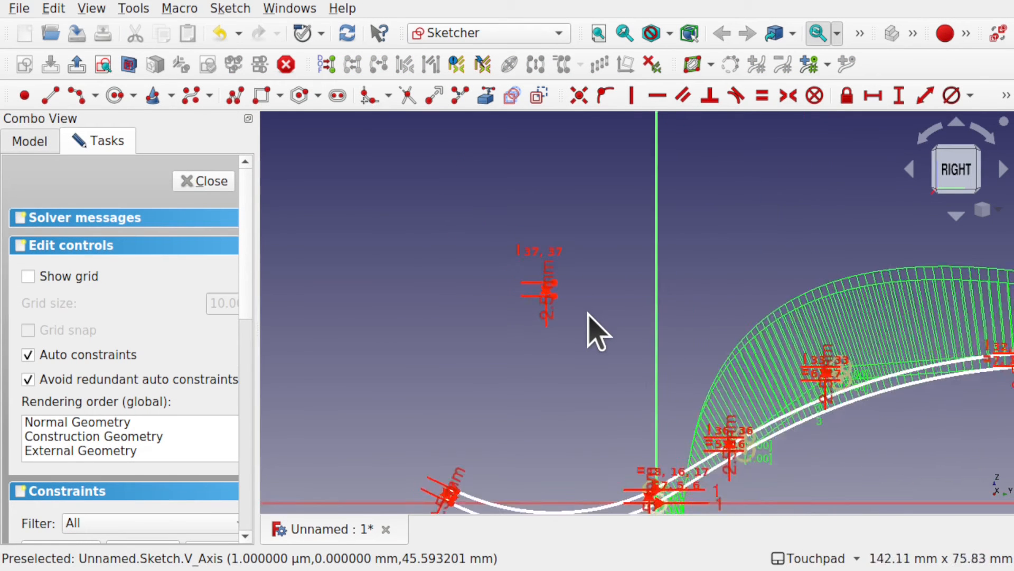
Step: Try shifting the paired arc centre points downward to test the linked arcs, and undo the move
scroll(588, 333, "down", 1)
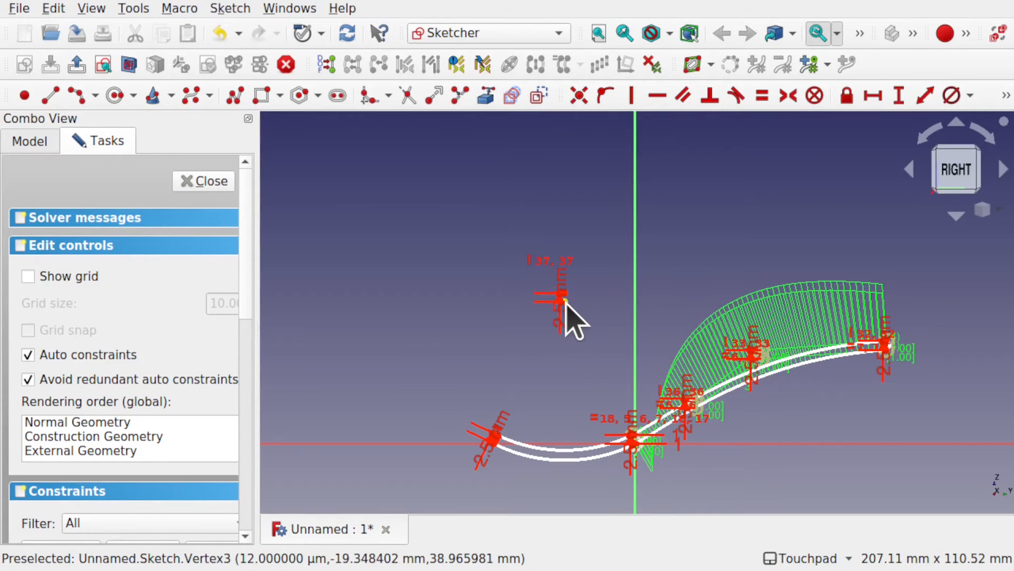
mouse_move(564, 301)
left_mouse_down()
mouse_move(560, 381)
mouse_move(544, 226)
mouse_move(563, 360)
mouse_move(513, 404)
mouse_move(580, 365)
mouse_move(530, 358)
mouse_move(564, 297)
mouse_move(559, 332)
left_mouse_up()
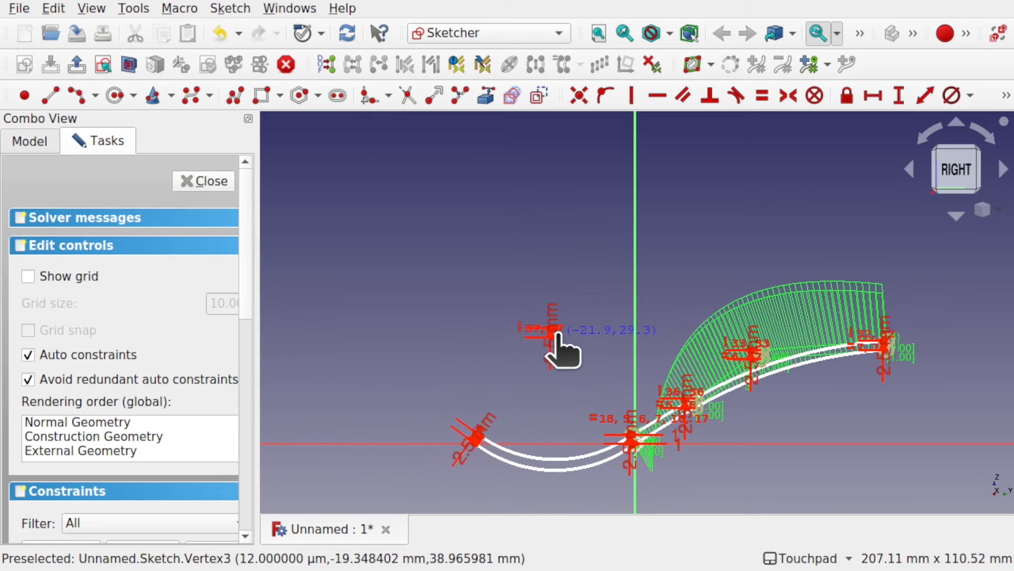
key("ctrl+z")
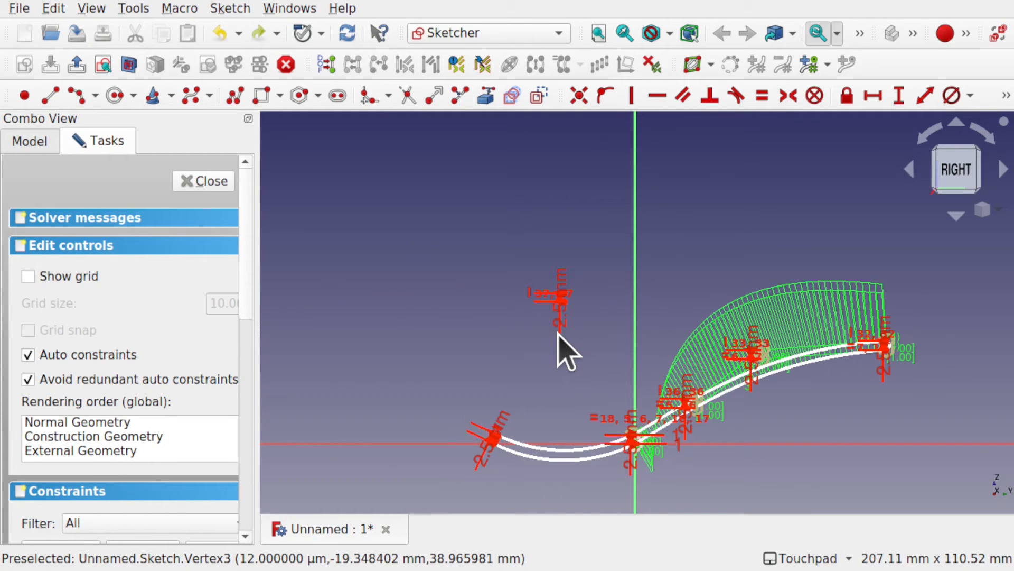
scroll(578, 467, "up", 6)
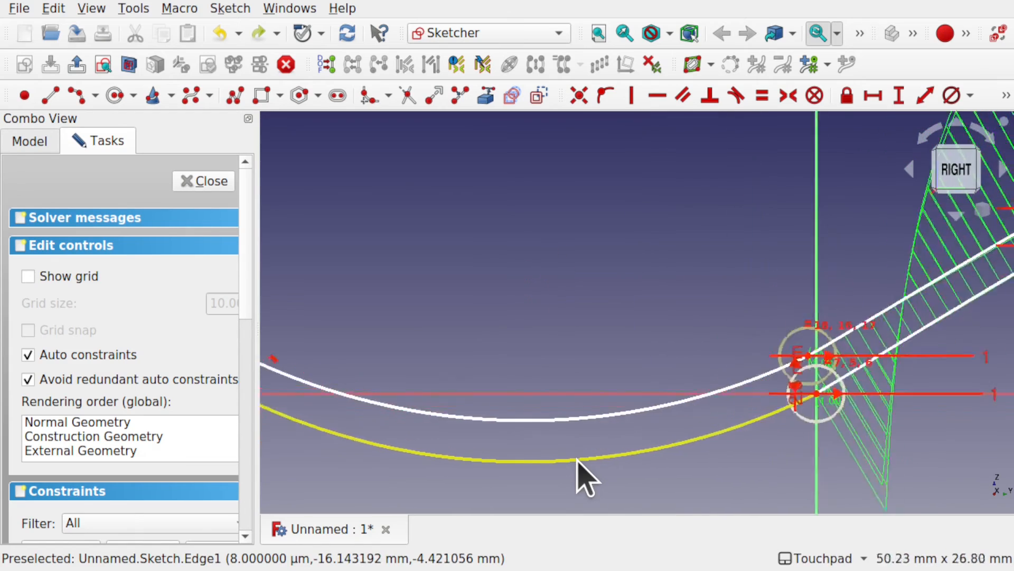
scroll(578, 459, "down", 5)
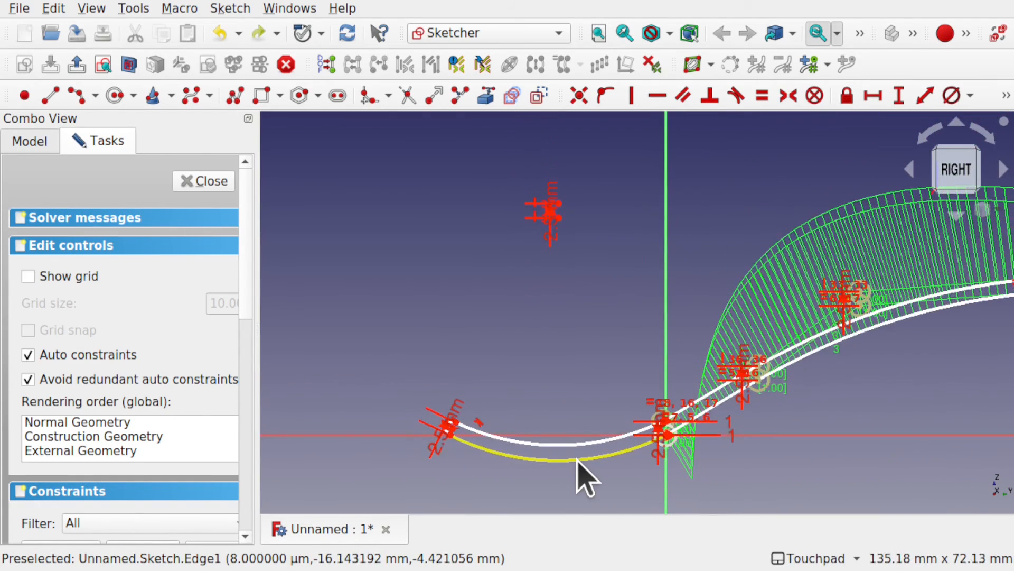
Step: Finish editing the side profile sketch and duplicate it twice
left_click(203, 181)
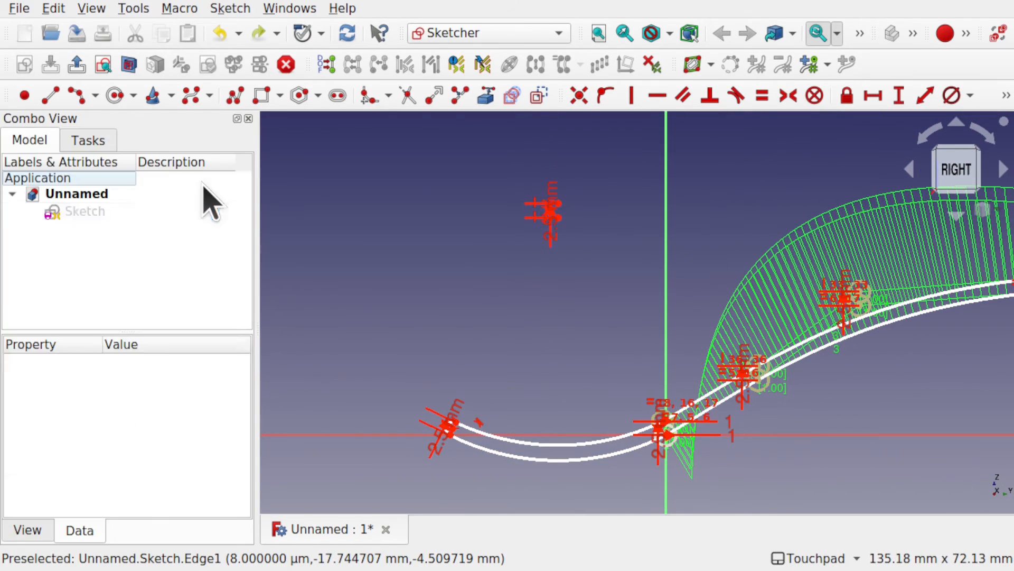
left_click_drag(655, 349, 553, 347, "alt")
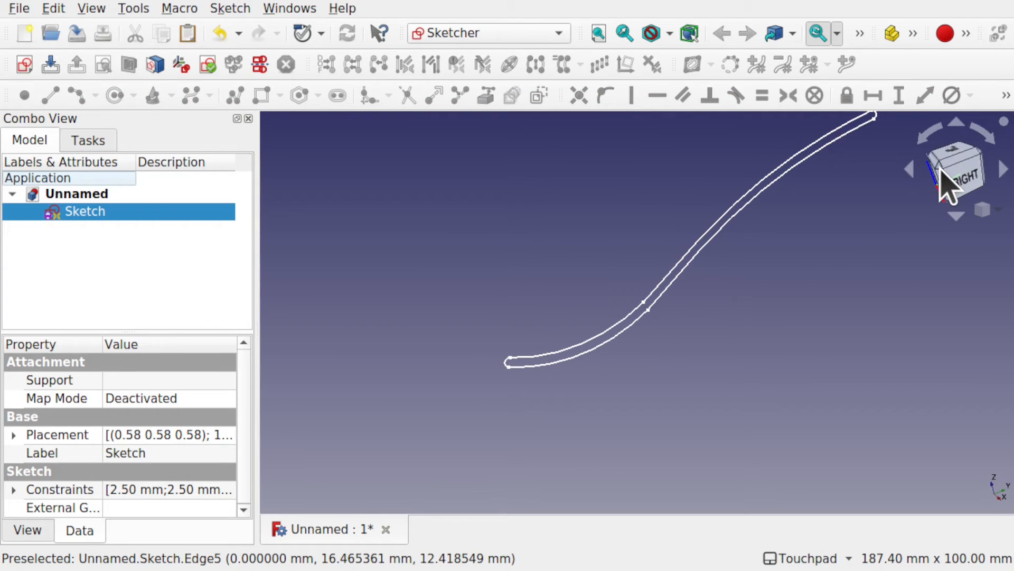
left_click(945, 182)
mouse_move(756, 245)
left_mouse_down("shift")
mouse_move(743, 353)
mouse_move(752, 329)
left_mouse_up("shift")
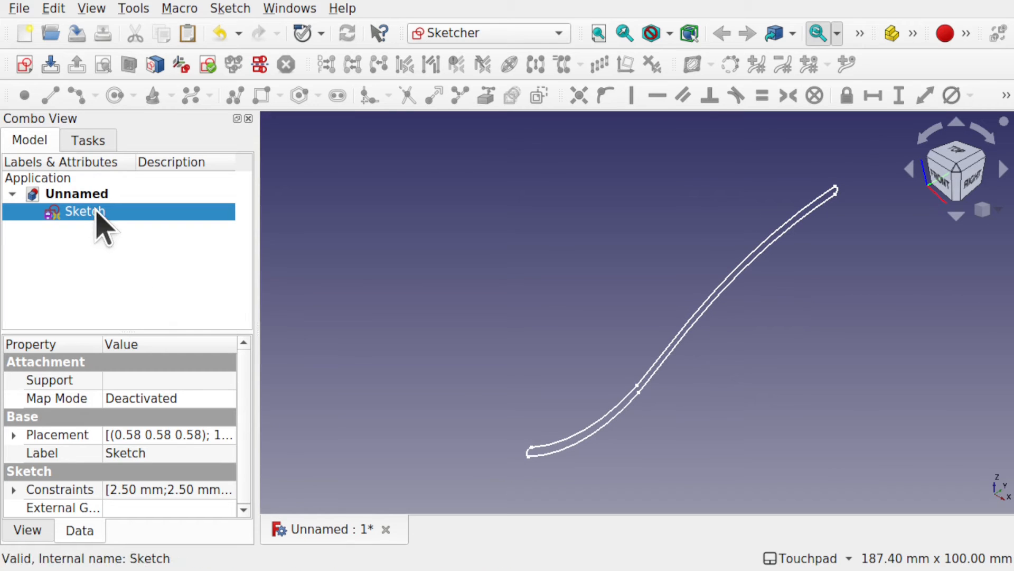
left_click(53, 8)
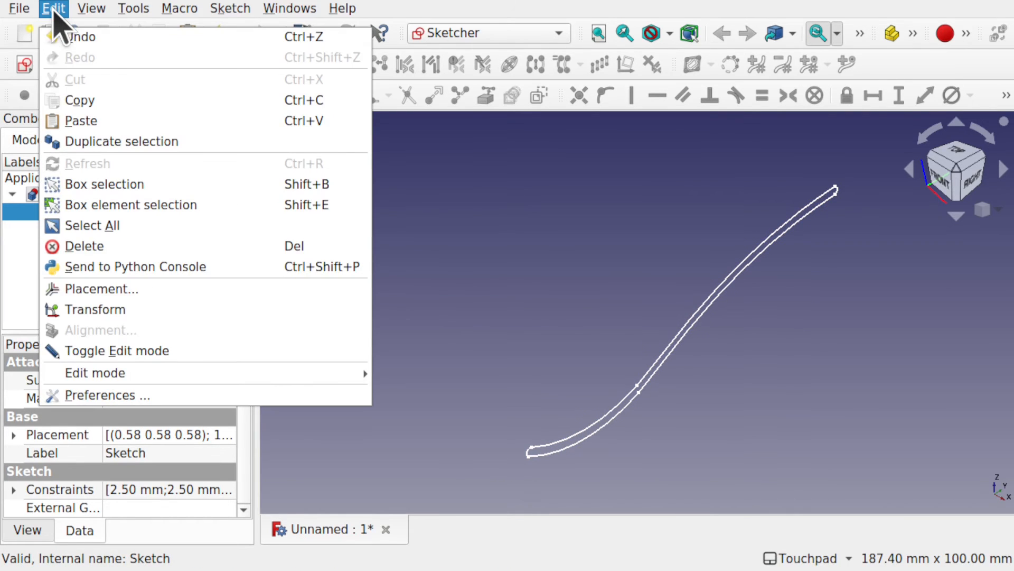
left_click(100, 140)
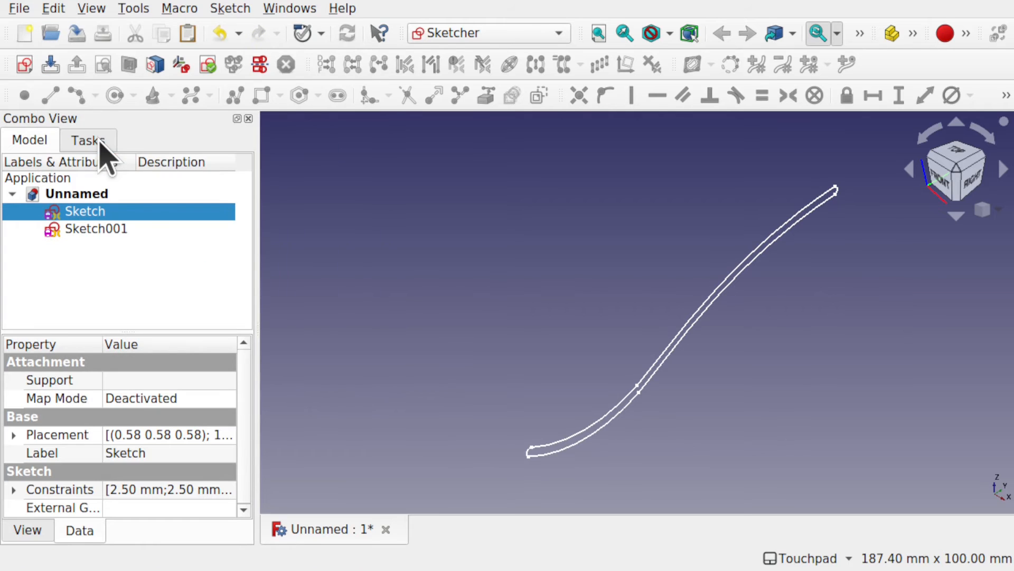
left_click(53, 9)
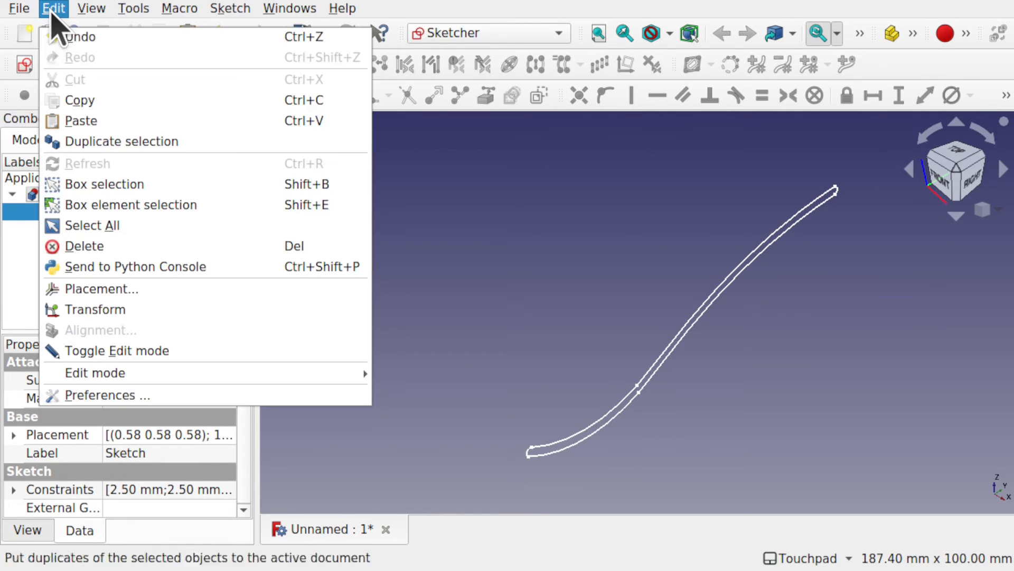
left_click(100, 142)
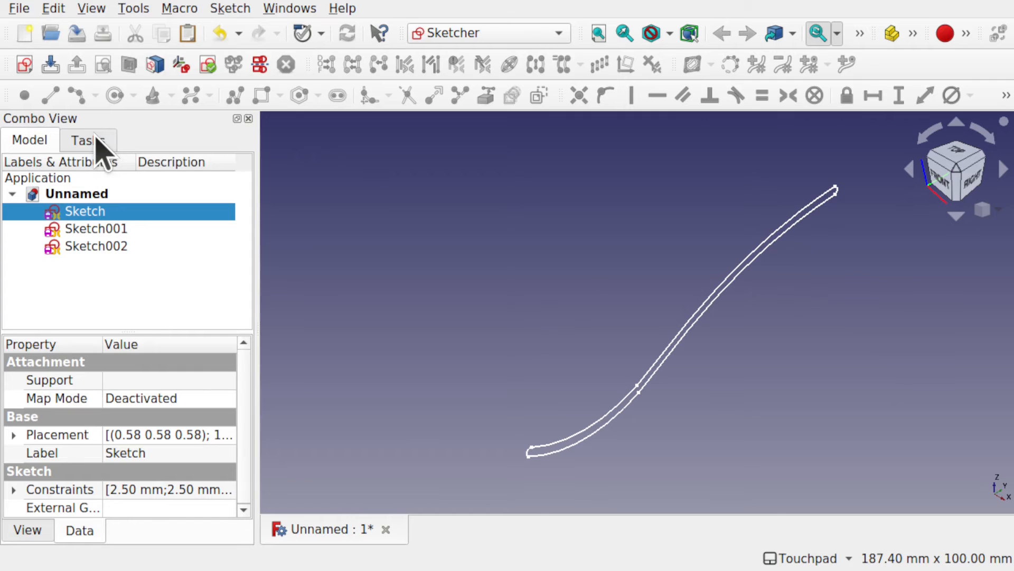
Step: Rename the first sketch copy, Sketch001, as MidSketch
left_click(116, 229)
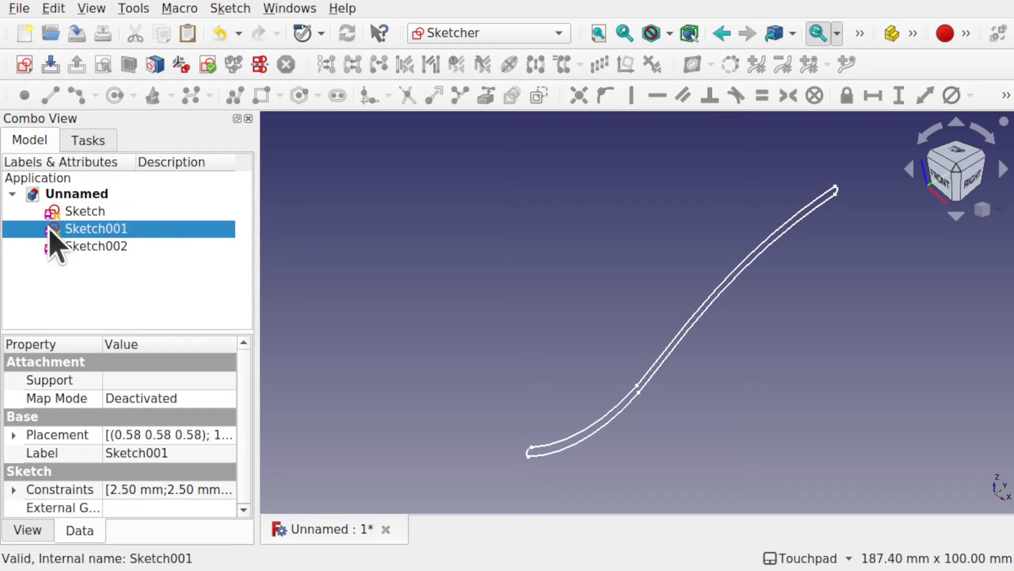
right_click(98, 234)
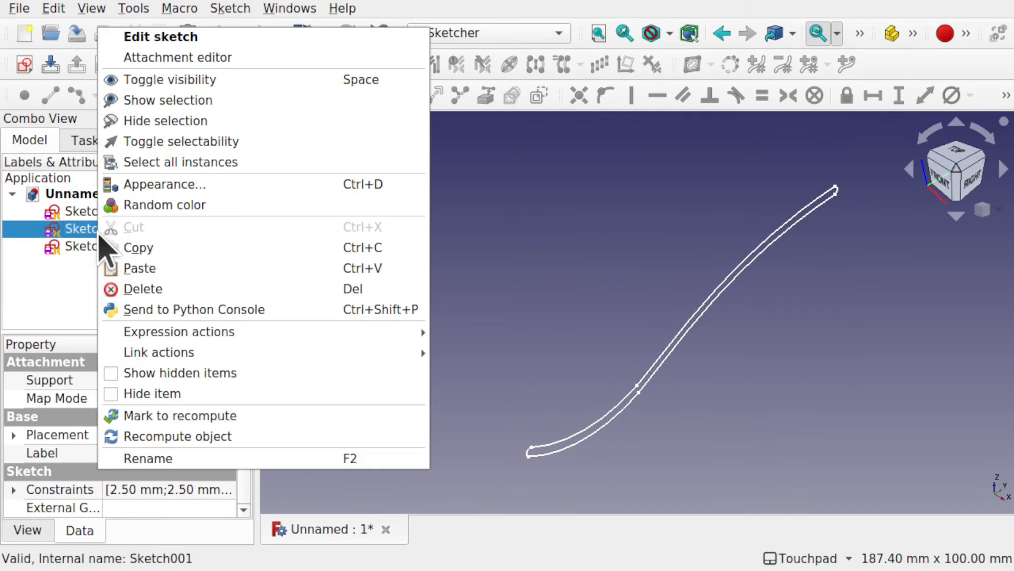
left_click(199, 464)
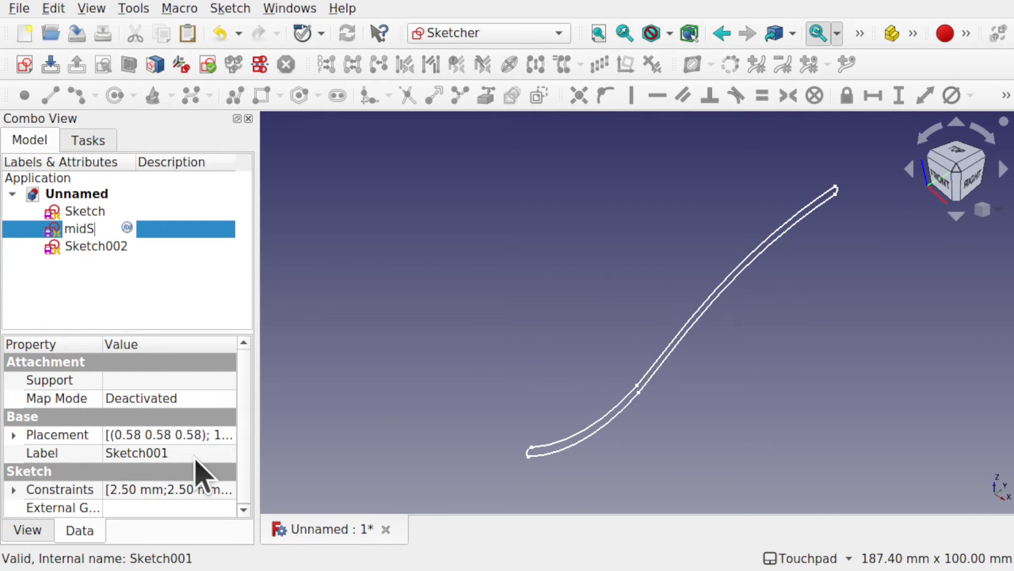
type("MidSketch")
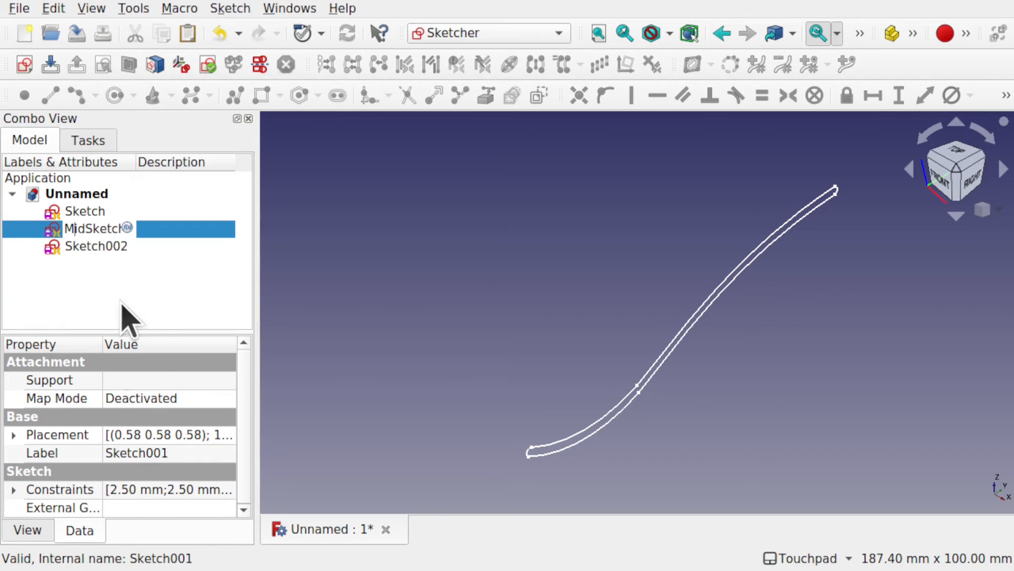
key("Return")
left_click(151, 293)
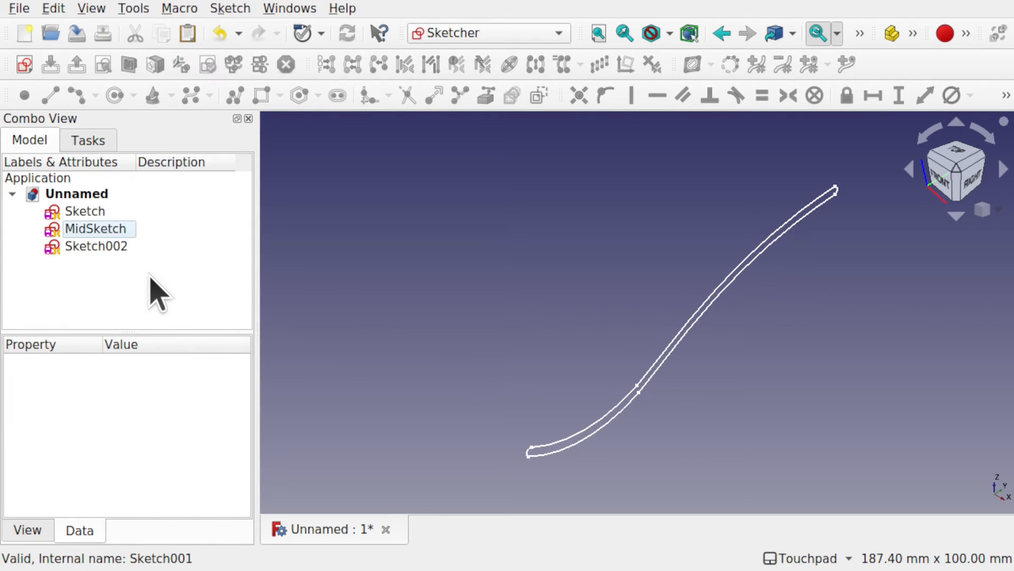
Step: Rename the second sketch copy, Sketch002, as LeftSketch
left_click(106, 248)
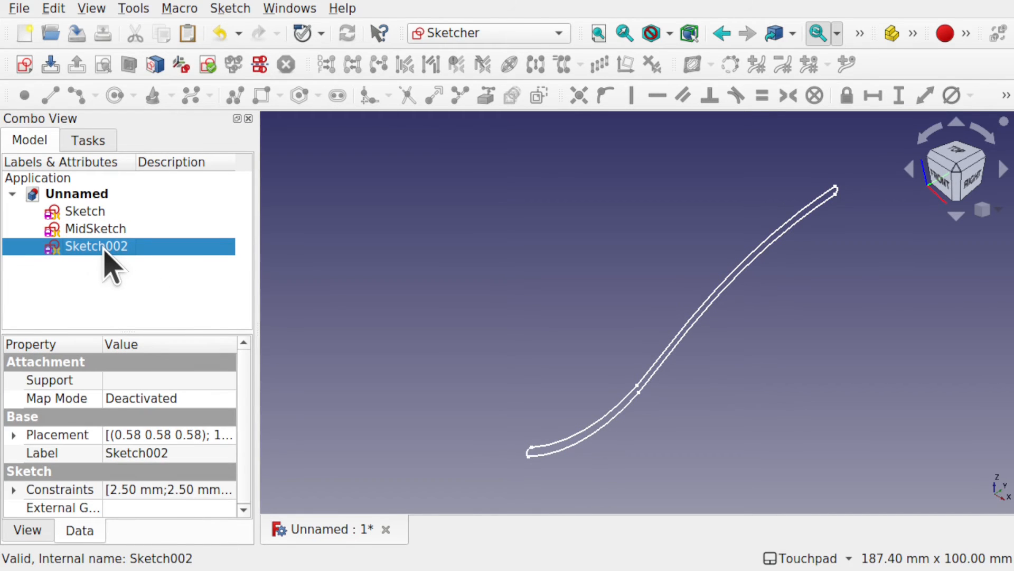
right_click(105, 251)
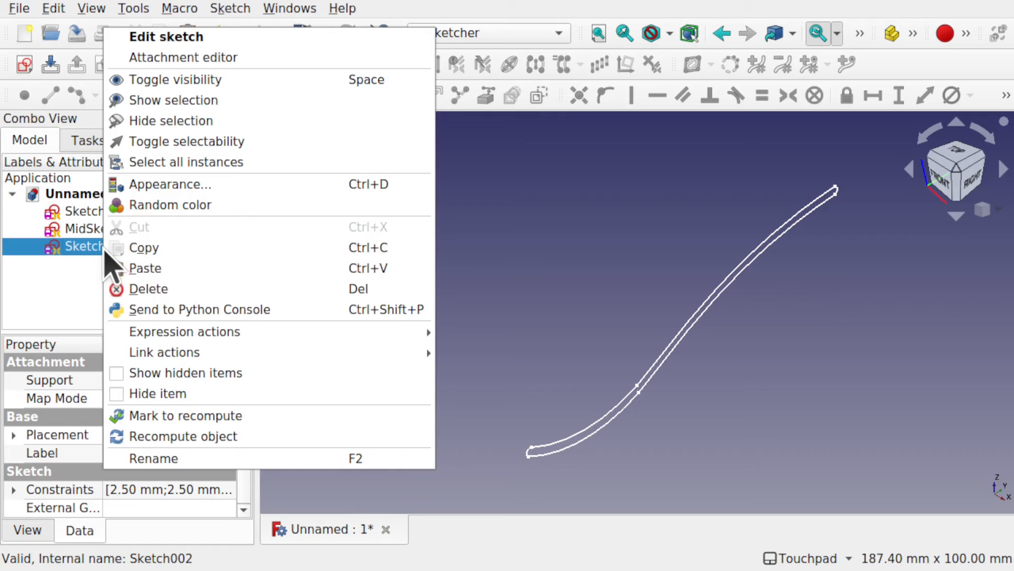
left_click(182, 458)
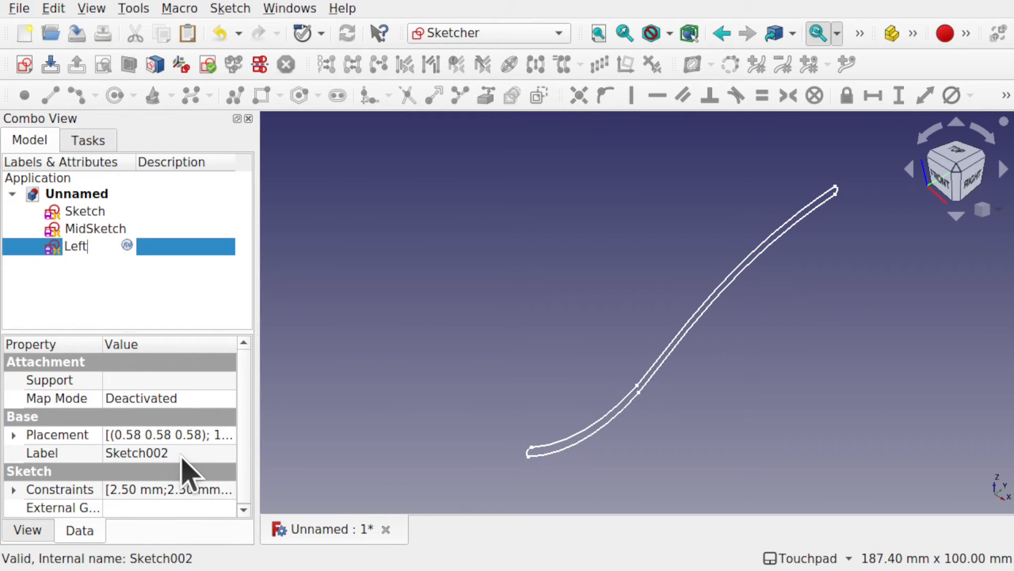
type("LeftSketch")
key("Return")
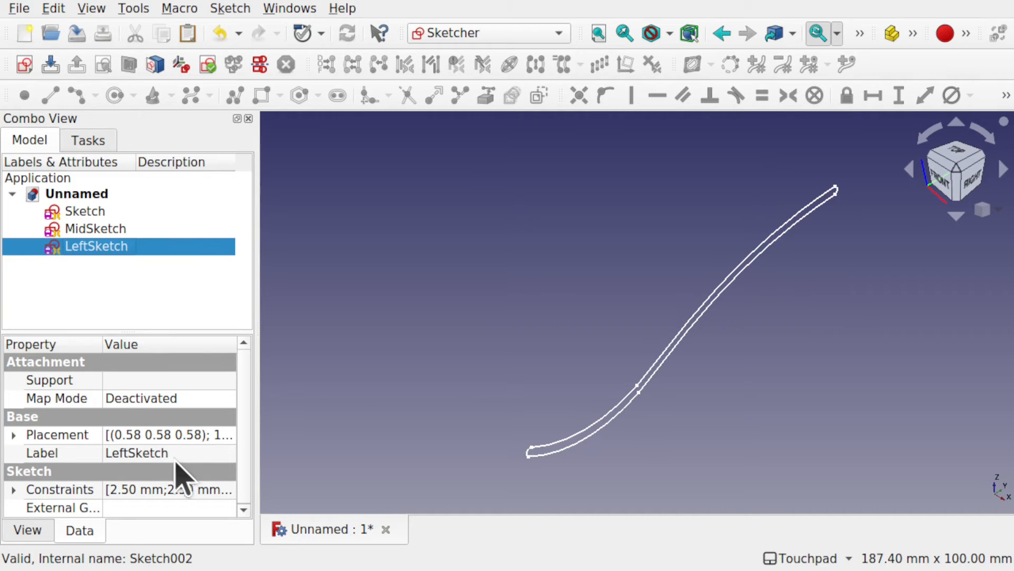
Step: Rename the original side profile sketch as RightSketch
left_click(85, 212)
right_click(84, 212)
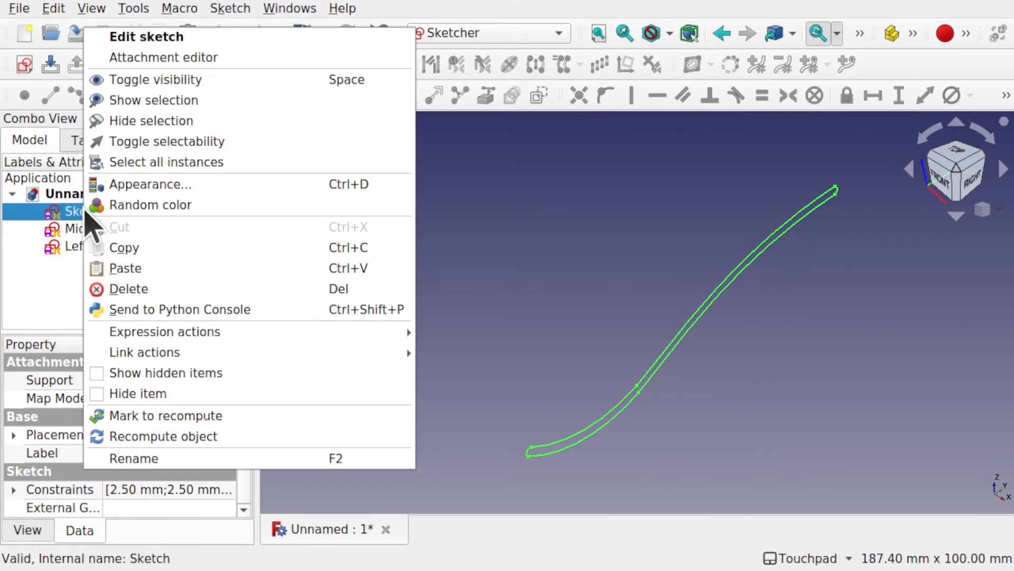
left_click(175, 458)
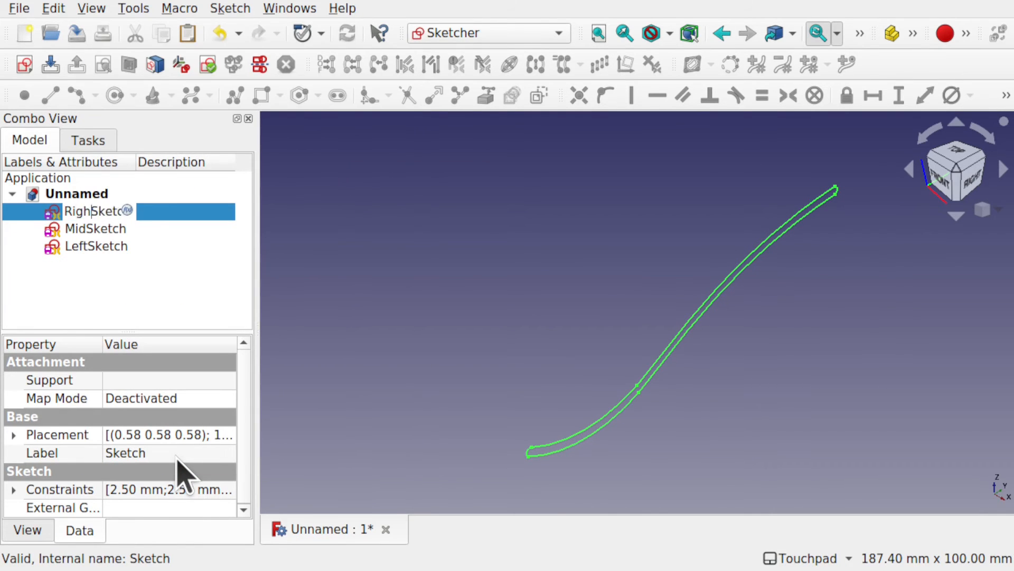
type("RightSketch")
key("Return")
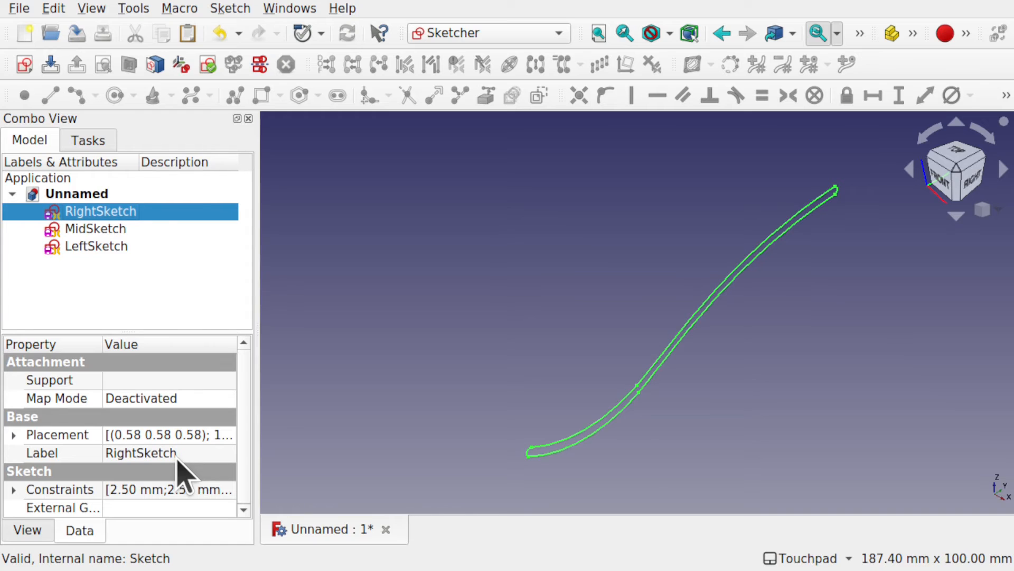
Step: Set the x position in LeftSketch's placement to -20 mm
left_click(108, 247)
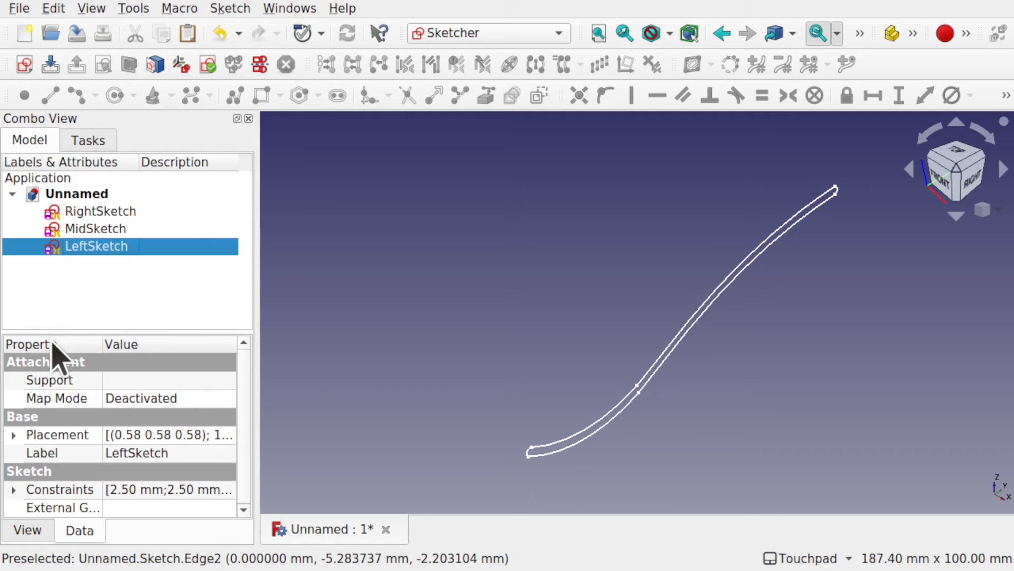
left_click(14, 435)
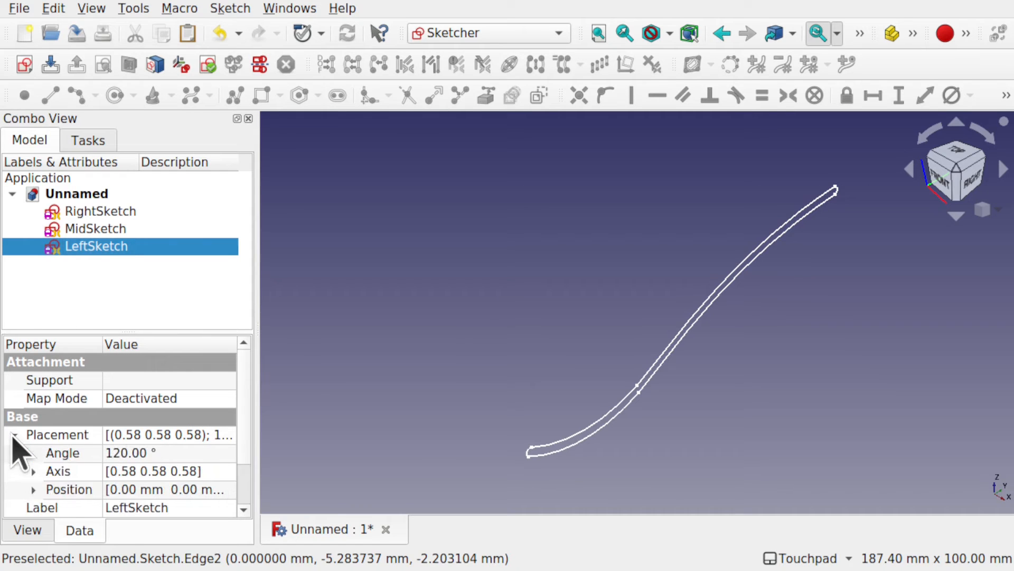
left_click(33, 489)
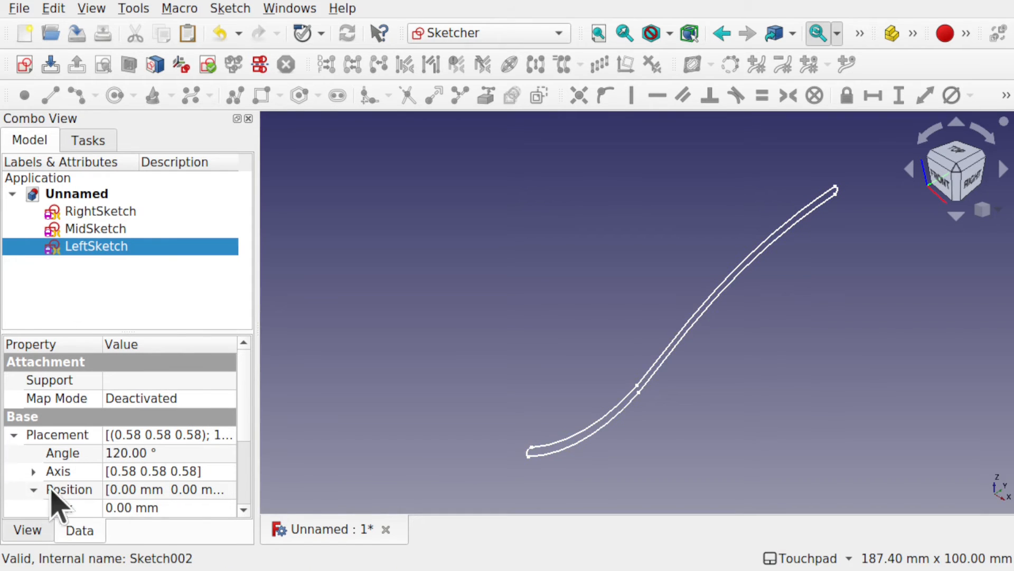
scroll(248, 462, "down", 5)
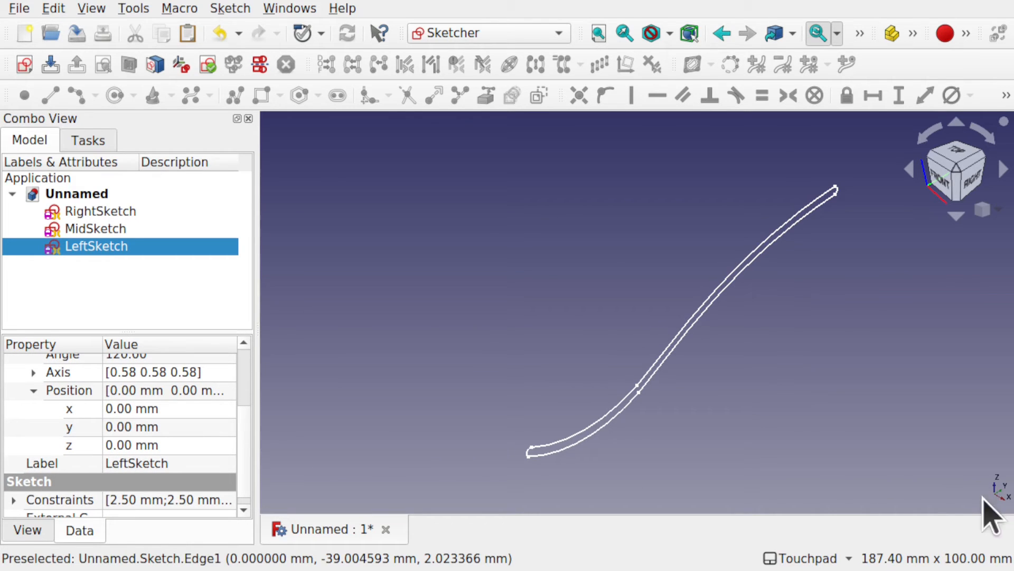
left_click(176, 410)
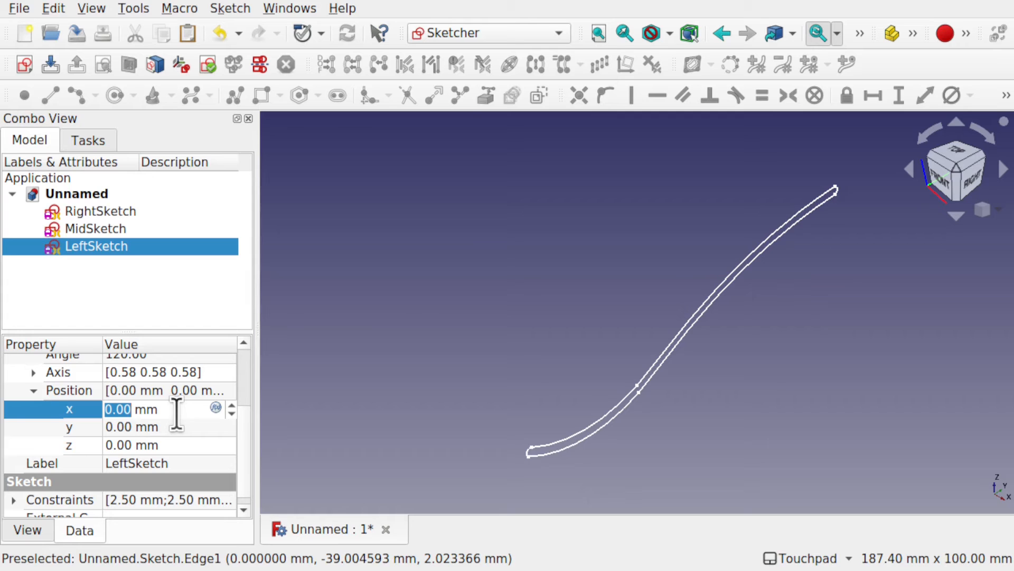
type("-20")
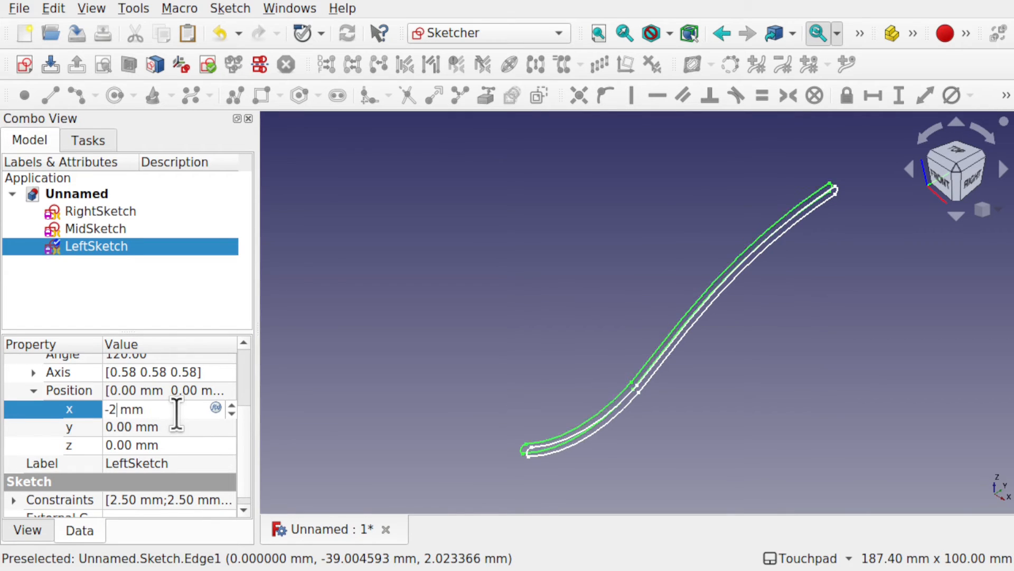
Step: Set the x position in LeftSketch's placement to 20 mm
key("BackSpace")
key("BackSpace")
key("BackSpace")
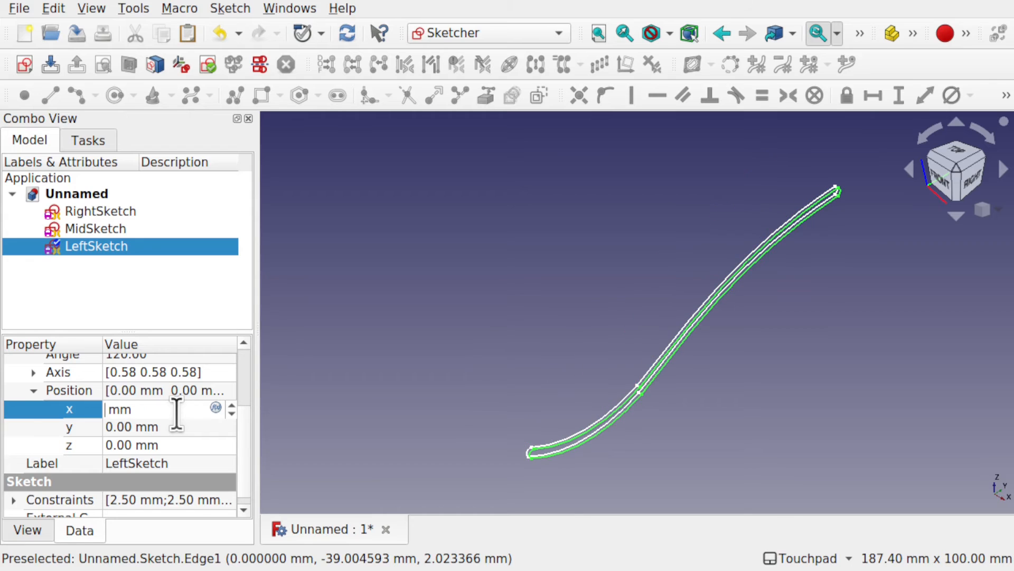
type("20")
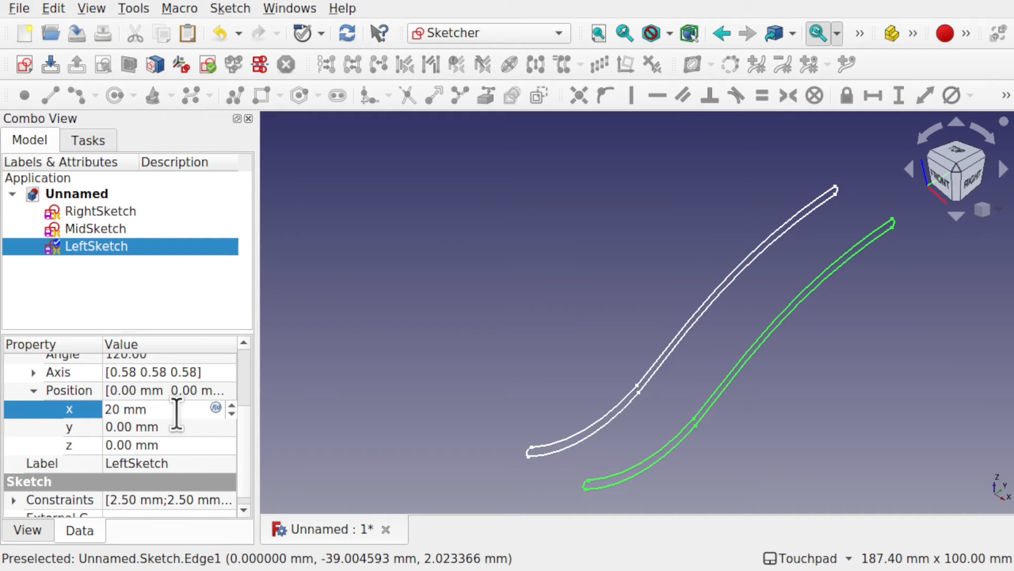
Step: Set the x position in RightSketch's placement to -20 mm
left_click(104, 211)
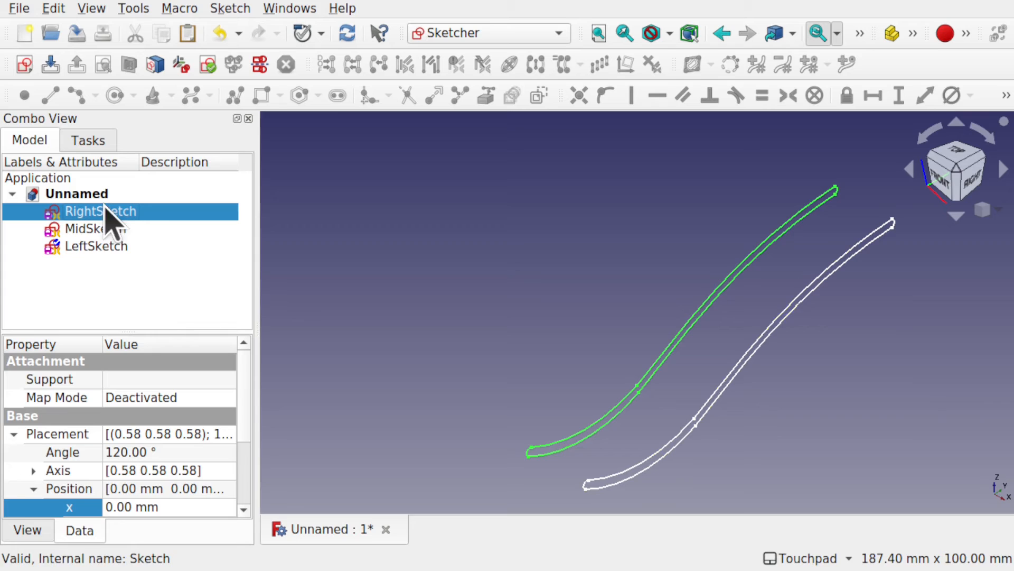
left_click(165, 507)
type("-20")
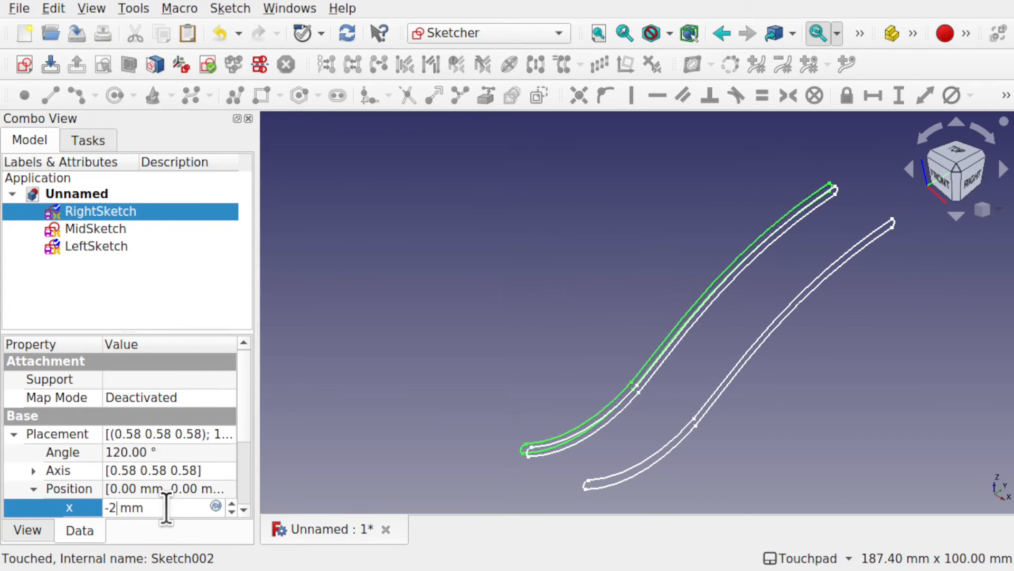
scroll(501, 404, "down", 4)
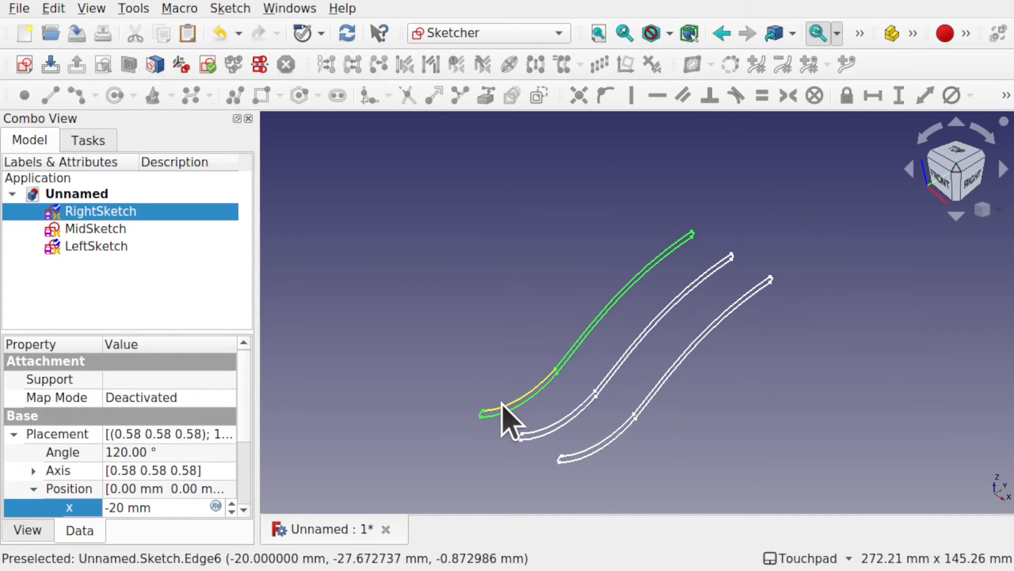
mouse_move(528, 401)
middle_mouse_down("alt")
mouse_move(596, 439)
mouse_move(606, 462)
mouse_move(534, 425)
mouse_move(544, 437)
mouse_move(533, 438)
middle_mouse_up("alt")
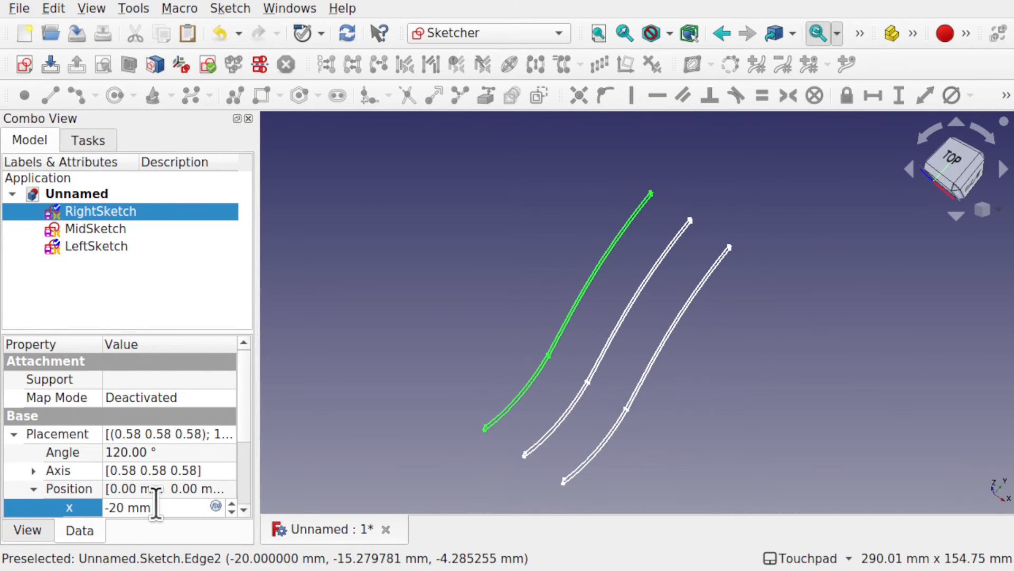
Step: Set the x position in RightSketch's placement to -15 mm
key("BackSpace")
key("BackSpace")
type("15")
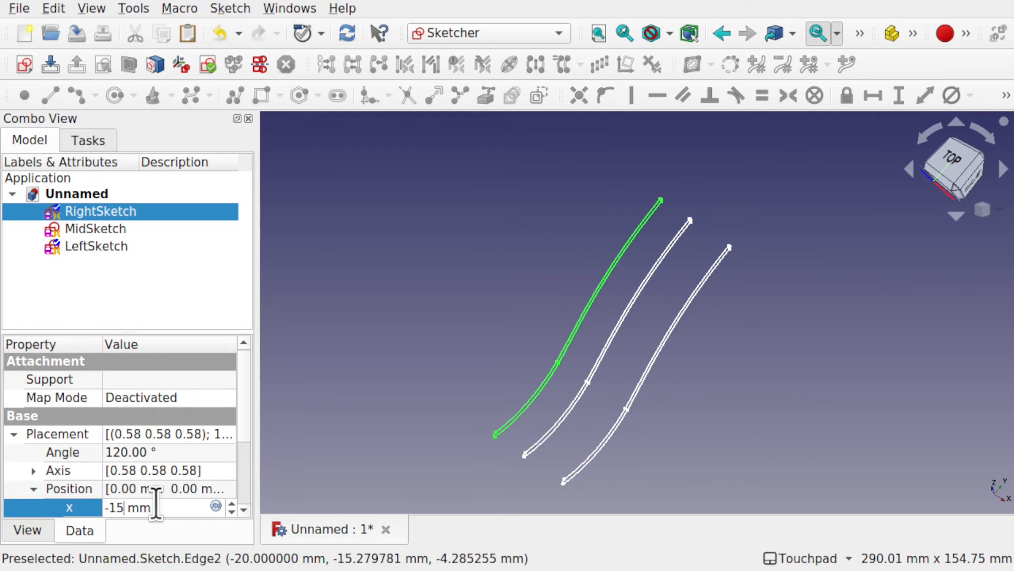
Step: Set the x position in LeftSketch's placement to 15 mm
left_click(115, 248)
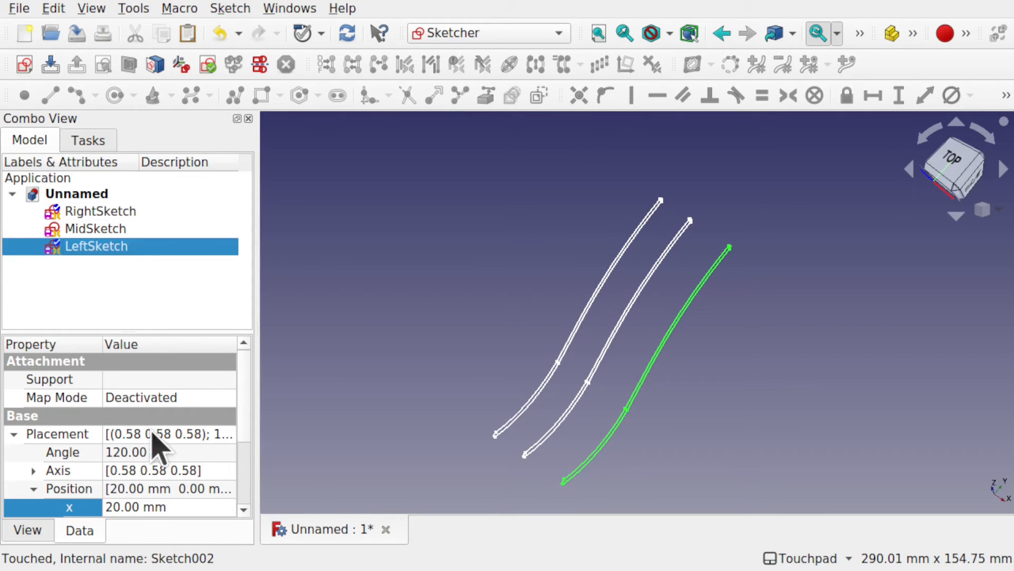
left_click(116, 508)
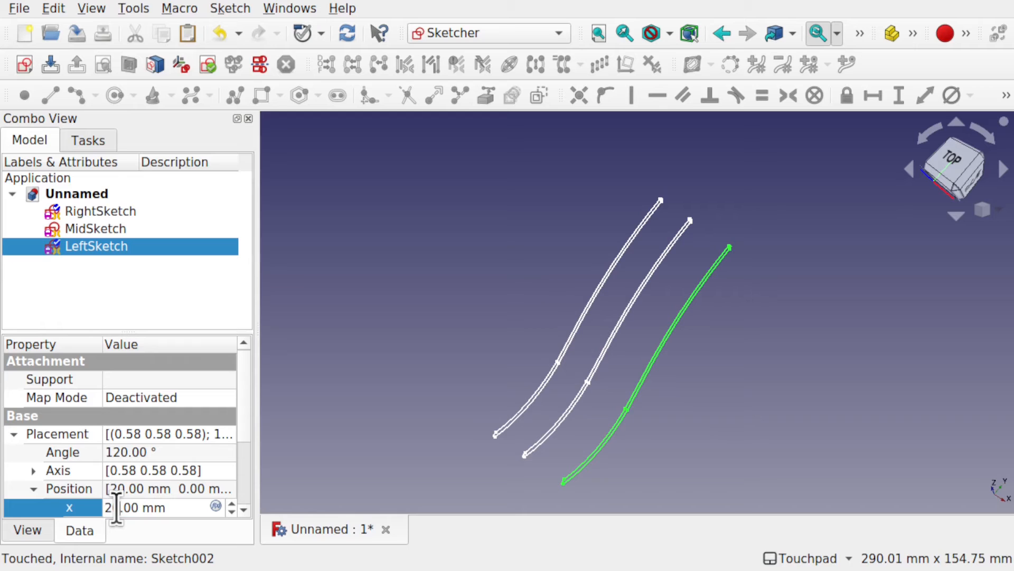
type("15")
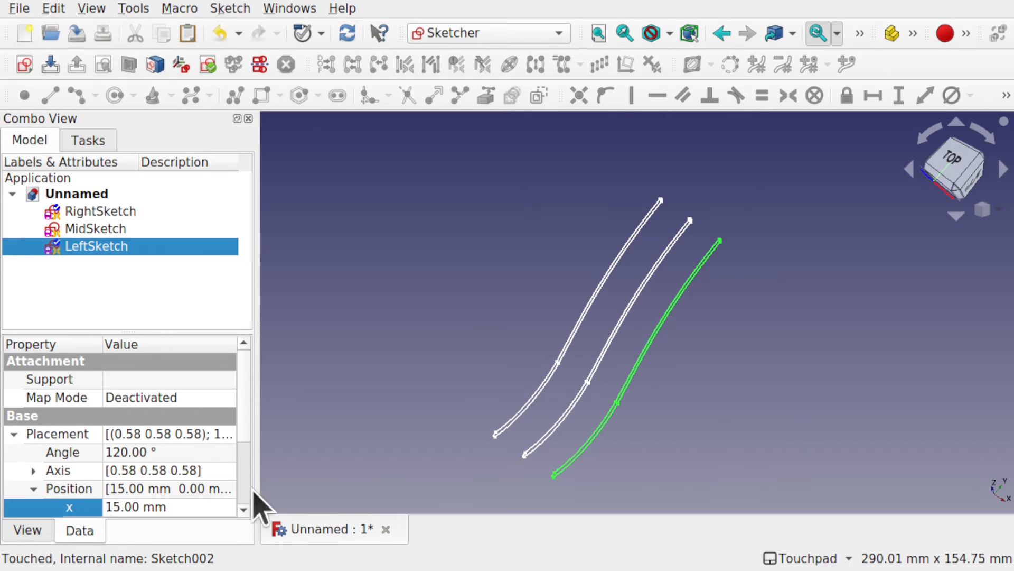
Step: Show the axis cross at the origin of the 3D view
left_click(537, 395)
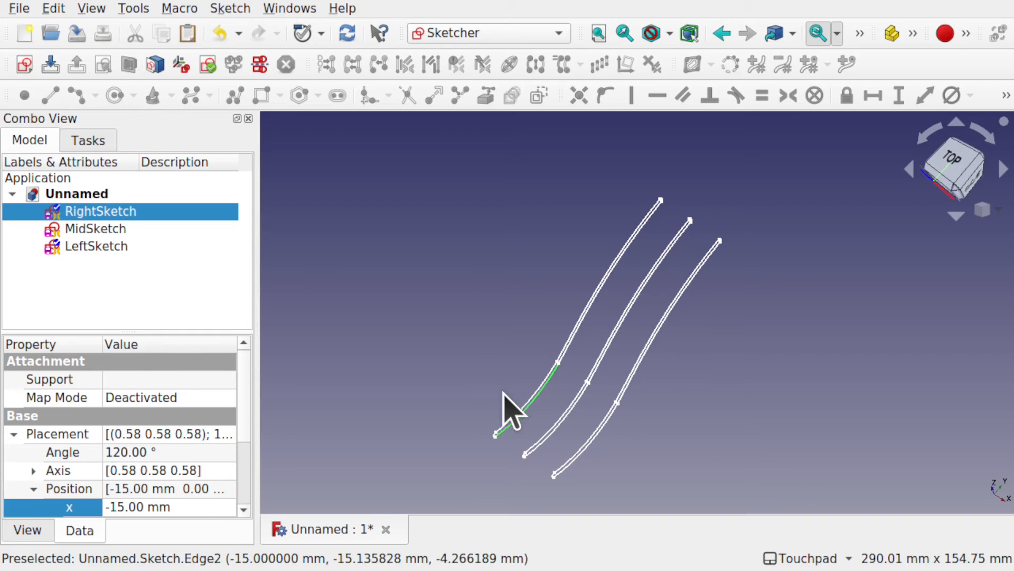
left_click_drag(507, 395, 540, 410, "shift")
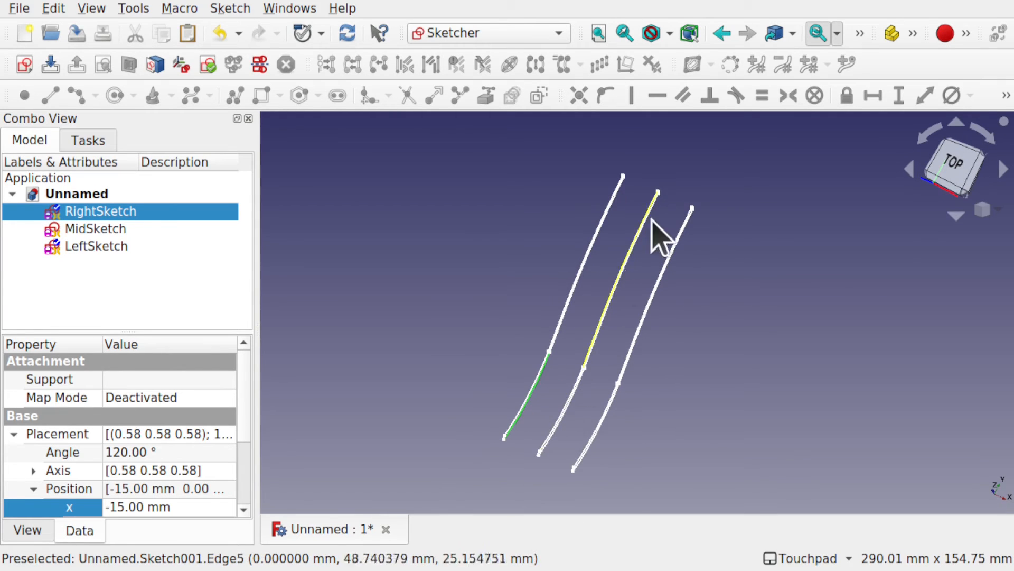
left_click(92, 8)
left_click(239, 266)
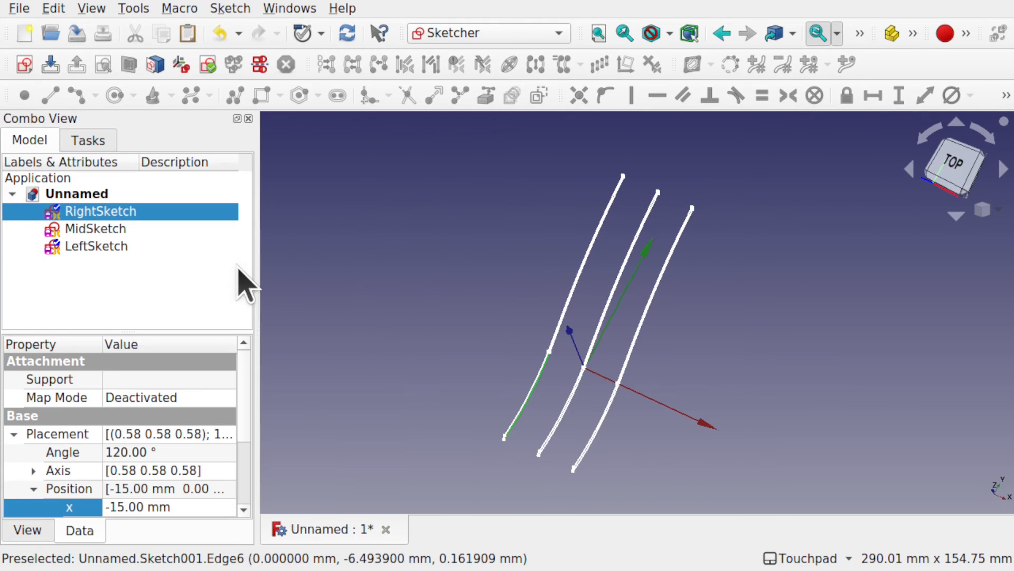
Step: Examine the spacing and orientation of the three offset profiles against the axis cross, from the right side and from oblique angles
left_click_drag(595, 356, 569, 335, "shift")
left_click_drag(629, 404, 618, 330, "shift")
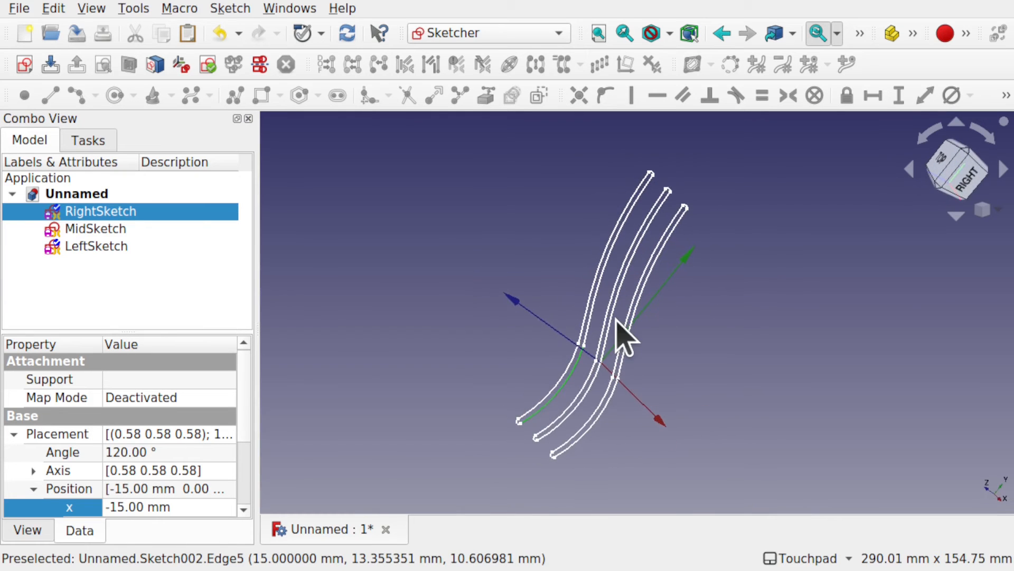
left_click(964, 192)
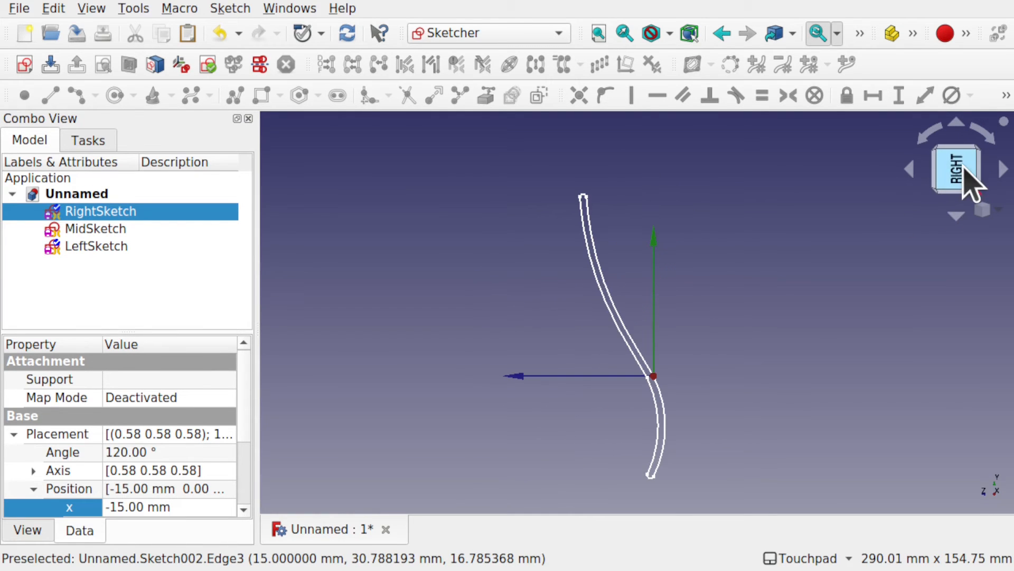
left_click(988, 134)
left_click(989, 134)
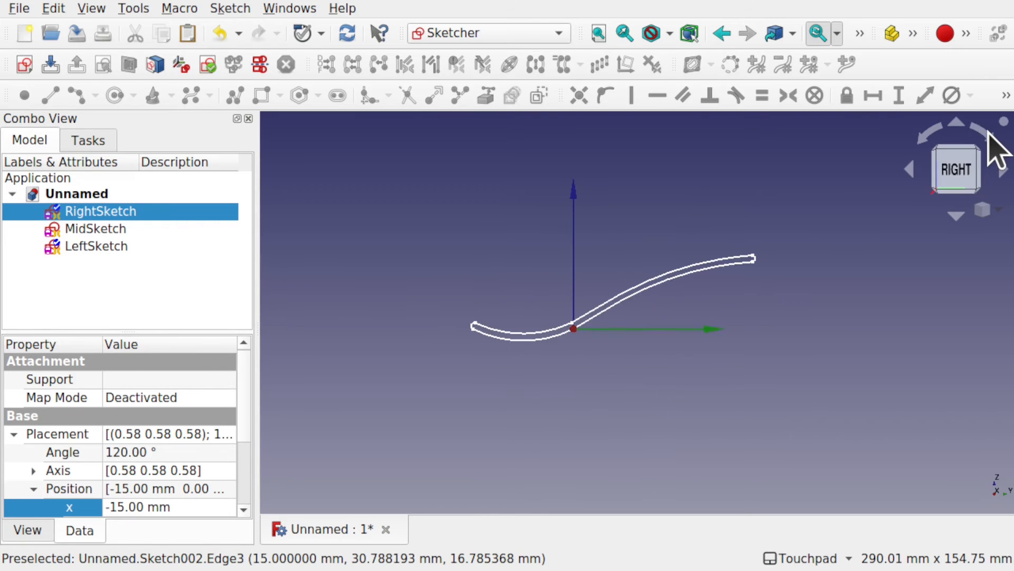
mouse_move(595, 335)
left_mouse_down("alt")
mouse_move(616, 356)
mouse_move(604, 335)
mouse_move(575, 340)
mouse_move(584, 339)
mouse_move(581, 389)
left_mouse_up("alt")
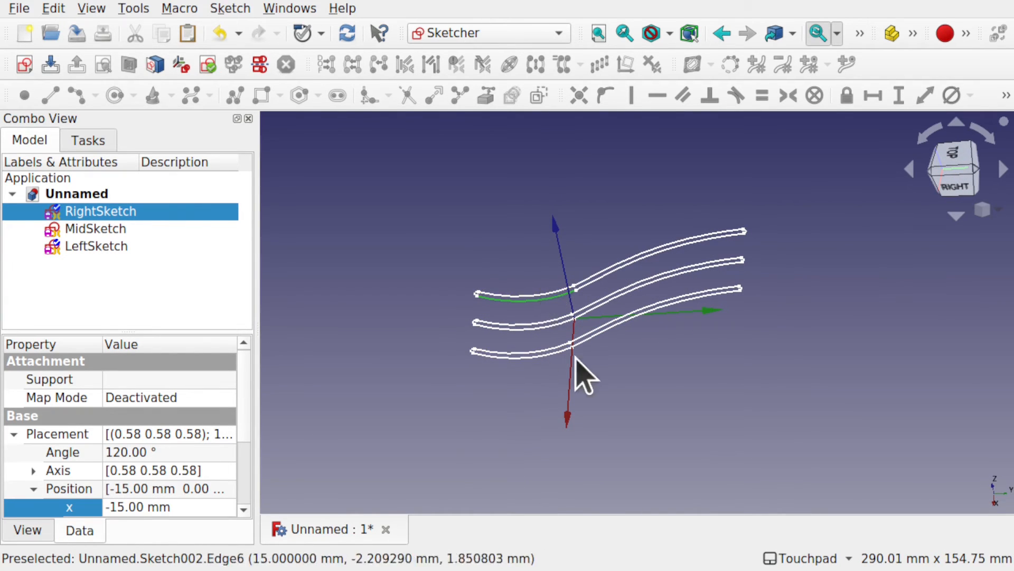
left_click_drag(579, 371, 534, 376, "alt")
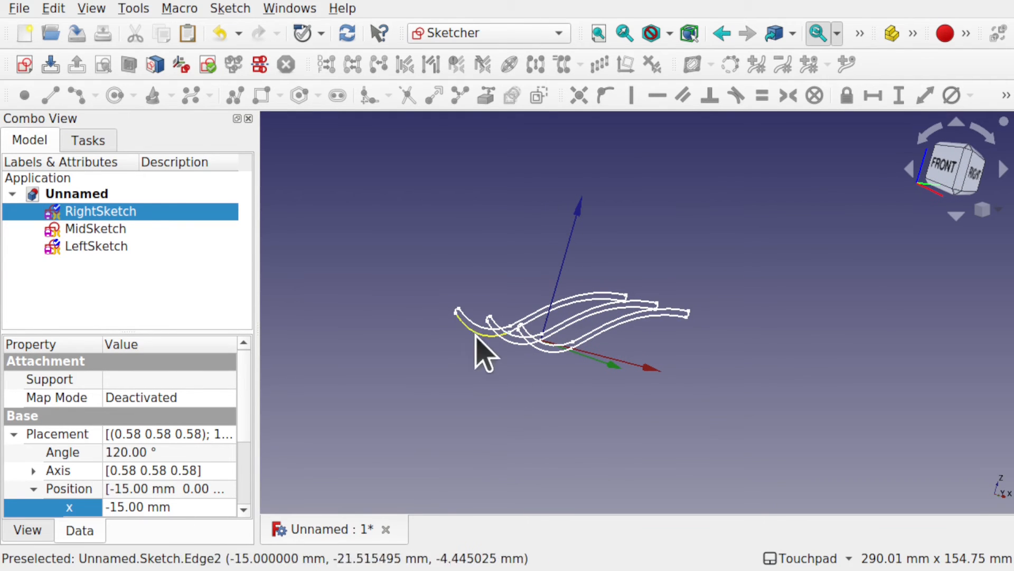
left_click_drag(609, 328, 512, 349, "alt")
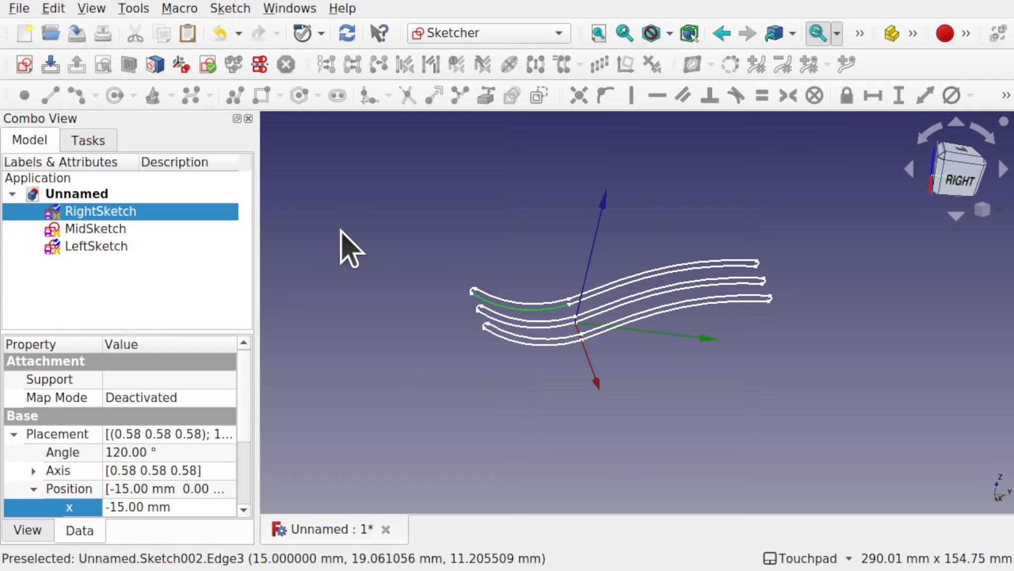
Step: Switch to the Part workbench and clear the current selection
left_click(439, 37)
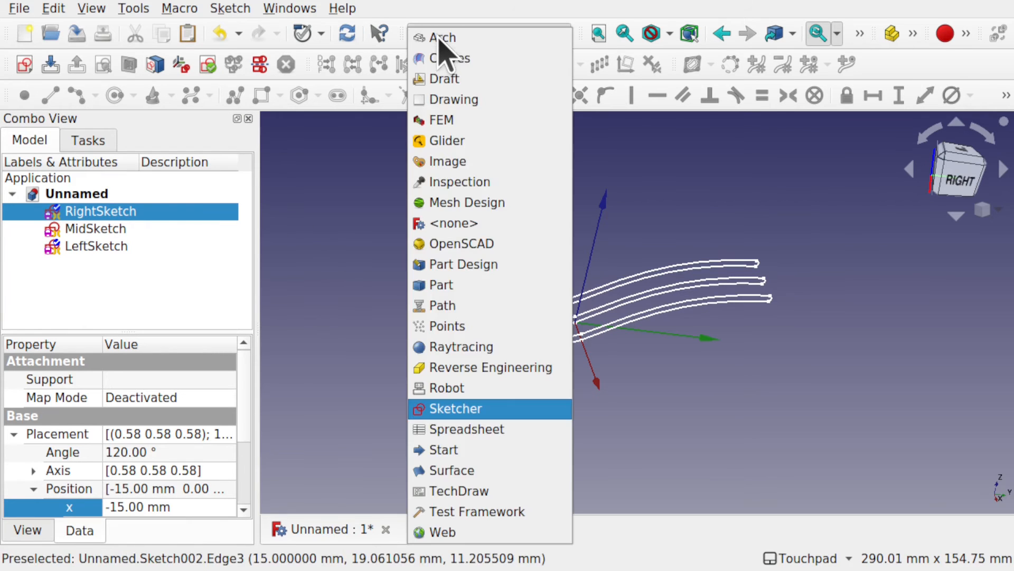
left_click(478, 290)
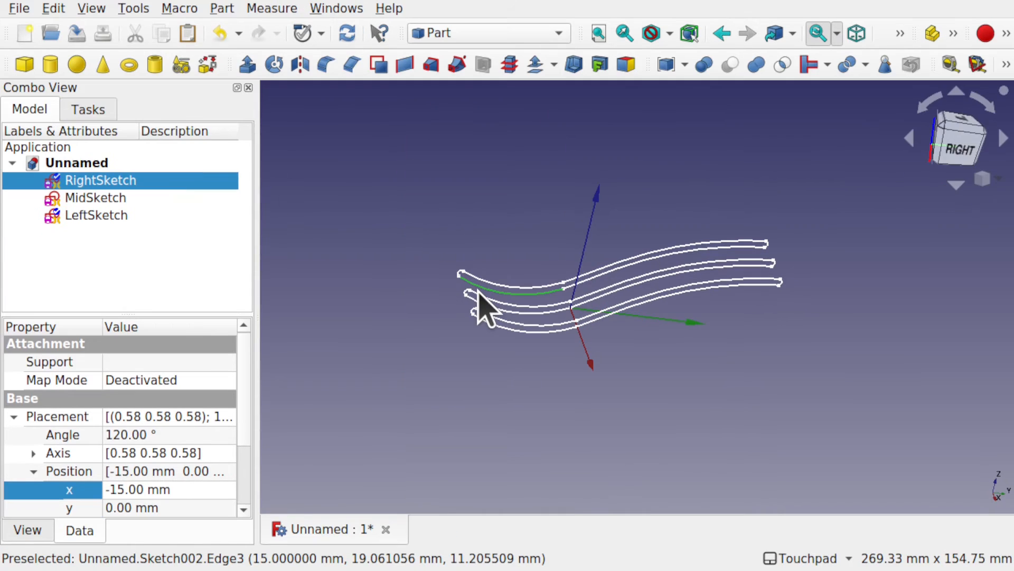
left_click(336, 177)
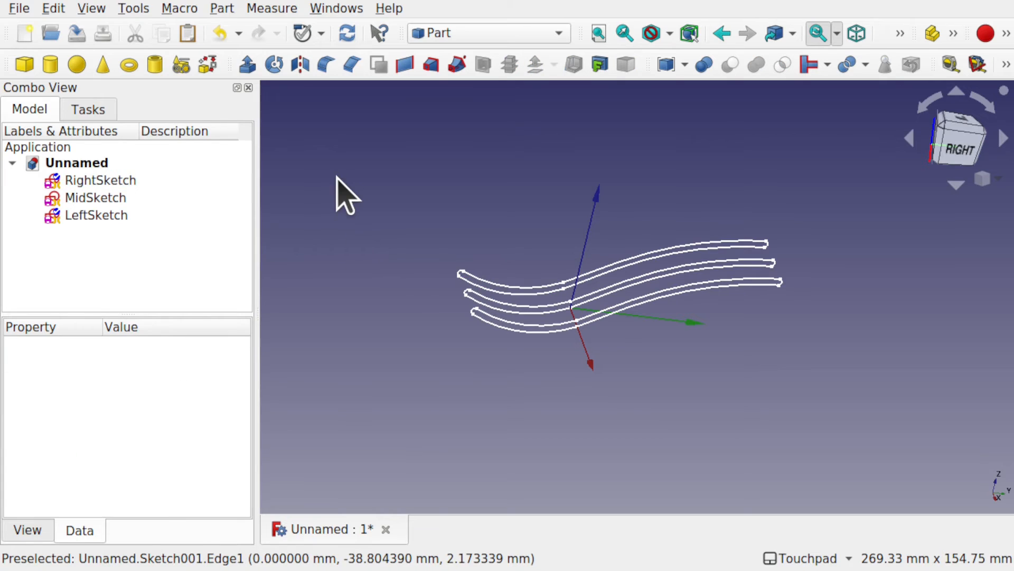
Step: Loft a solid through RightSketch, MidSketch and LeftSketch in that order, and inspect the resulting body from above and below
left_click(224, 12)
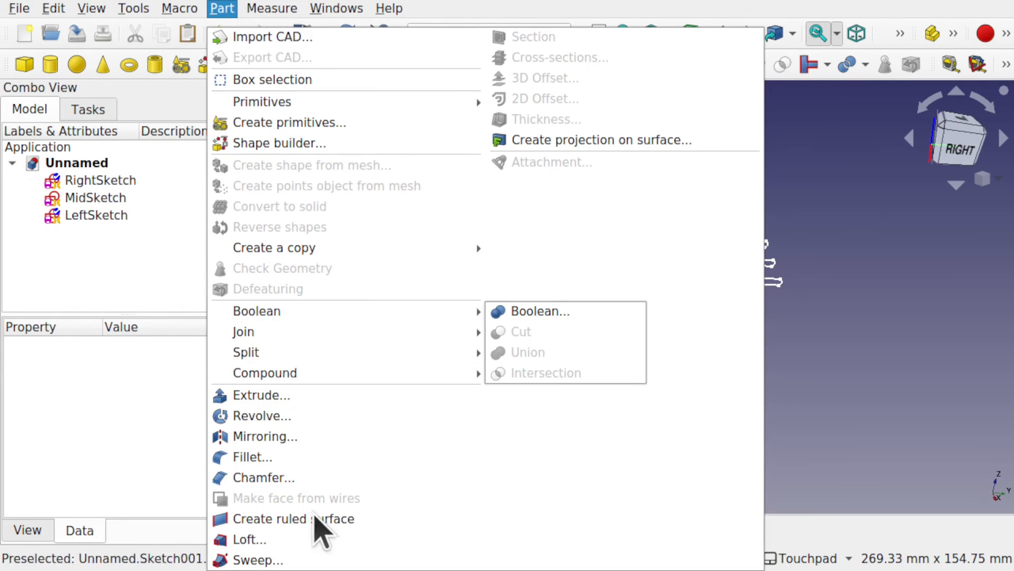
left_click(320, 547)
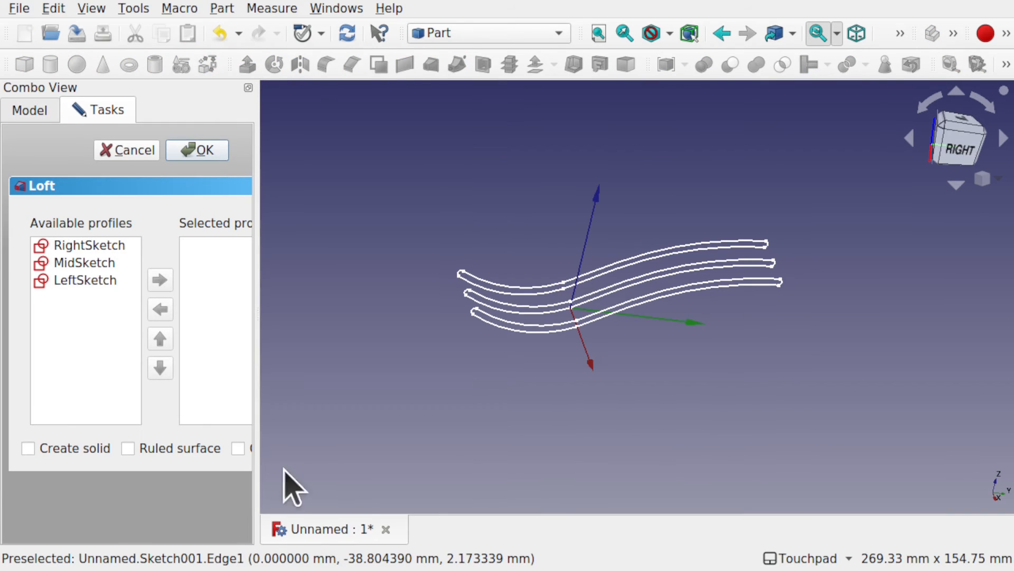
left_click_drag(257, 419, 321, 431)
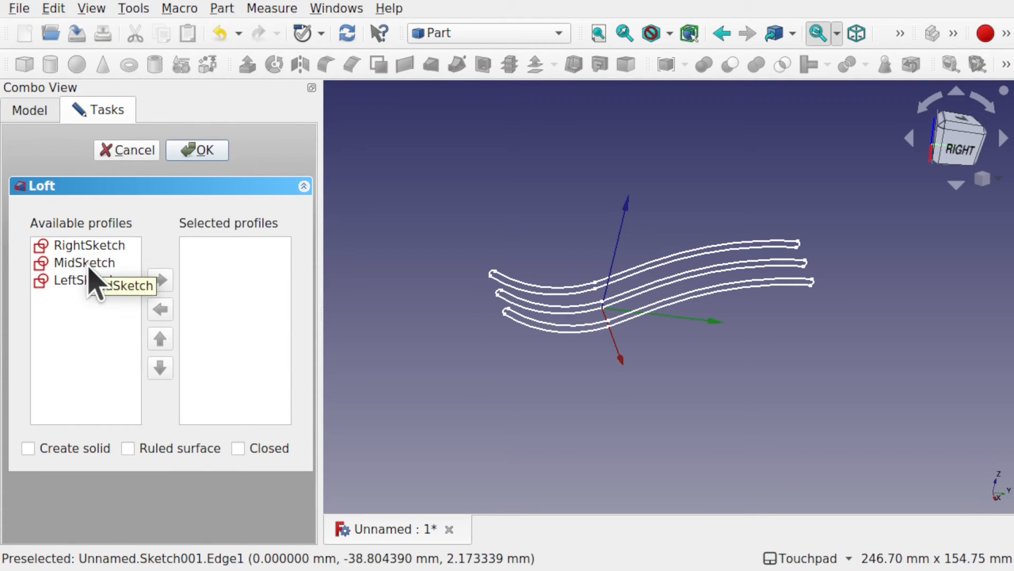
left_click(89, 247)
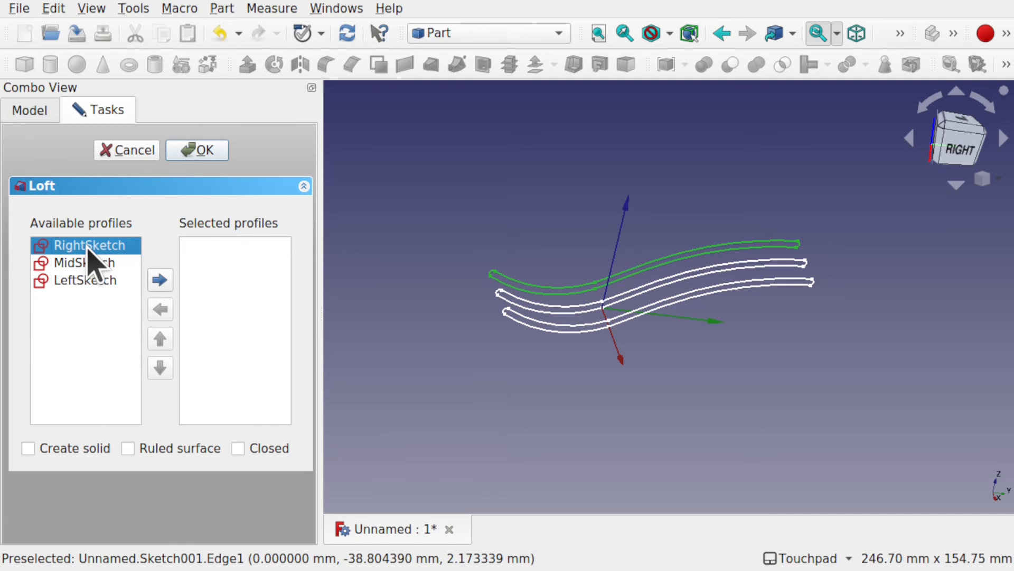
left_click(160, 280)
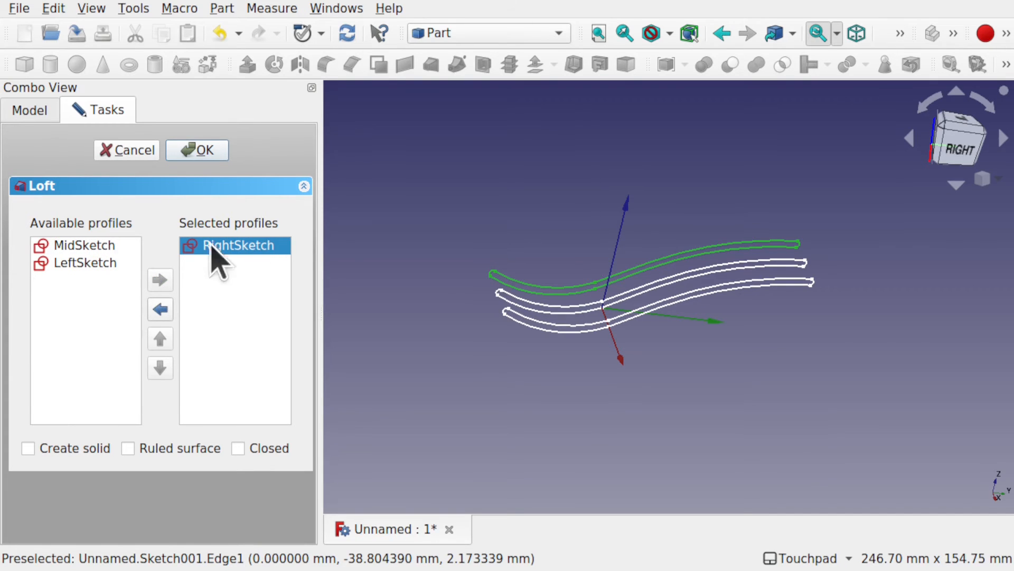
left_click(117, 248)
left_click(158, 280)
left_click(78, 246)
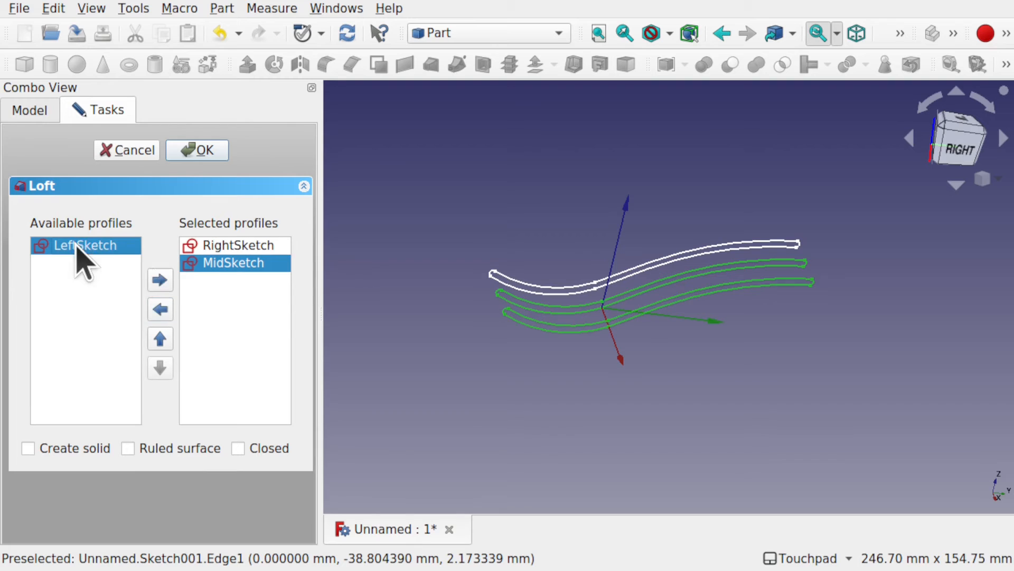
left_click(161, 280)
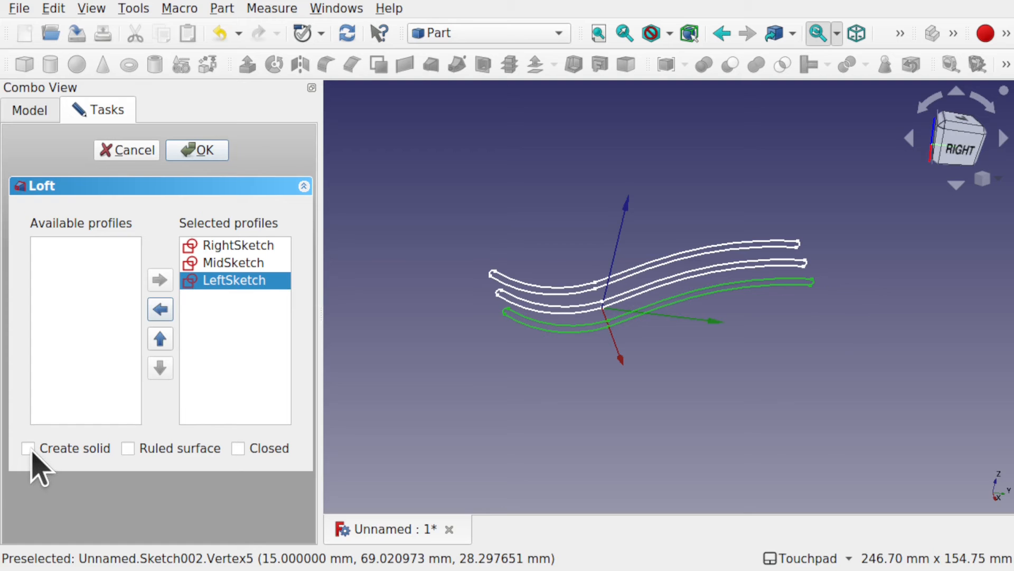
left_click(199, 150)
middle_click_drag(633, 315, 657, 421, "alt")
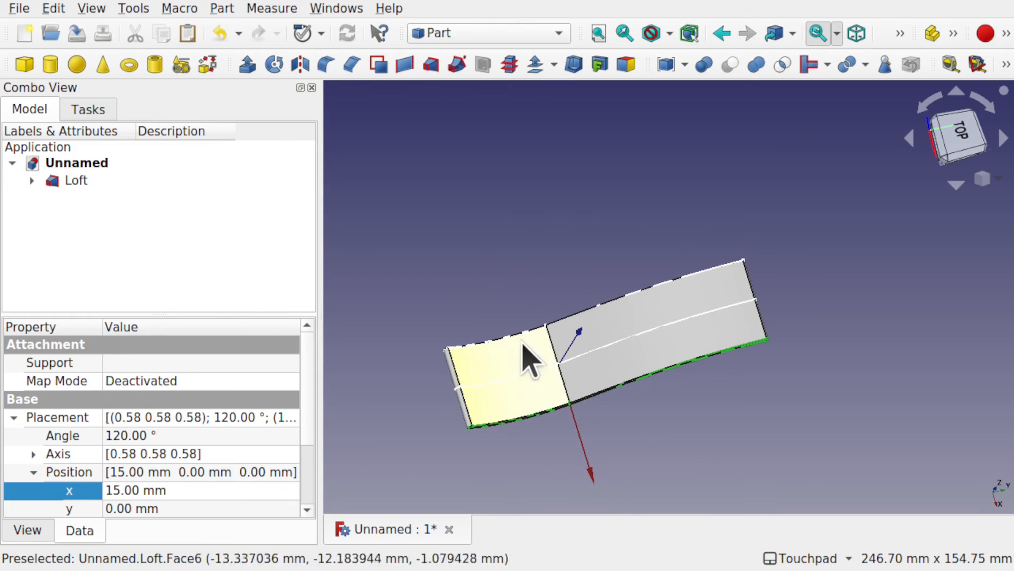
middle_click_drag(574, 374, 770, 263, "alt")
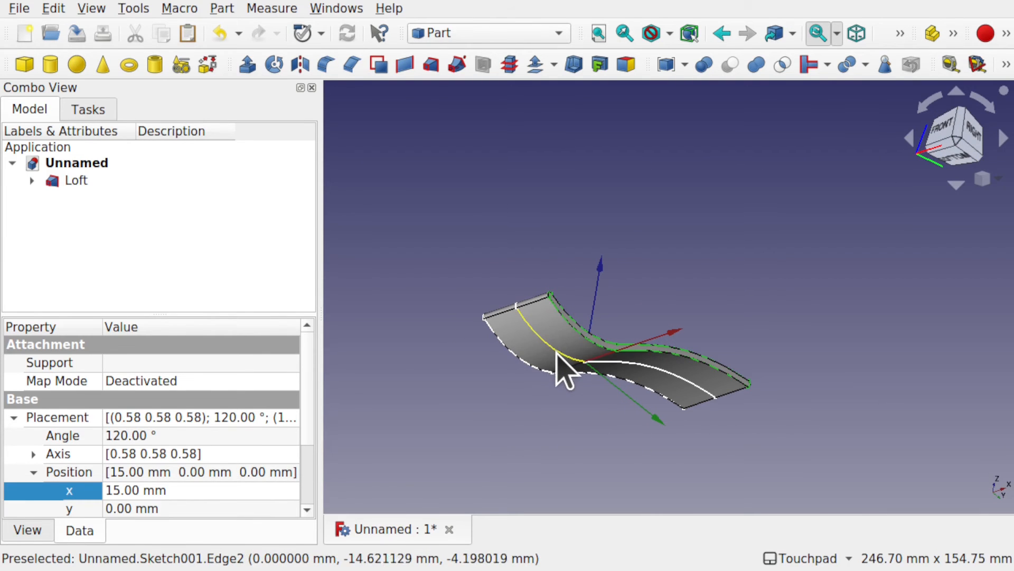
Step: Open MidSketch, the middle profile of the Loft, for editing
left_click(35, 182)
left_click(133, 213)
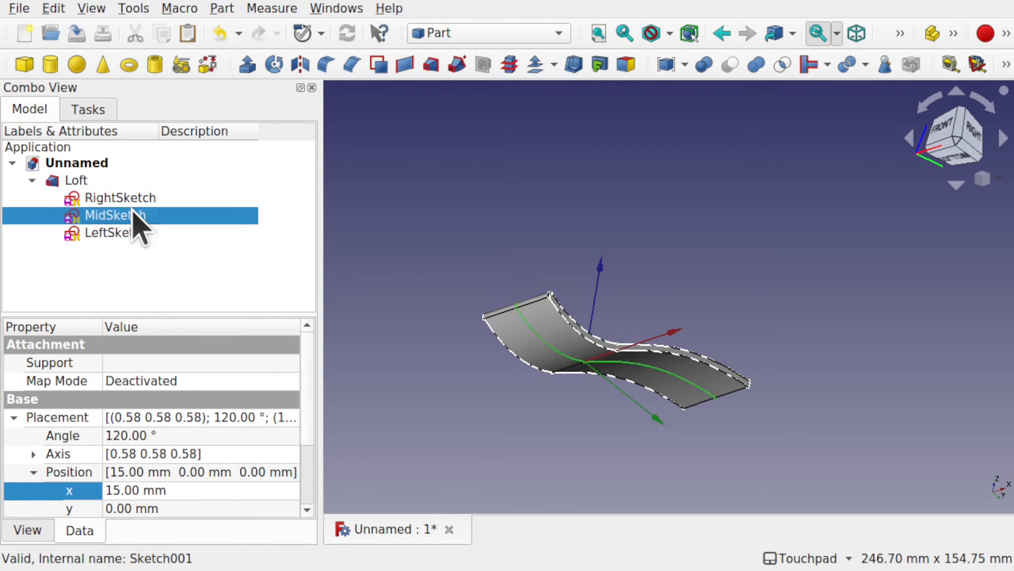
double_click(135, 214)
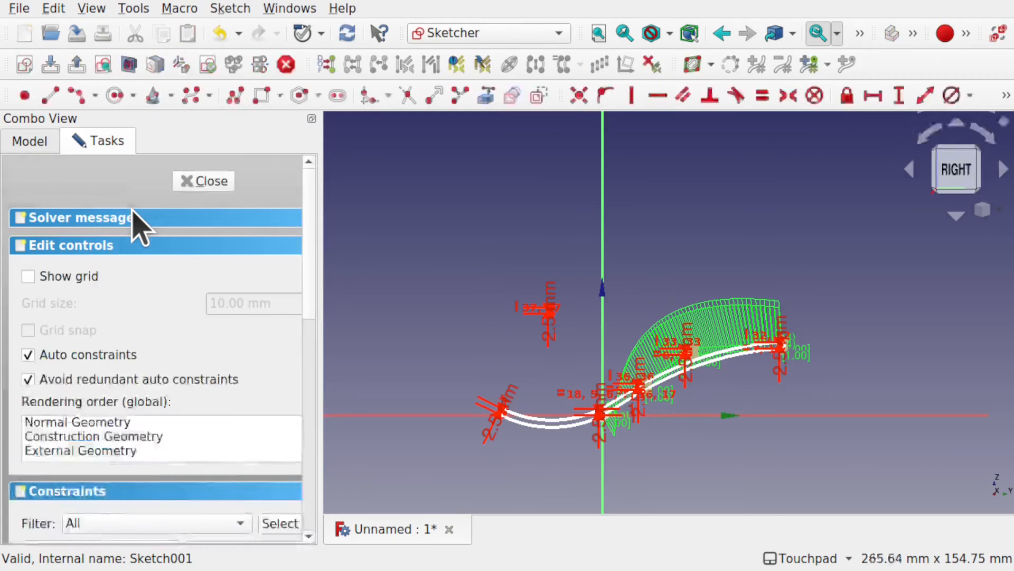
scroll(581, 449, "up", 3)
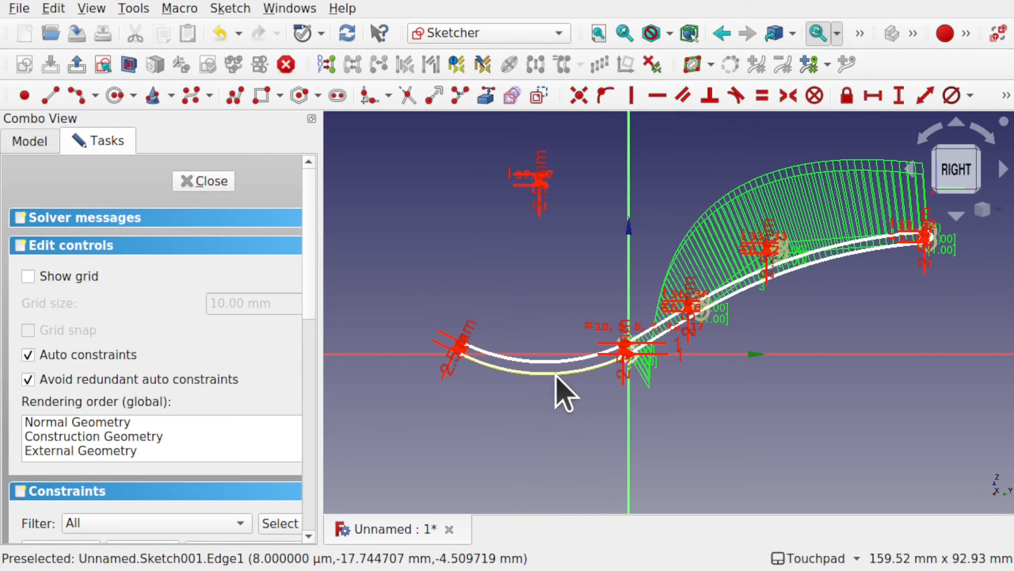
scroll(543, 200, "up", 3)
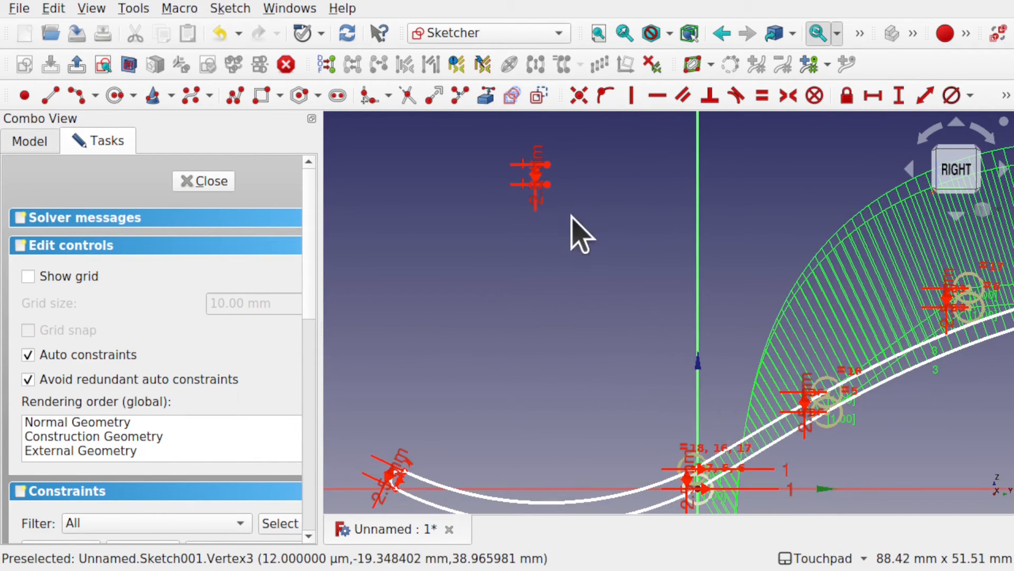
Step: Deepen the bowl end of MidSketch by moving the centres of its two parallel arcs down toward the horizontal axis
middle_click_drag(548, 185, 537, 160, "shift")
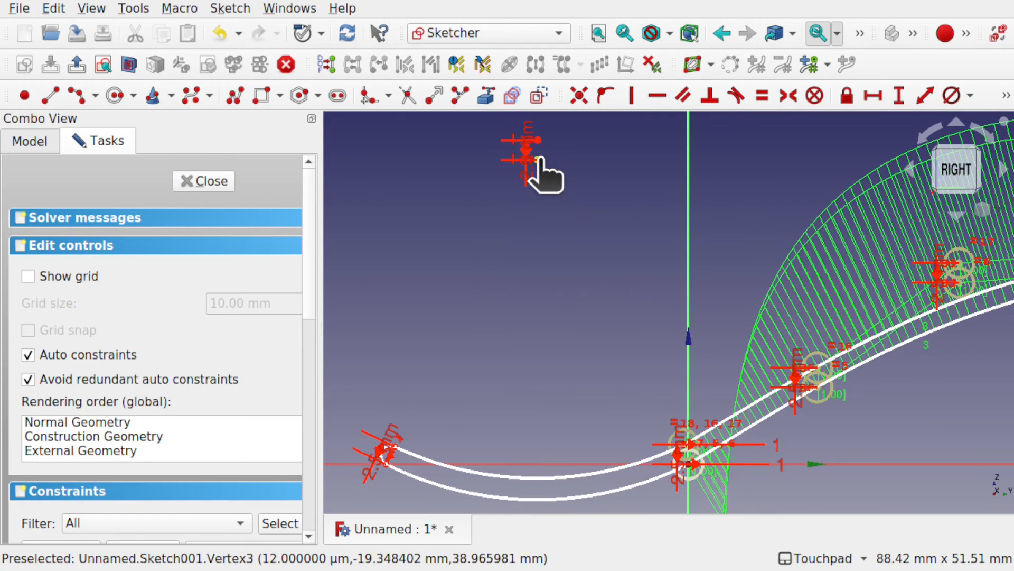
left_click_drag(539, 159, 535, 306)
mouse_move(574, 394)
middle_mouse_down("shift")
mouse_move(645, 333)
mouse_move(642, 307)
middle_mouse_up("shift")
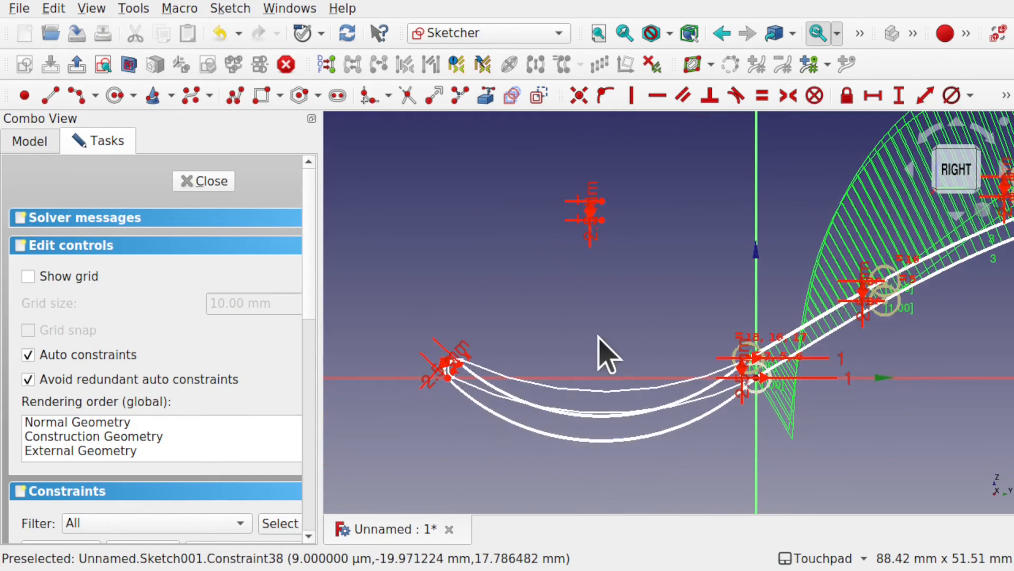
mouse_move(598, 336)
middle_mouse_down("alt")
mouse_move(661, 381)
mouse_move(587, 331)
middle_mouse_up("alt")
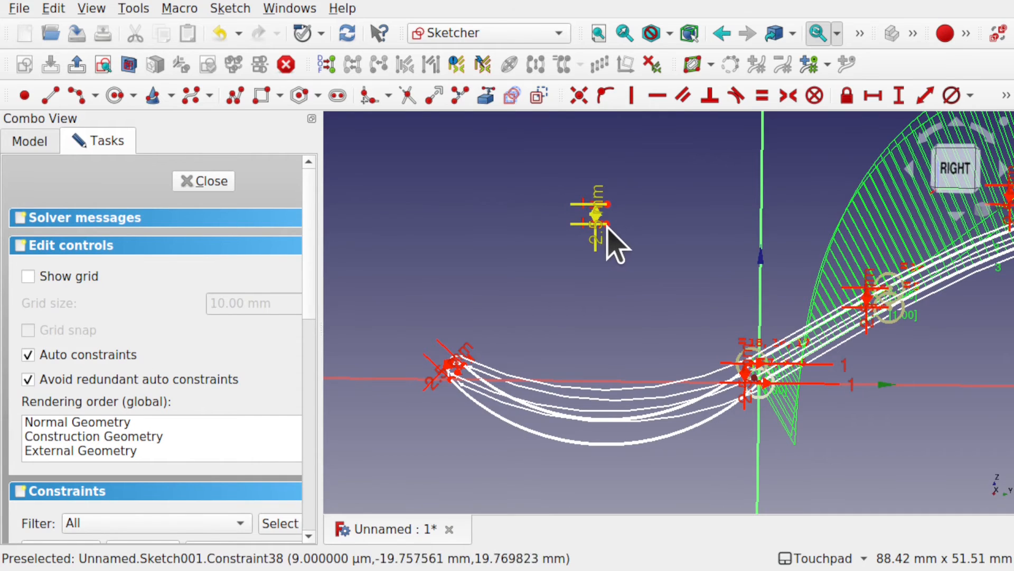
left_click_drag(608, 220, 597, 284)
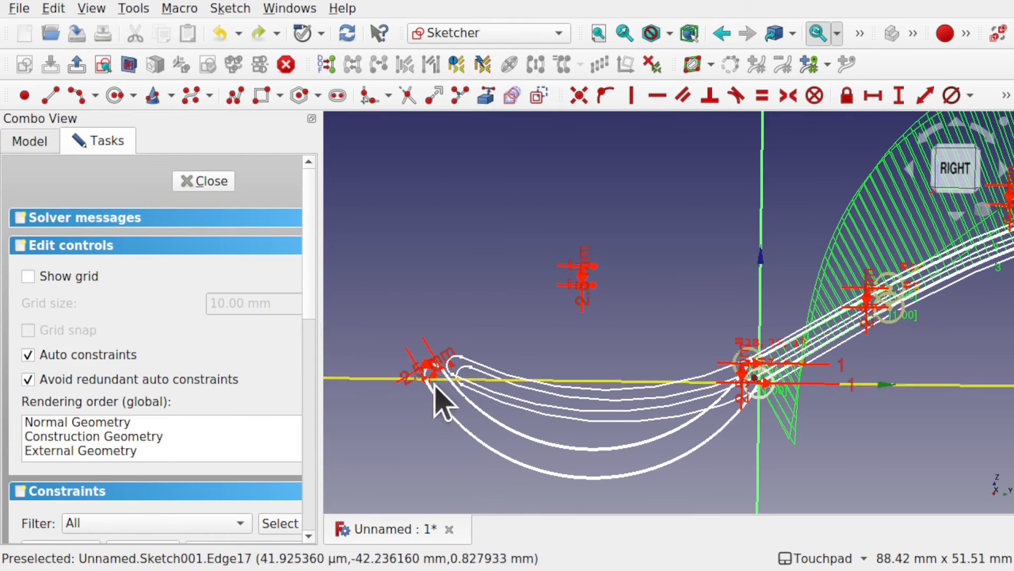
mouse_move(624, 327)
left_mouse_down("alt")
mouse_move(614, 401)
mouse_move(622, 334)
left_mouse_up("alt")
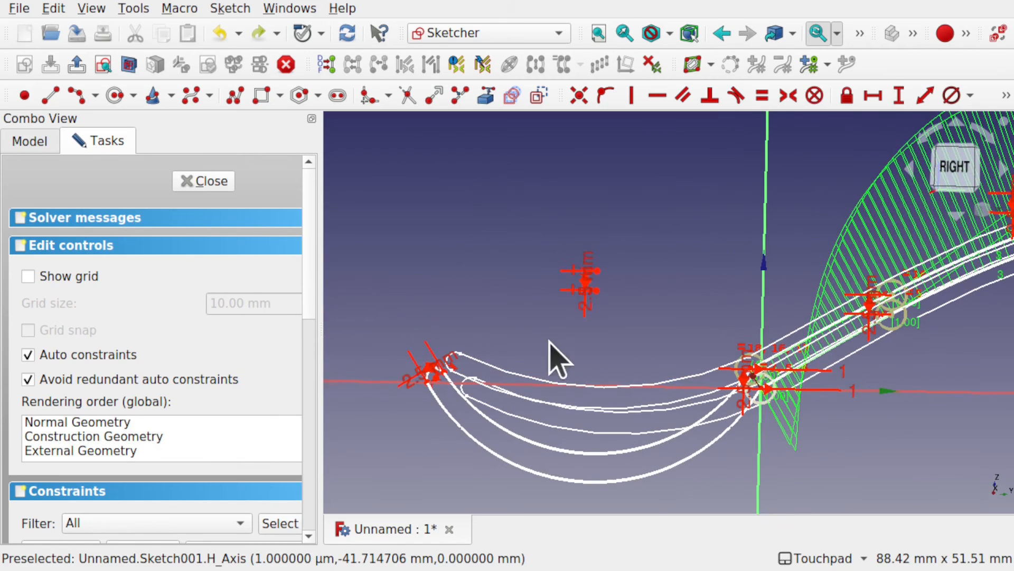
Step: Shift the bowl arcs' centres up and away from the vertical axis to lengthen the middle tip, and close MidSketch
left_click_drag(590, 288, 528, 220)
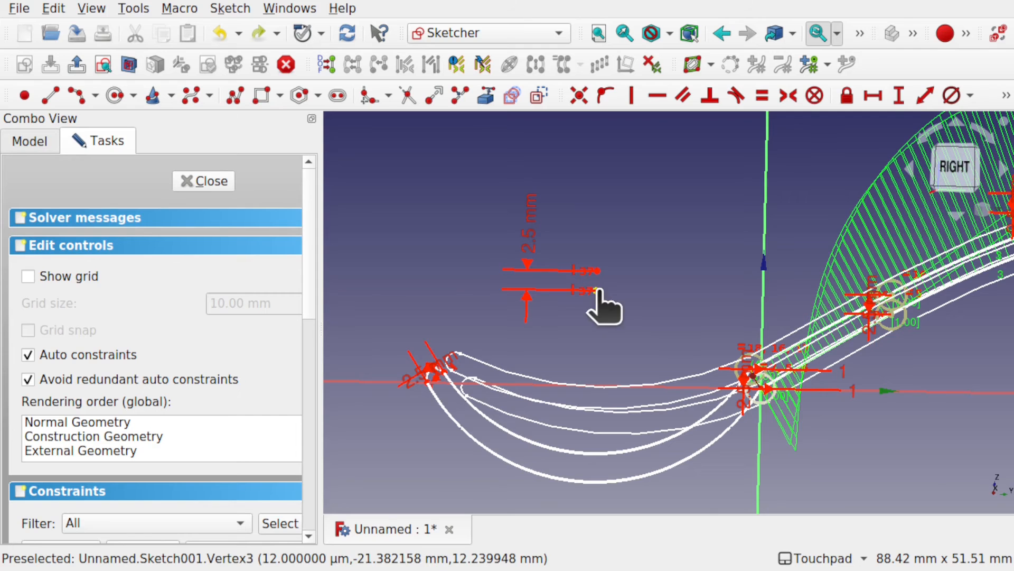
left_click_drag(597, 290, 579, 244)
mouse_move(850, 434)
left_mouse_down("alt")
mouse_move(733, 365)
mouse_move(802, 421)
mouse_move(756, 382)
left_mouse_up("alt")
mouse_move(722, 349)
left_mouse_down("alt")
mouse_move(692, 343)
mouse_move(714, 343)
left_mouse_up("alt")
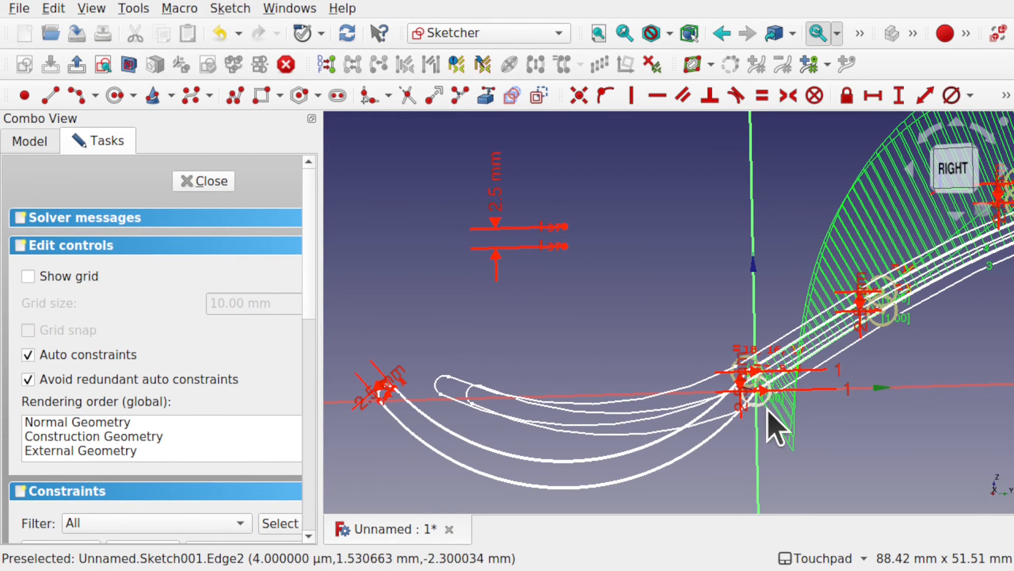
mouse_move(776, 426)
left_mouse_down("alt")
mouse_move(723, 395)
mouse_move(749, 400)
left_mouse_up("alt")
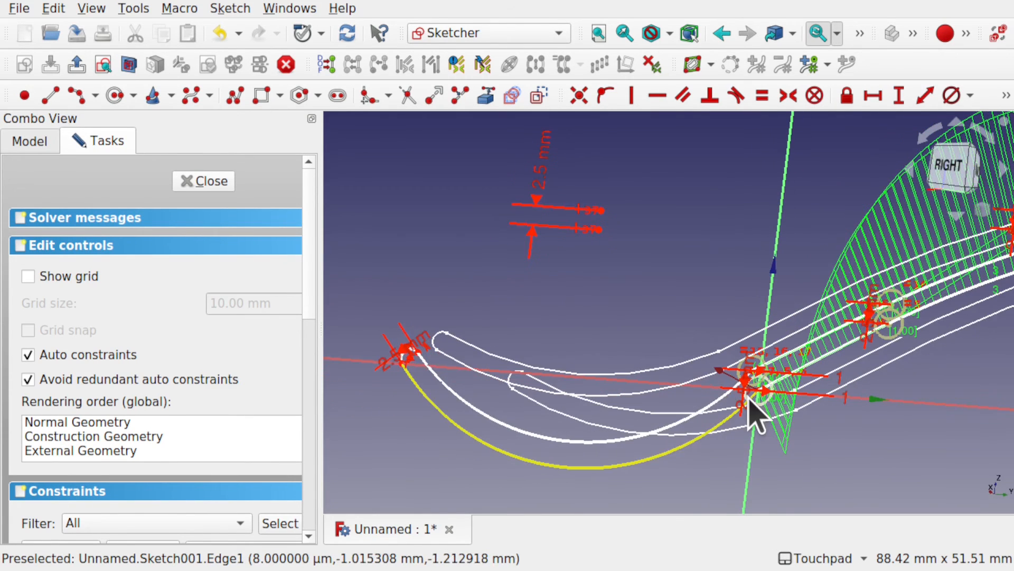
left_click(210, 183)
Step: Switch to the Sketcher workbench and create a new sketch on the XY-Plane with an offset of 0 mm
mouse_move(593, 281)
left_mouse_down("alt")
mouse_move(528, 390)
mouse_move(639, 390)
mouse_move(804, 352)
mouse_move(788, 247)
mouse_move(570, 166)
mouse_move(503, 233)
mouse_move(503, 316)
mouse_move(584, 350)
mouse_move(594, 414)
left_mouse_up("alt")
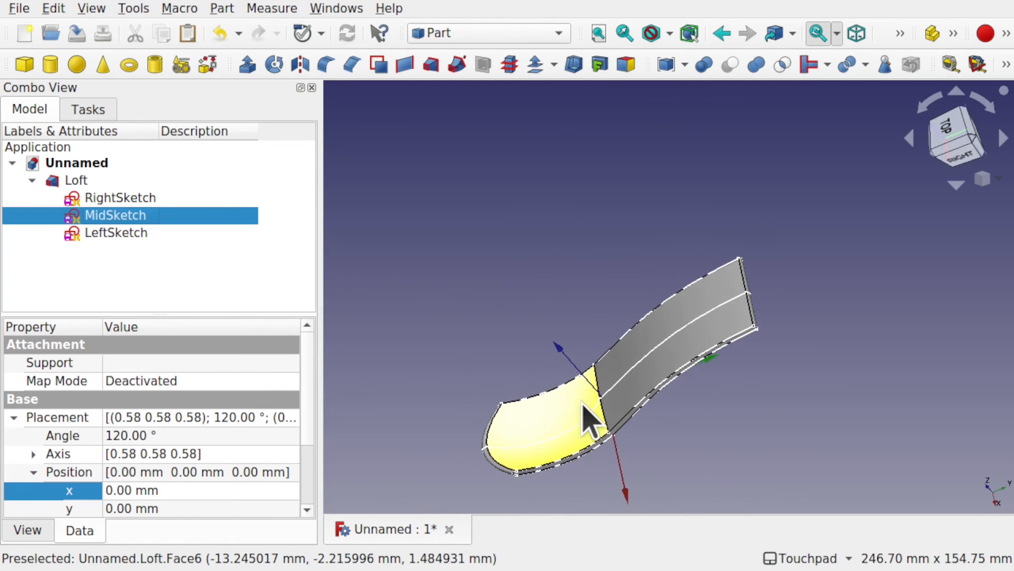
left_click(943, 141)
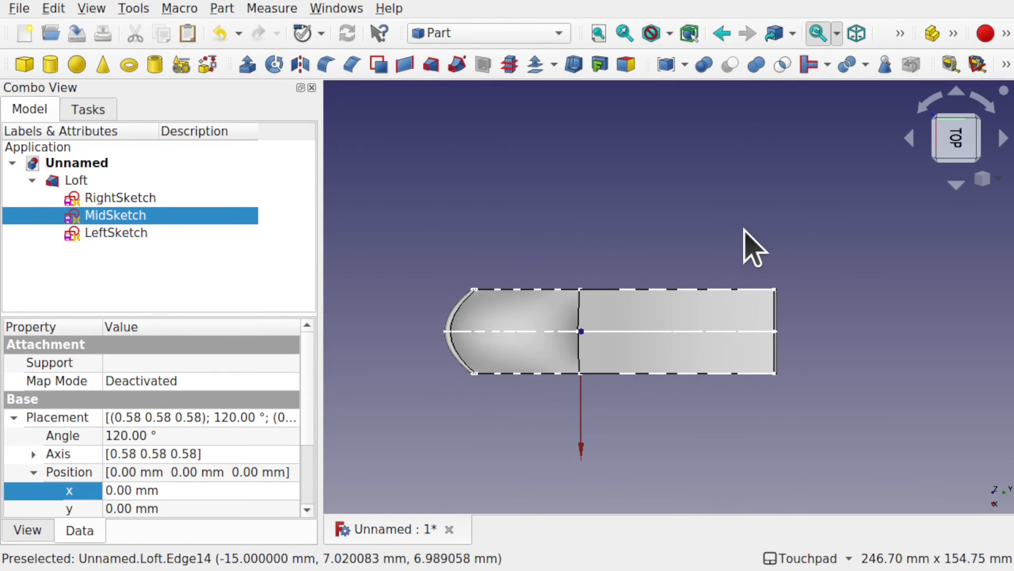
left_click(928, 107)
left_click_drag(737, 229, 709, 174, "shift")
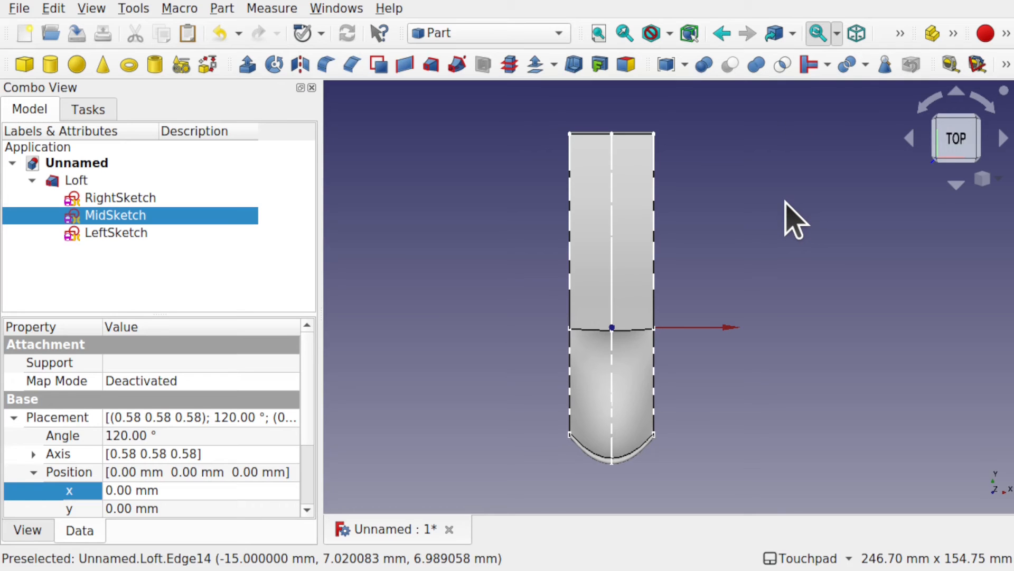
left_click(481, 35)
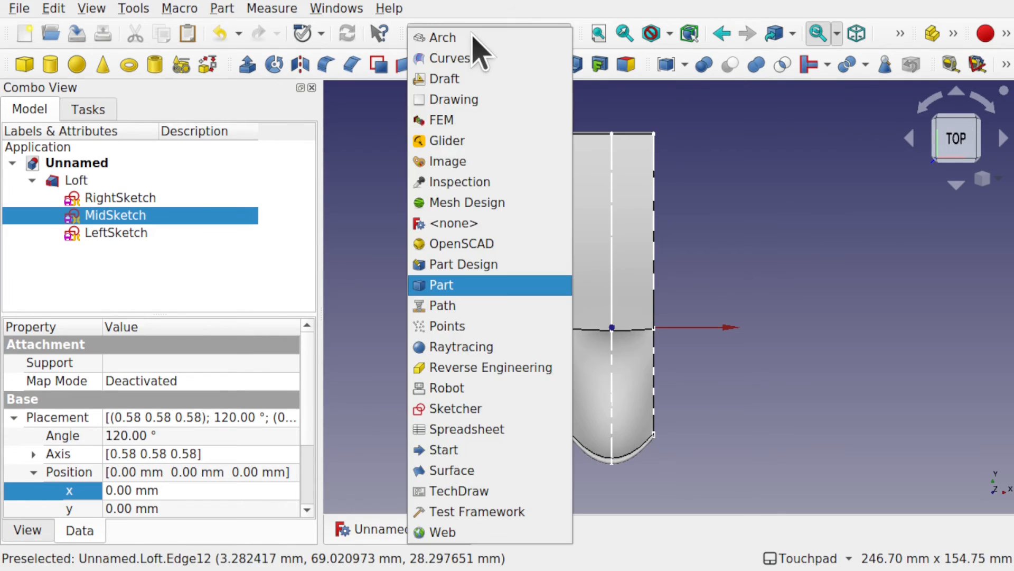
left_click(498, 409)
left_click(505, 422)
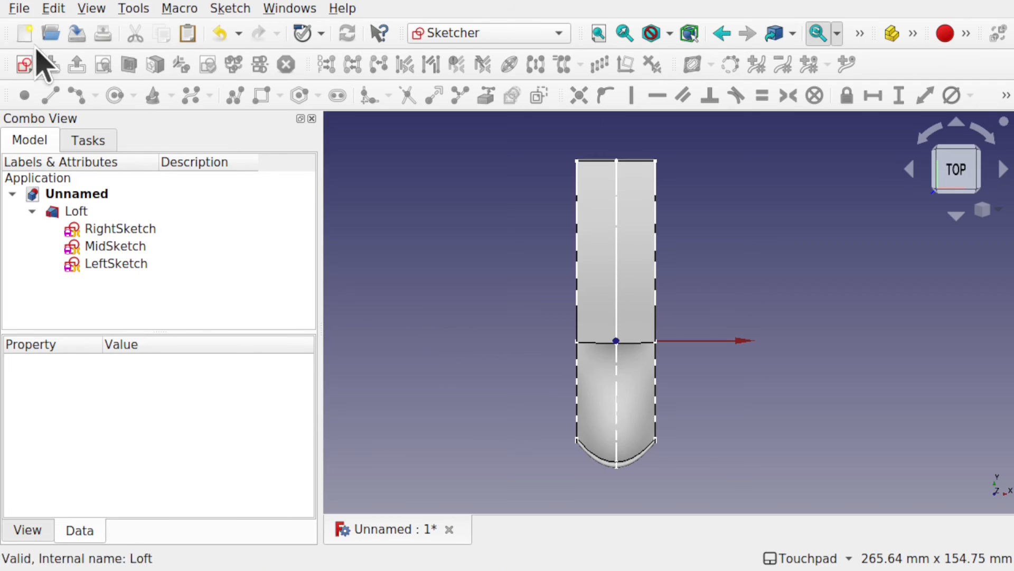
left_click(24, 64)
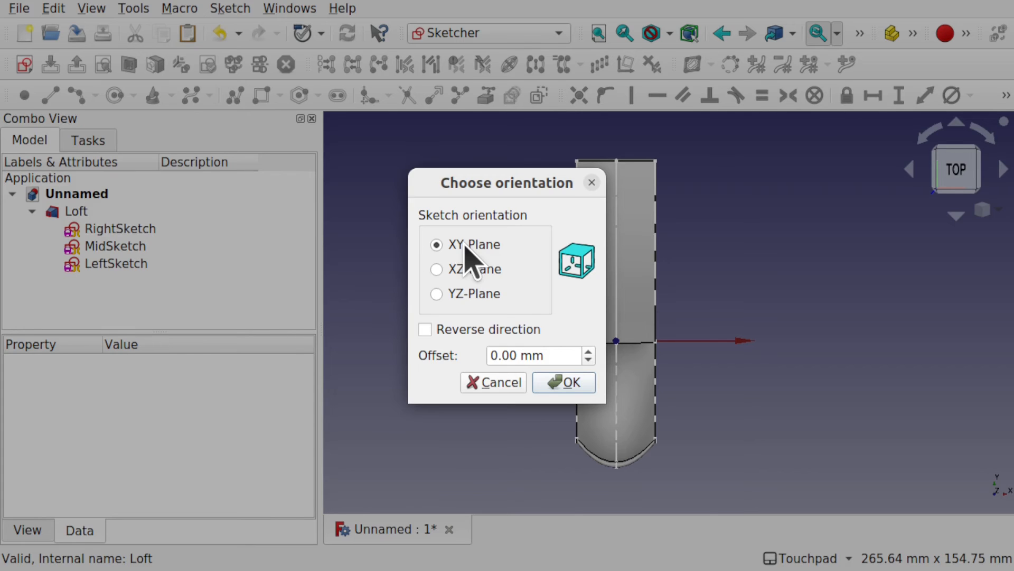
left_click(567, 381)
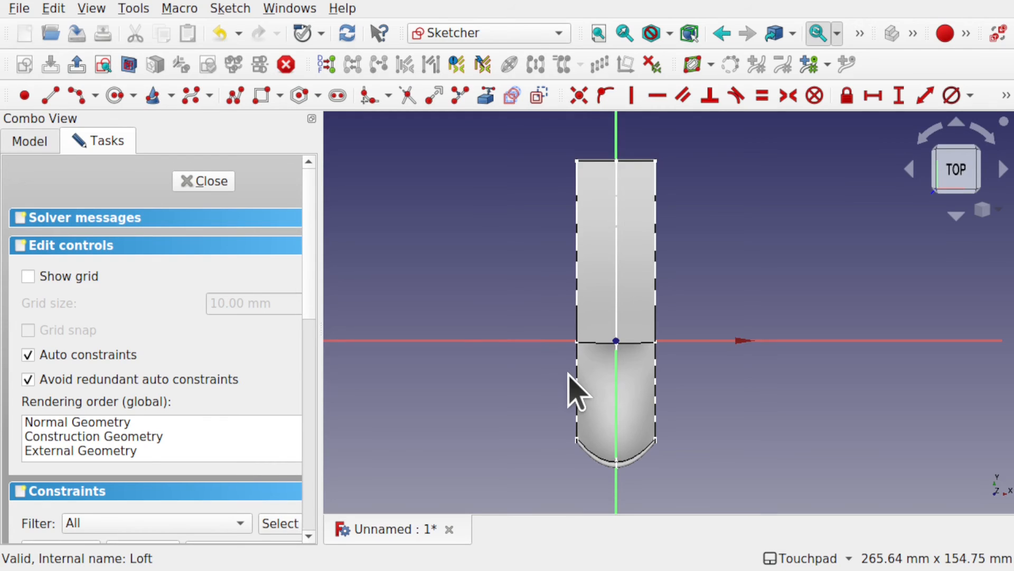
Step: Raise Sketch003 above the lofted body by setting its placement position z to 43 mm
mouse_move(569, 374)
left_mouse_down("shift")
mouse_move(621, 228)
mouse_move(582, 368)
mouse_move(575, 354)
left_mouse_up("shift")
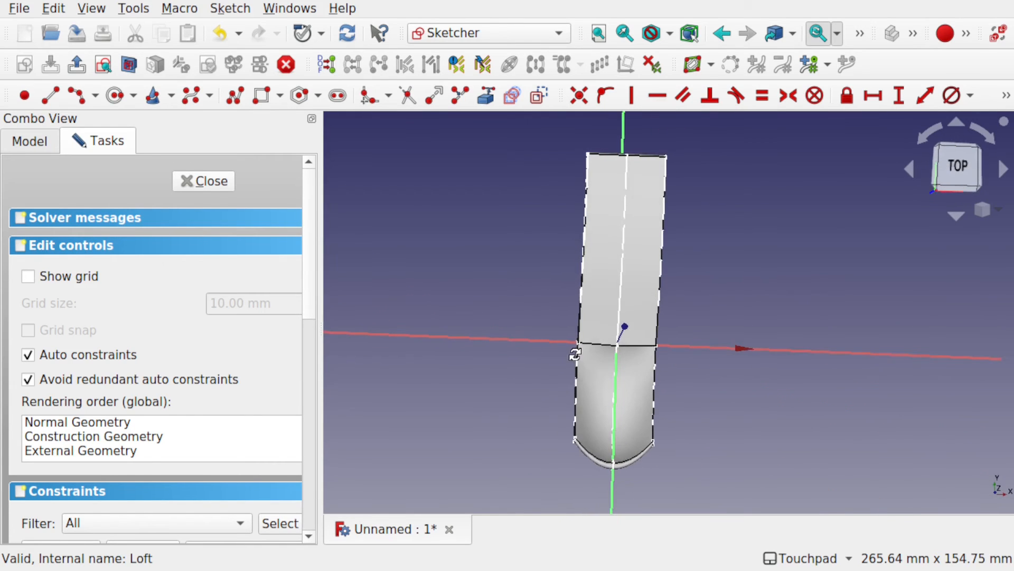
left_click(952, 171)
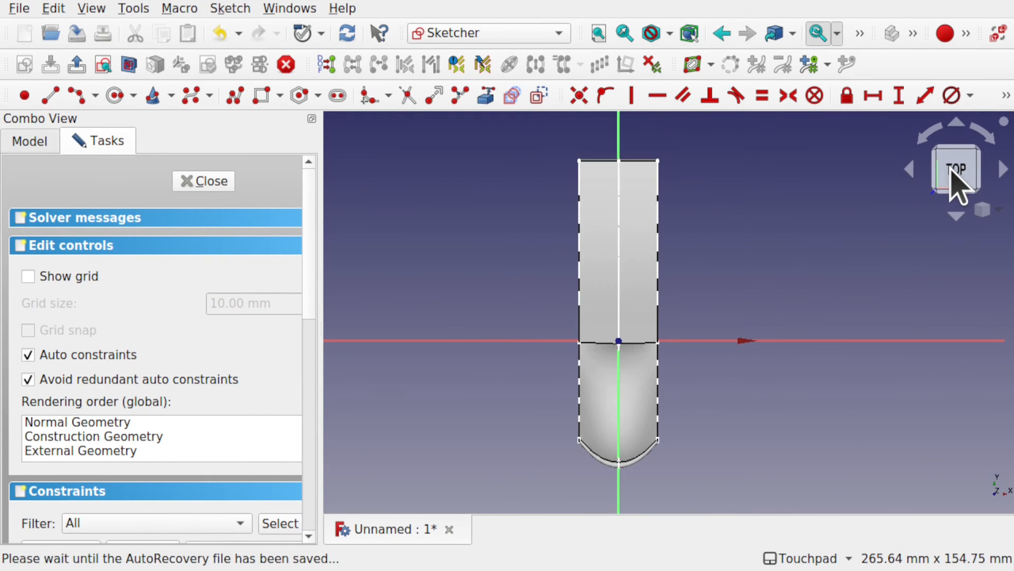
mouse_move(623, 335)
left_mouse_down("shift")
mouse_move(657, 312)
mouse_move(838, 315)
left_mouse_up("shift")
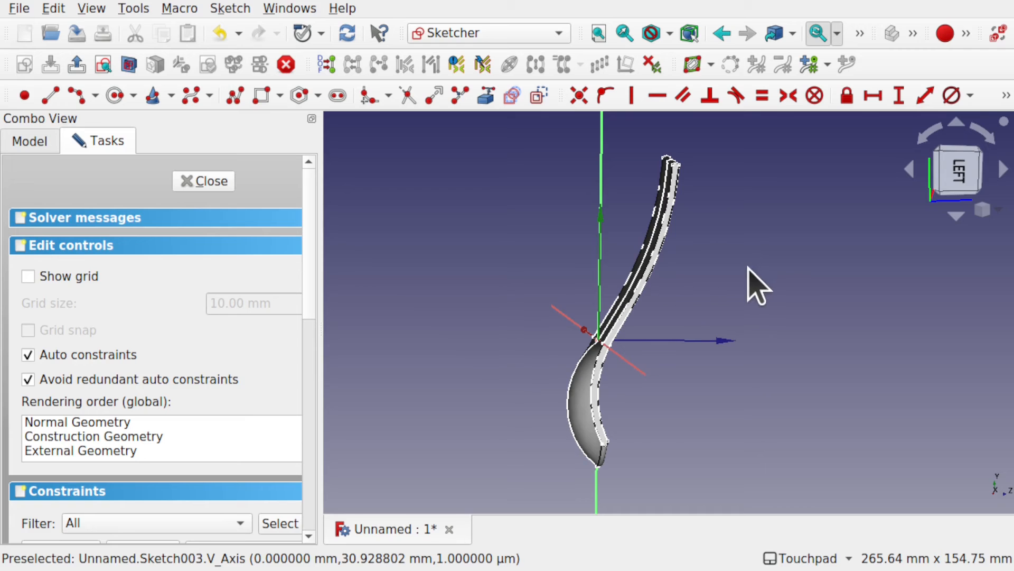
mouse_move(747, 270)
left_mouse_down("shift")
mouse_move(683, 348)
mouse_move(498, 324)
left_mouse_up("shift")
left_click(959, 174)
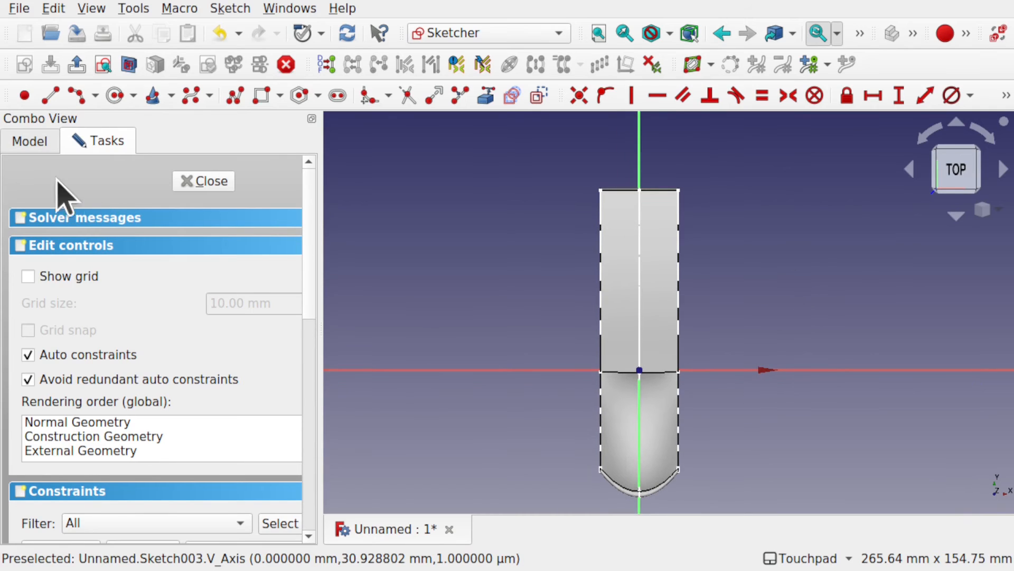
left_click(29, 141)
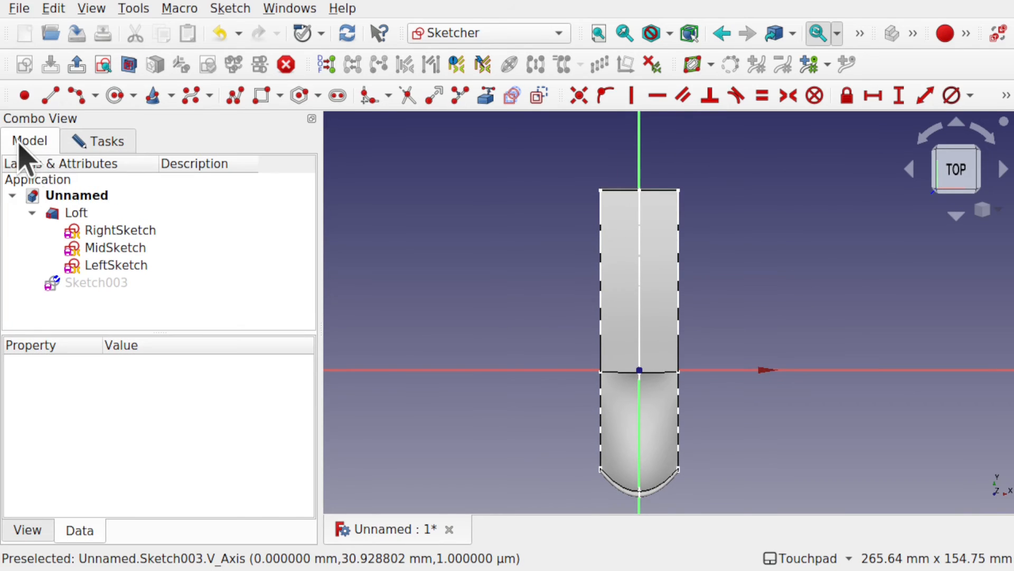
left_click(97, 283)
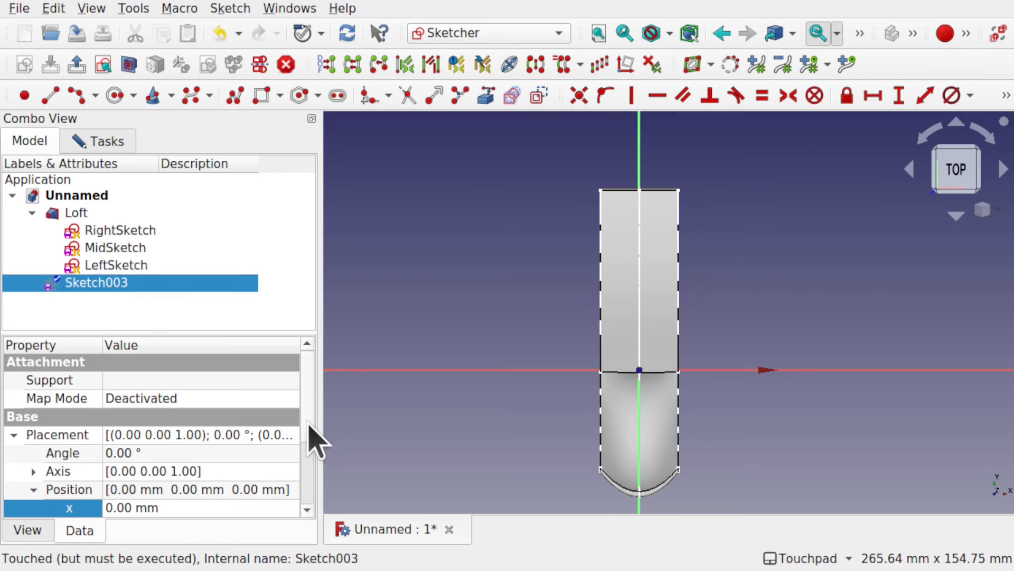
scroll(315, 441, "down", 2)
left_click_drag(544, 375, 613, 370, "alt")
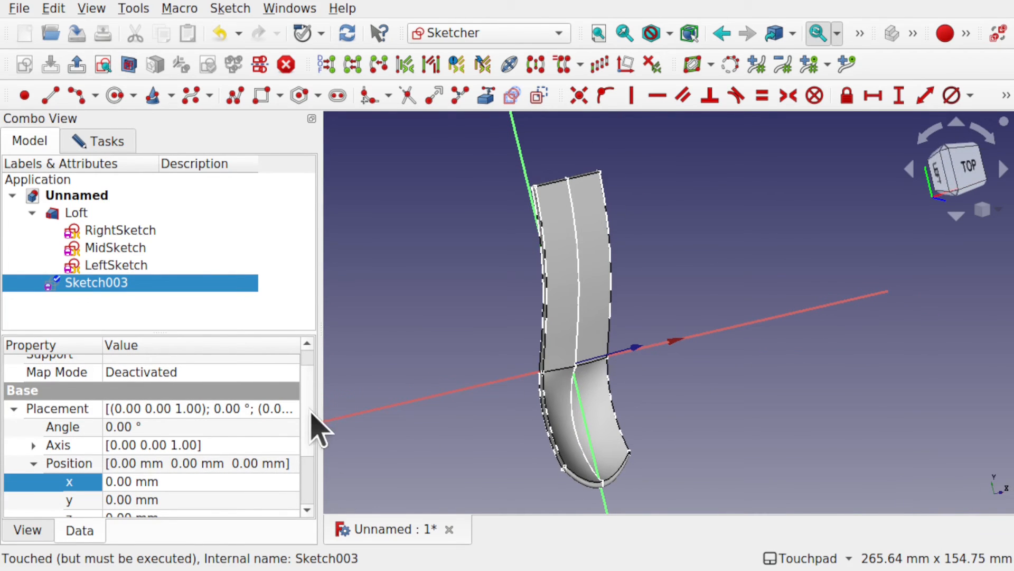
scroll(315, 438, "down", 3)
left_click(213, 474)
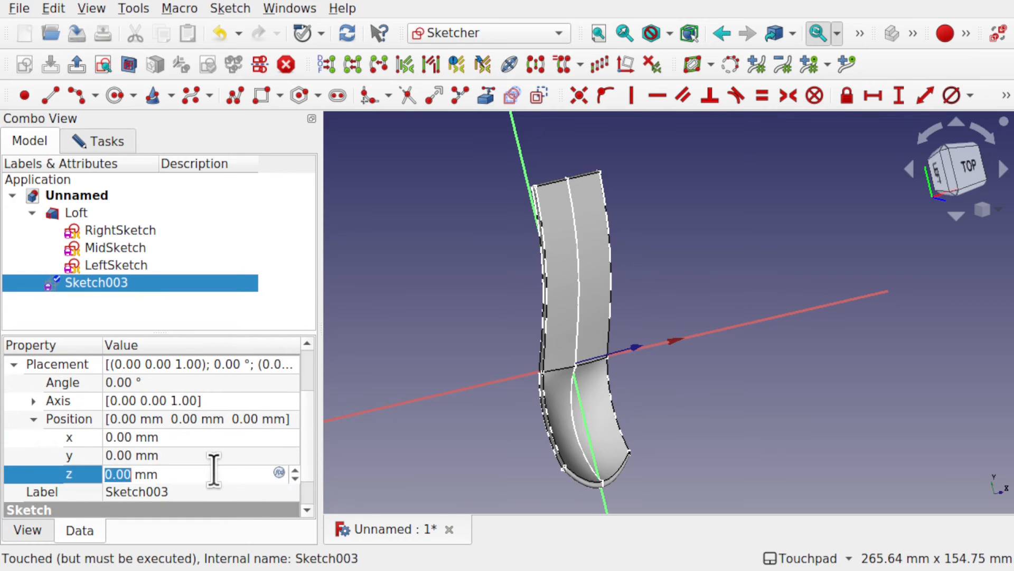
scroll(214, 469, "up", 20)
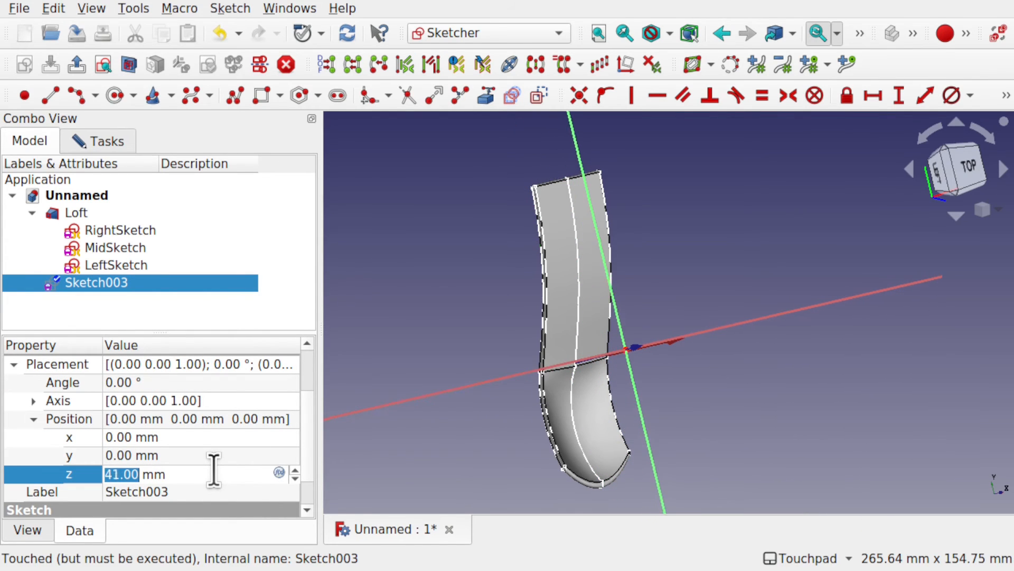
left_click_drag(424, 359, 593, 376, "alt")
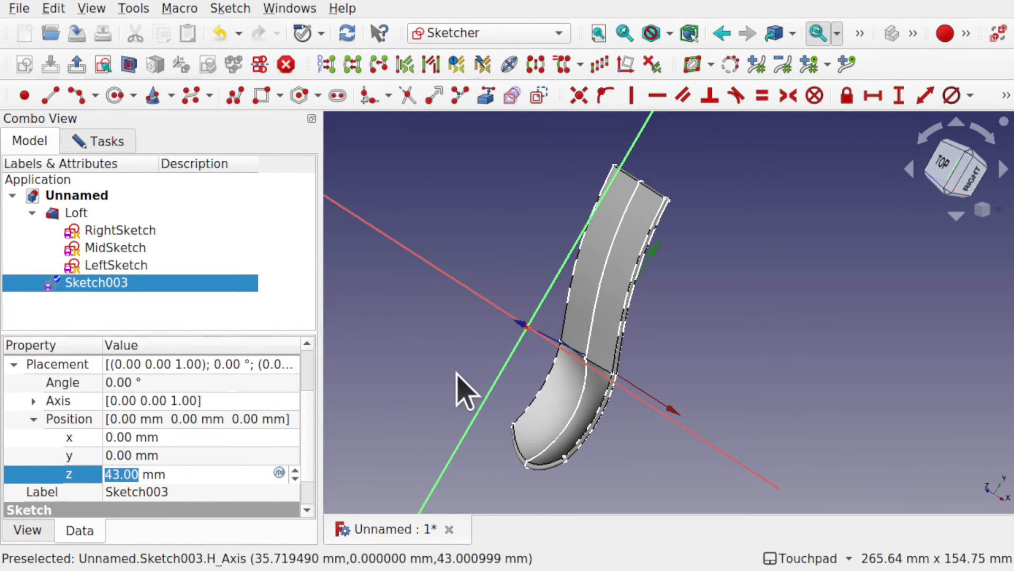
Step: View the sketch plane squarely from the top and hide the Loft so only the profile sketches remain behind it
key("2")
left_click(959, 174)
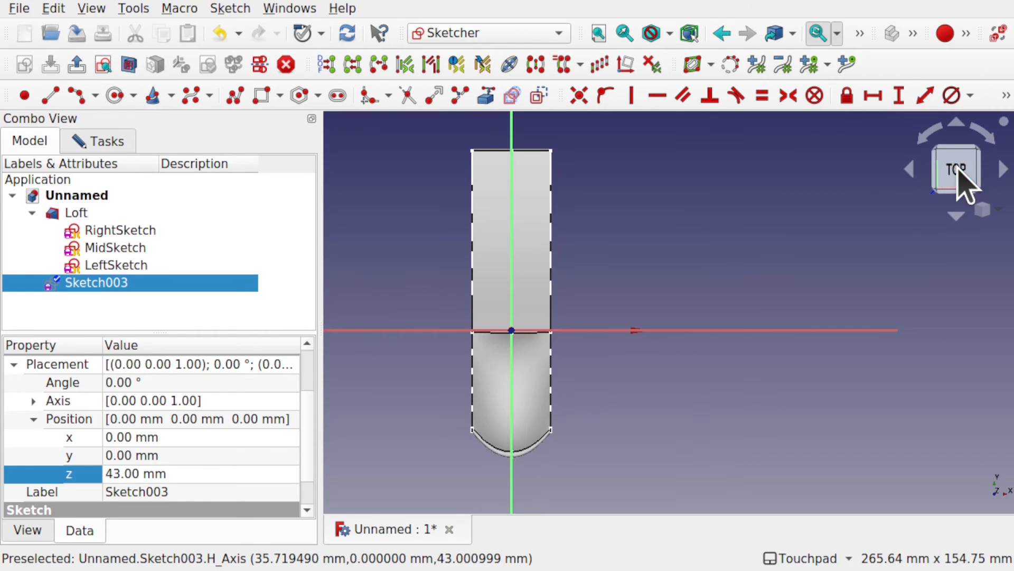
left_click_drag(608, 267, 725, 283, "shift")
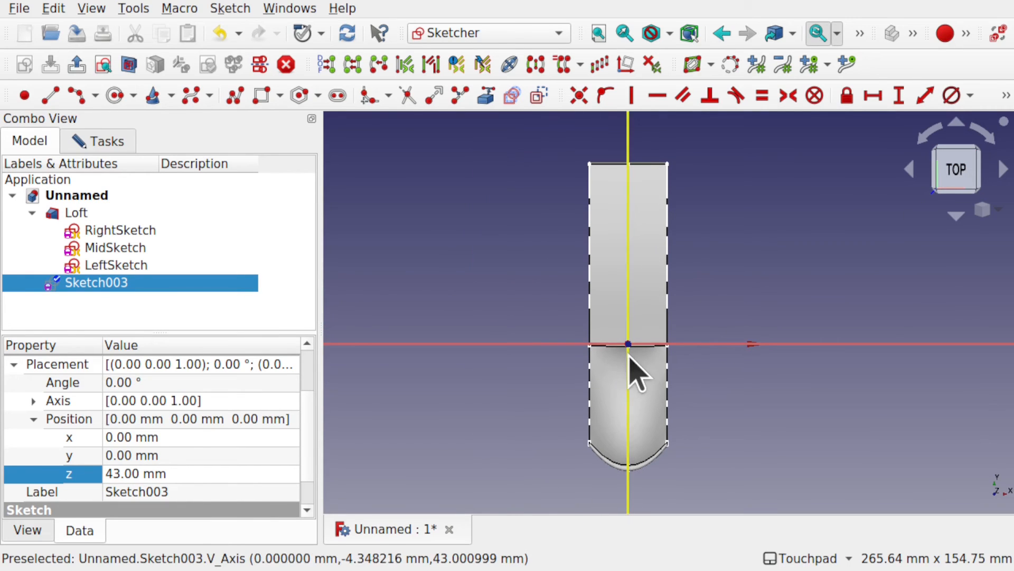
scroll(636, 371, "up", 2)
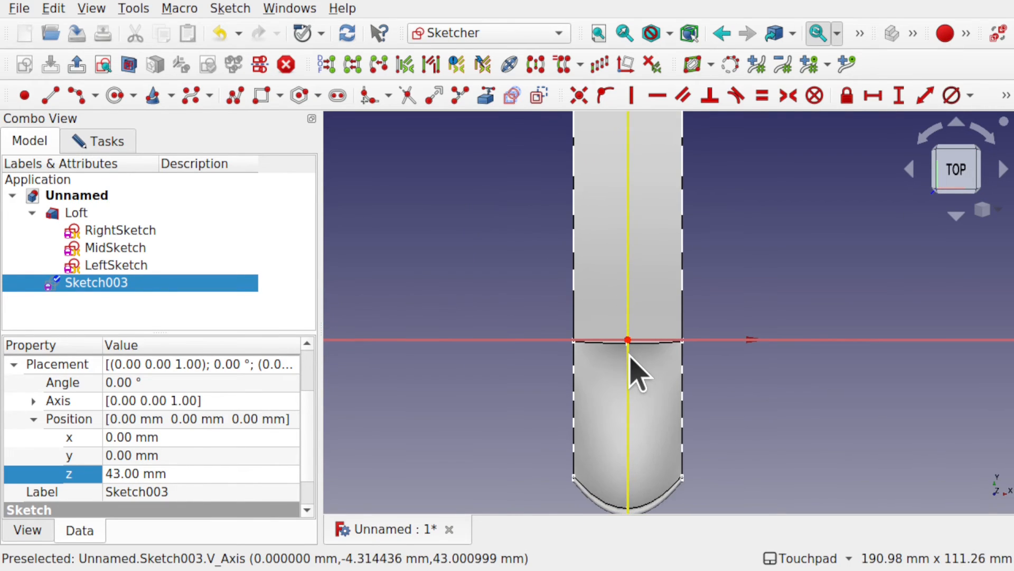
scroll(630, 354, "down", 3)
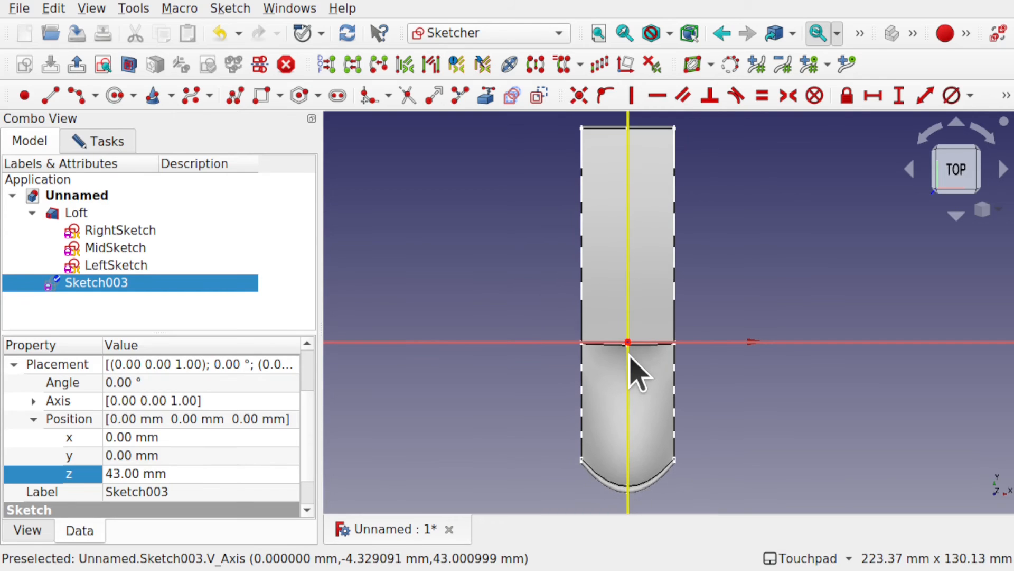
left_click(85, 213)
key("space")
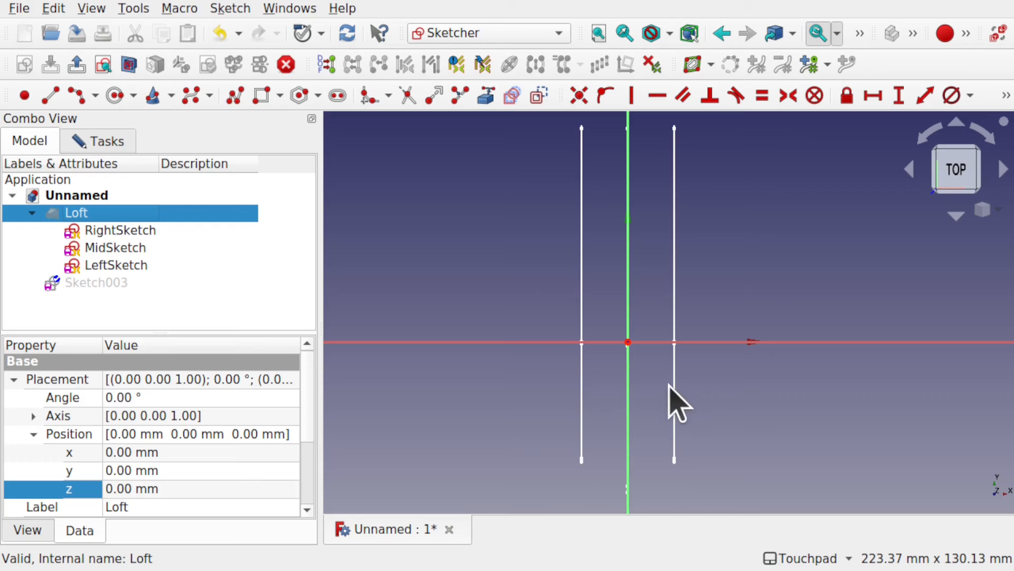
Step: Draw an end-points-and-rim-point arc between the left profile line and the vertical axis, extending its lower end close to the horizontal axis
left_click(78, 96)
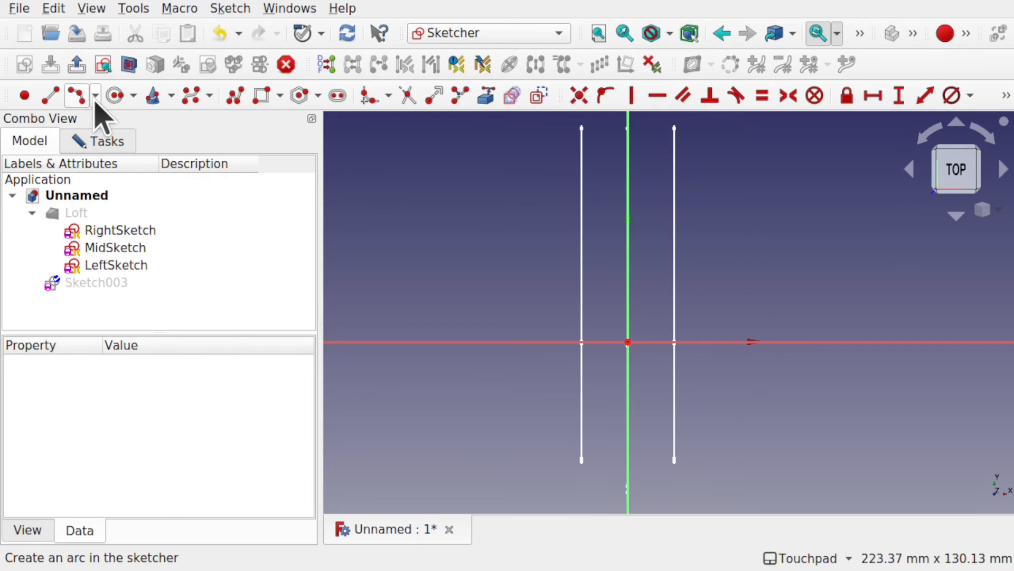
left_click(97, 100)
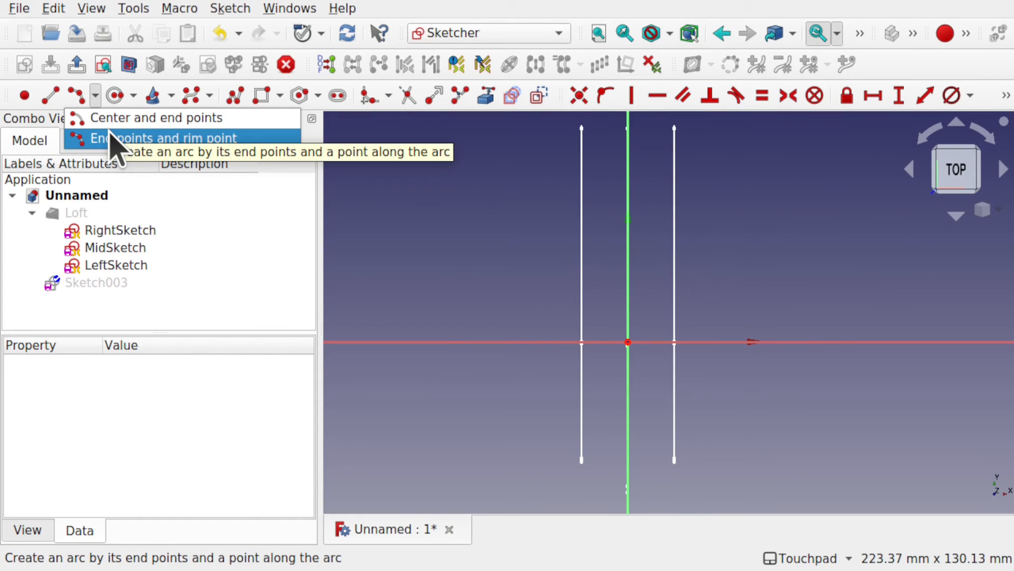
left_click(110, 137)
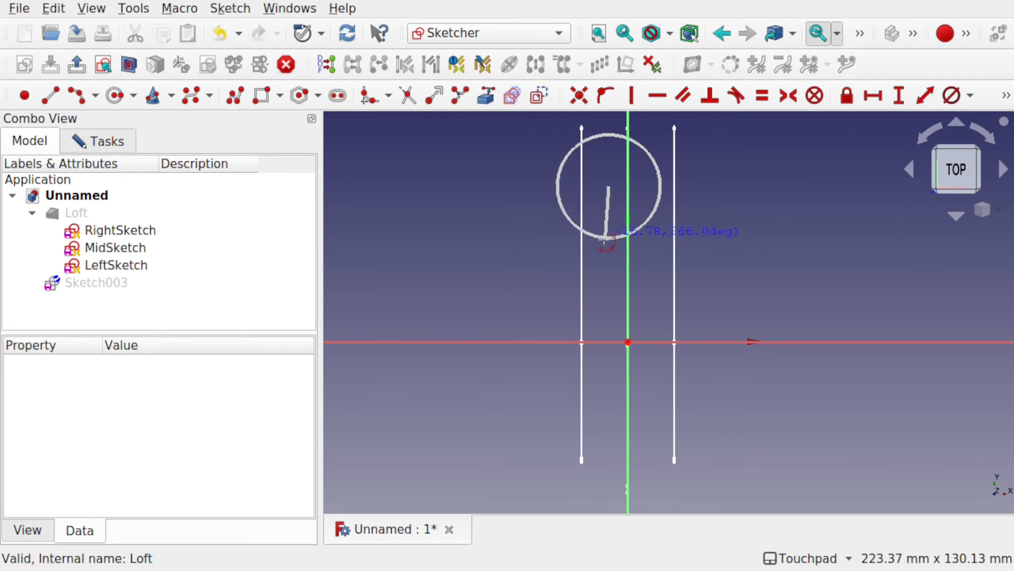
left_click(601, 248)
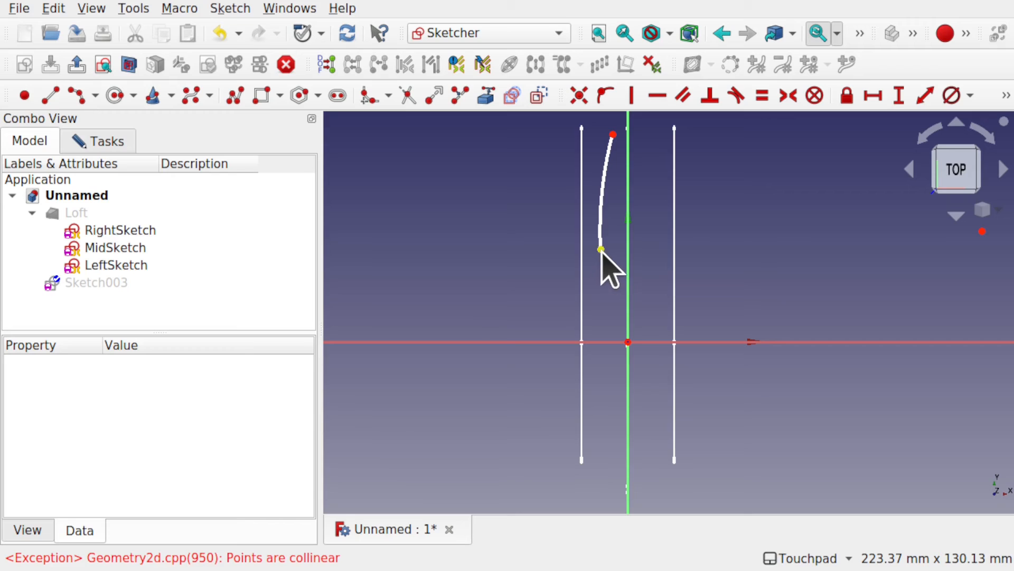
left_click_drag(603, 249, 607, 316)
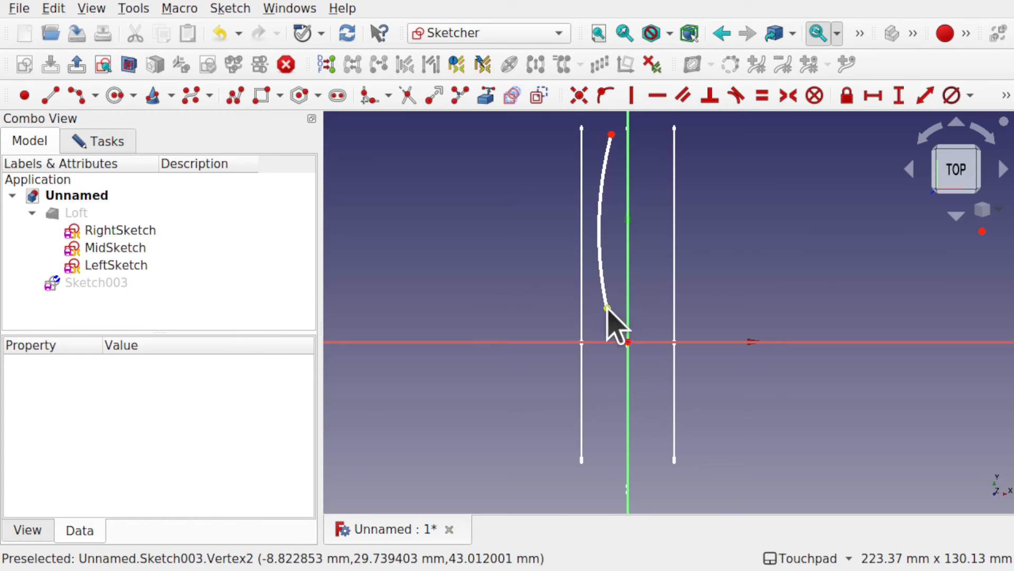
Step: Draw a second end-points-and-rim-point arc from the first arc's lower end across the horizontal axis, bulging towards the vertical axis
left_click(78, 96)
left_click(607, 350)
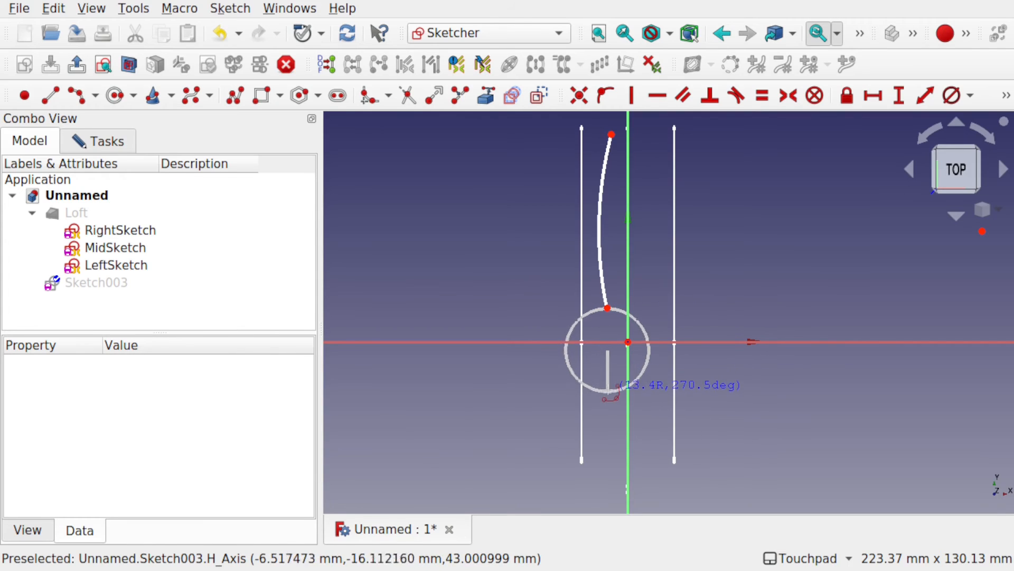
left_click(605, 372)
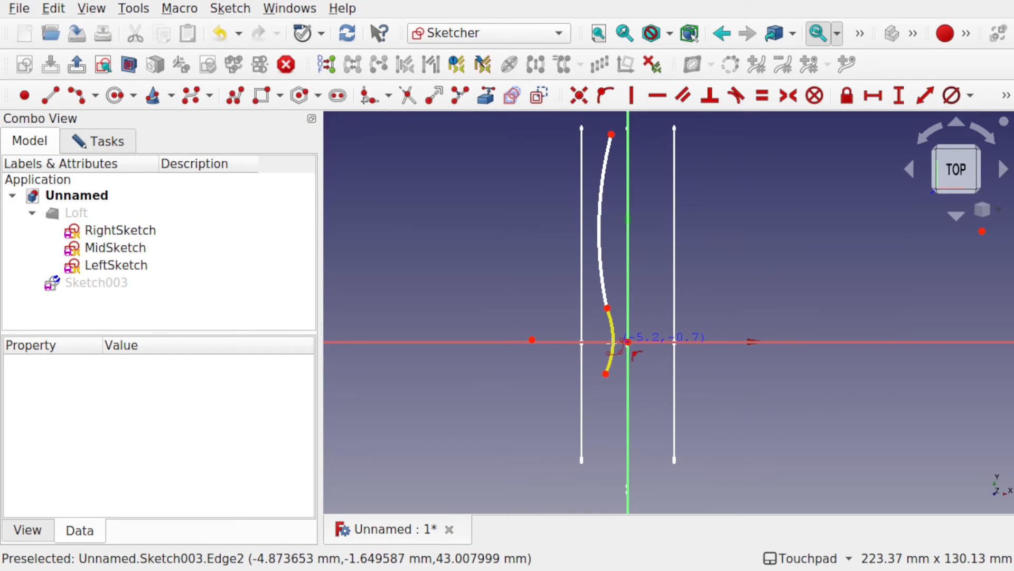
key("Escape")
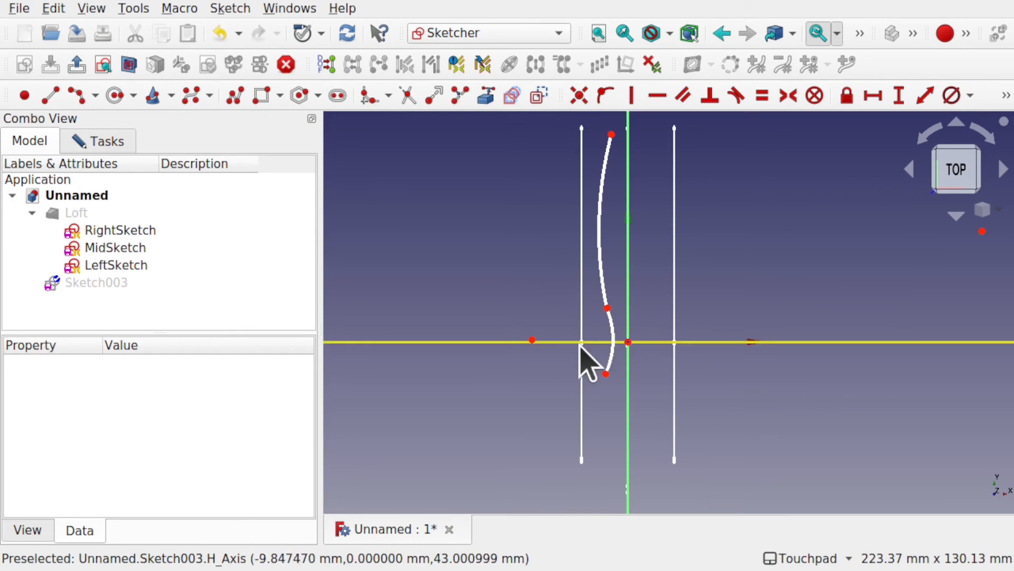
Step: Constrain the short arc's center onto the horizontal axis and shorten the arc so its lower end sits just below that axis
left_click(532, 340)
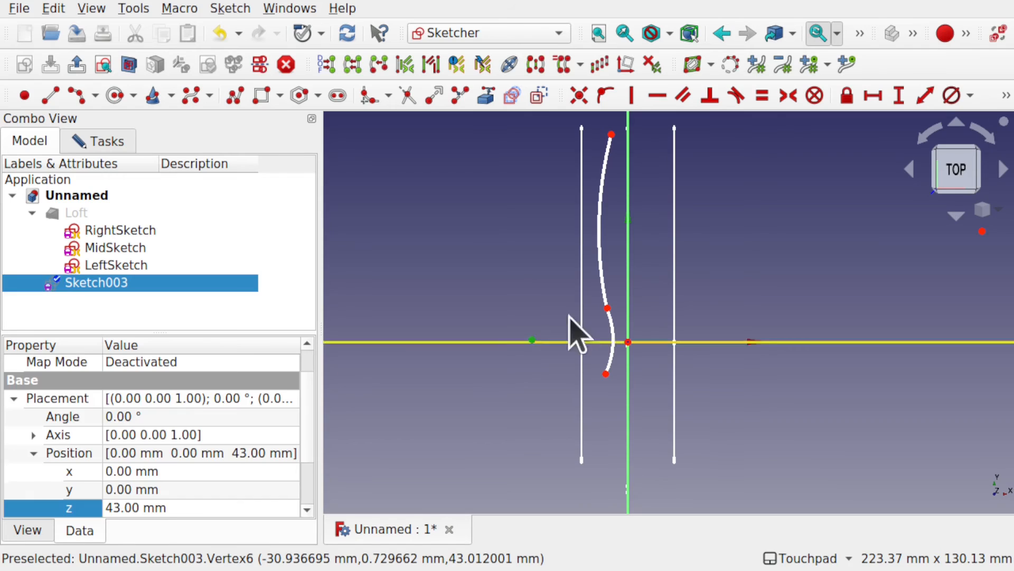
left_click(507, 342)
left_click(605, 96)
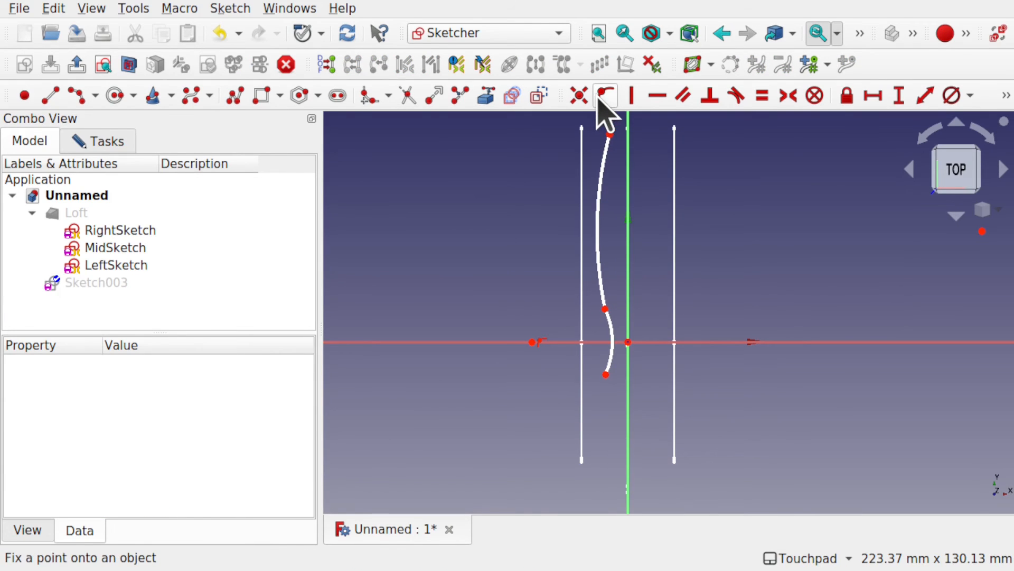
left_click_drag(606, 374, 614, 351)
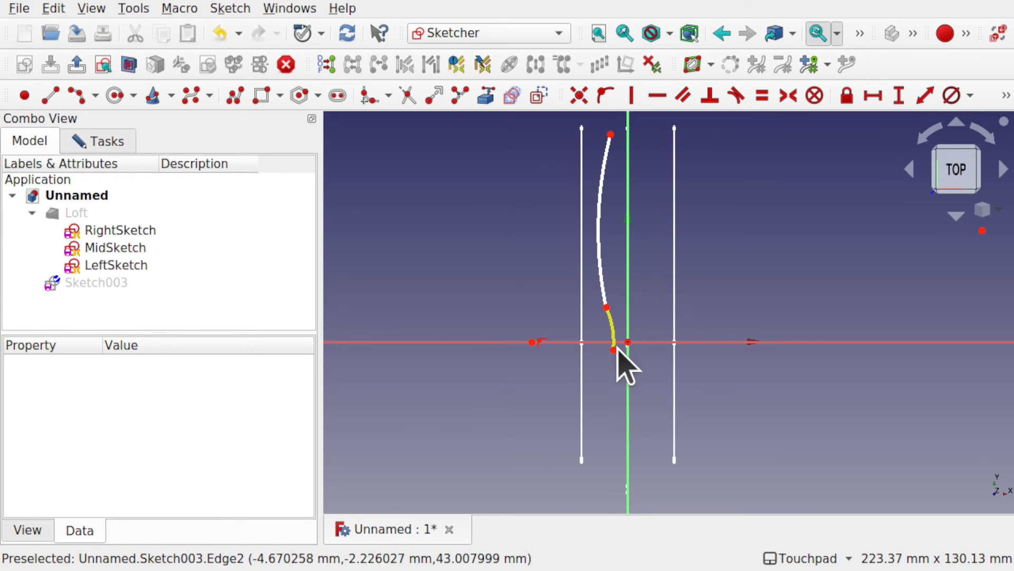
Step: Draw a third arc from the short arc's lower end to about 31 mm below the horizontal axis, bulging away from the vertical axis
left_click(84, 103)
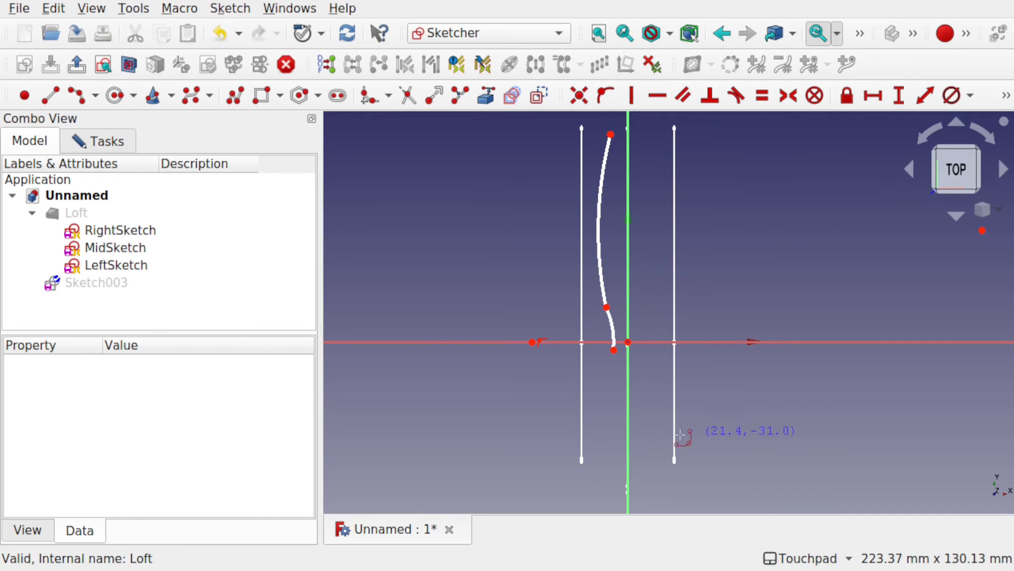
left_click(613, 349)
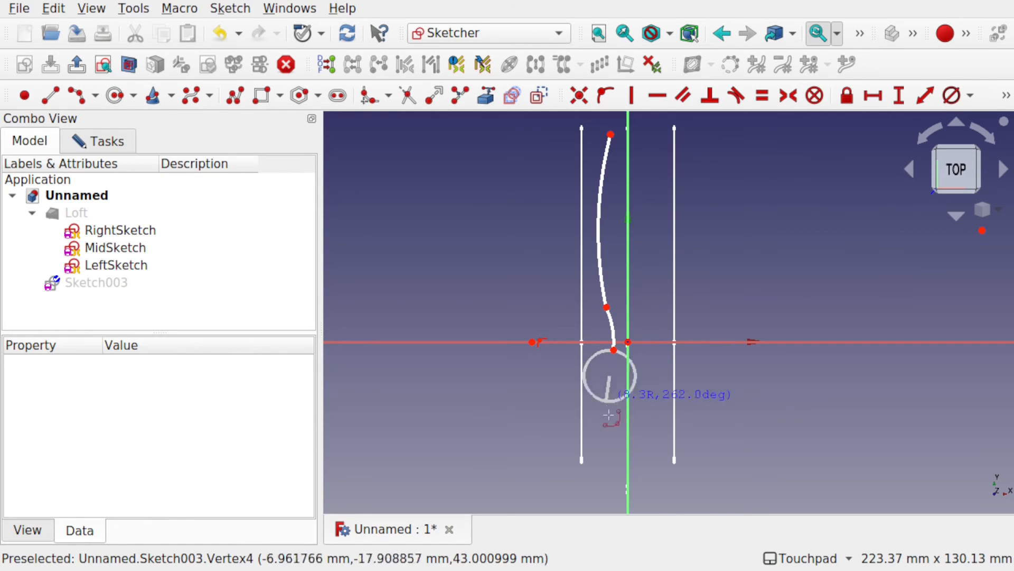
left_click(612, 441)
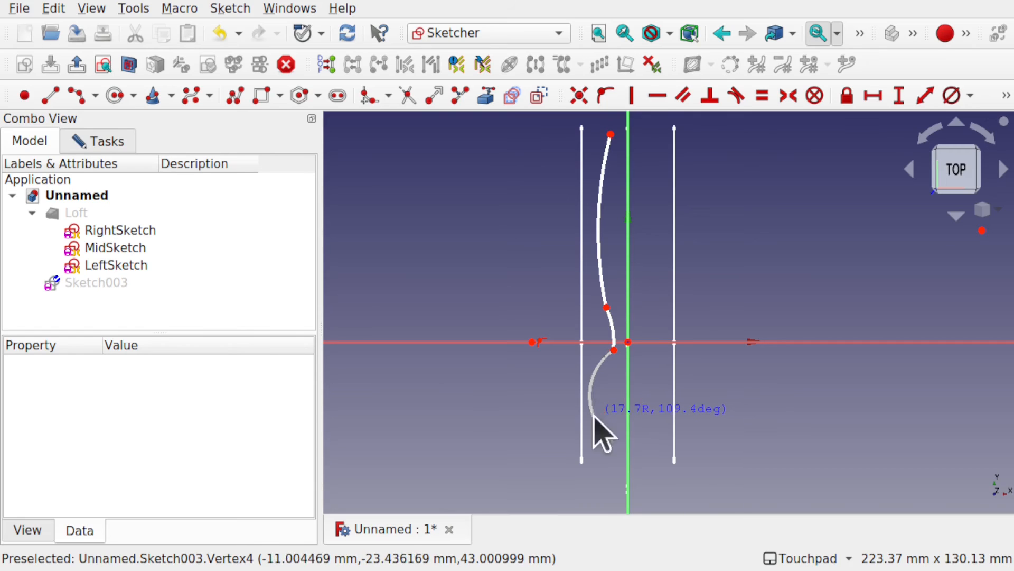
left_click(594, 415)
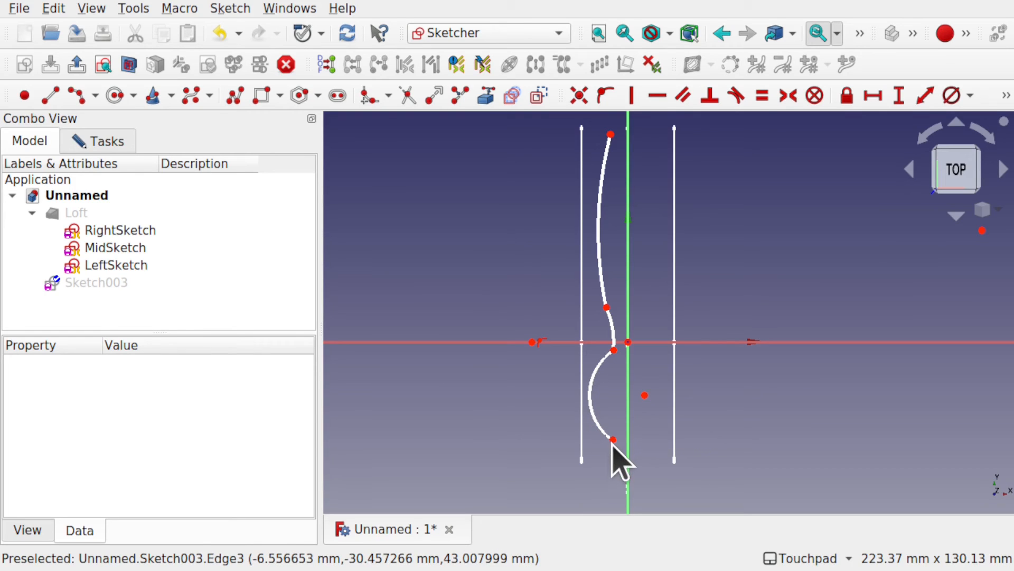
Step: Reshape the lower arc so its center lies at about (14.1, -25.5) mm and its free end about 46.5 mm below the horizontal axis
left_click_drag(613, 441, 617, 458)
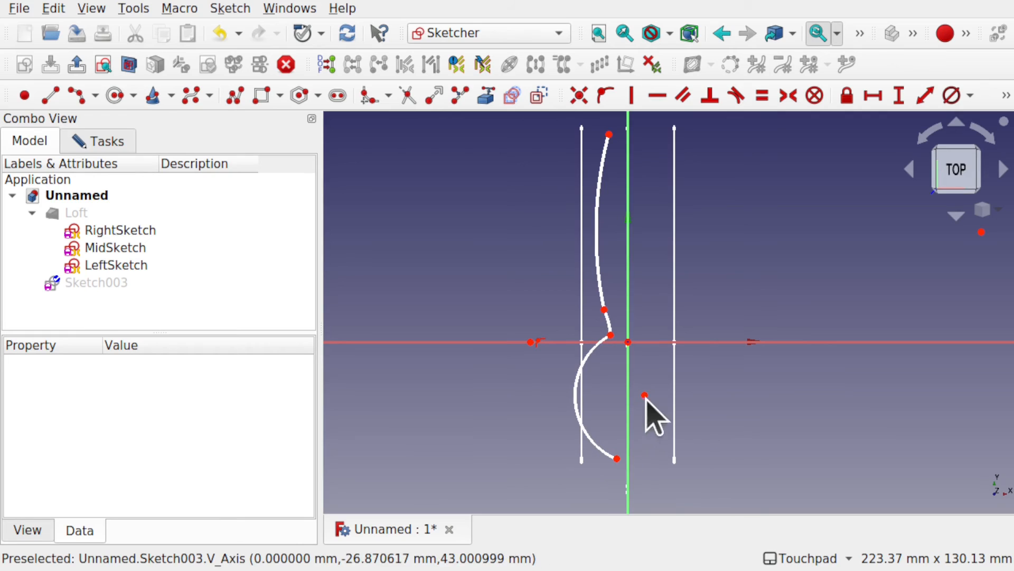
left_click_drag(645, 395, 672, 402)
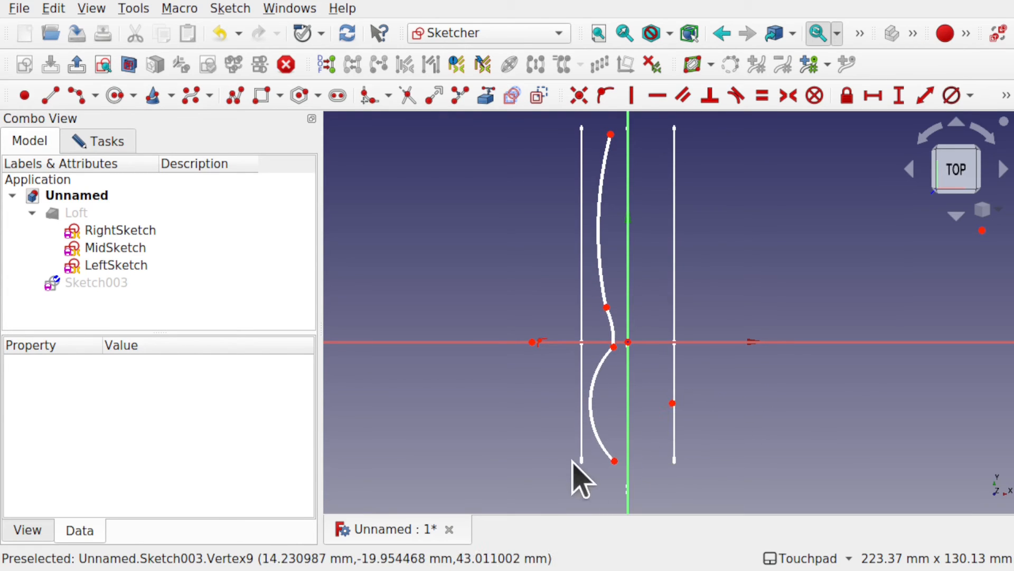
mouse_move(629, 459)
left_mouse_down("alt")
mouse_move(734, 433)
mouse_move(825, 377)
mouse_move(857, 338)
mouse_move(650, 442)
mouse_move(664, 468)
left_mouse_up("alt")
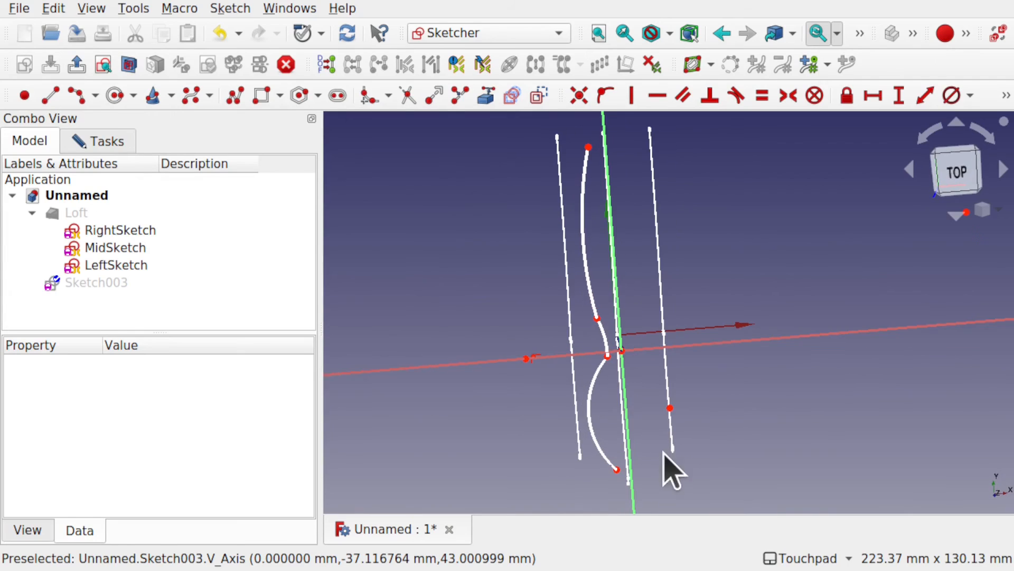
left_click(959, 174)
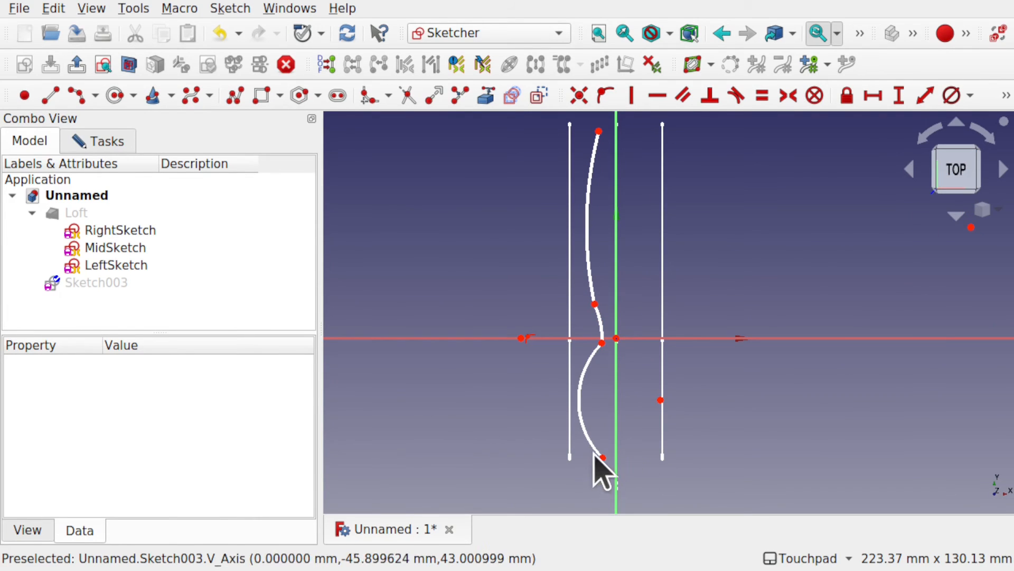
left_click_drag(602, 458, 616, 509)
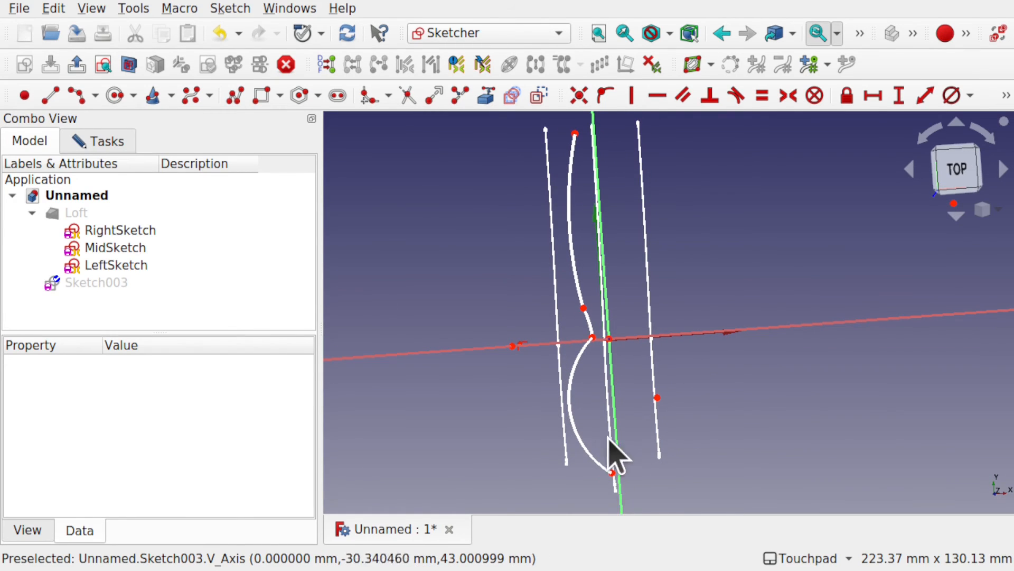
left_click_drag(571, 400, 574, 404)
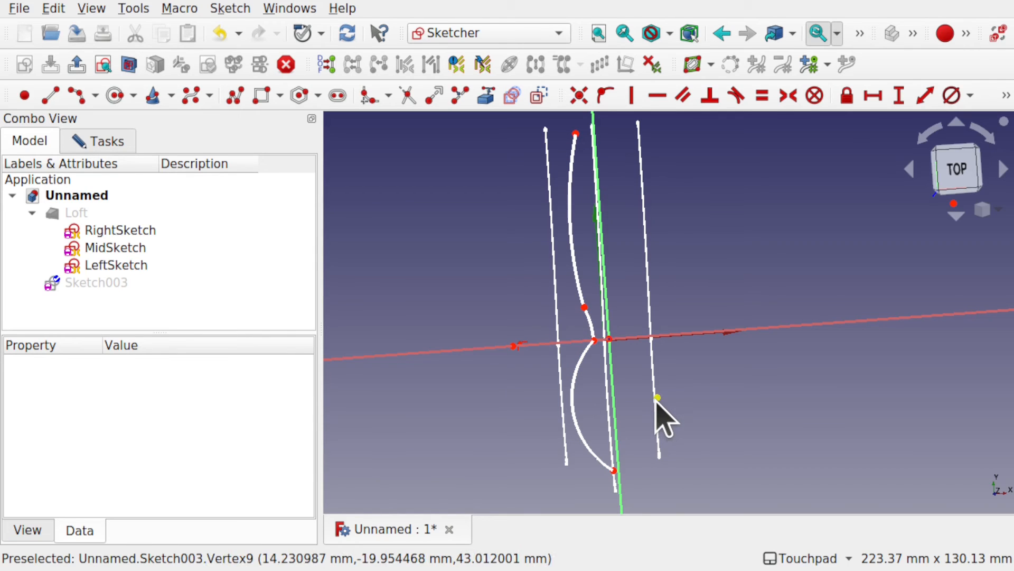
mouse_move(658, 400)
left_mouse_down()
mouse_move(659, 411)
mouse_move(616, 398)
mouse_move(627, 414)
left_mouse_up()
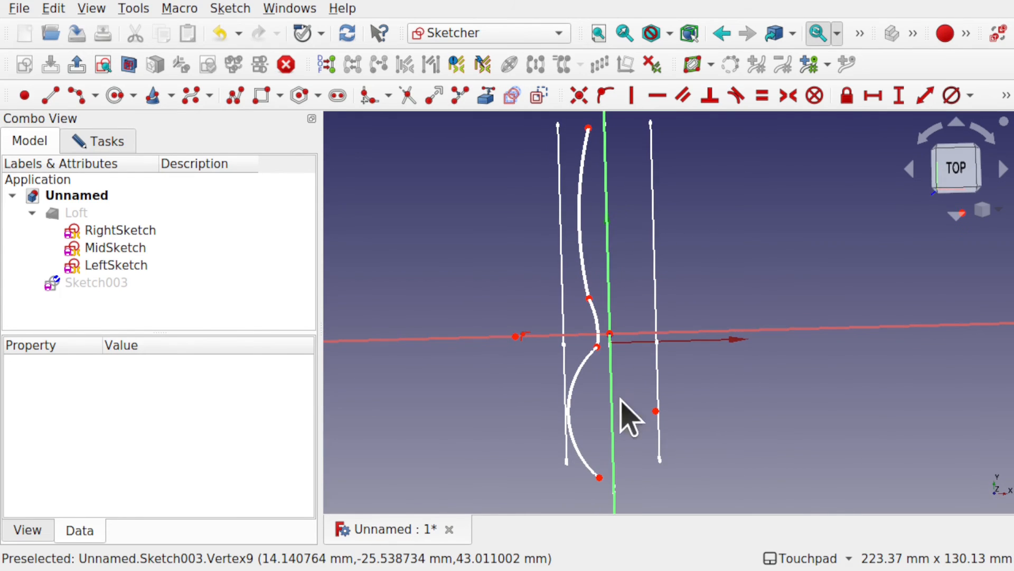
left_click(960, 176)
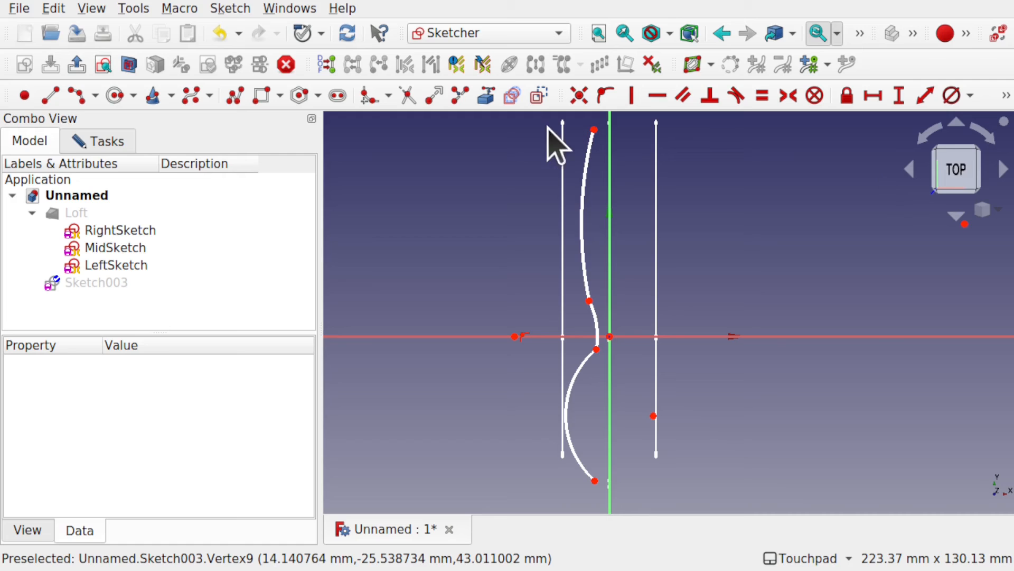
Step: Mirror the three connected arcs about the vertical axis with the Symmetry tool to form the opposite side of the fork outline
mouse_move(515, 121)
left_mouse_down()
mouse_move(731, 294)
mouse_move(720, 471)
mouse_move(705, 497)
left_mouse_up()
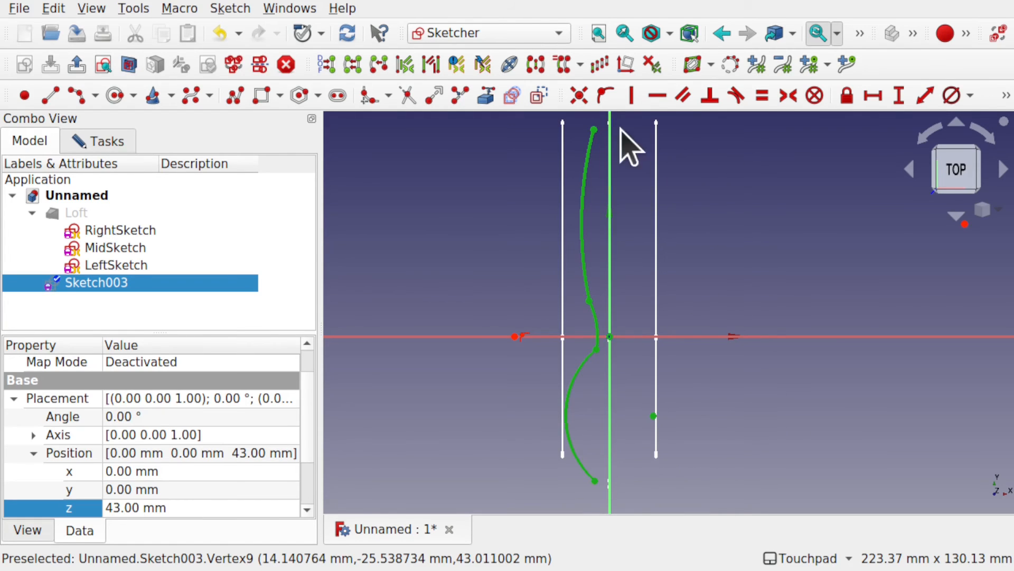
left_click(606, 277)
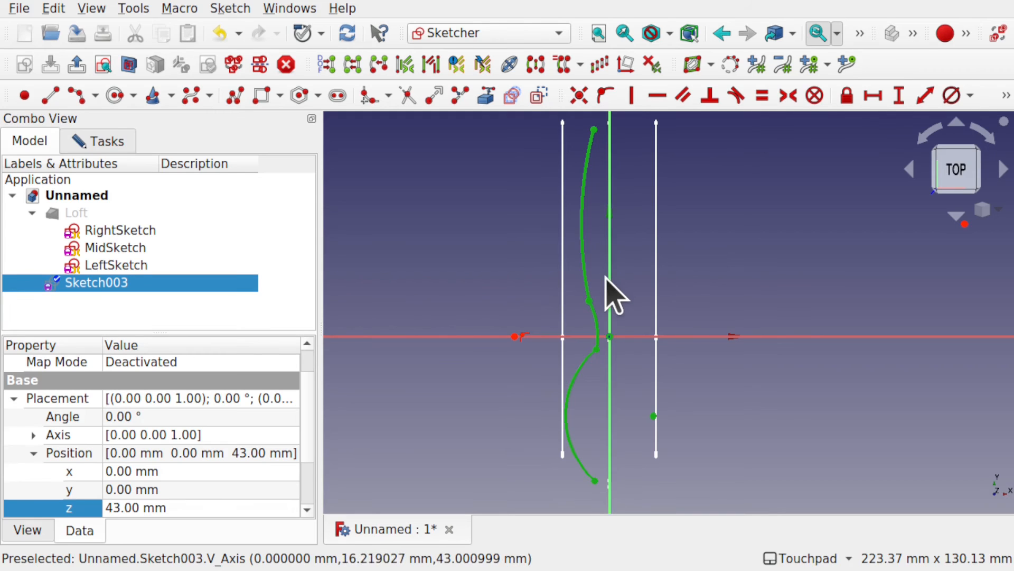
left_click(610, 284)
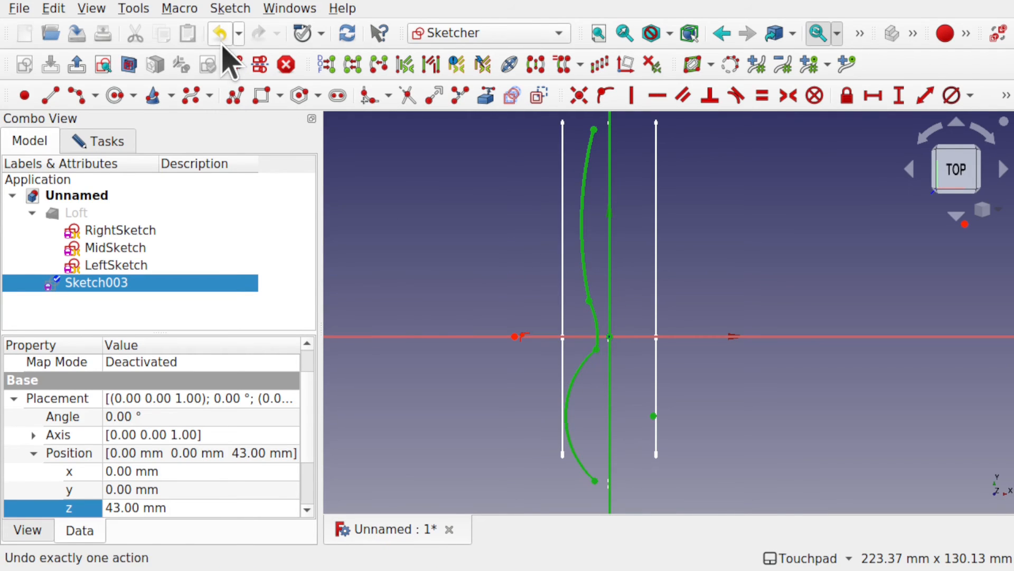
left_click(228, 9)
mouse_move(351, 306)
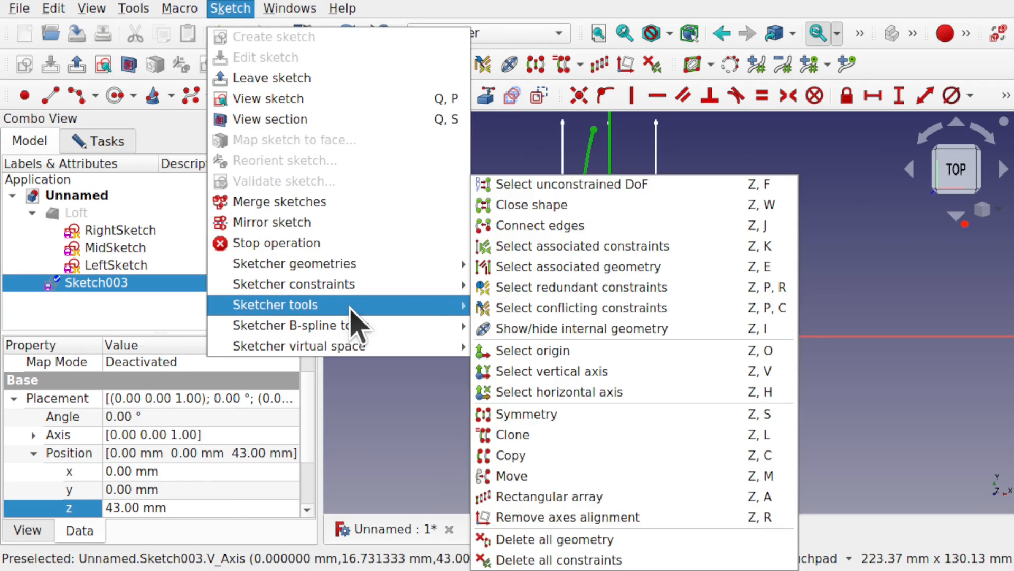
left_click(574, 416)
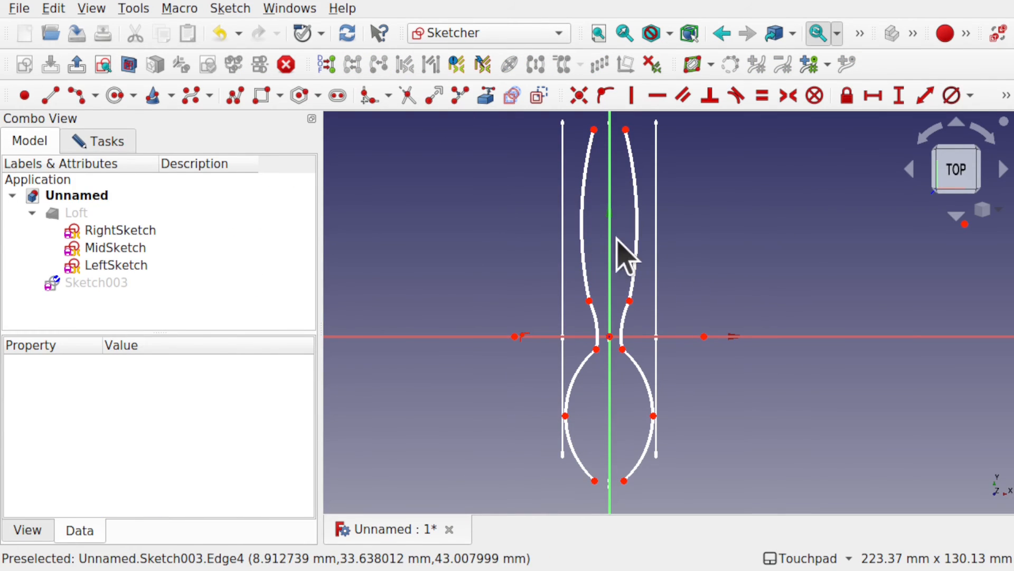
Step: Make both pairs of neck points, at the upper and lower ends of the short arcs, symmetric about the vertical axis
left_click(590, 300)
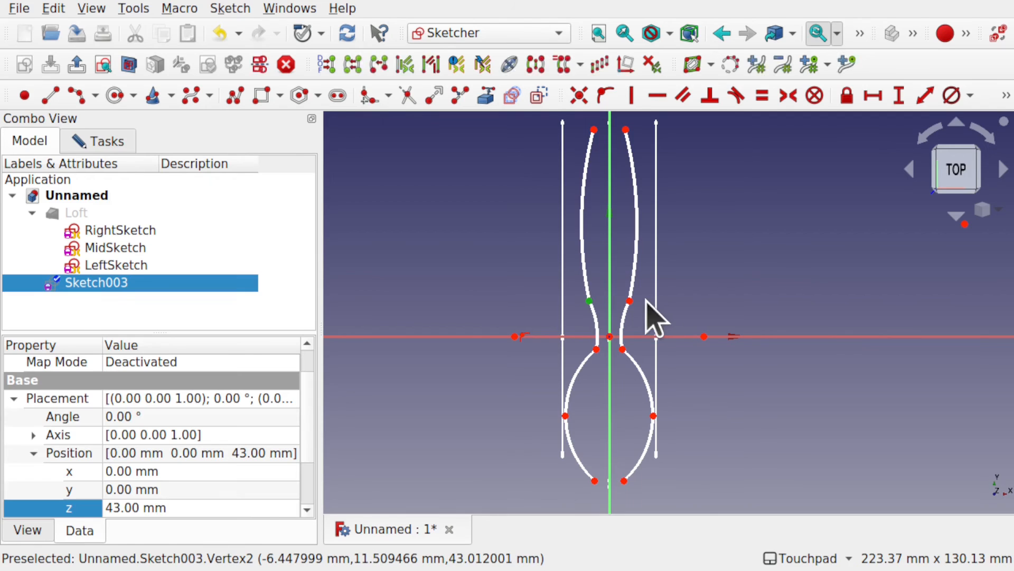
left_click(630, 300)
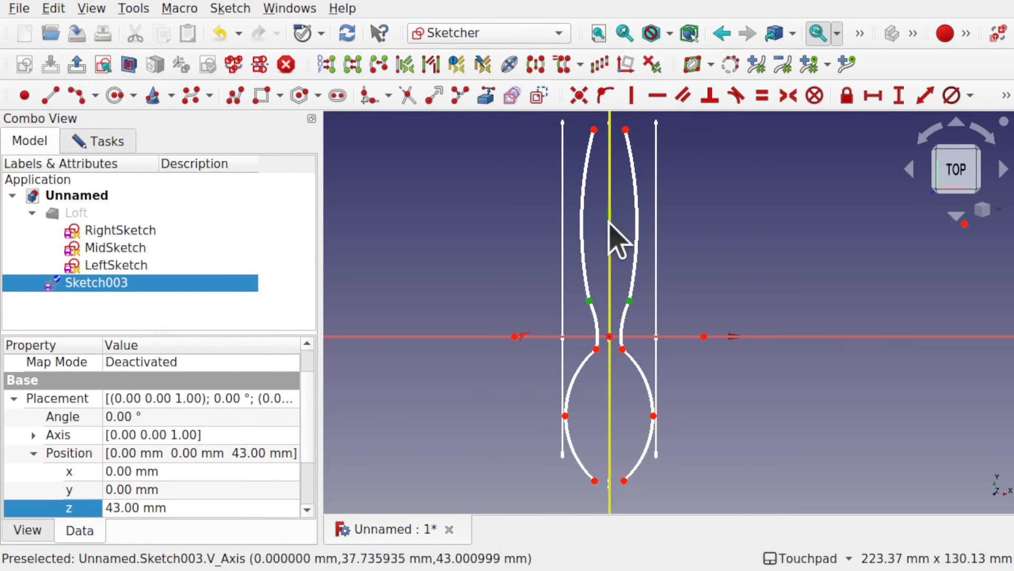
left_click(610, 270)
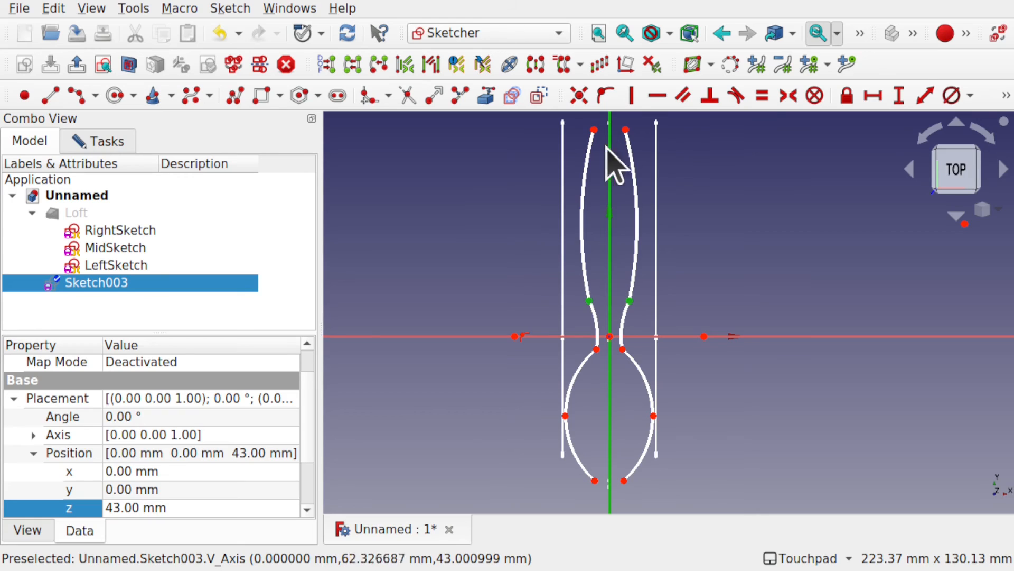
left_click(788, 95)
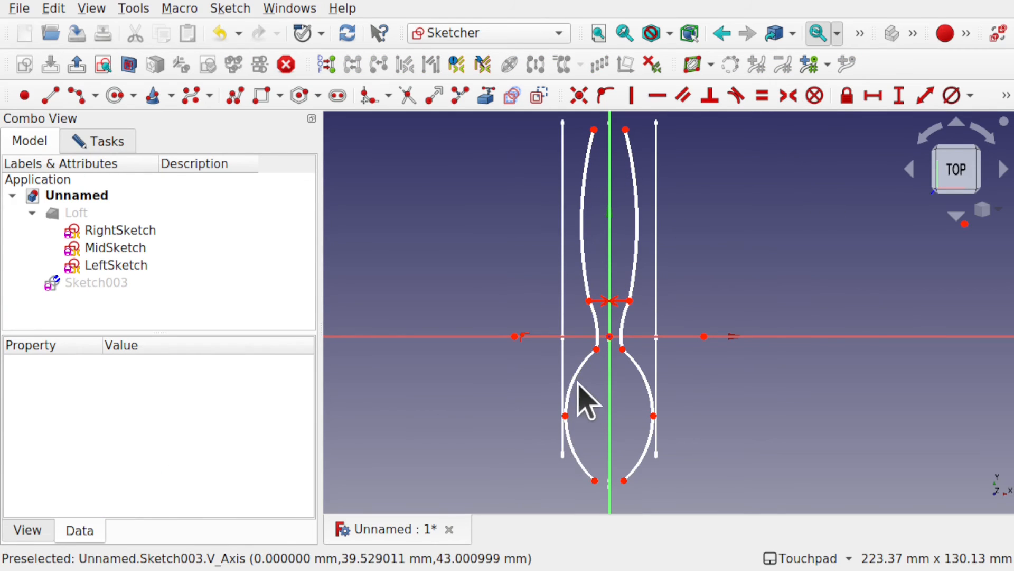
left_click(597, 349)
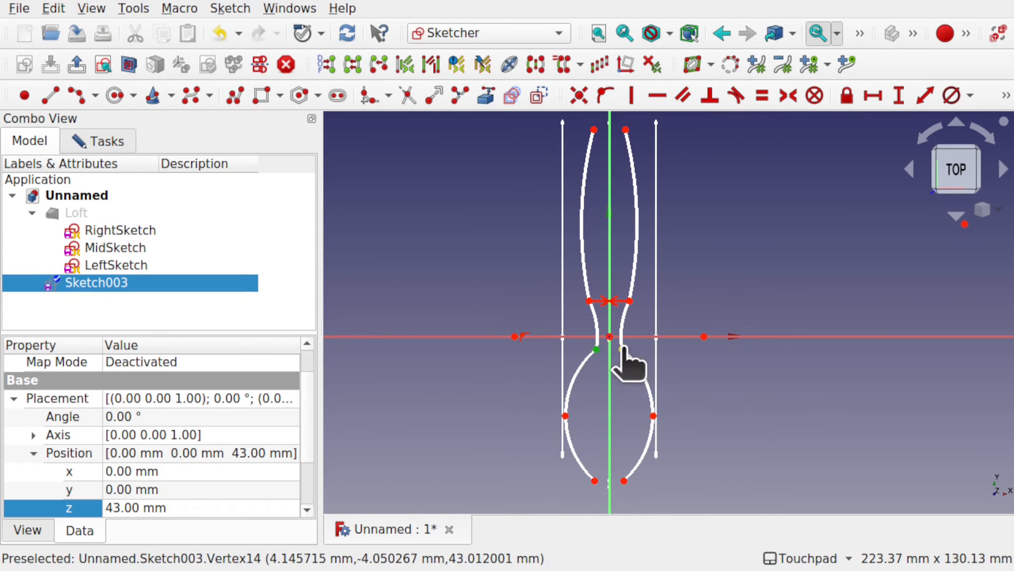
left_click(622, 349)
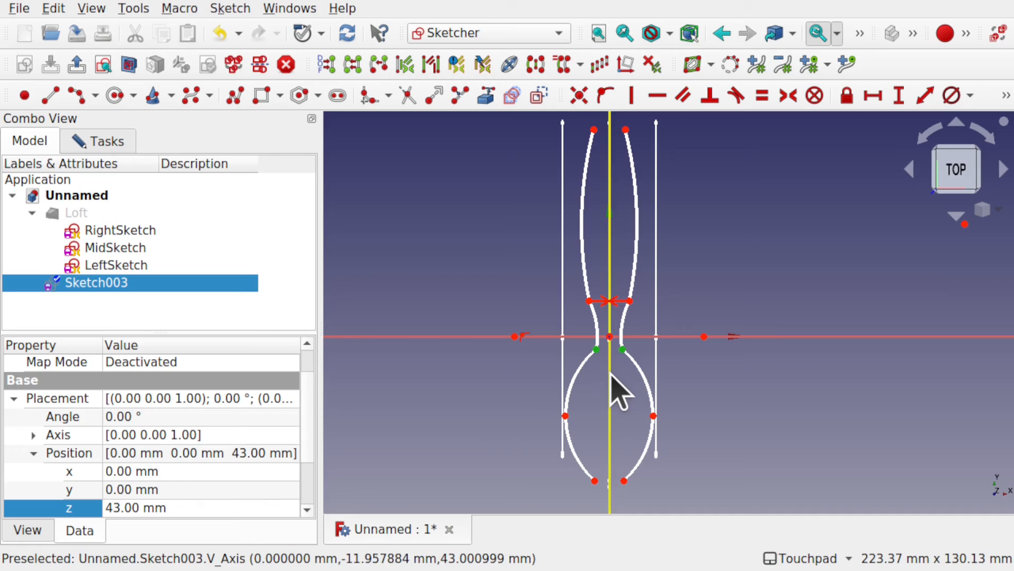
left_click(788, 95)
Step: Make the center points and the free lower end points of the two bottom arcs symmetric about the vertical axis
left_click(565, 416)
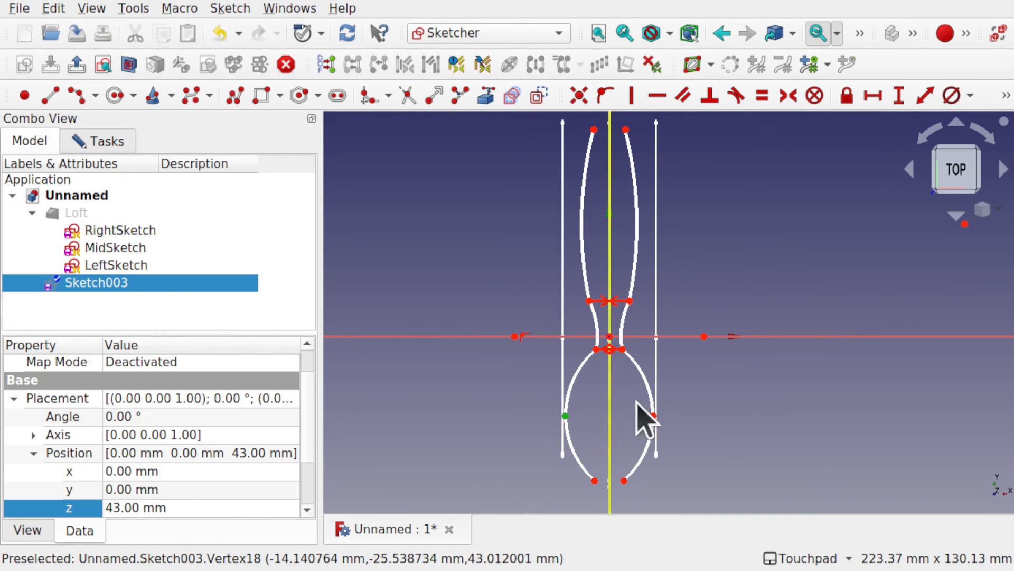
left_click(653, 415)
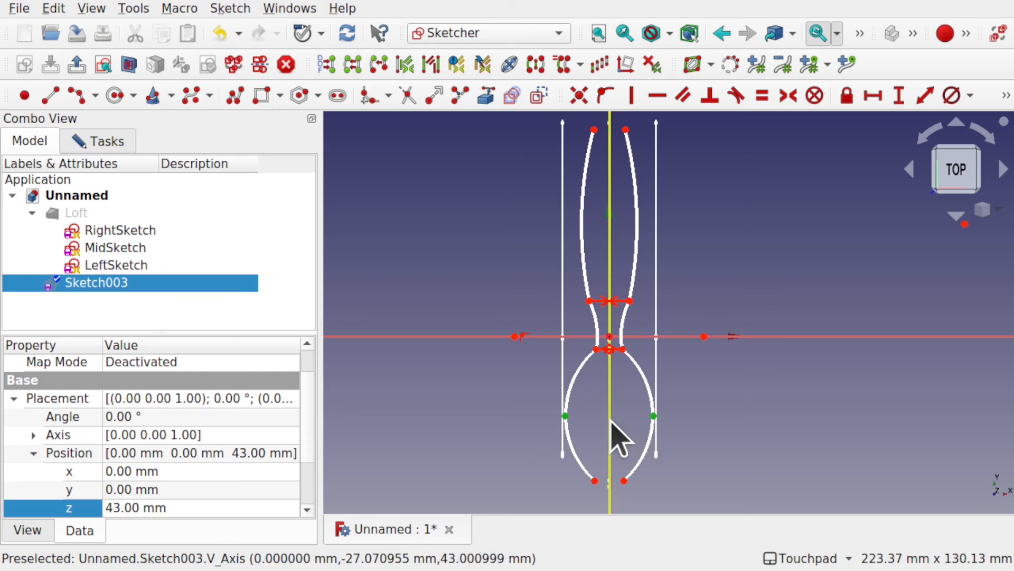
left_click(788, 95)
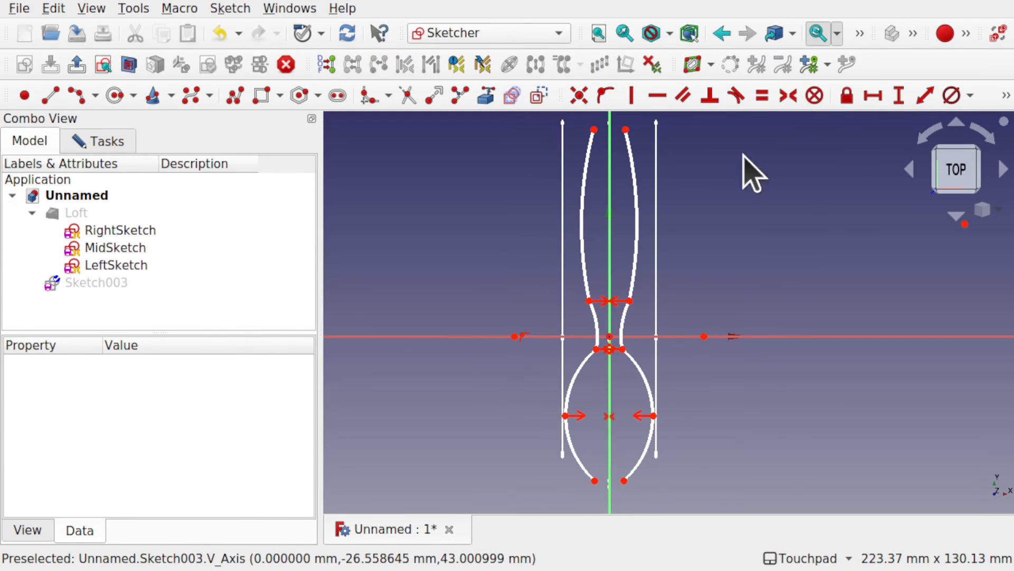
left_click(595, 481)
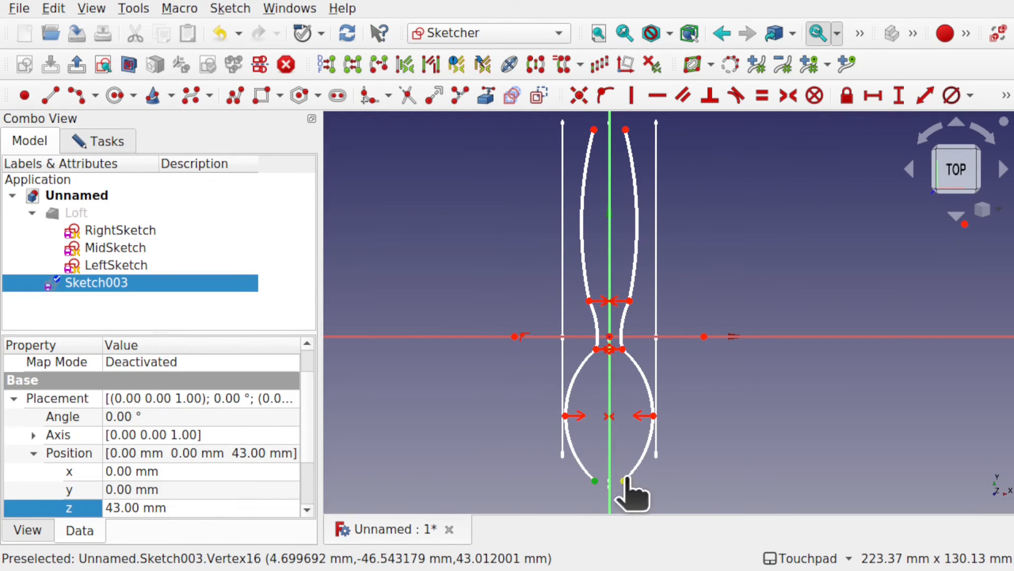
left_click(625, 481)
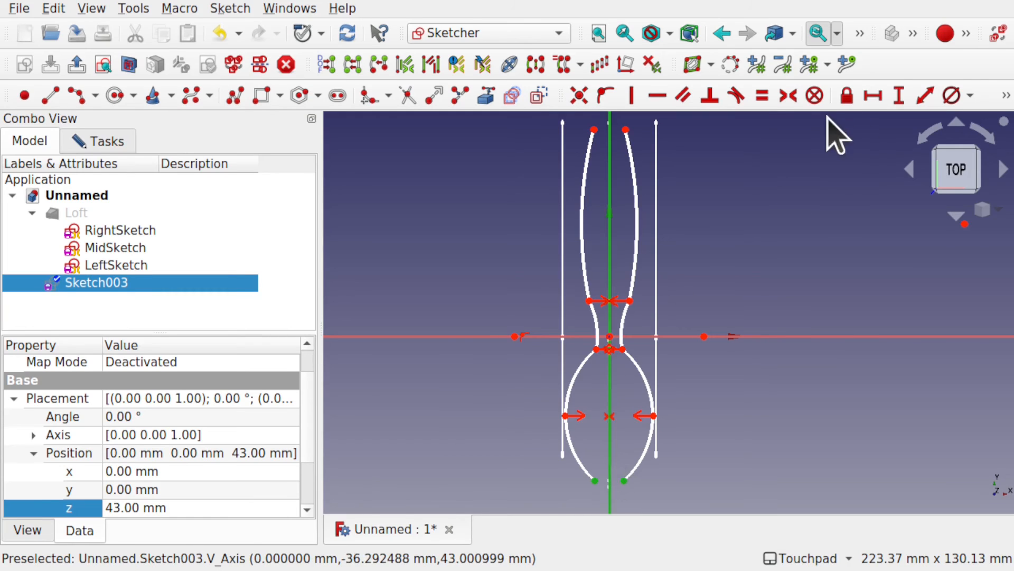
left_click(788, 95)
Step: Make the outline's free upper end points symmetric about the vertical axis and move the upper neck point inward to narrow the neck
left_click(609, 142)
left_click(595, 131)
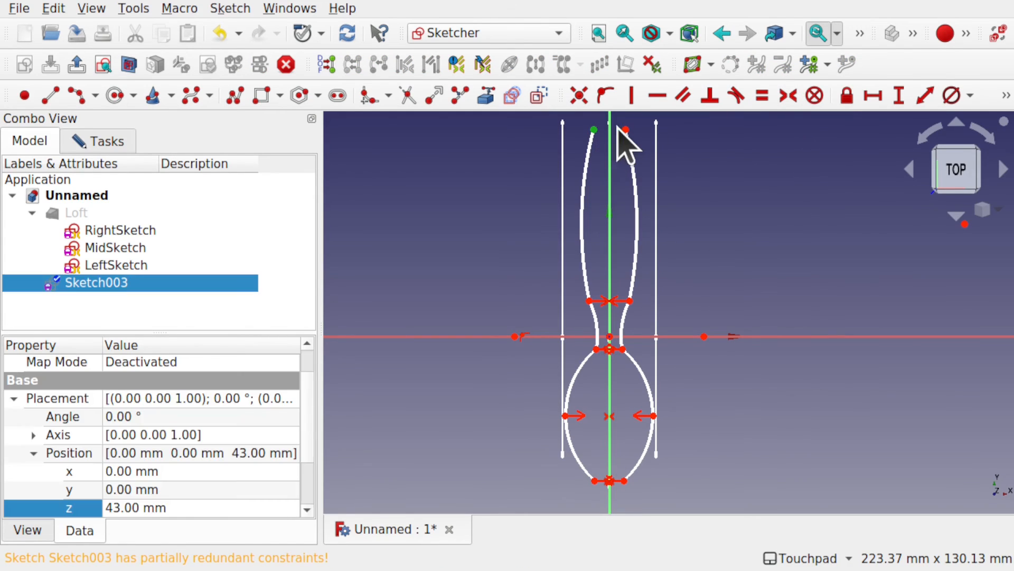
left_click(626, 130)
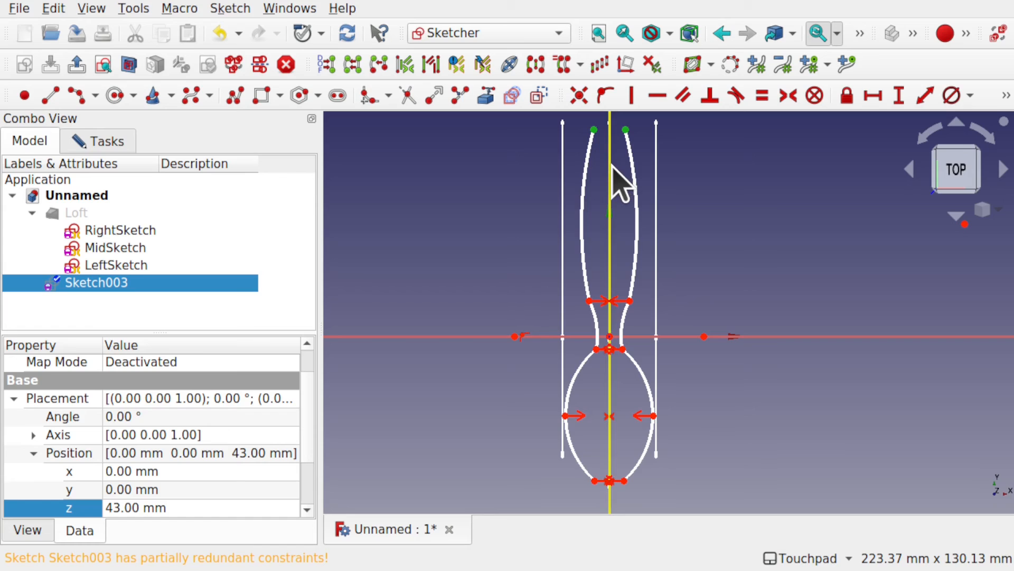
left_click(612, 167)
left_click(788, 96)
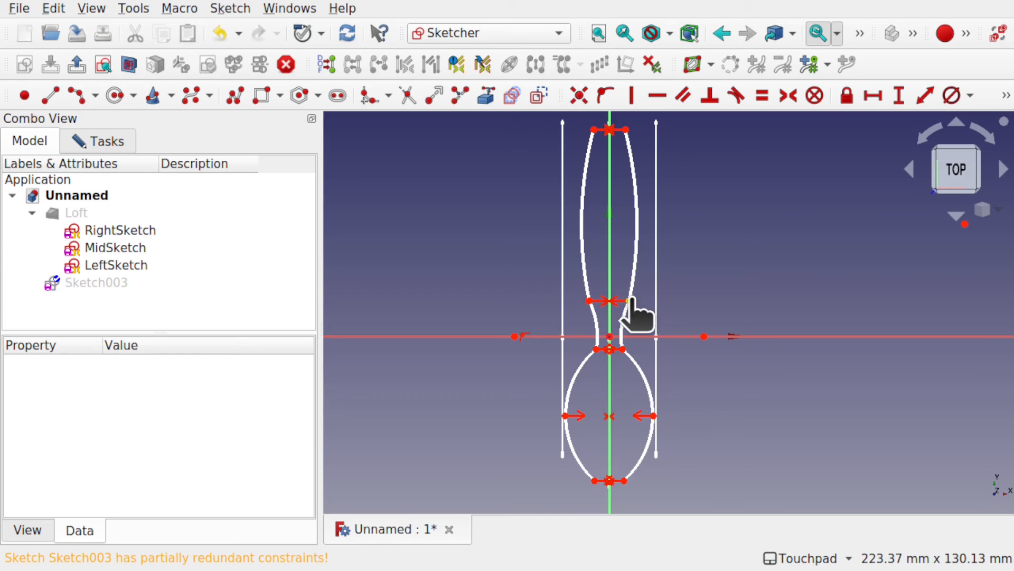
mouse_move(629, 298)
left_mouse_down()
mouse_move(624, 289)
mouse_move(634, 301)
mouse_move(623, 306)
left_mouse_up()
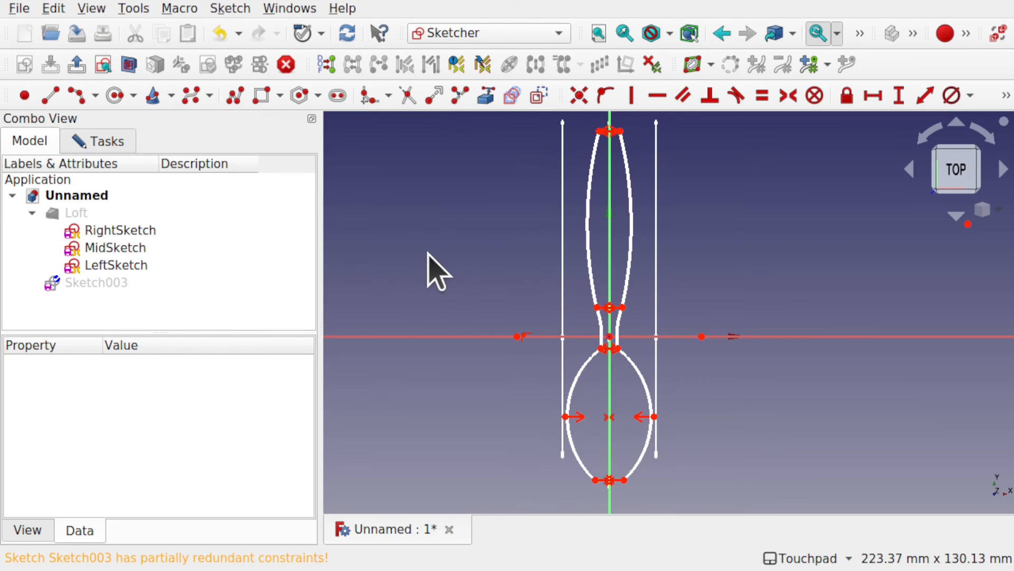
Step: Close the outline's lower end with an arc through its two free end points and constrain the arc's center to the vertical axis
mouse_move(657, 430)
left_mouse_down("shift")
mouse_move(668, 379)
mouse_move(649, 381)
mouse_move(634, 403)
left_mouse_up("shift")
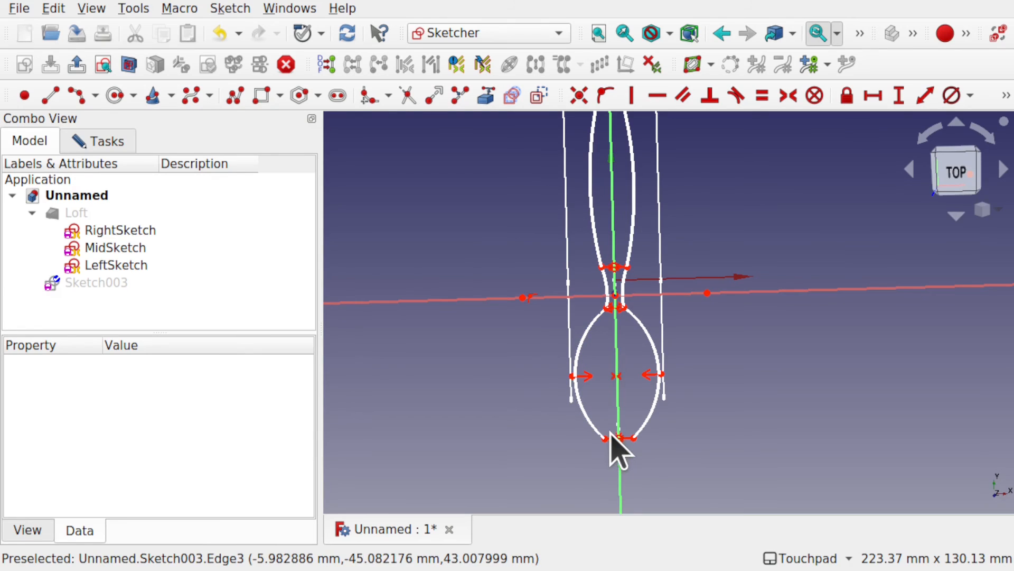
scroll(615, 449, "up", 5)
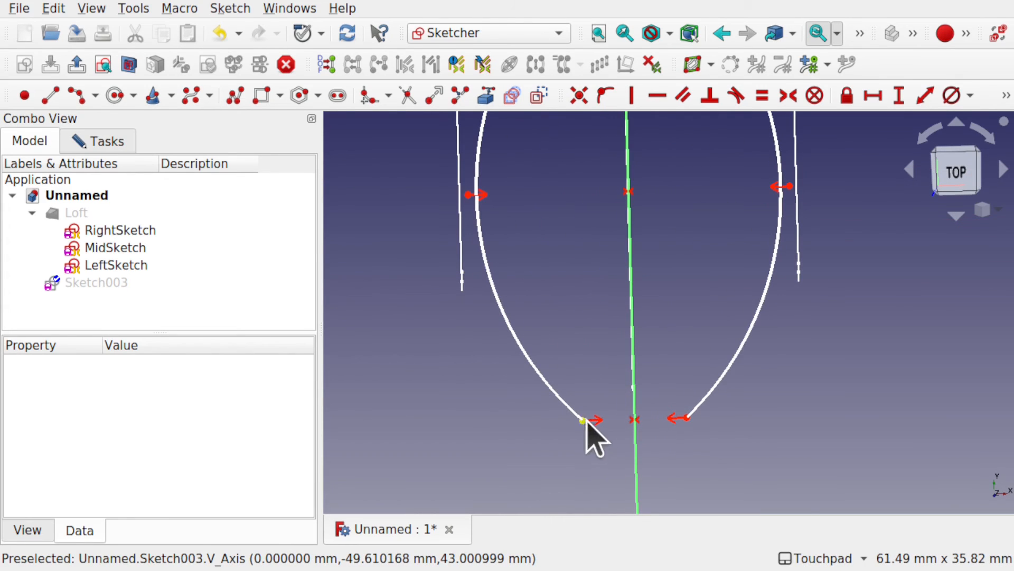
left_click(76, 96)
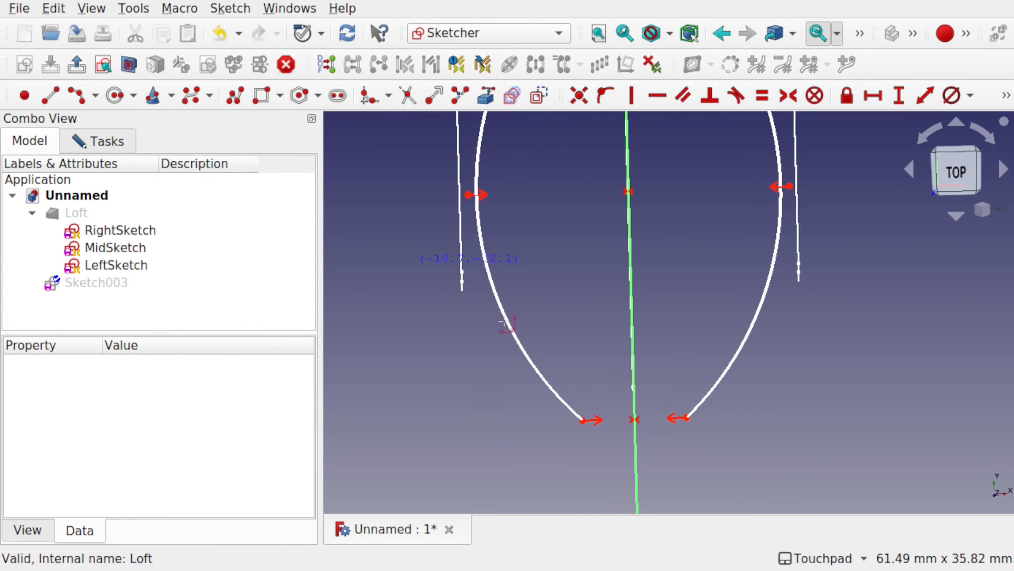
left_click(635, 420)
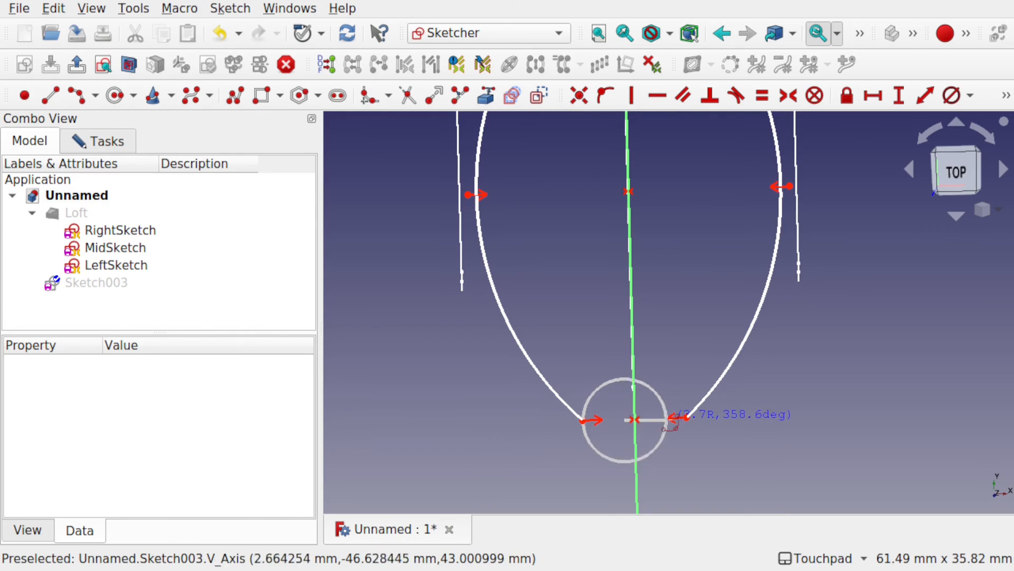
left_click(686, 418)
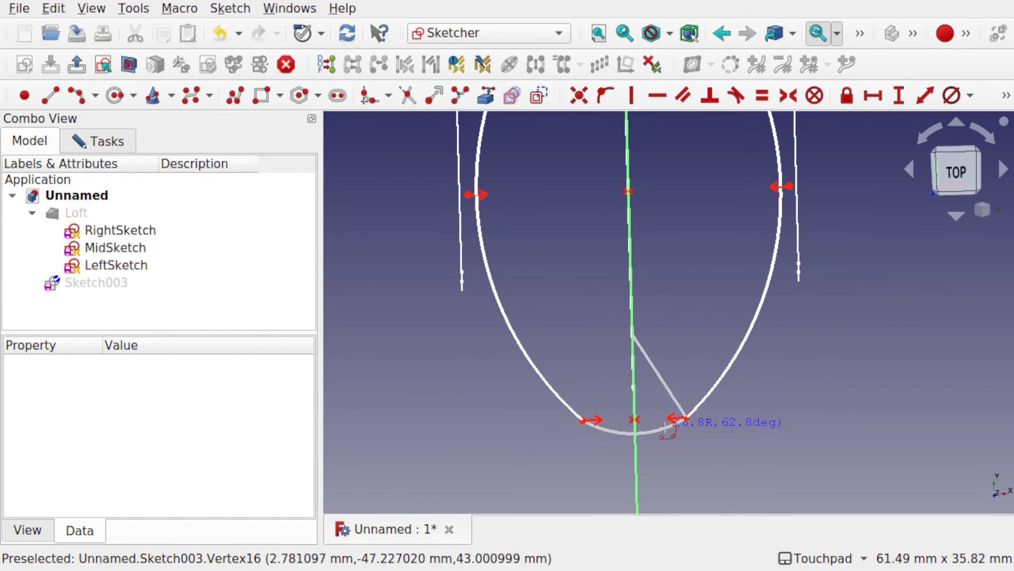
left_click(664, 432)
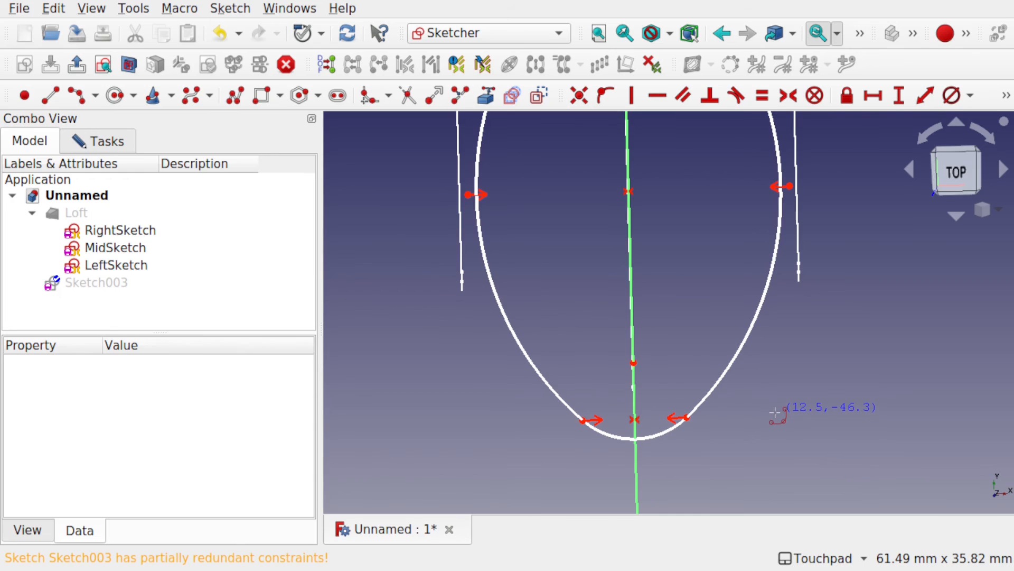
key("Escape")
left_click(633, 363)
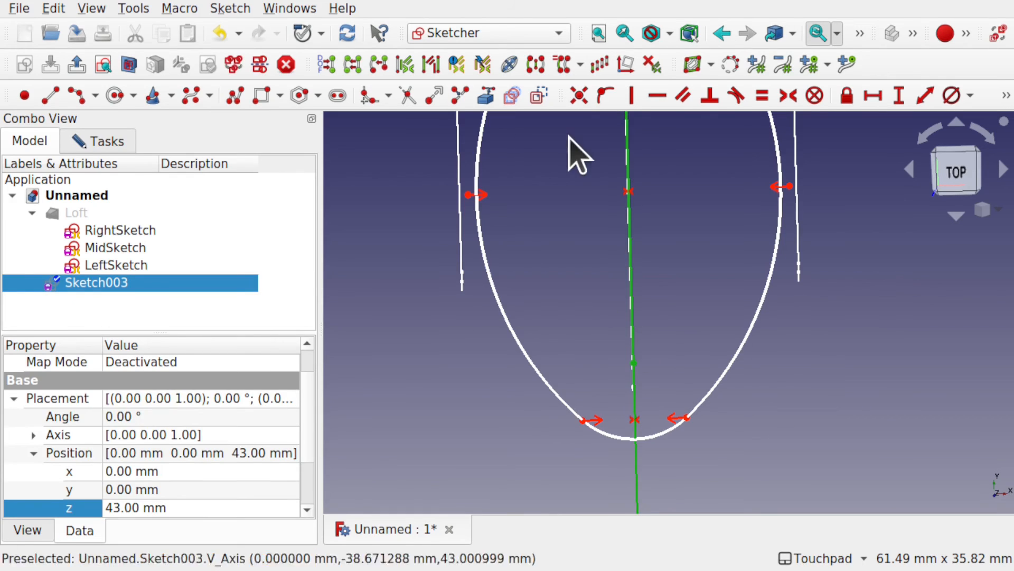
left_click(605, 96)
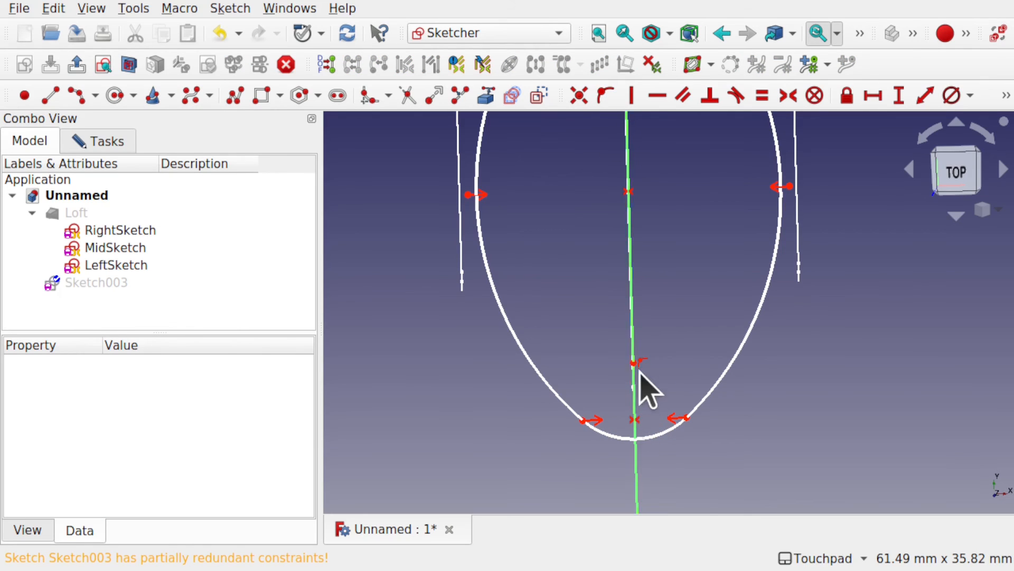
Step: Project the lower end edge of the middle side profile into the sketch as external geometry
scroll(659, 350, "down", 4)
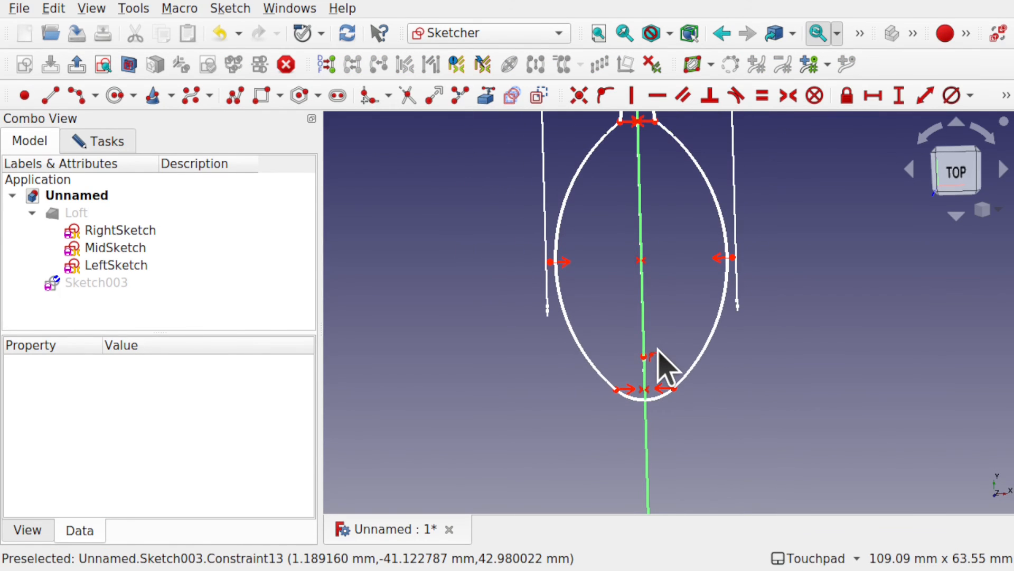
mouse_move(654, 335)
left_mouse_down("alt")
mouse_move(644, 295)
mouse_move(647, 339)
left_mouse_up("alt")
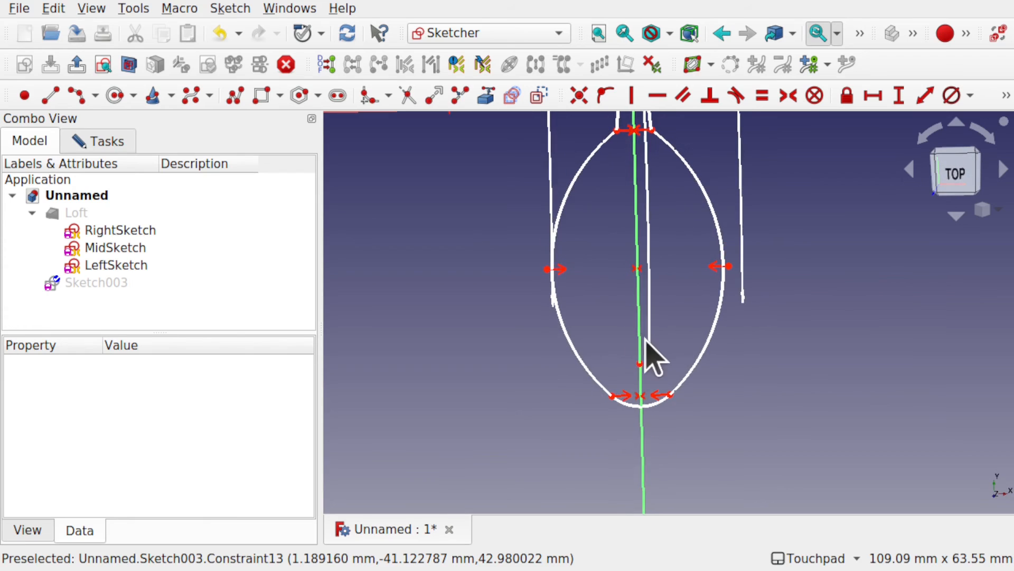
left_click(942, 175)
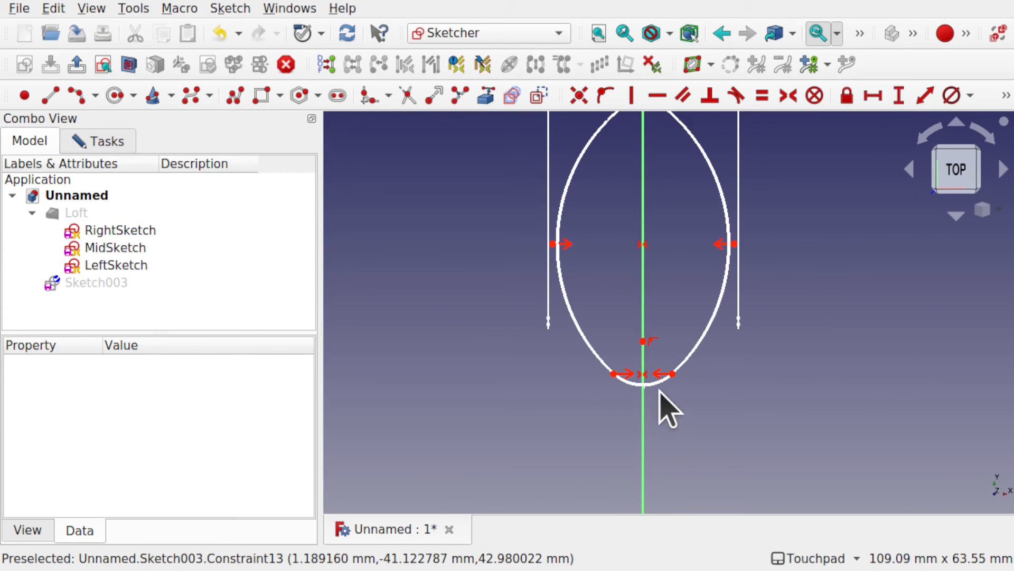
mouse_move(644, 390)
left_mouse_down("alt")
mouse_move(656, 386)
mouse_move(646, 393)
mouse_move(661, 403)
mouse_move(636, 419)
left_mouse_up("alt")
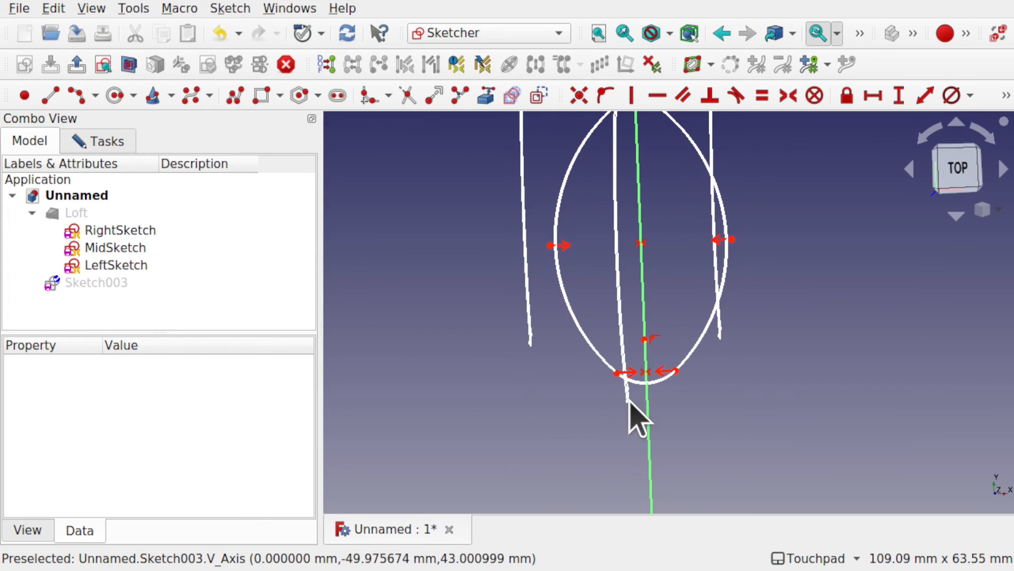
left_click(959, 180)
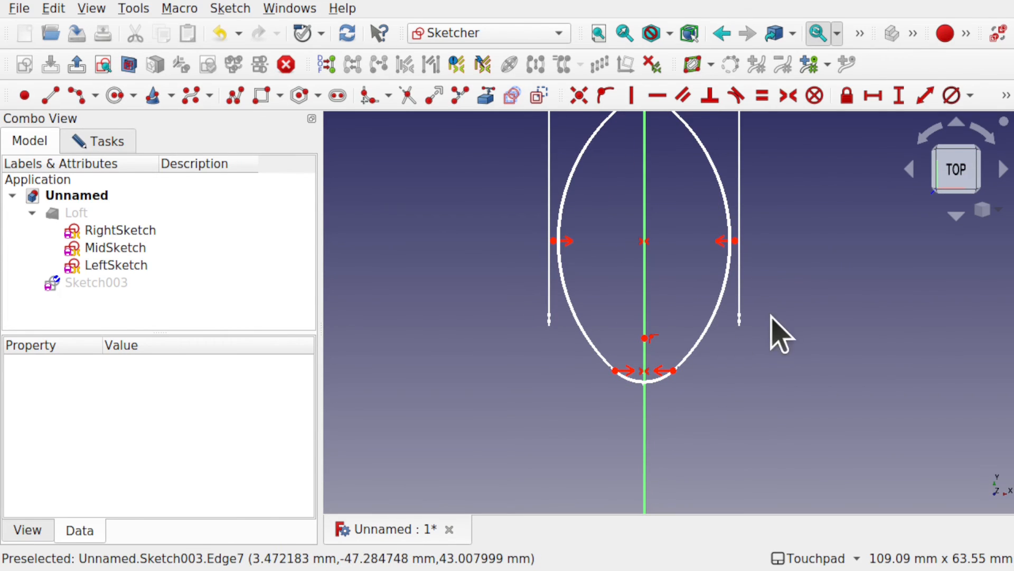
left_click(486, 96)
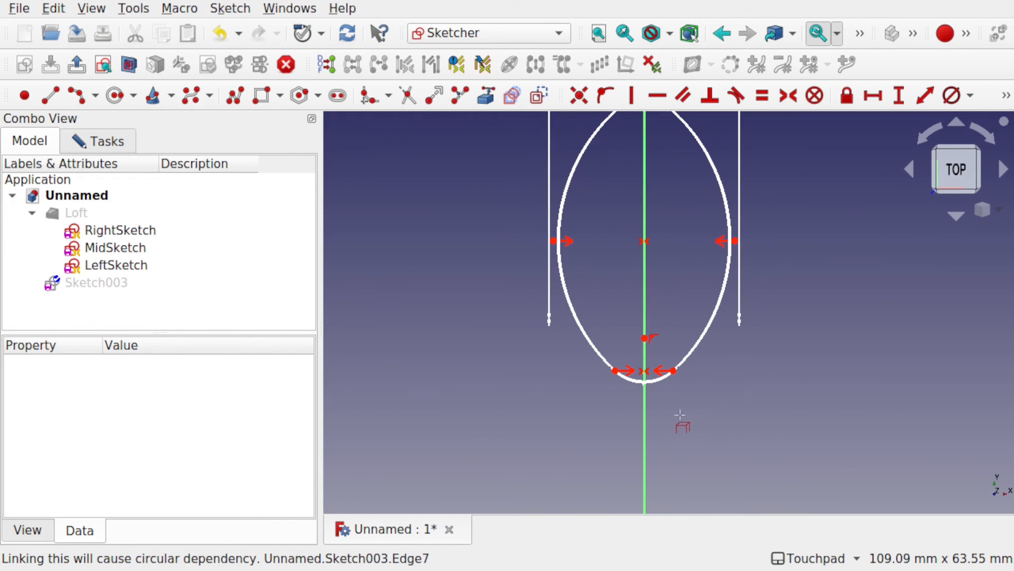
mouse_move(680, 415)
left_mouse_down("alt")
mouse_move(680, 389)
mouse_move(643, 401)
left_mouse_up("alt")
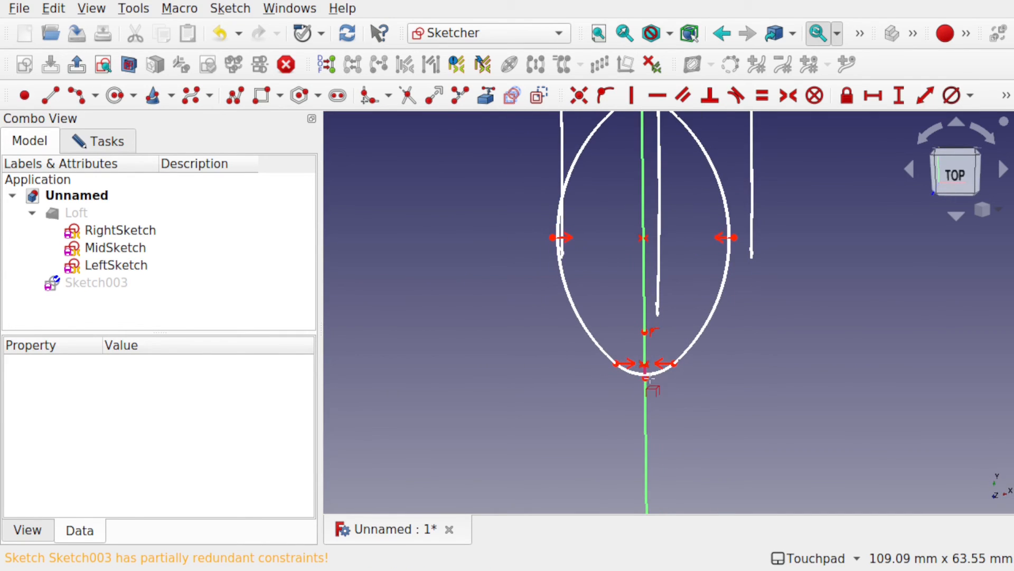
scroll(649, 382, "up", 5)
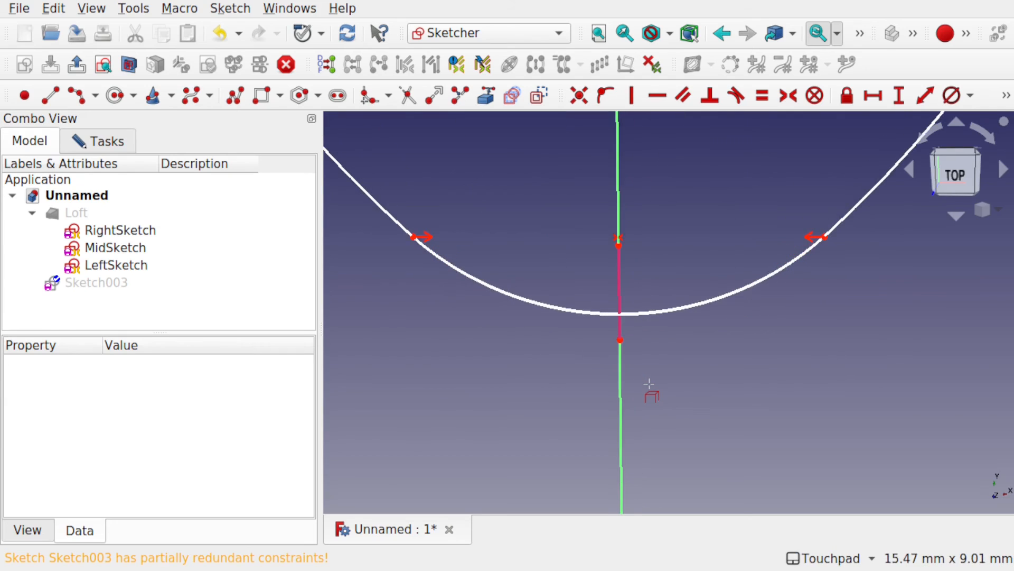
scroll(649, 383, "down", 1)
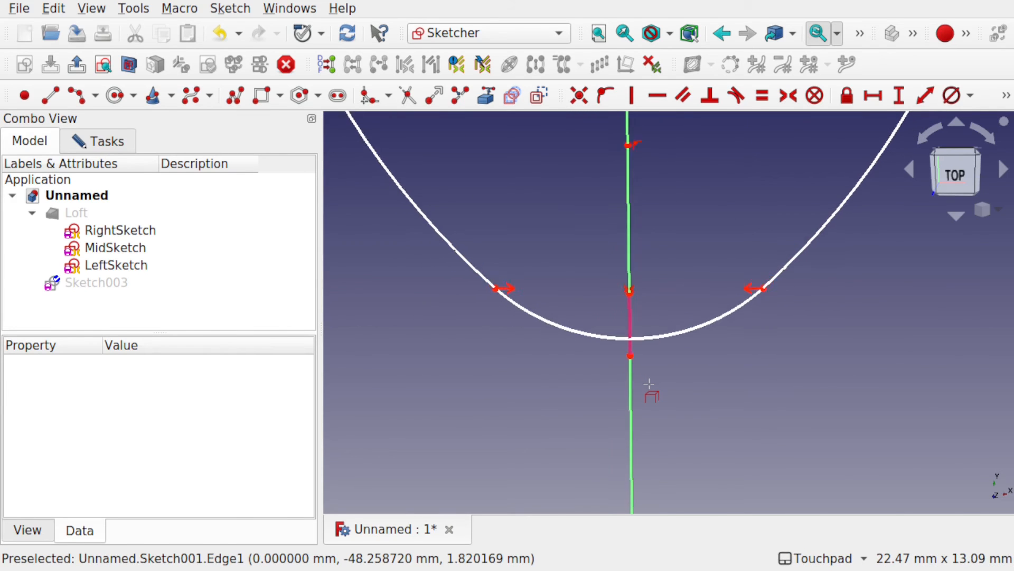
scroll(648, 383, "down", 4)
scroll(649, 384, "down", 1)
Step: Close the upper handle end with an arc joining its two end points, centered on the vertical axis about 64.5 mm above the horizontal axis
left_click_drag(768, 279, 740, 398, "shift")
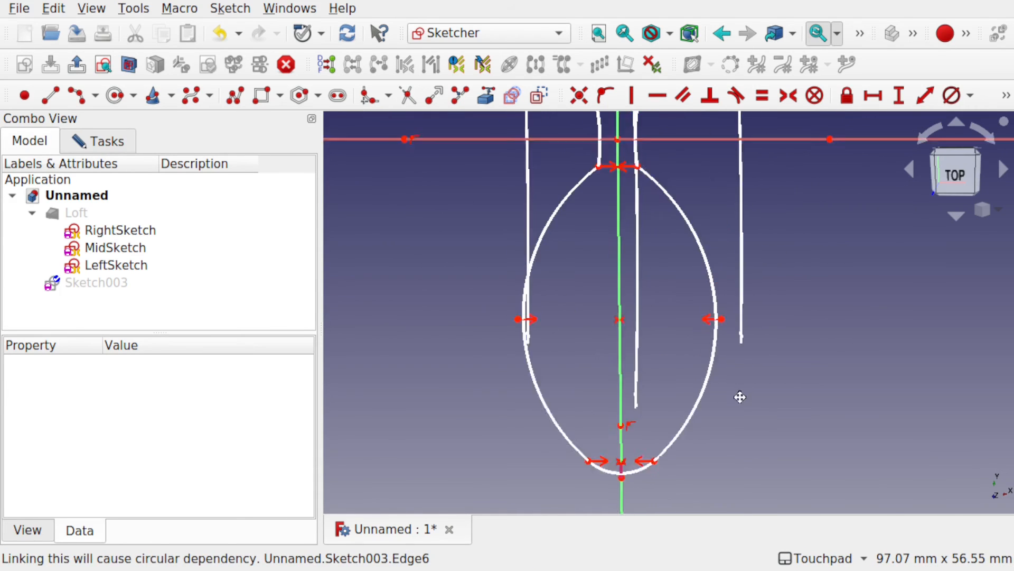
left_click(954, 170)
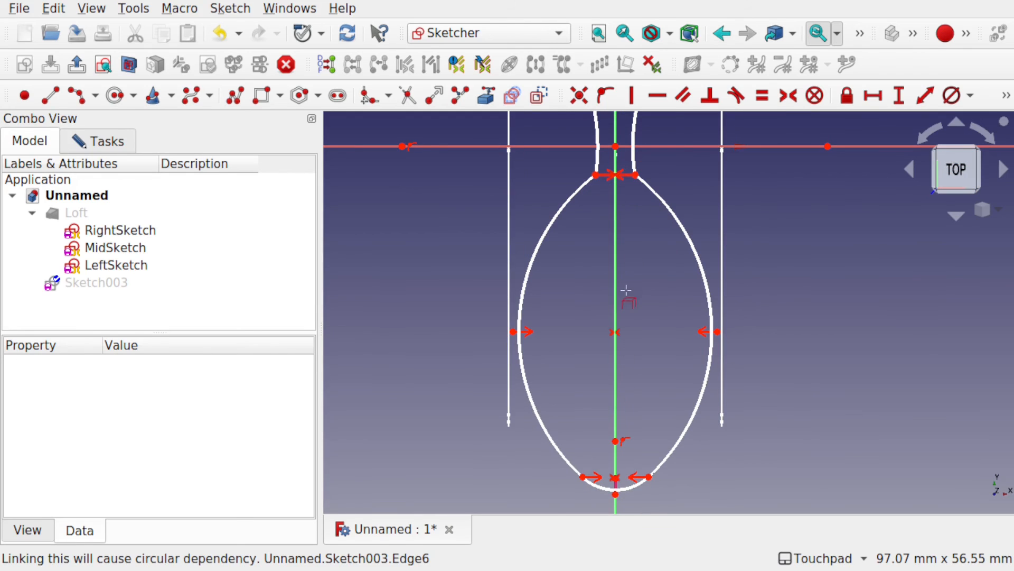
scroll(626, 290, "down", 5)
left_click_drag(626, 296, 629, 525, "shift")
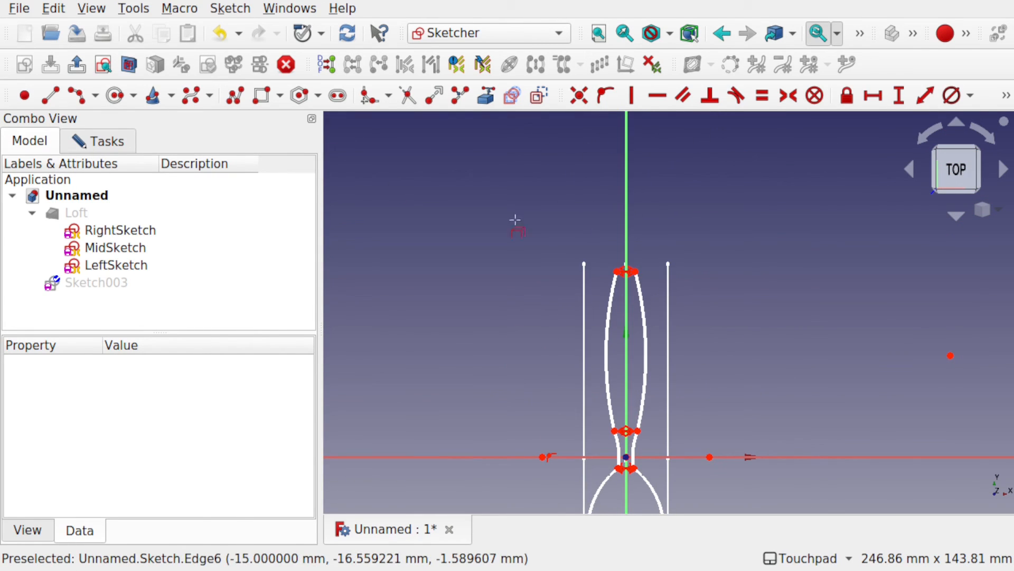
scroll(624, 454, "up", 10)
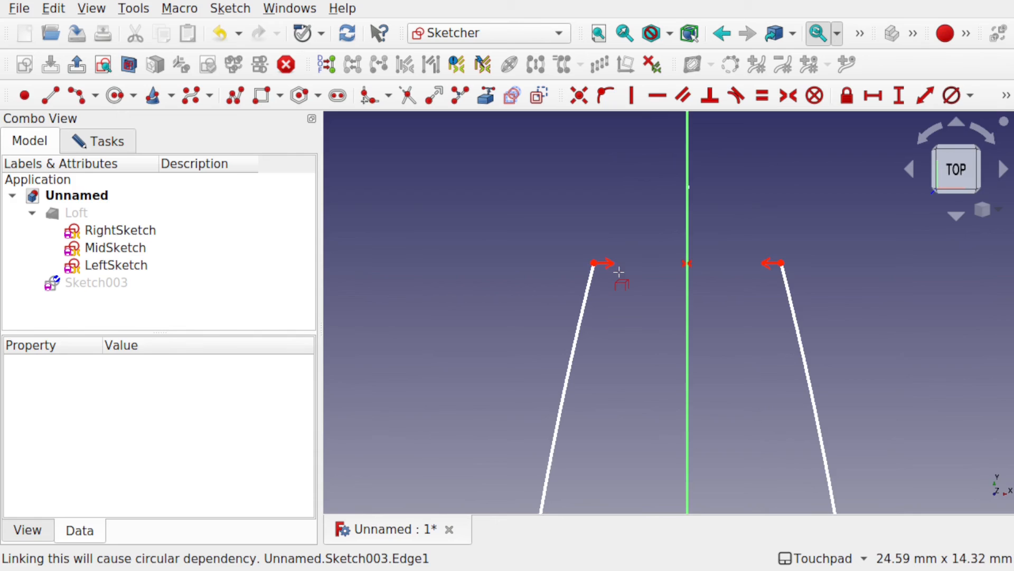
left_click(77, 95)
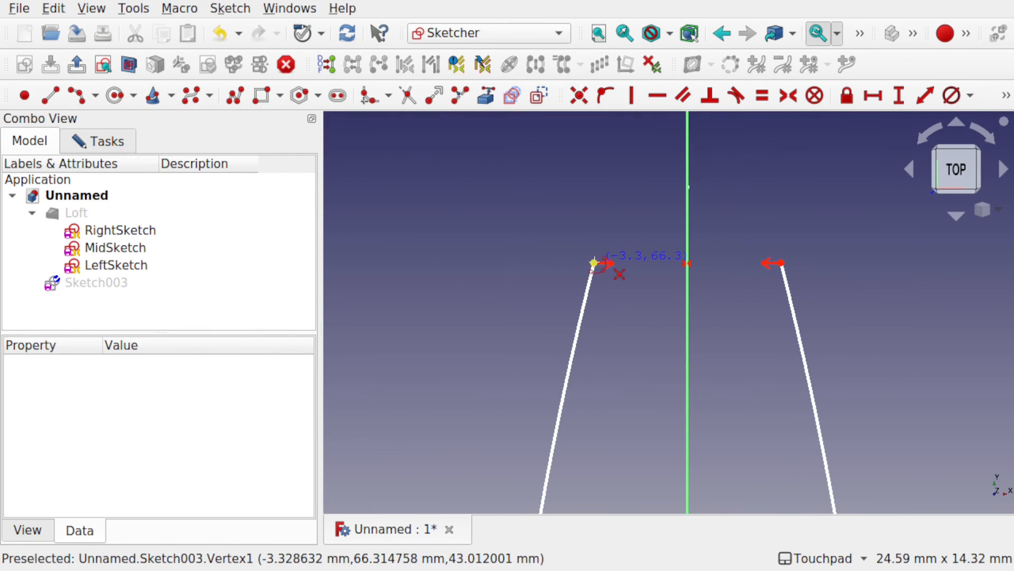
left_click(594, 263)
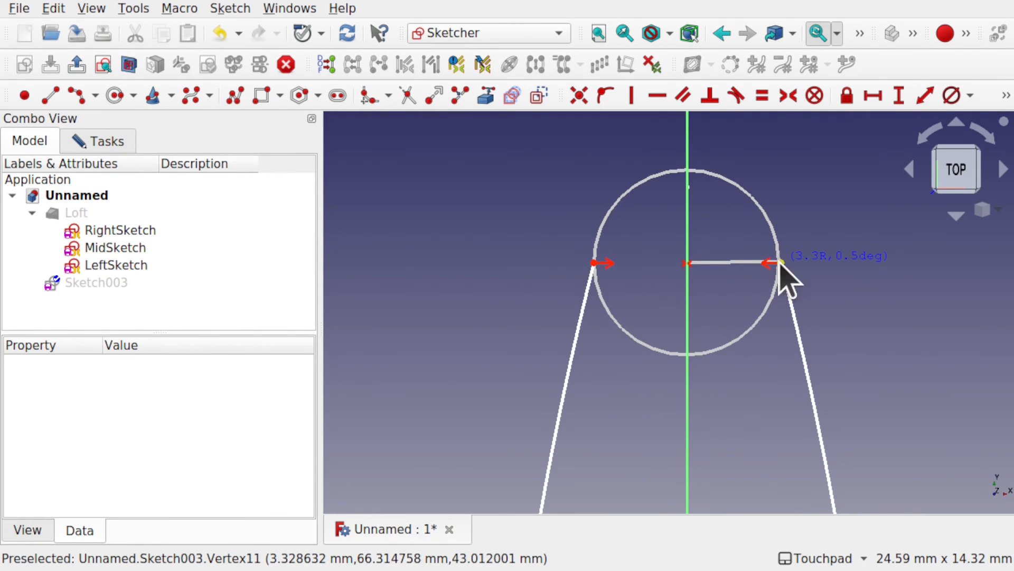
left_click(781, 263)
left_click(724, 301)
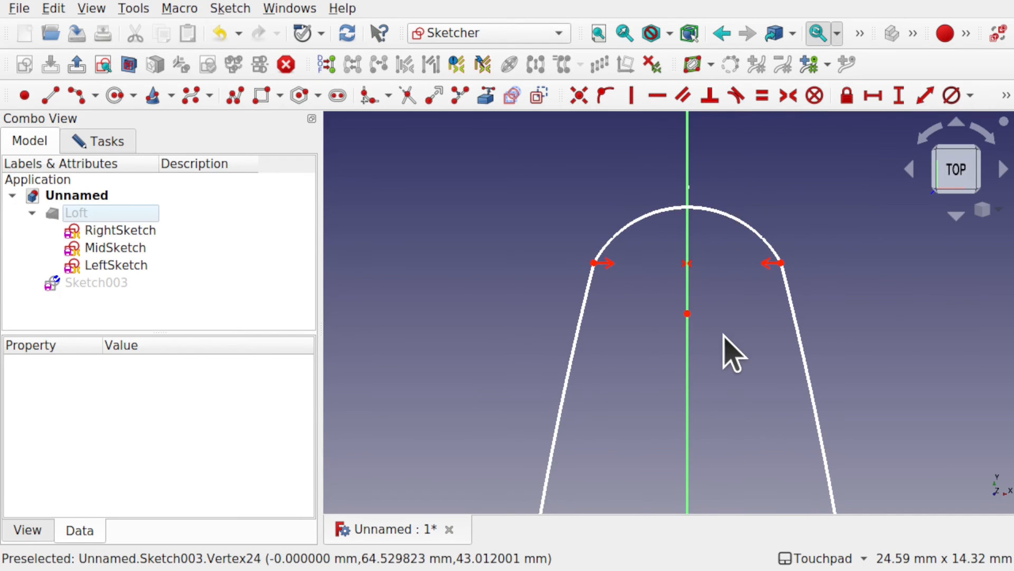
Step: Finish editing the outline sketch and close it
scroll(734, 353, "down", 5)
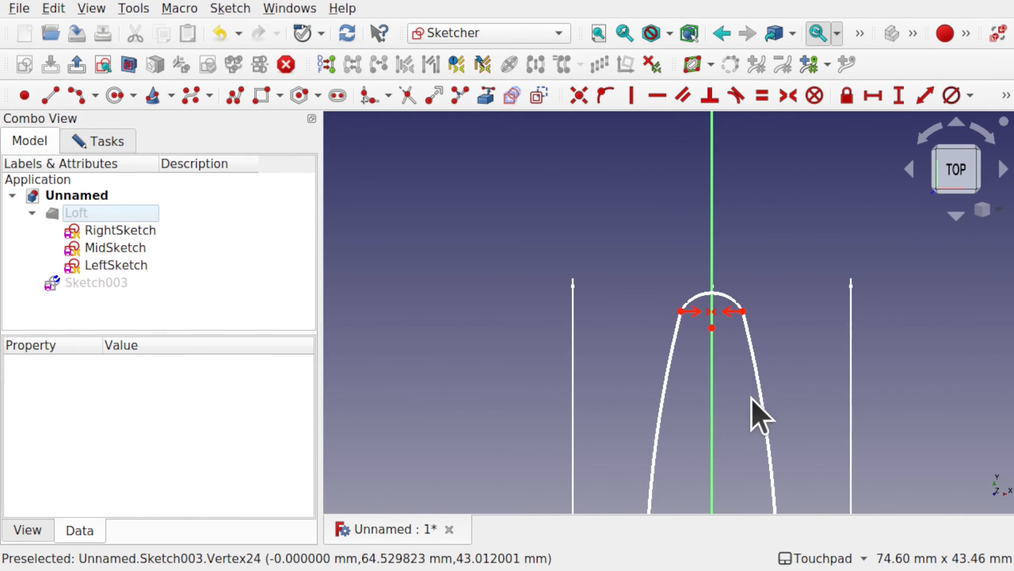
scroll(692, 227, "down", 5)
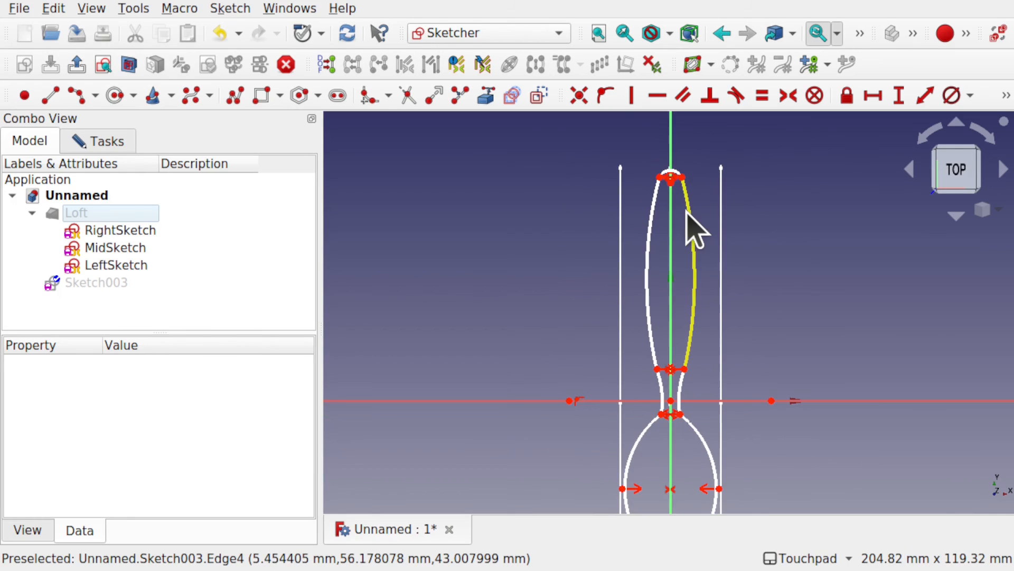
mouse_move(714, 274)
middle_mouse_down("shift")
mouse_move(707, 170)
mouse_move(707, 231)
mouse_move(715, 220)
middle_mouse_up("shift")
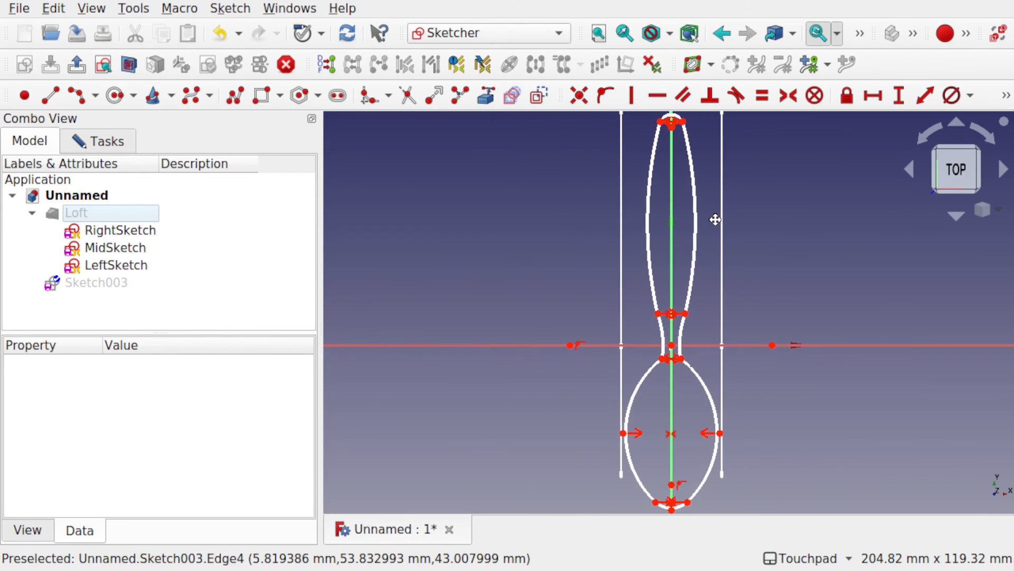
scroll(806, 365, "down", 1)
left_click(128, 152)
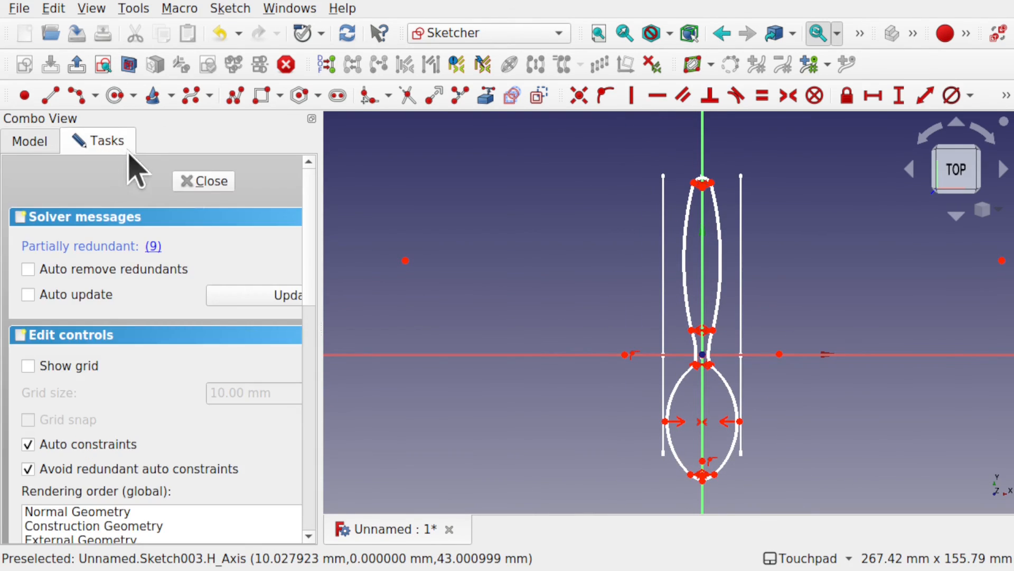
left_click(205, 182)
Step: Make the hidden Loft visible again alongside the outline sketch in a tilted 3D view
middle_click_drag(708, 355, 861, 302, "alt")
left_click_drag(839, 310, 808, 312, "alt")
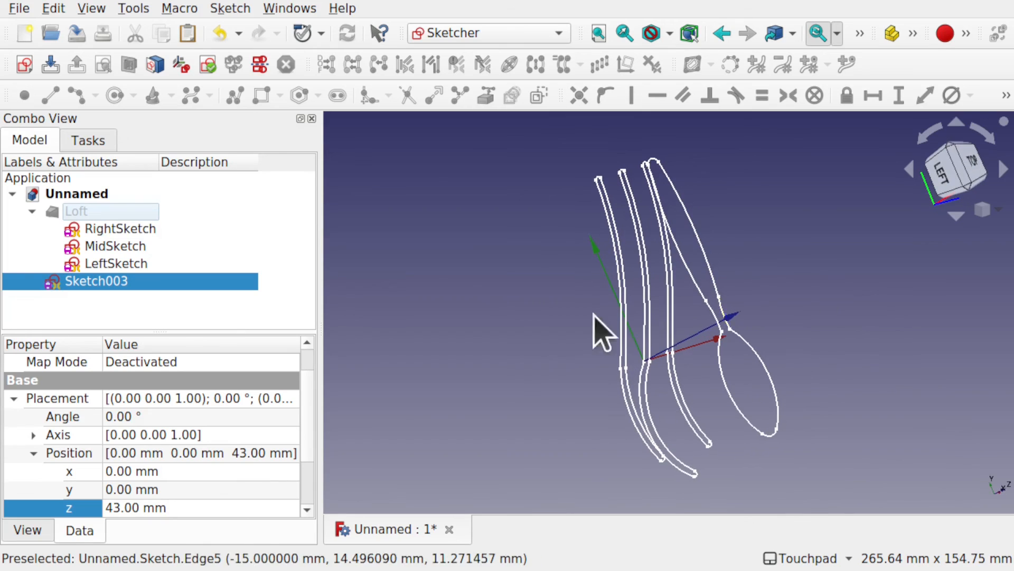
left_click_drag(651, 366, 607, 369, "alt")
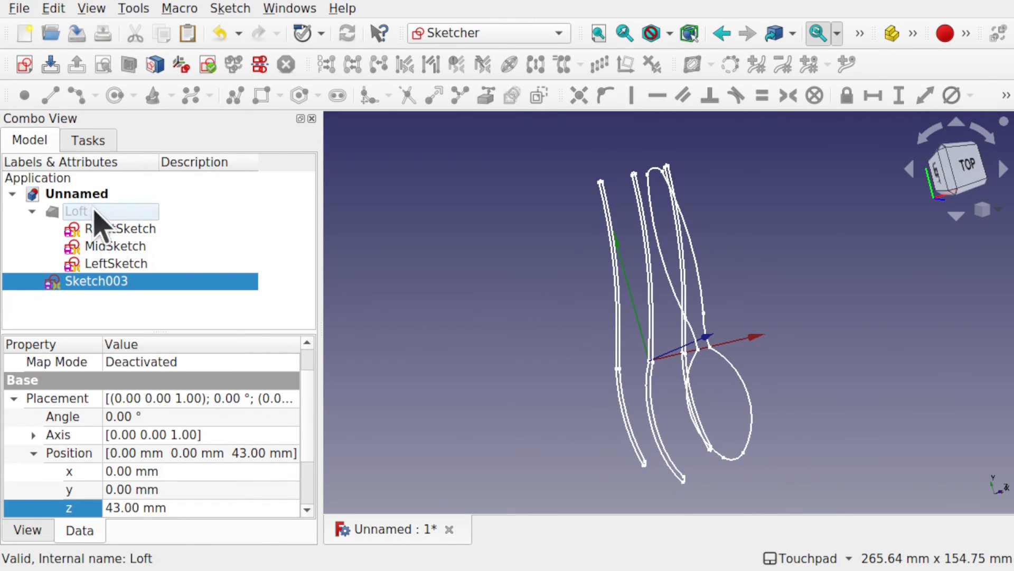
left_click(102, 213)
key("space")
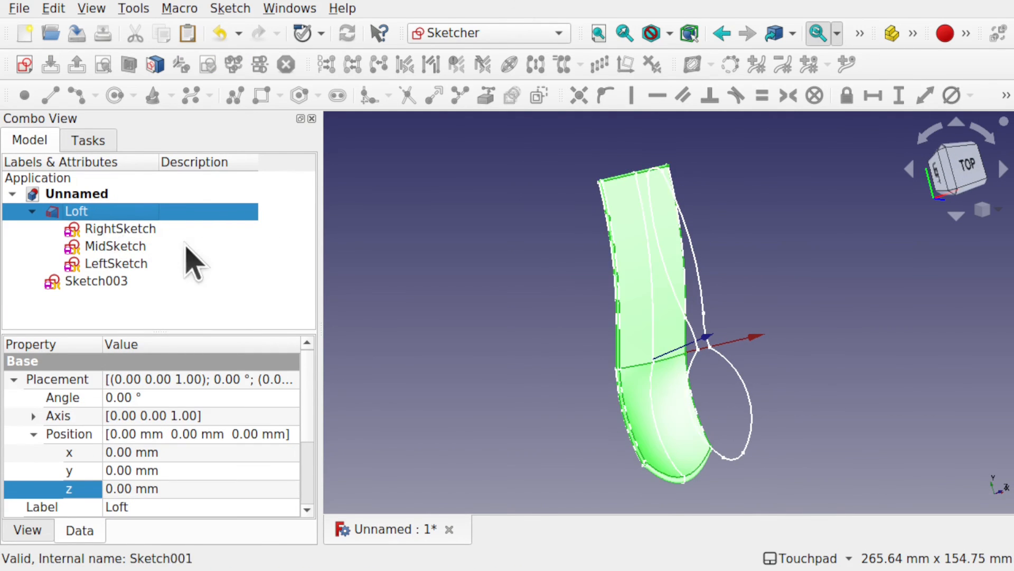
Step: Hide the loft's three side profiles, RightSketch, MidSketch and LeftSketch
left_click(133, 231)
left_click(142, 264, "shift")
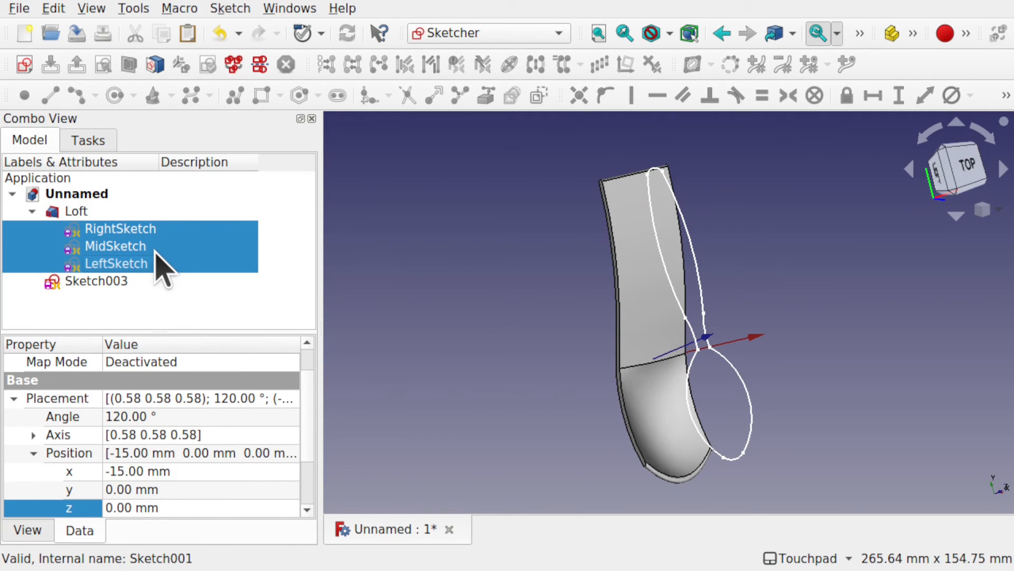
mouse_move(544, 333)
left_mouse_down("alt")
mouse_move(665, 306)
mouse_move(659, 299)
mouse_move(602, 330)
mouse_move(477, 318)
mouse_move(645, 310)
mouse_move(722, 290)
left_mouse_up("alt")
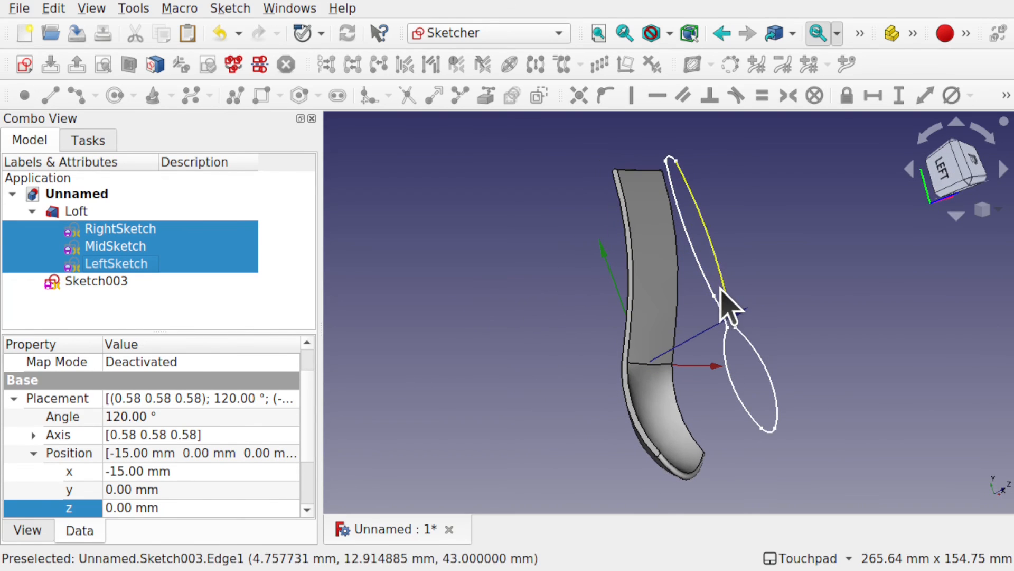
left_click(527, 291)
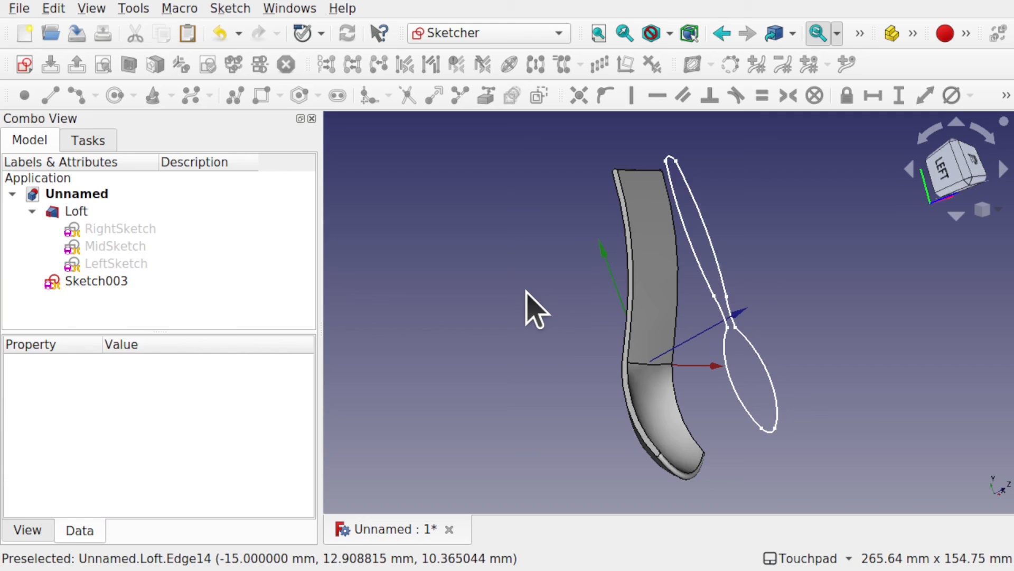
Step: Switch to the Part workbench and extrude the closed outline Sketch003 along its reversed normal, down through the loft
left_click(469, 33)
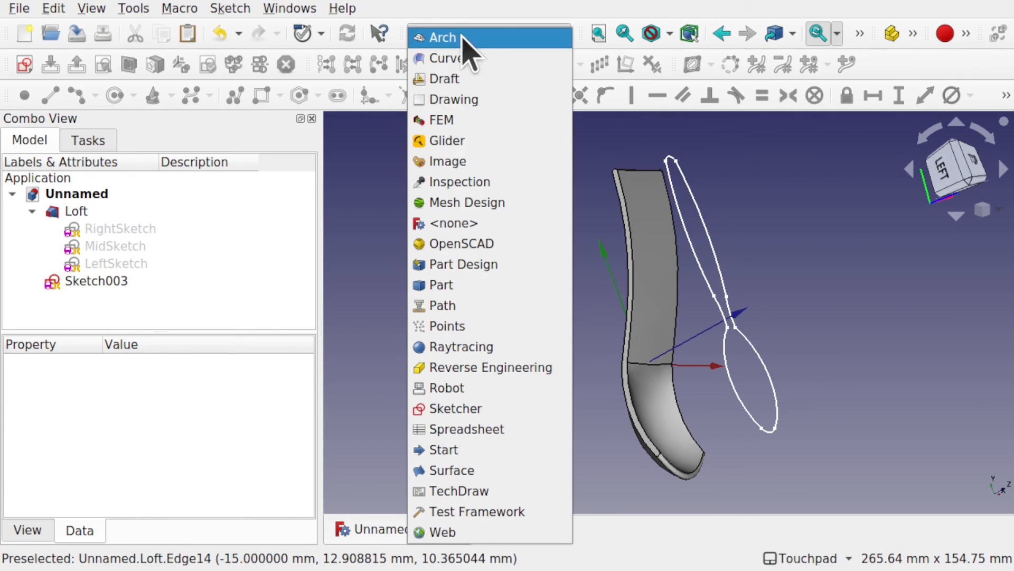
left_click(501, 288)
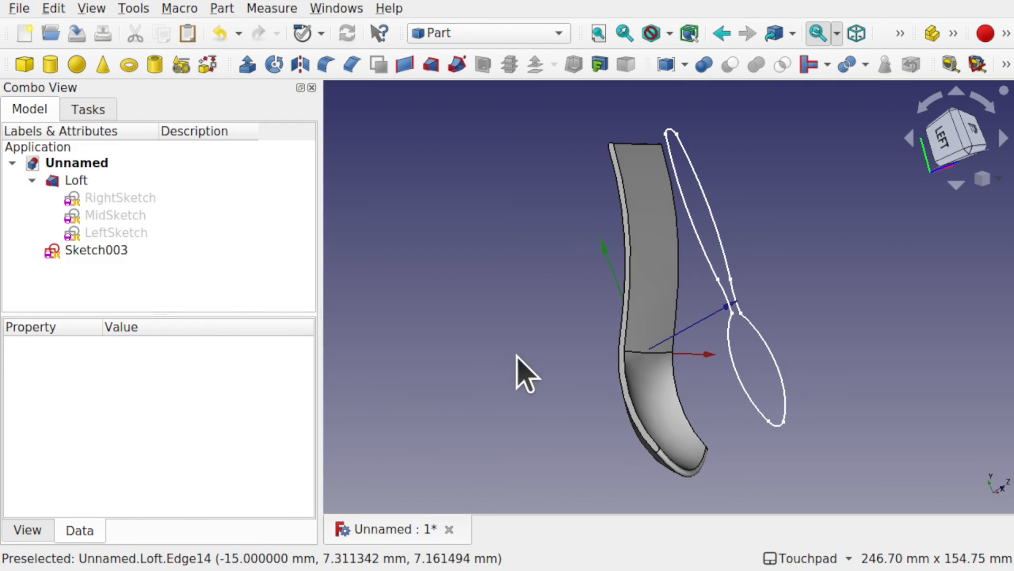
left_click(108, 249)
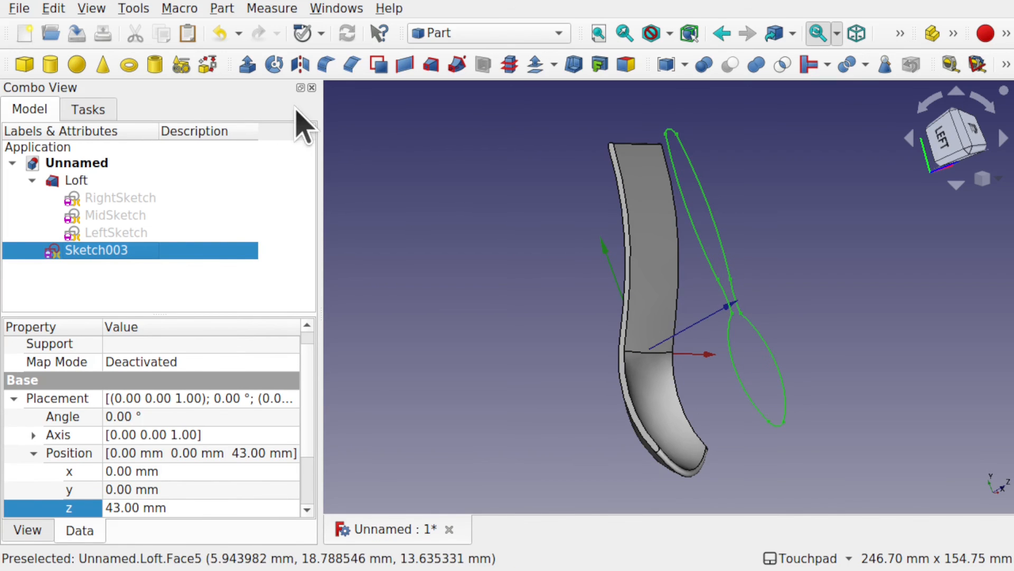
left_click(248, 66)
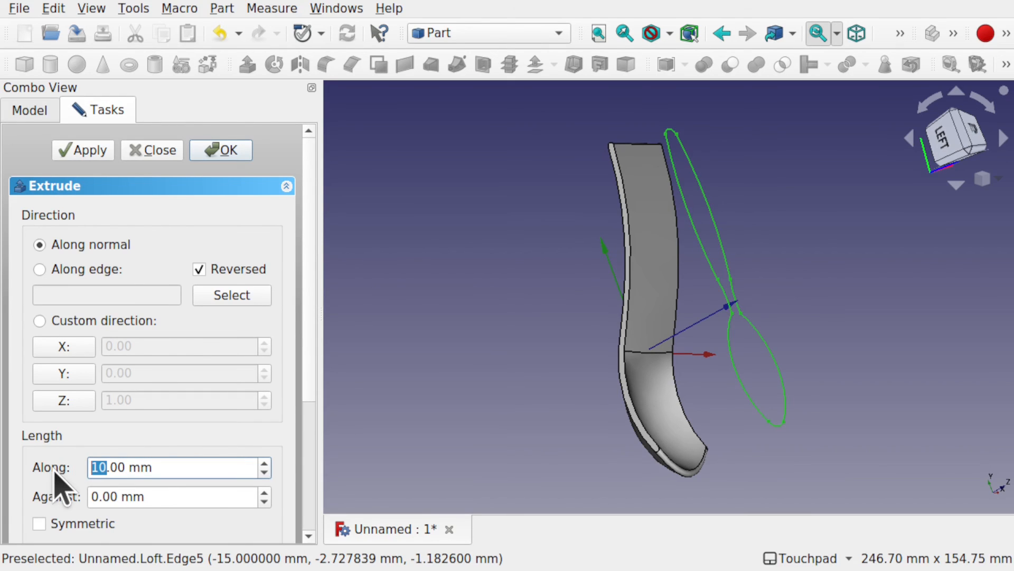
key("Return")
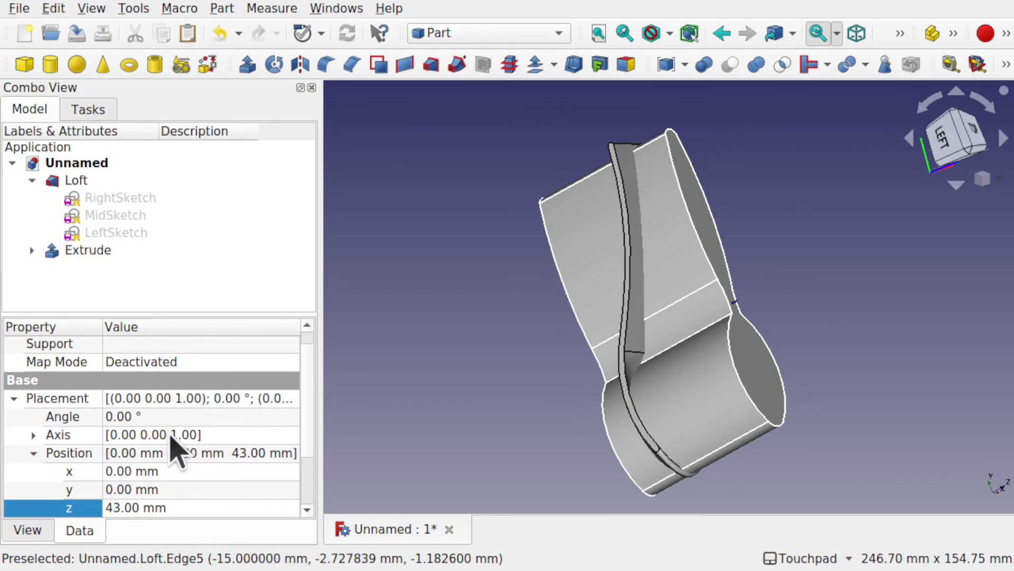
Step: Examine from several angles how the extruded outline passes through the curved loft
left_click_drag(744, 347, 686, 446, "alt")
scroll(737, 452, "up", 3)
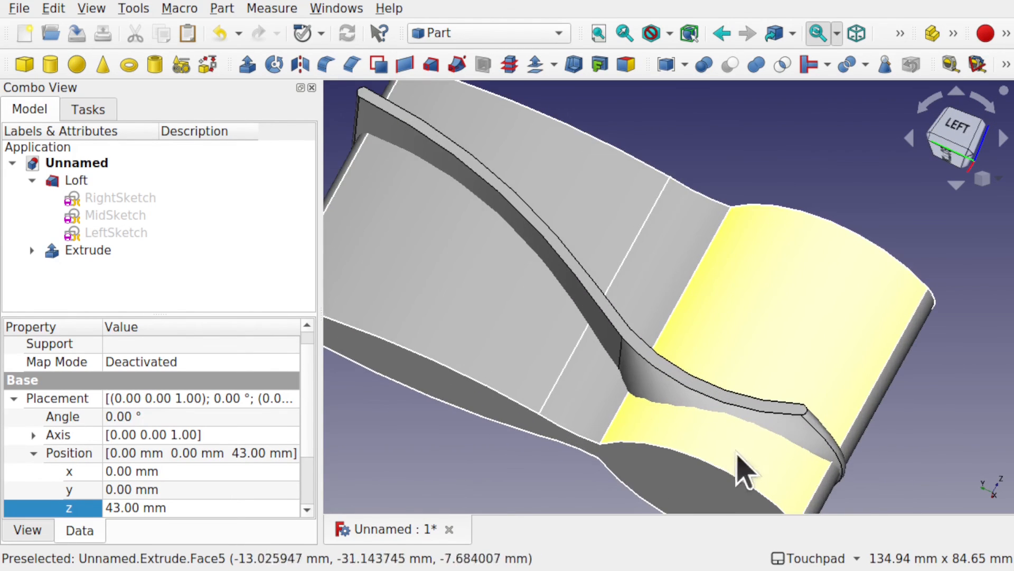
left_click_drag(743, 470, 599, 314, "alt")
left_click_drag(812, 227, 840, 252, "shift")
scroll(840, 252, "down", 4)
left_click_drag(800, 280, 711, 341, "shift")
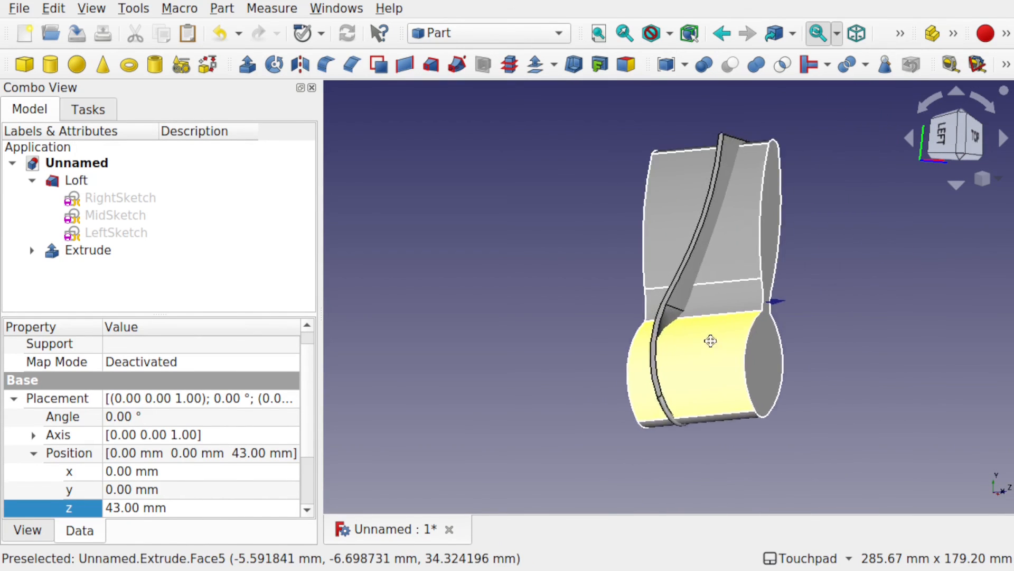
scroll(708, 349, "up", 3)
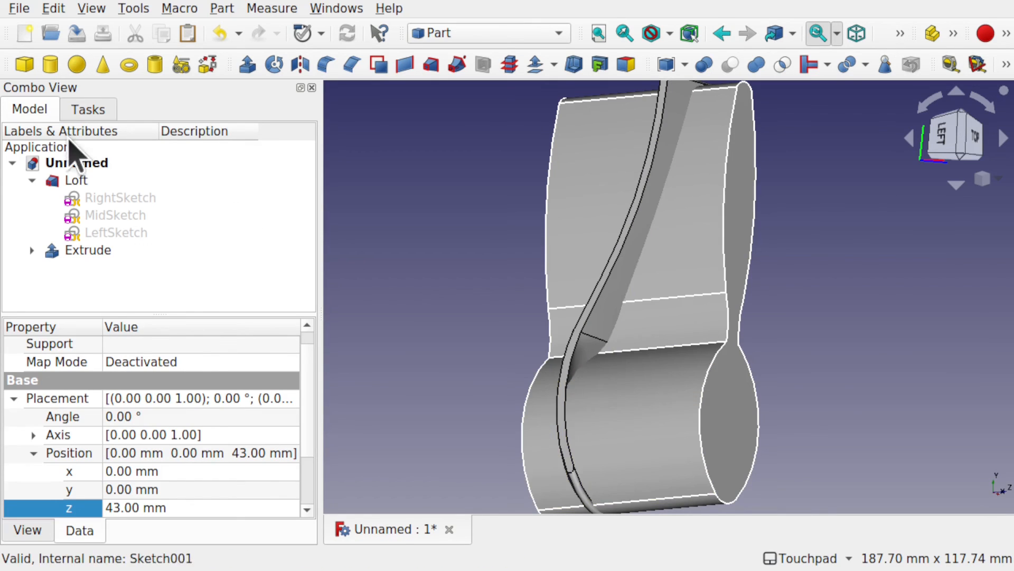
Step: Create a Boolean intersection of the Loft and the Extrude to keep only their shared volume
left_click(76, 180)
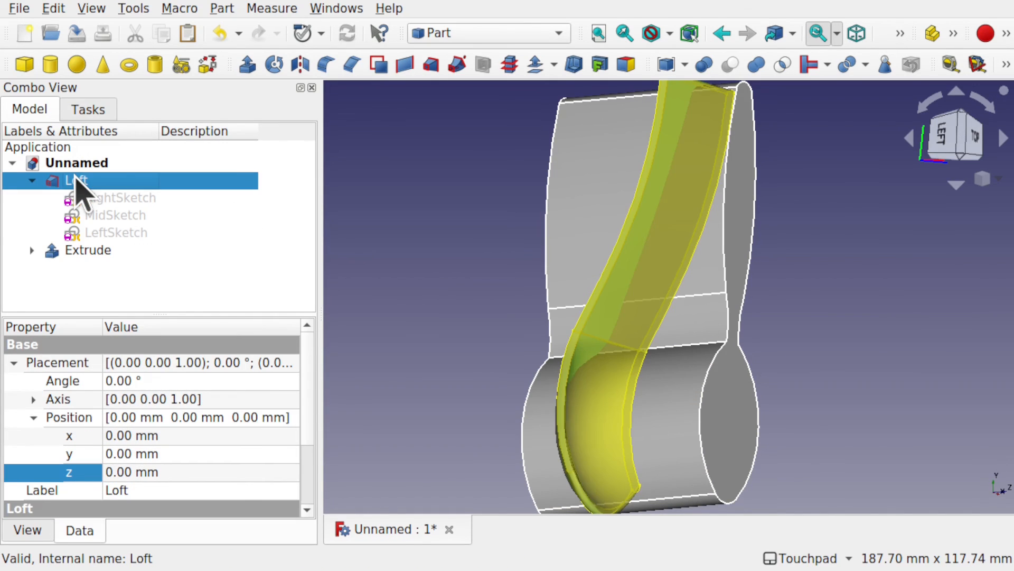
left_click(113, 251, "ctrl")
left_click(393, 267)
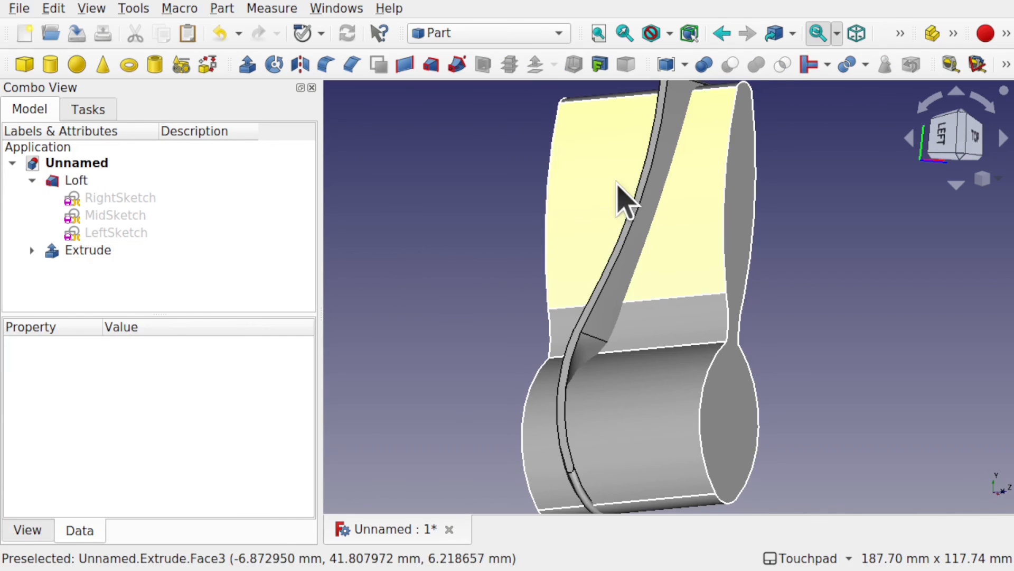
left_click(616, 191)
left_click(613, 301, "ctrl")
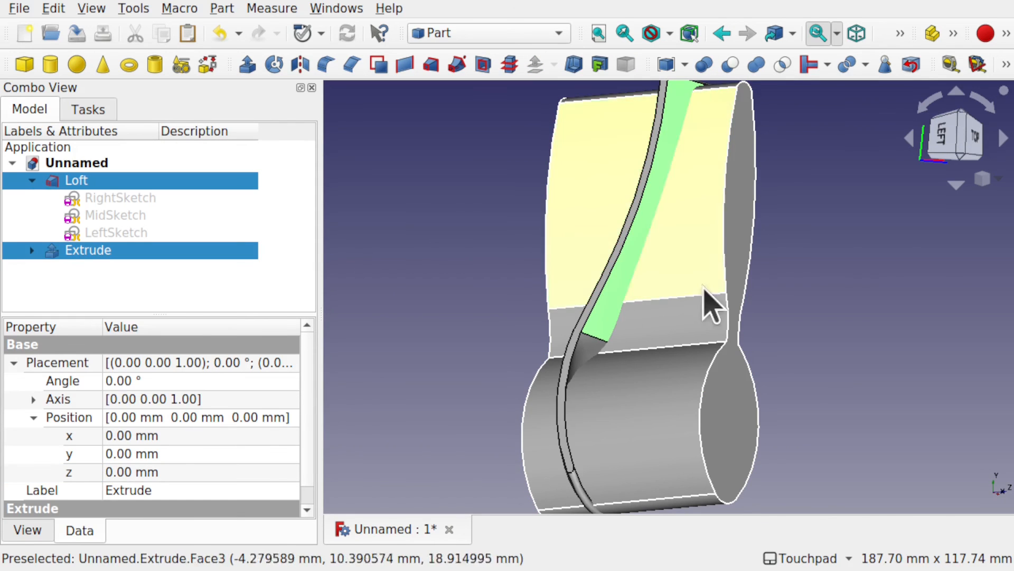
left_click(827, 269)
left_click(634, 425)
left_click(617, 309, "ctrl")
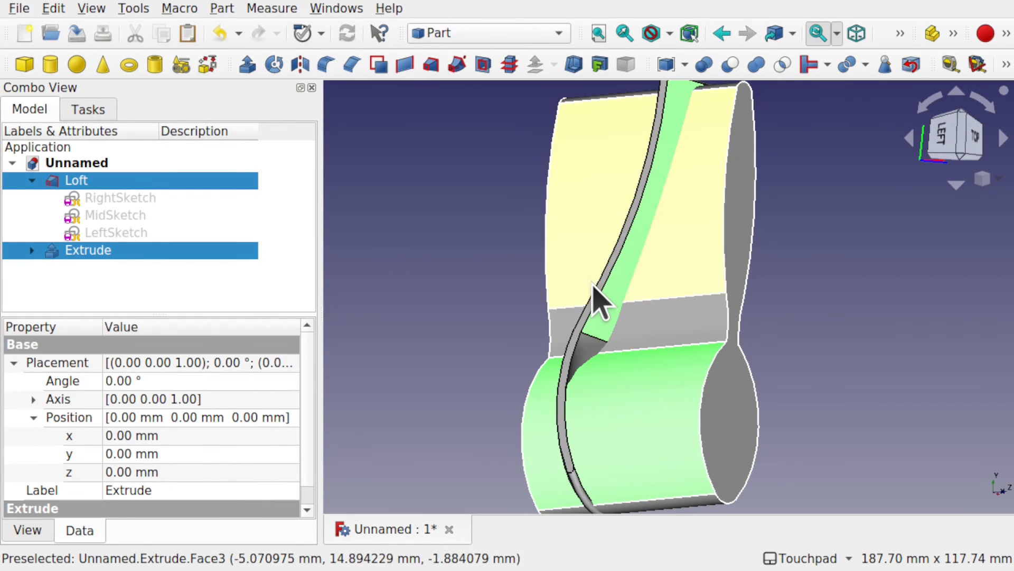
left_click(222, 8)
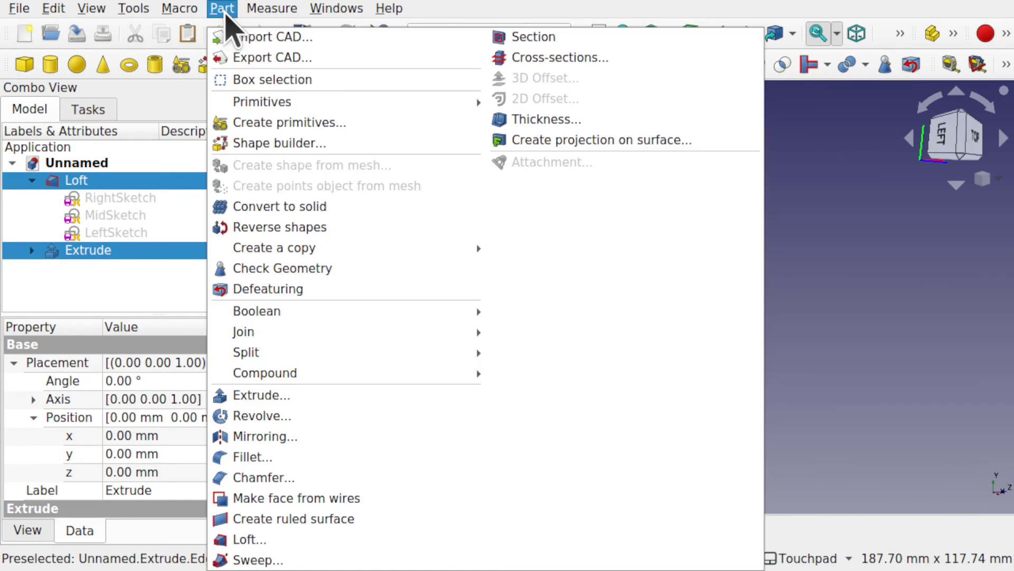
mouse_move(348, 315)
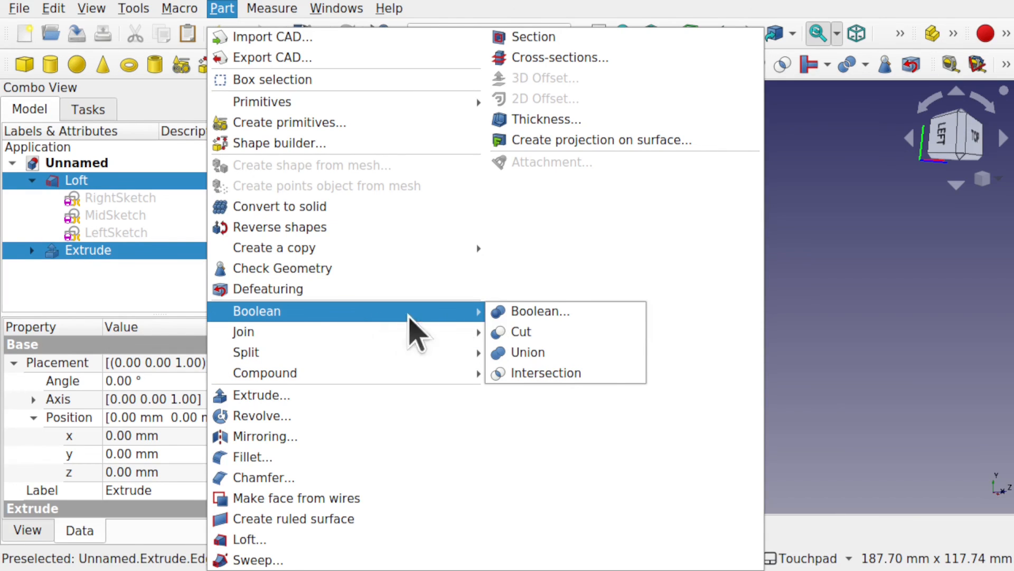
left_click(549, 373)
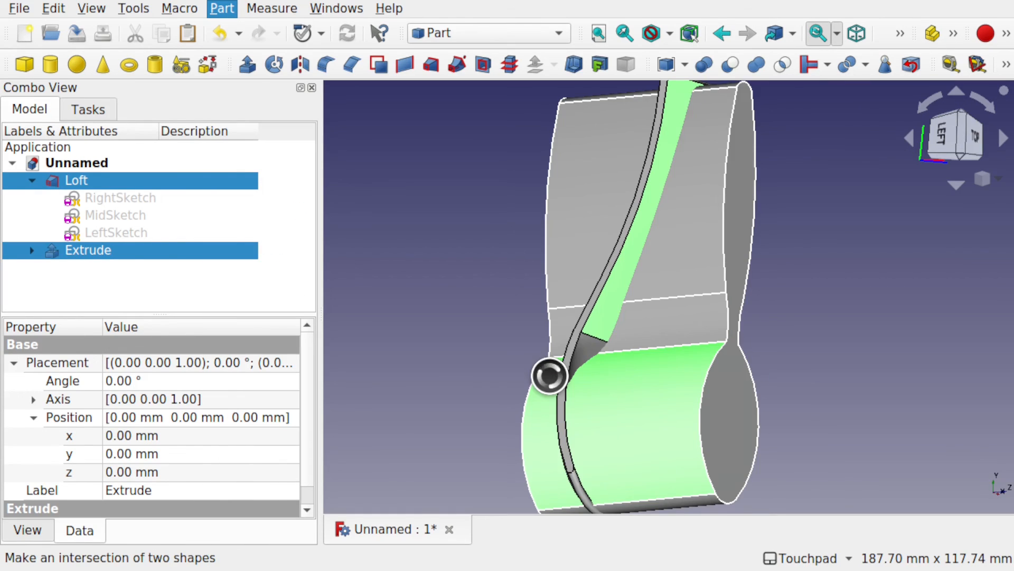
left_click_drag(612, 365, 667, 431, "shift")
scroll(540, 390, "up", 5)
left_click_drag(509, 396, 464, 367, "shift")
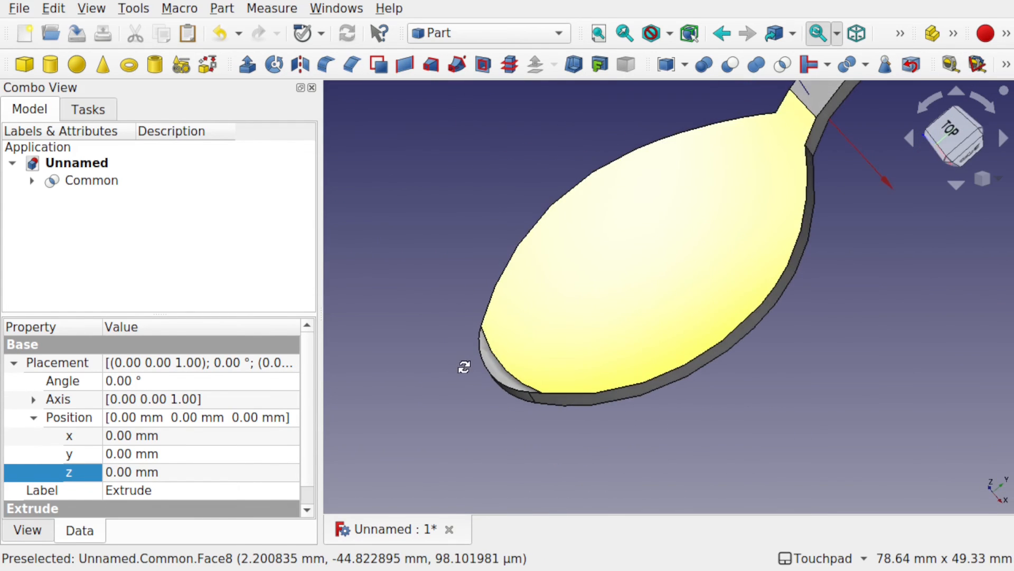
Step: Expand the Common object and its Loft, and show the RightSketch, MidSketch and LeftSketch profiles
left_click(30, 180)
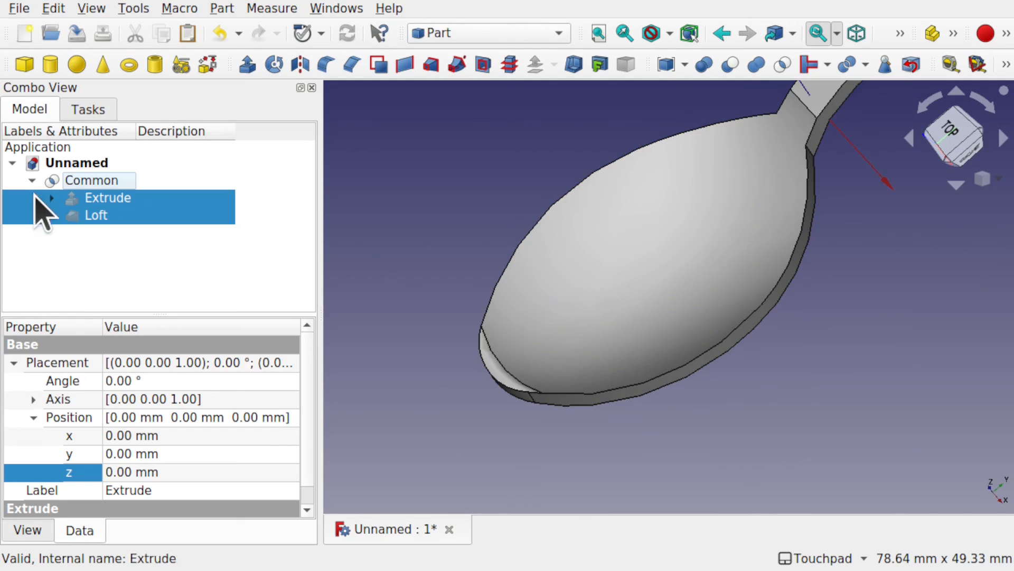
left_click(51, 215)
left_click(45, 233)
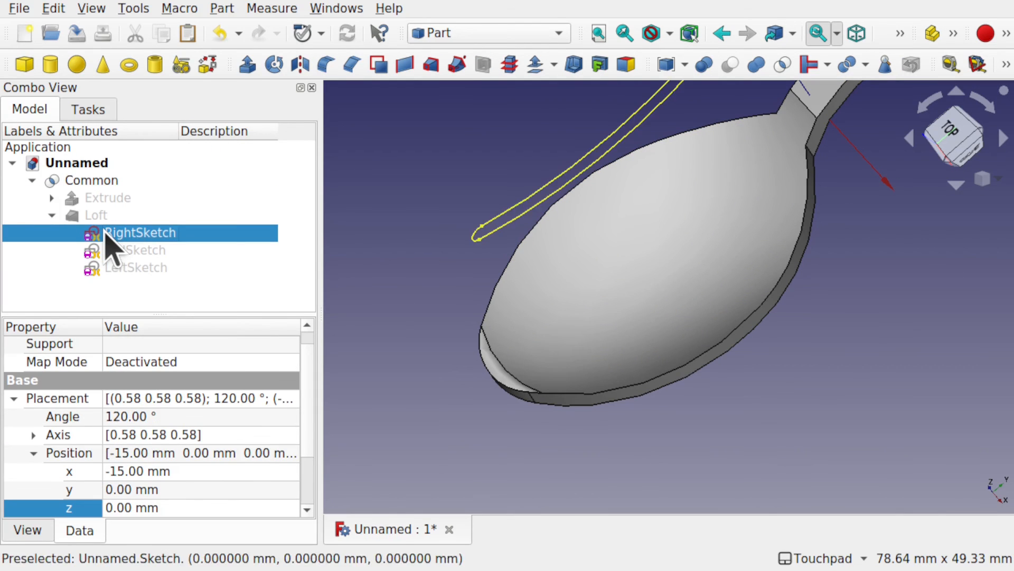
left_click(148, 251)
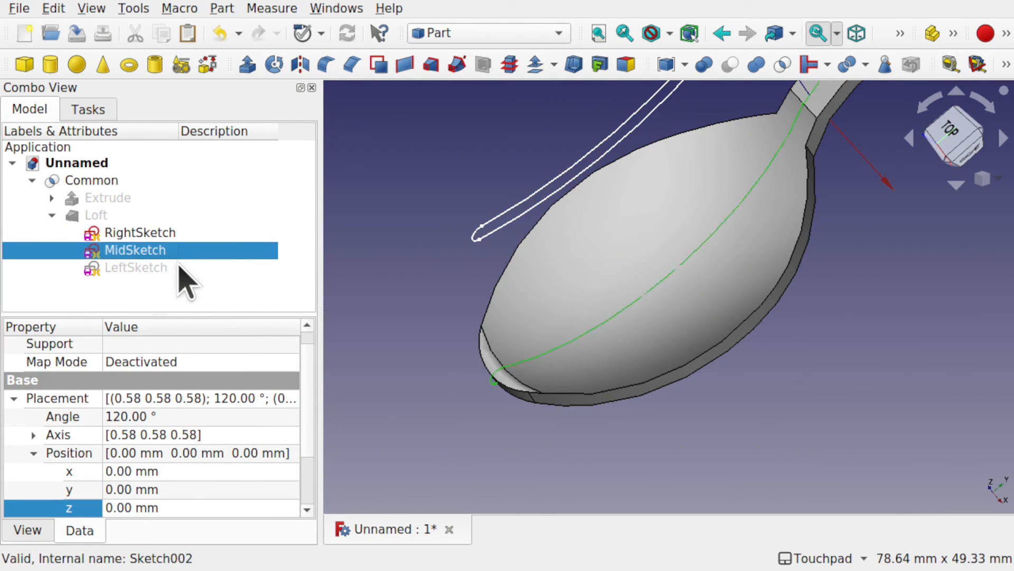
left_click(158, 267)
Step: Edit MidSketch by moving the bowl arcs' center slightly so the profile's rounded tip extends beyond the outline, then close the sketch
left_click_drag(522, 306, 583, 382, "alt")
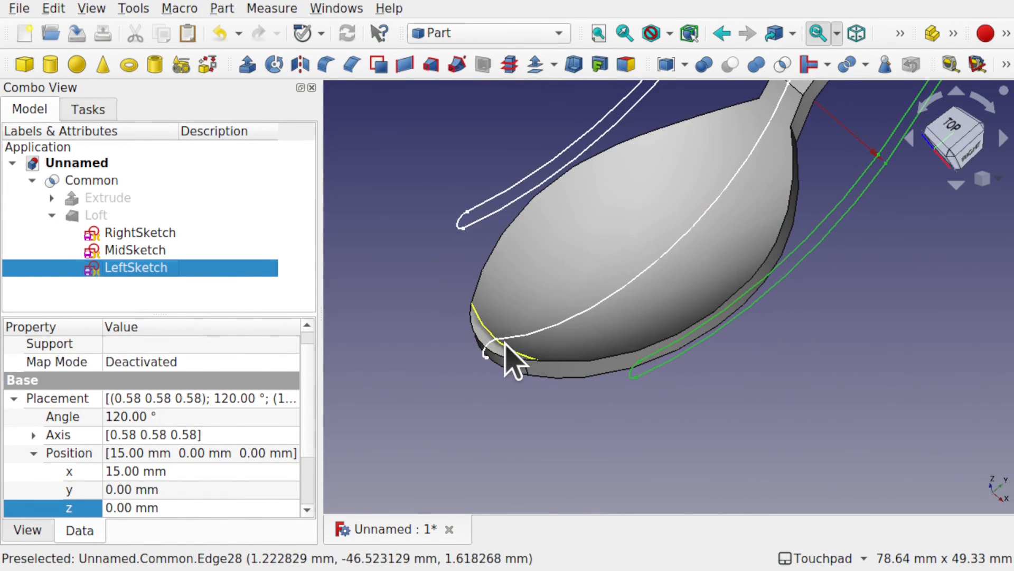
scroll(506, 343, "up", 3)
scroll(505, 342, "up", 1)
left_click_drag(504, 337, 469, 244, "alt")
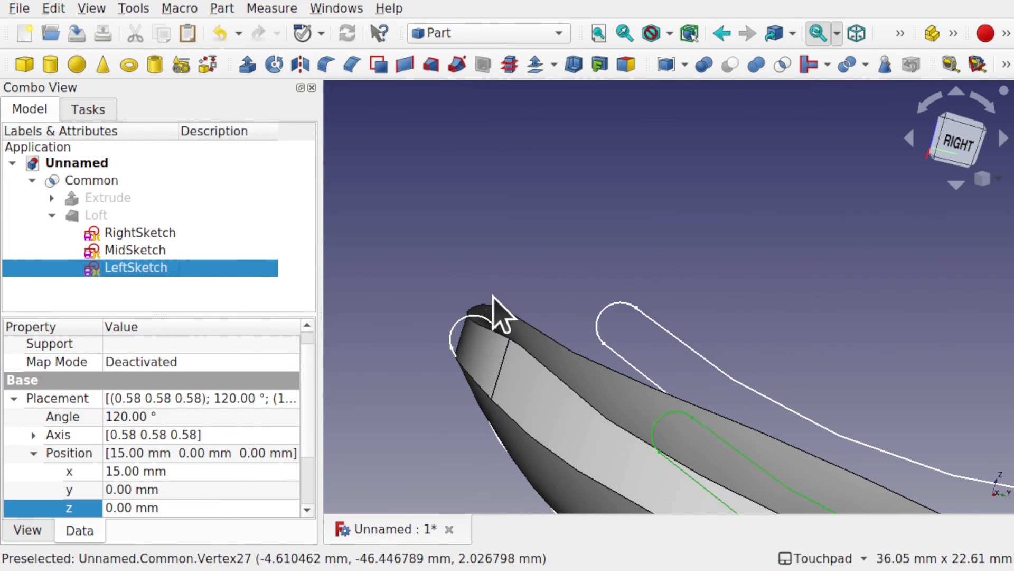
left_click_drag(493, 297, 508, 377, "alt")
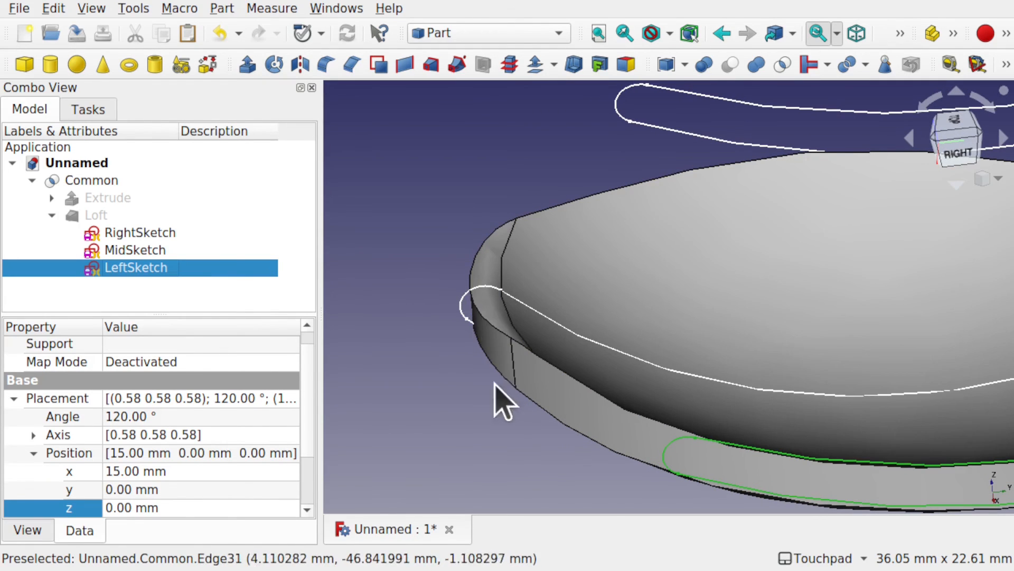
left_click_drag(489, 341, 528, 335, "alt")
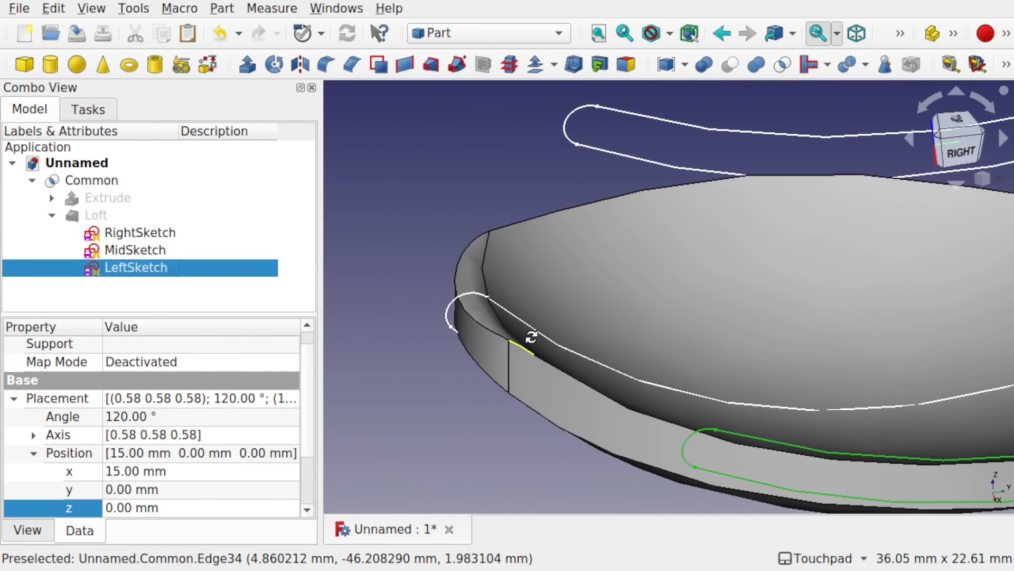
double_click(124, 248)
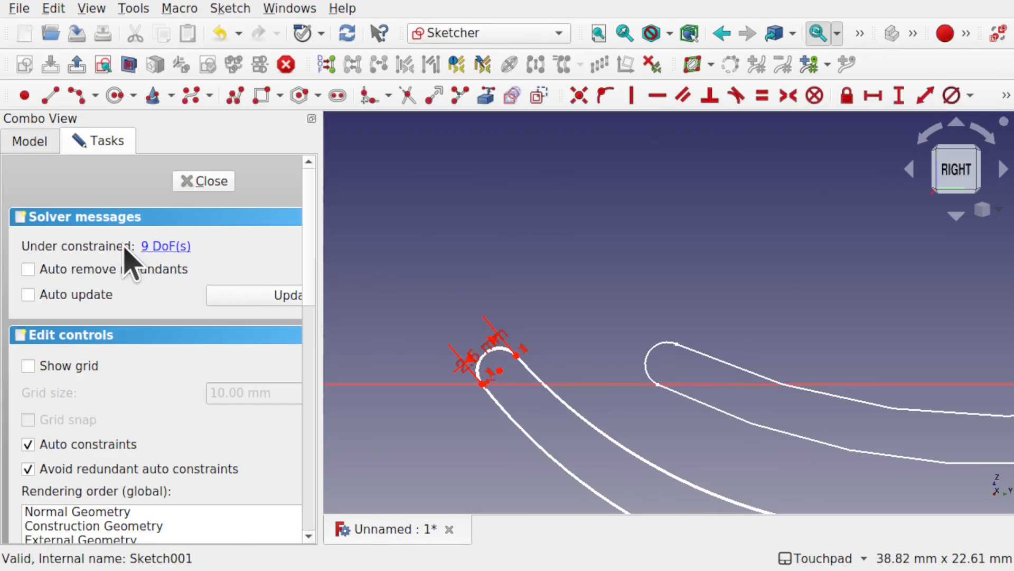
scroll(711, 290, "down", 5)
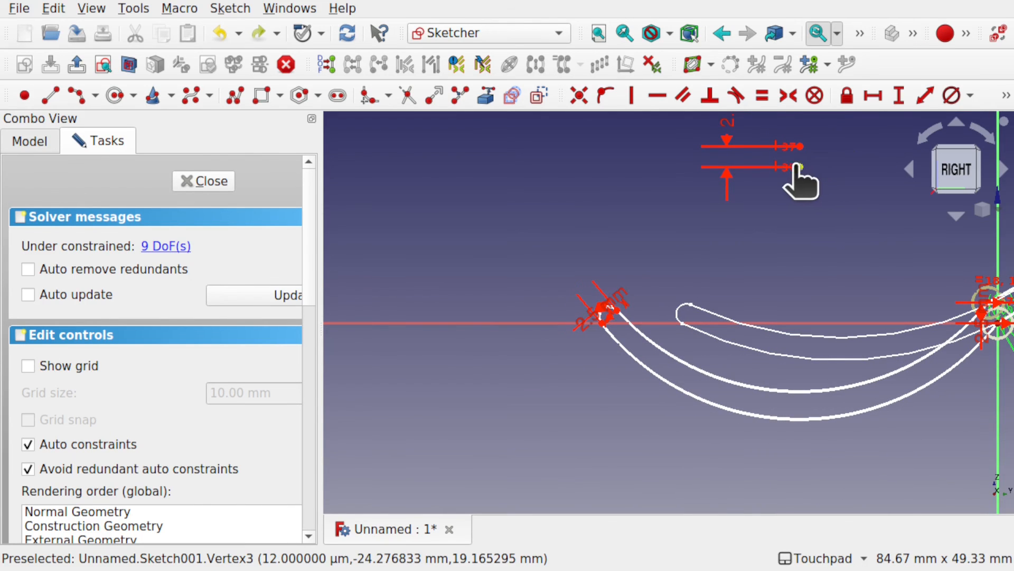
left_click_drag(798, 168, 781, 165)
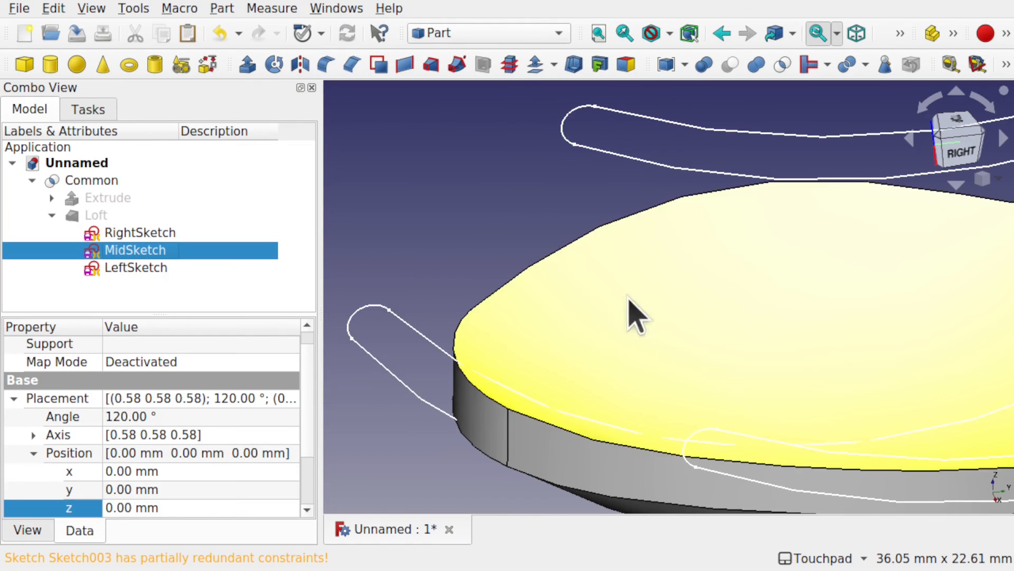
Step: Examine the bowl tip, underside and handle of the reshaped solid against the side profiles
scroll(627, 403, "down", 5)
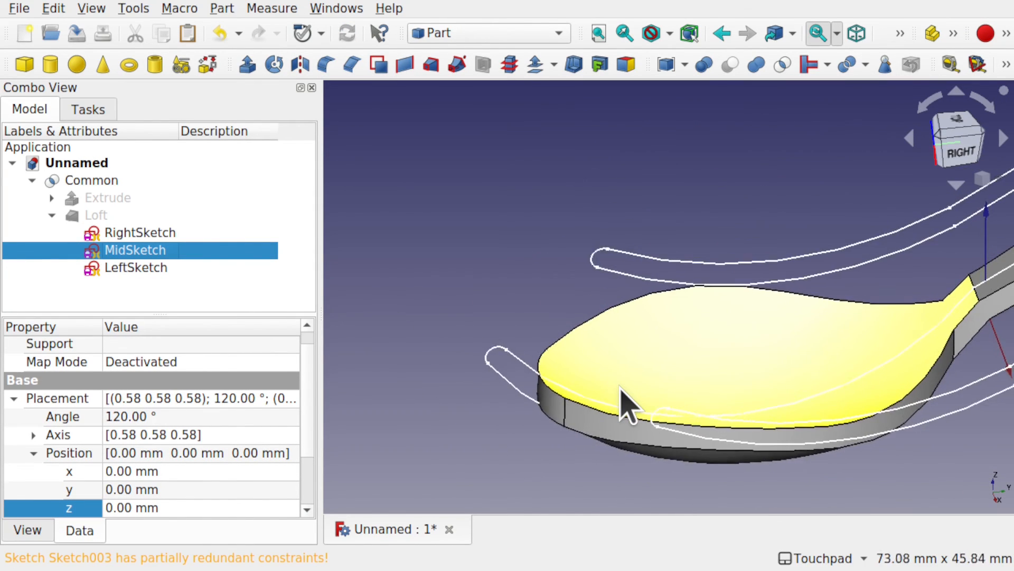
left_click_drag(711, 395, 838, 351, "alt")
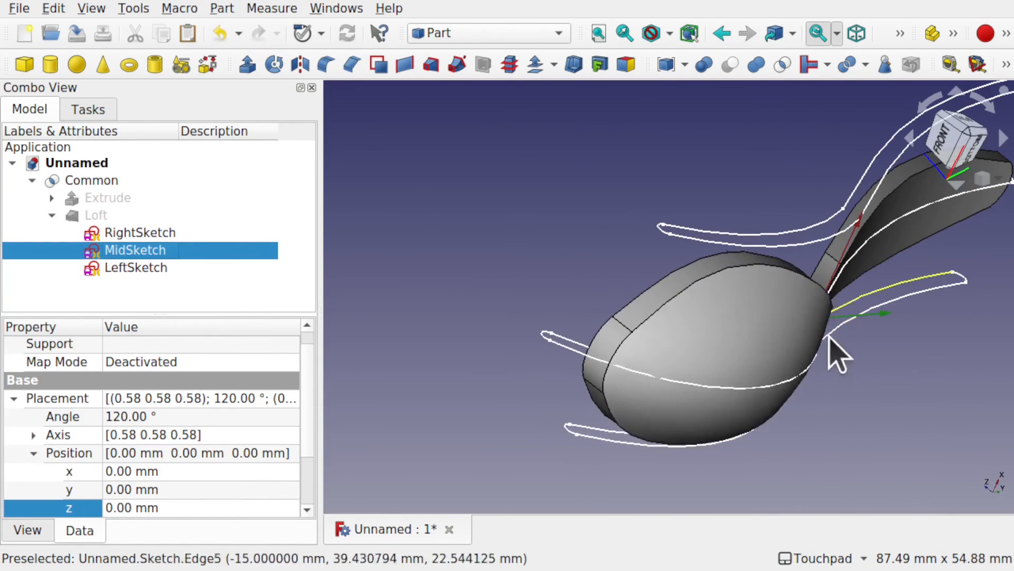
left_click_drag(768, 396, 636, 410, "alt")
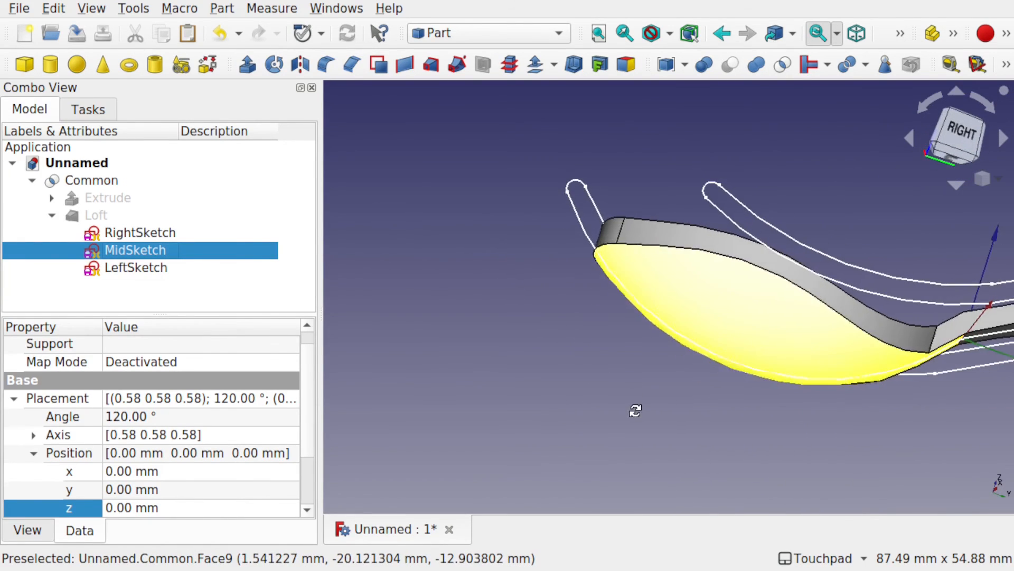
left_click_drag(816, 309, 686, 320, "alt")
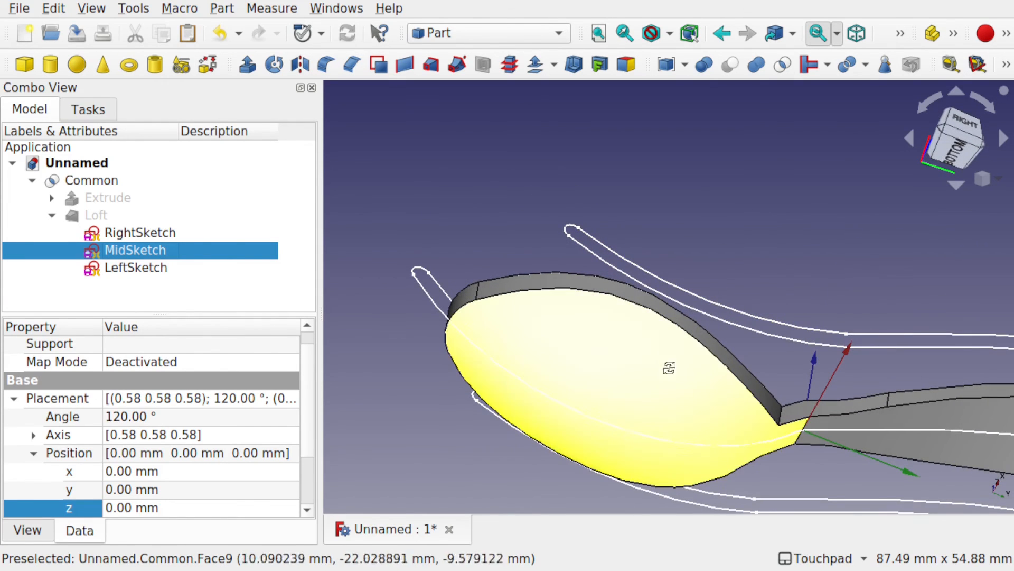
mouse_move(669, 368)
left_mouse_down("alt")
mouse_move(657, 430)
mouse_move(720, 408)
mouse_move(806, 347)
mouse_move(889, 374)
mouse_move(795, 373)
left_mouse_up("alt")
scroll(792, 371, "down", 3)
left_click_drag(901, 343, 693, 399, "shift")
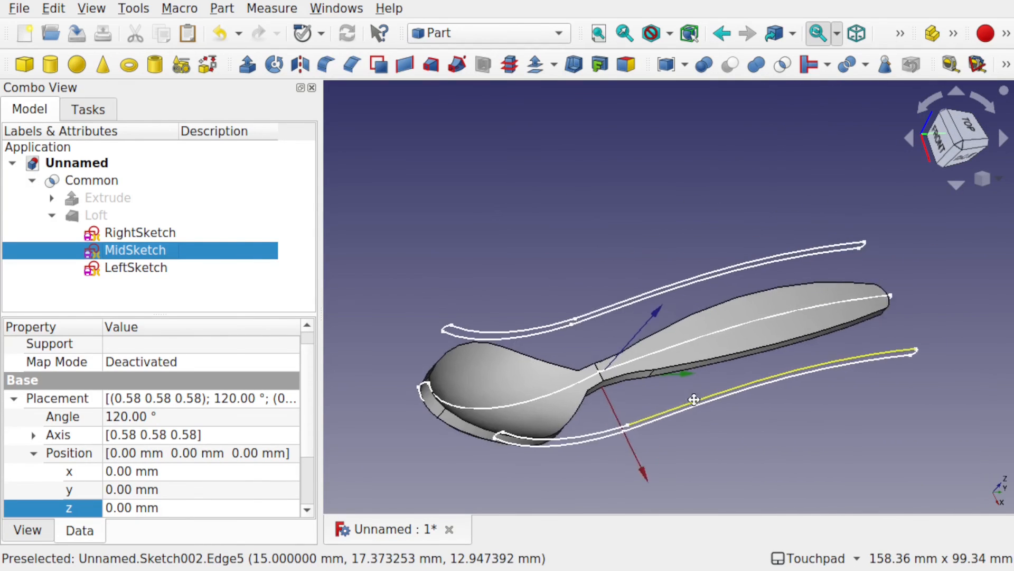
scroll(692, 406, "down", 4)
Step: Hide the three side profile sketches, collapse the Loft in the tree, and turn off the axis cross
left_click(125, 232)
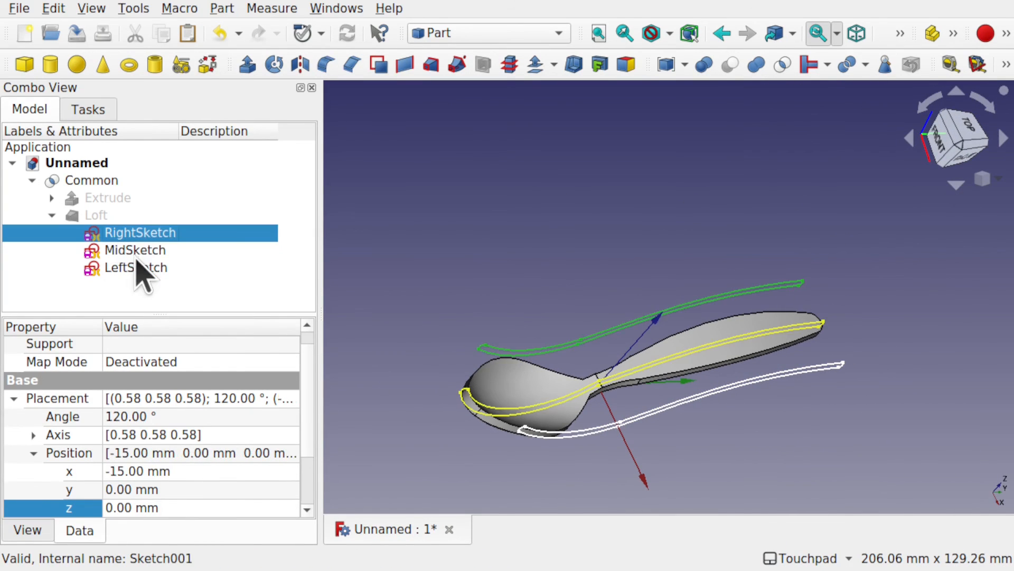
left_click(135, 266, "shift")
key("space")
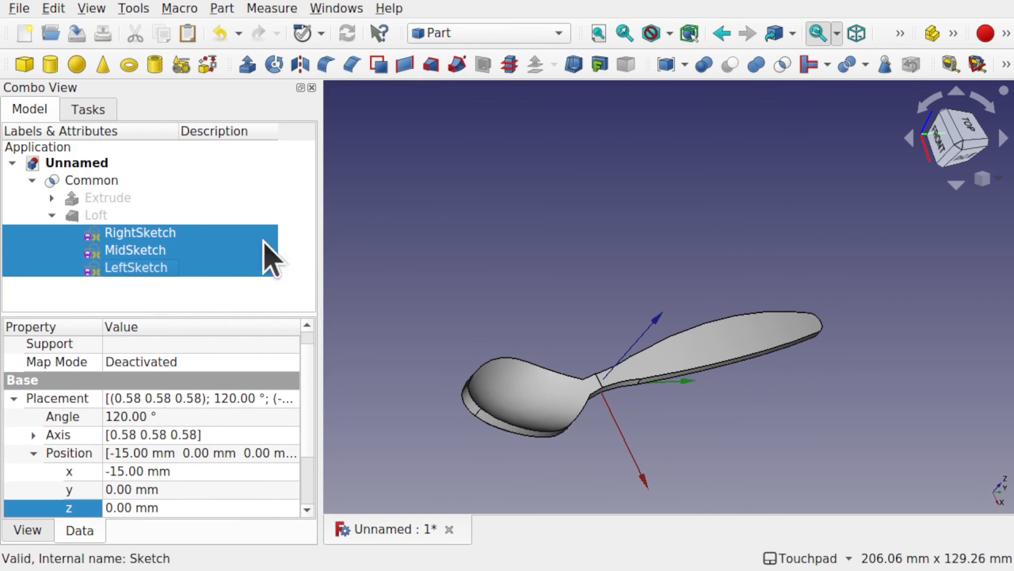
left_click(50, 215)
left_click(89, 8)
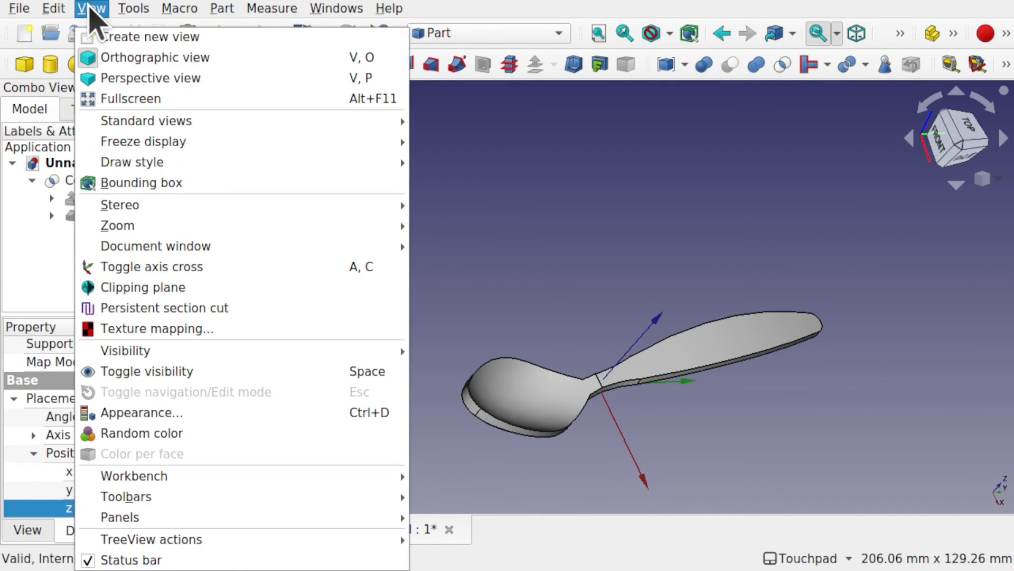
left_click(167, 268)
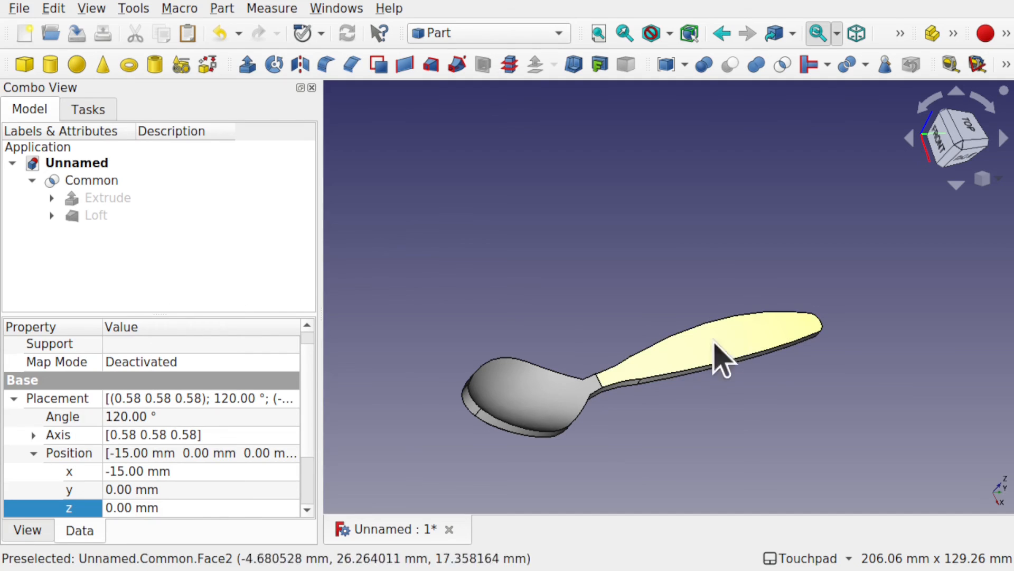
left_click_drag(596, 358, 716, 259, "shift")
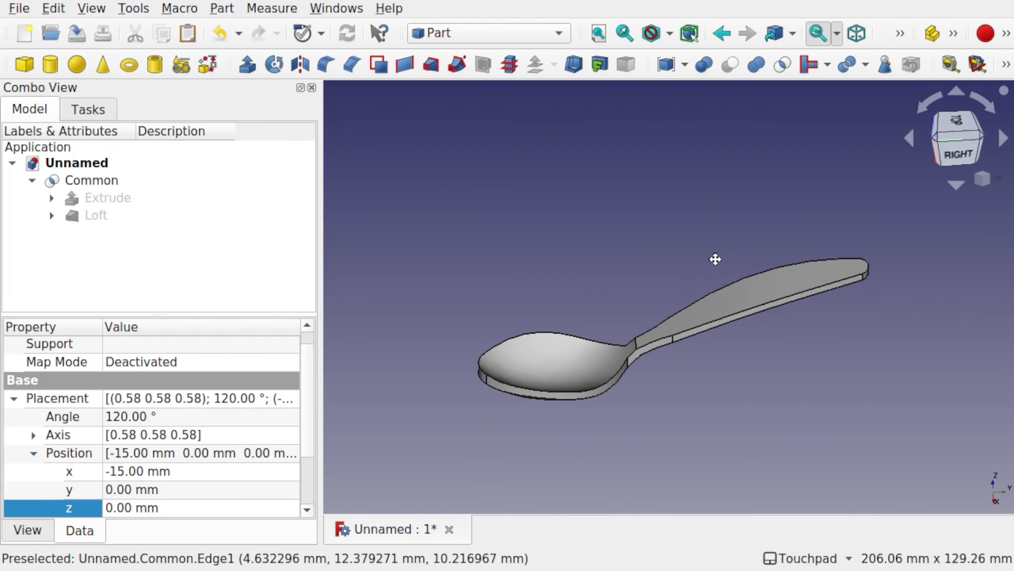